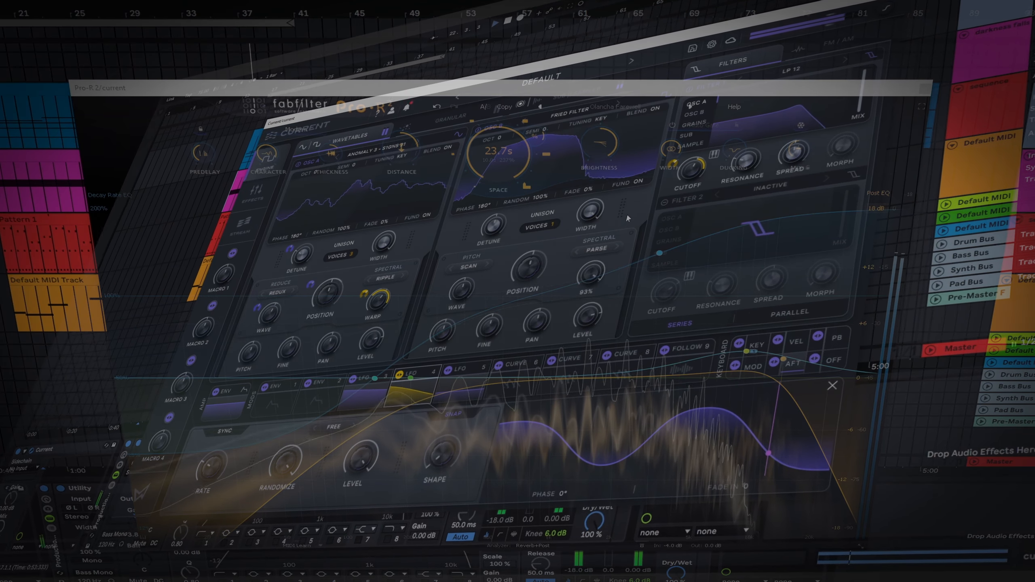
Step: Set oscillator B's spectral warp mode to Data
left_click(596, 248)
mouse_move(612, 294)
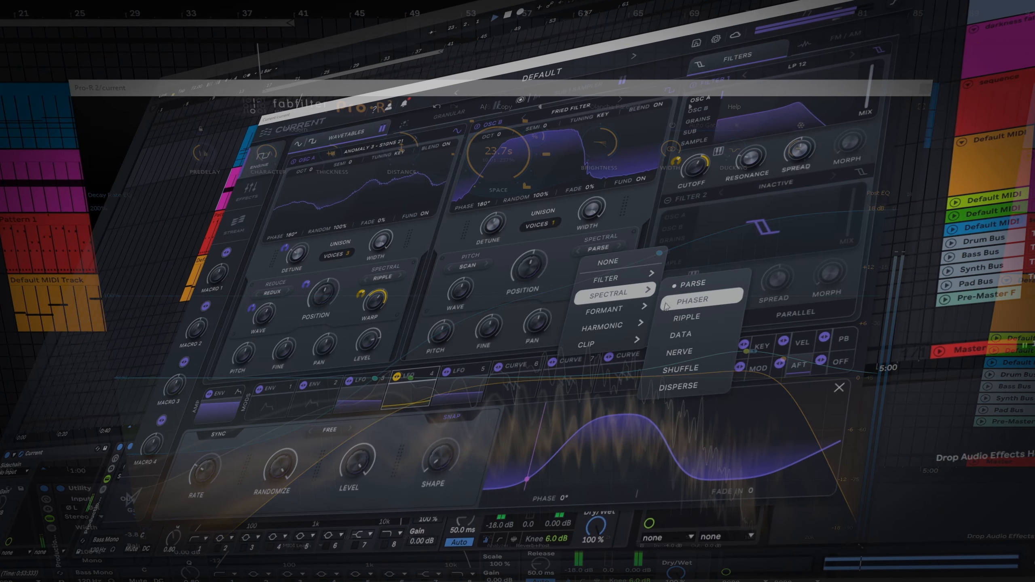
left_click(680, 335)
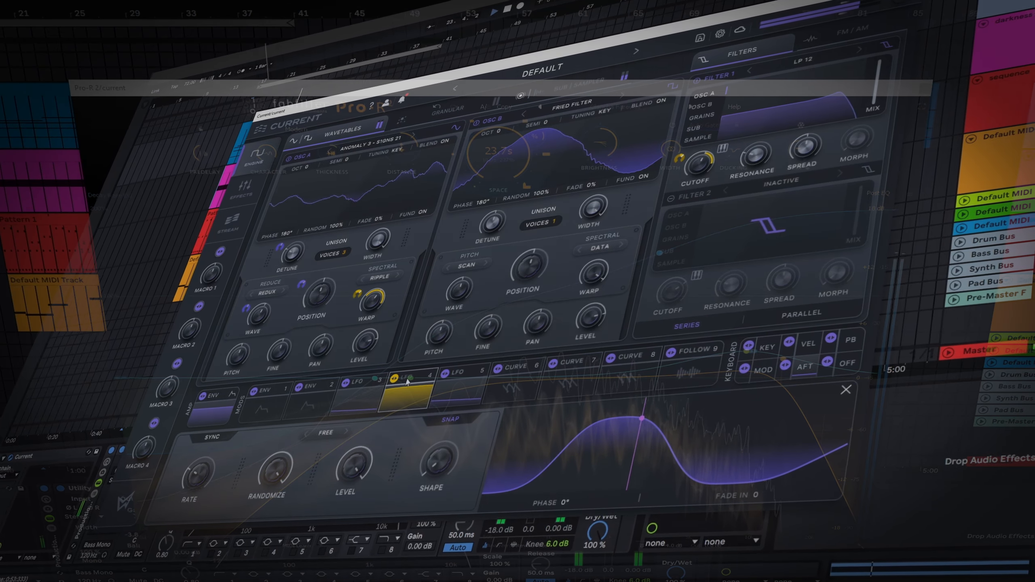
Step: Modulate oscillator B's warp amount with LFO 4 and its wavetable position with LFO 3
left_click_drag(407, 382, 596, 238)
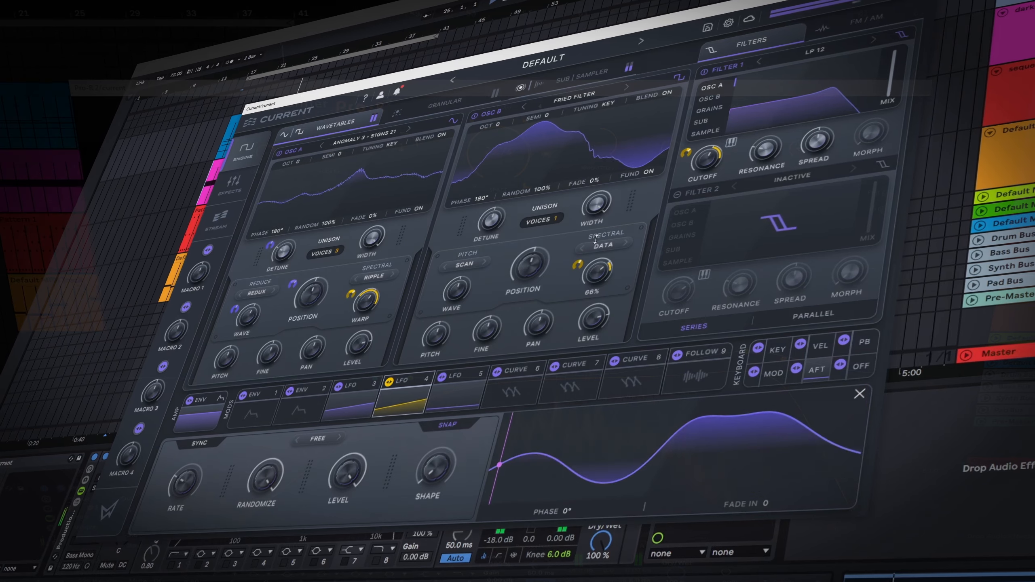
right_click(577, 265)
left_click(593, 272)
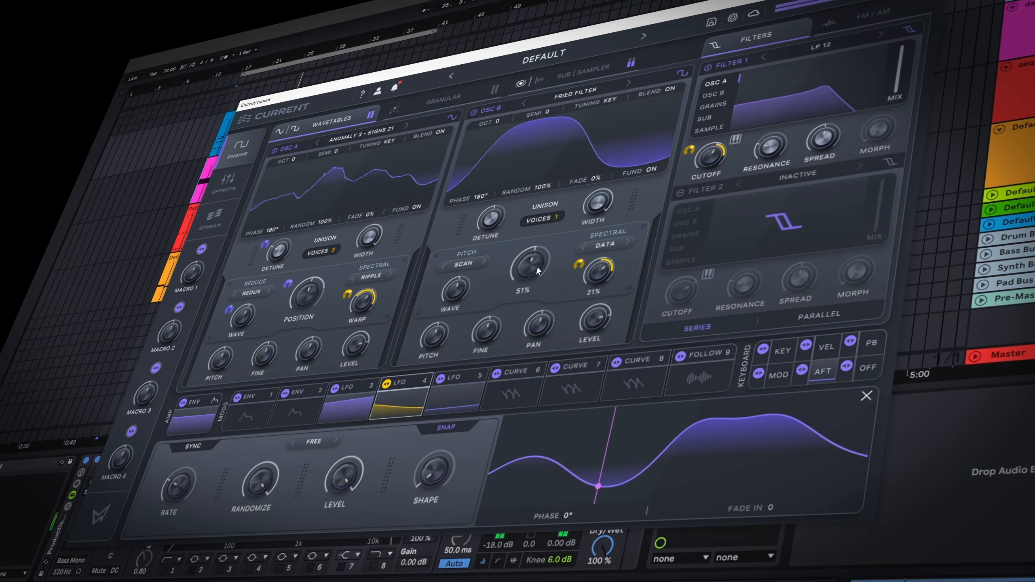
left_click_drag(537, 271, 530, 294)
left_click_drag(334, 388, 506, 285)
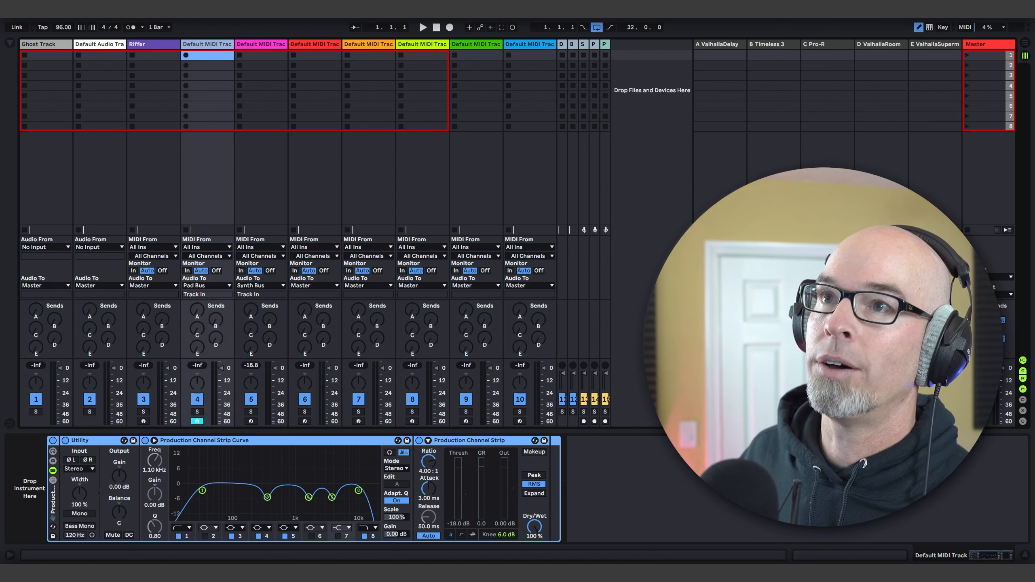
Step: Set the project tempo to 72 BPM
left_click(62, 27)
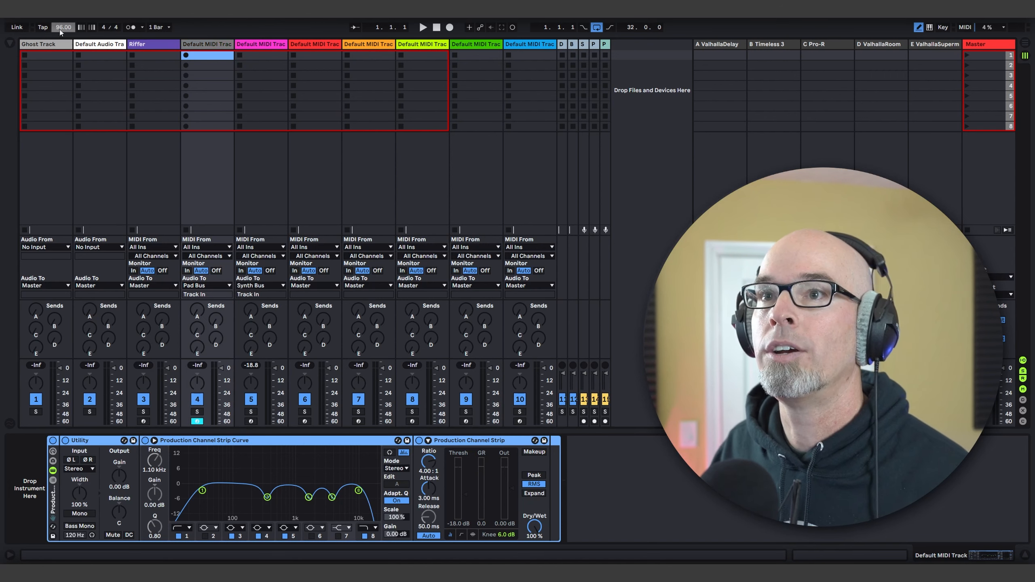
type("72")
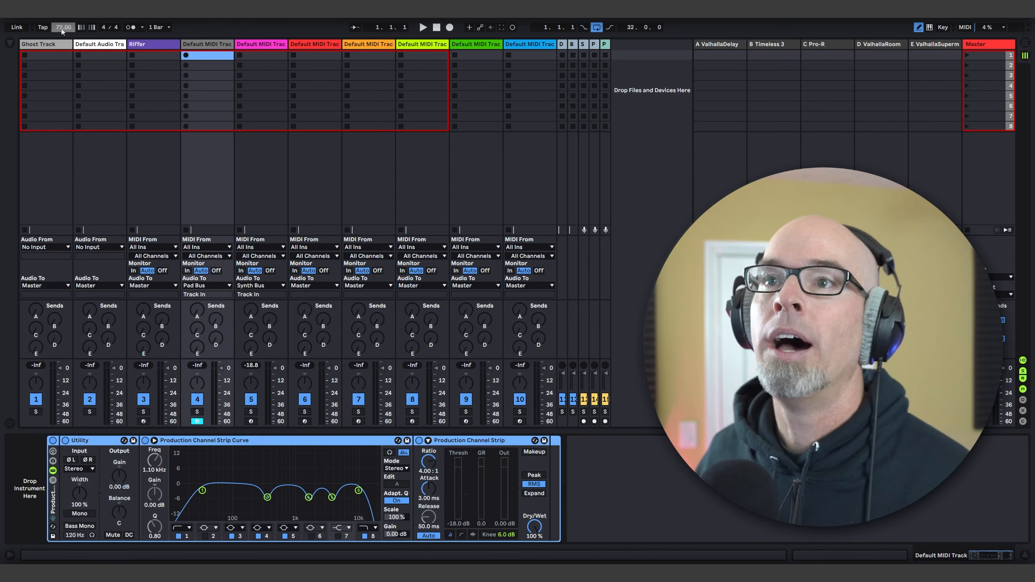
Step: Load the Current synth from the Synths collection onto the fourth track, a default MIDI track
left_click(10, 44)
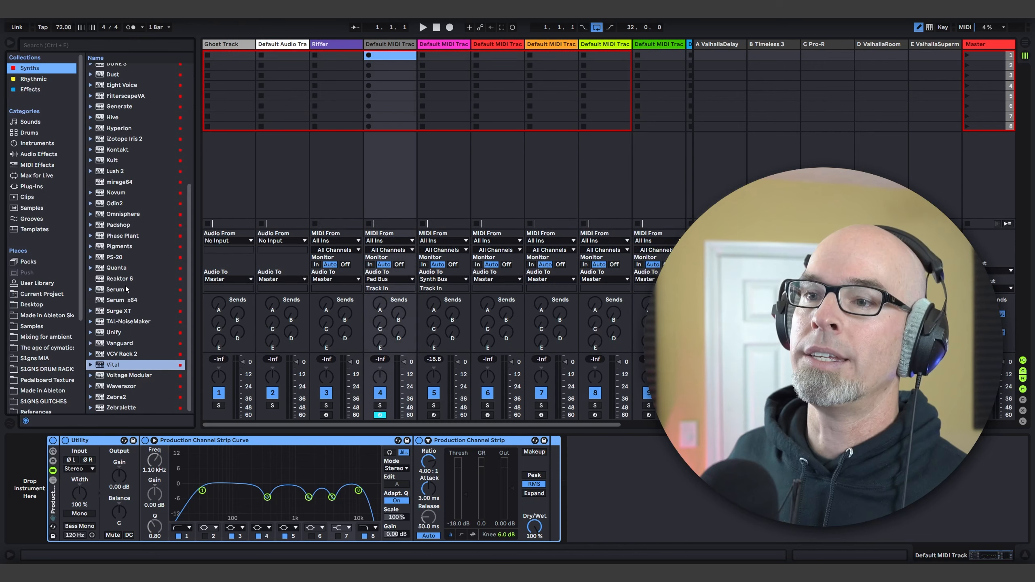
scroll(124, 129, "up", 4)
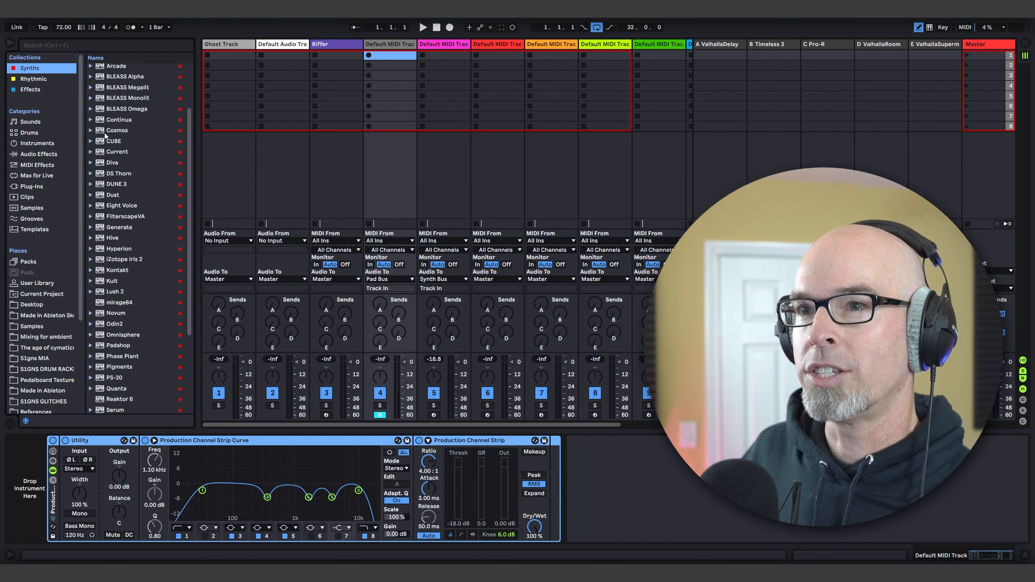
left_click(104, 153)
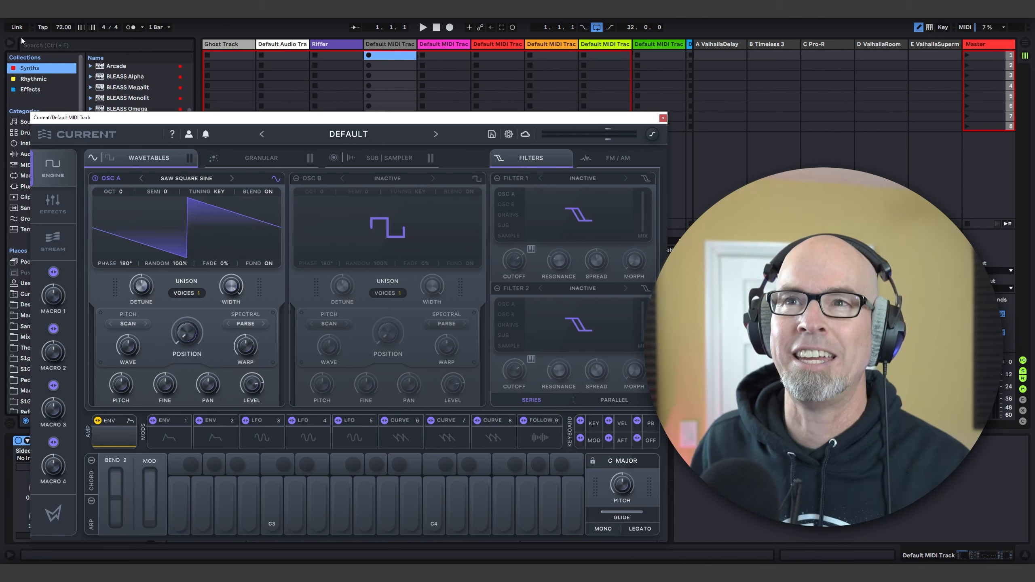
left_click(9, 43)
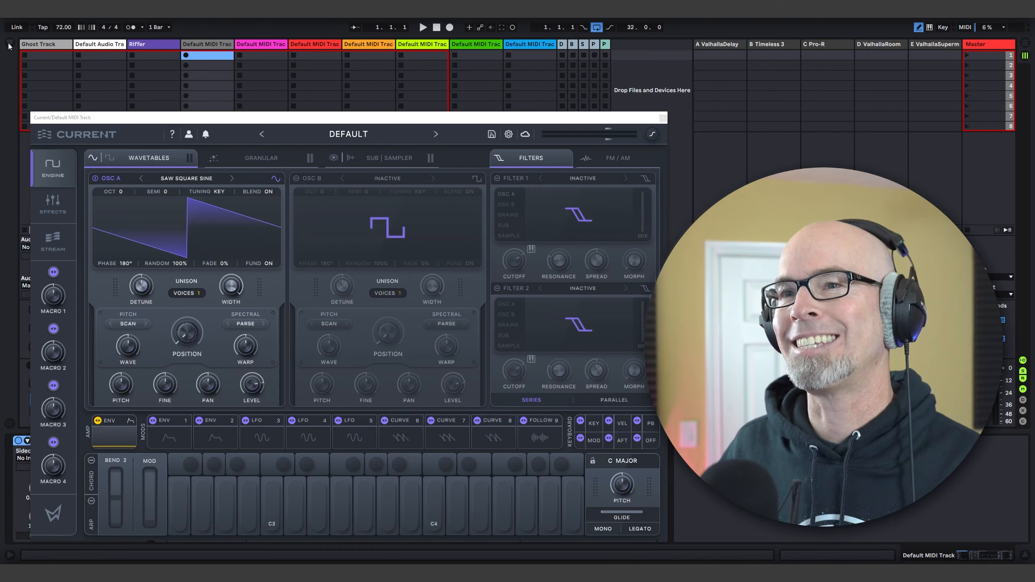
left_click_drag(120, 118, 120, 78)
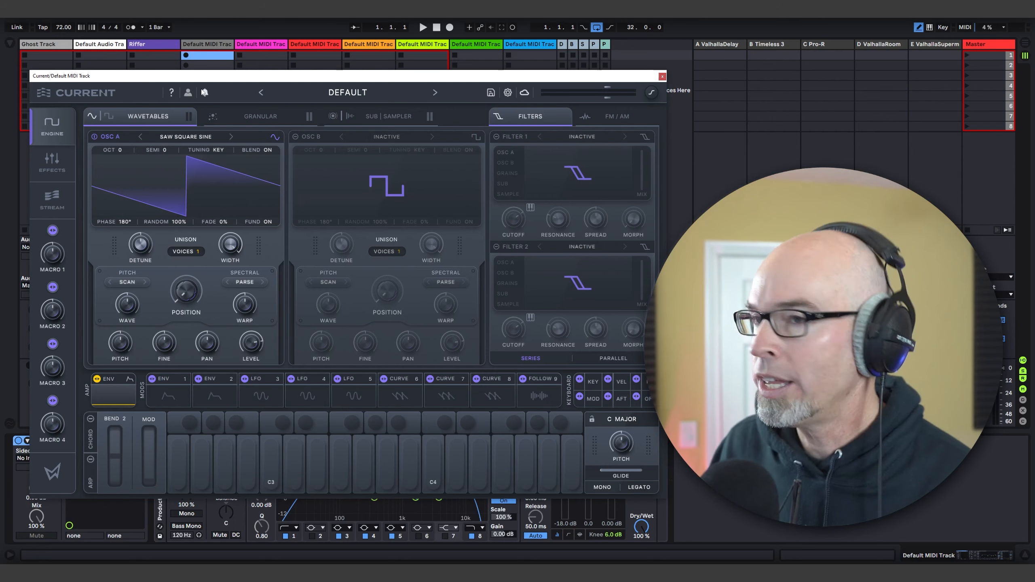
Step: Load the Anomaly 3 - S1gns 21 wavetable from the Anomaly 3 raw audio folder into oscillator A
left_click(10, 43)
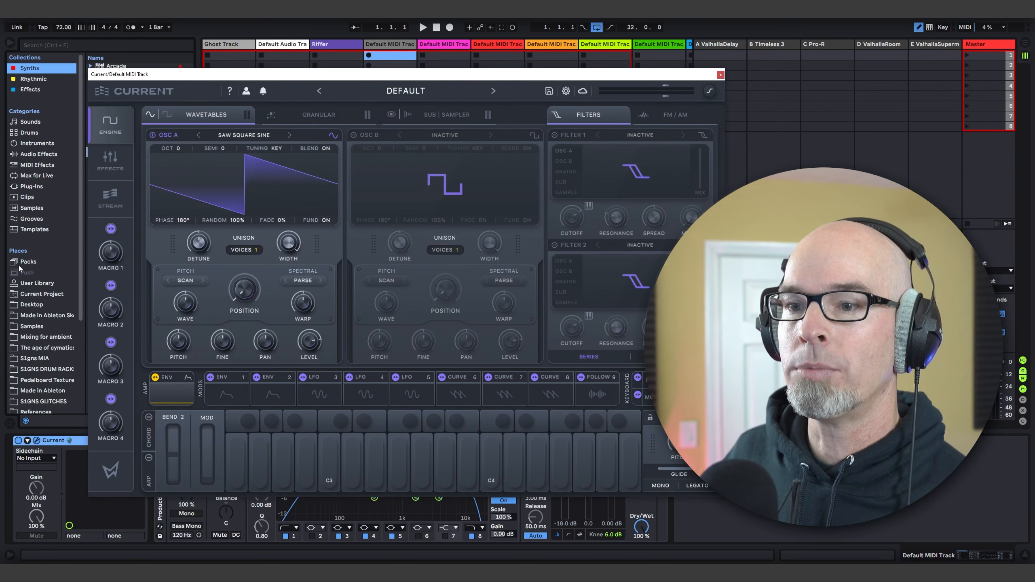
left_click(34, 366)
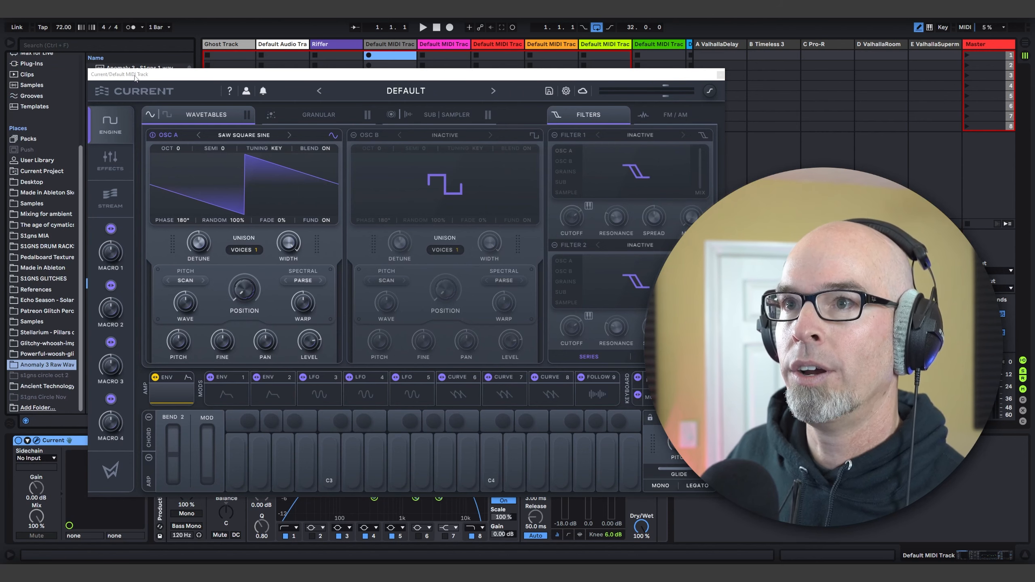
left_click_drag(136, 78, 209, 70)
left_click_drag(122, 283, 281, 172)
left_click_drag(212, 70, 88, 74)
key("ctrl+alt+b")
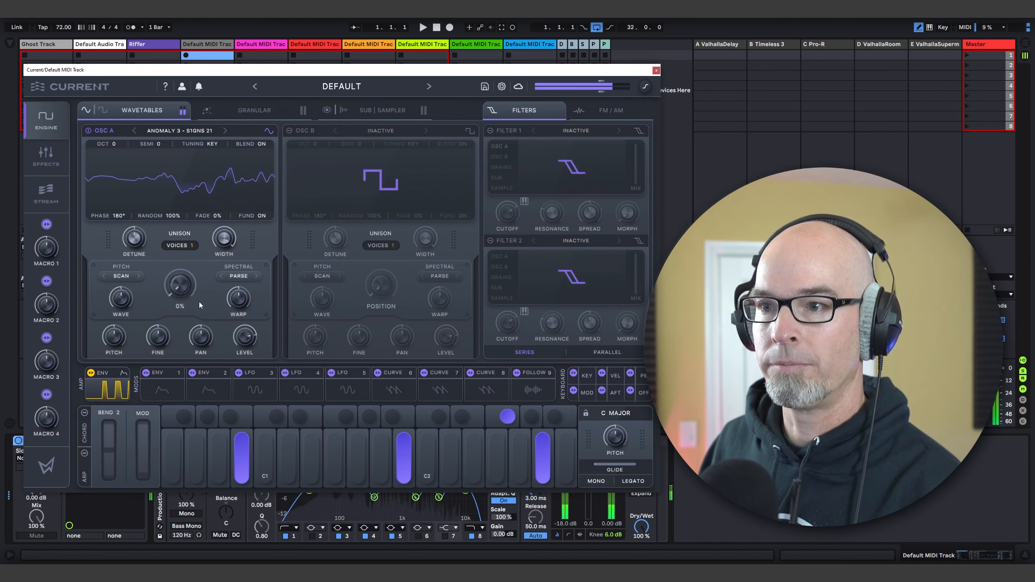
Step: Sweep through oscillator A's wavetable and settle its position at 50%
left_click_drag(180, 285, 194, 201)
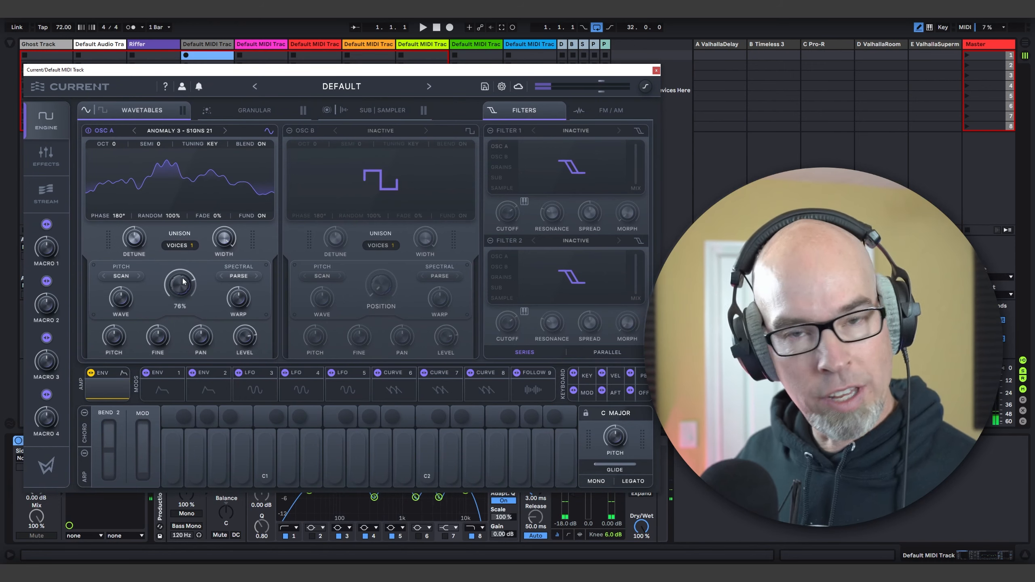
left_click_drag(173, 274, 181, 297)
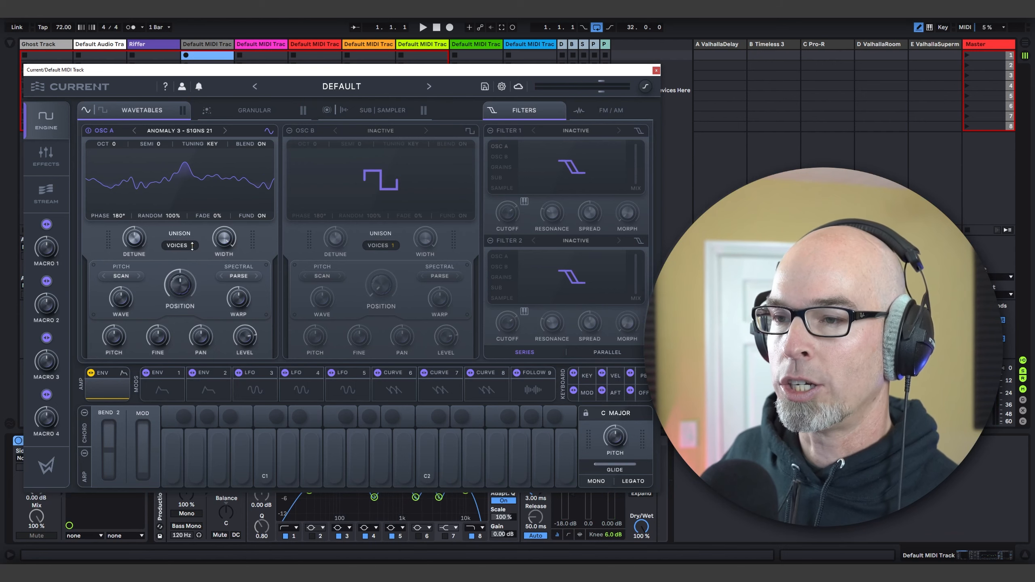
Step: Set oscillator A's unison to 3 voices and modulate its detune with aftertouch
left_click_drag(192, 246, 136, 244)
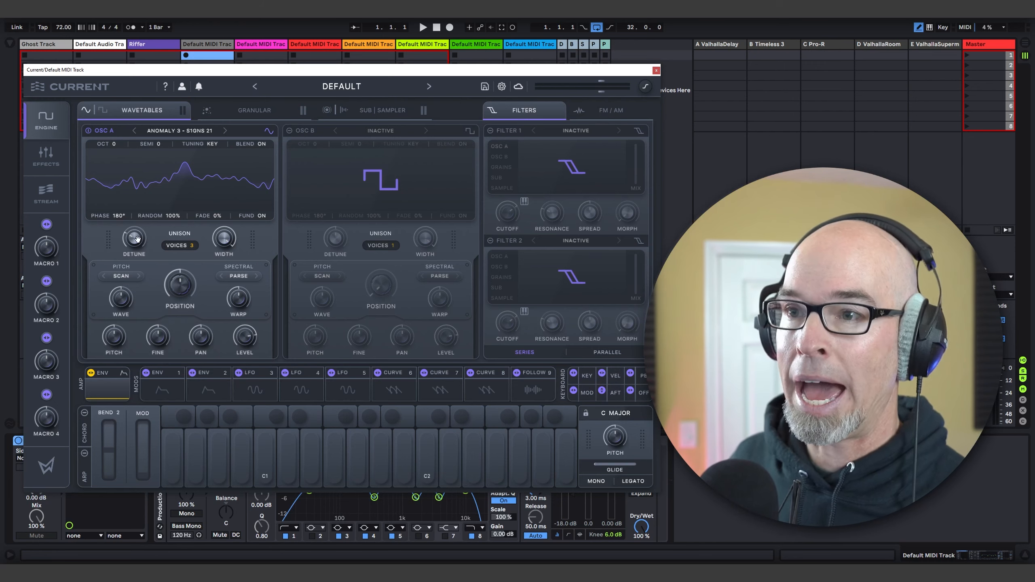
left_click_drag(134, 242, 134, 241)
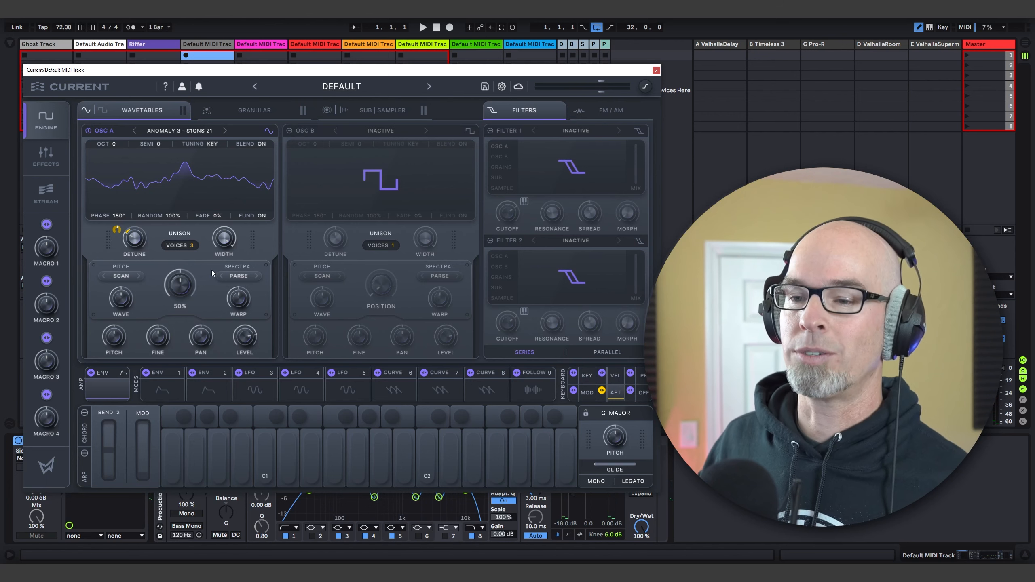
Step: Shape the amp envelope with a curved attack of about 4 s, a gentle decay and long release, over a 12.1 sec time range
left_click(99, 385)
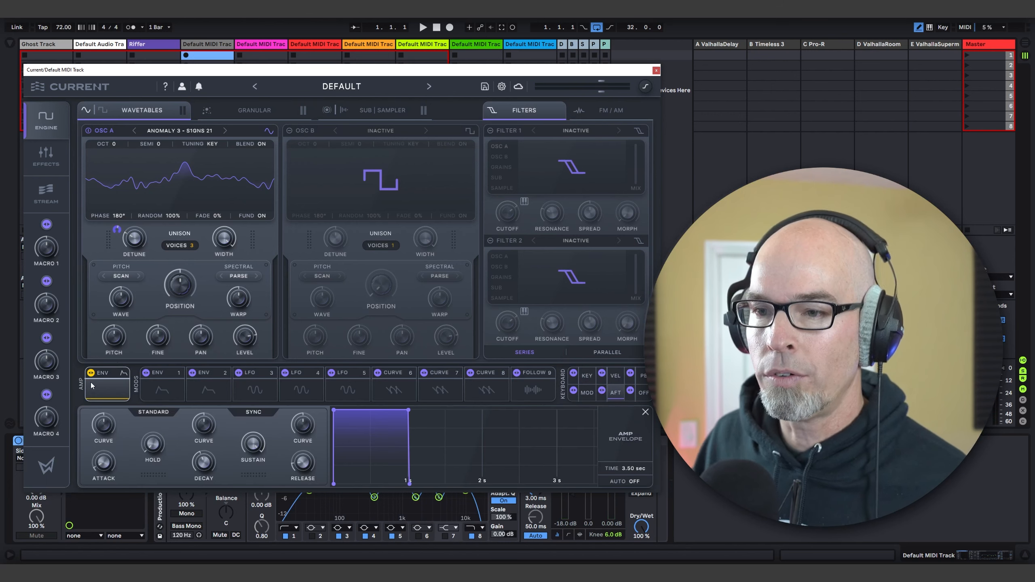
left_click_drag(104, 462, 123, 402)
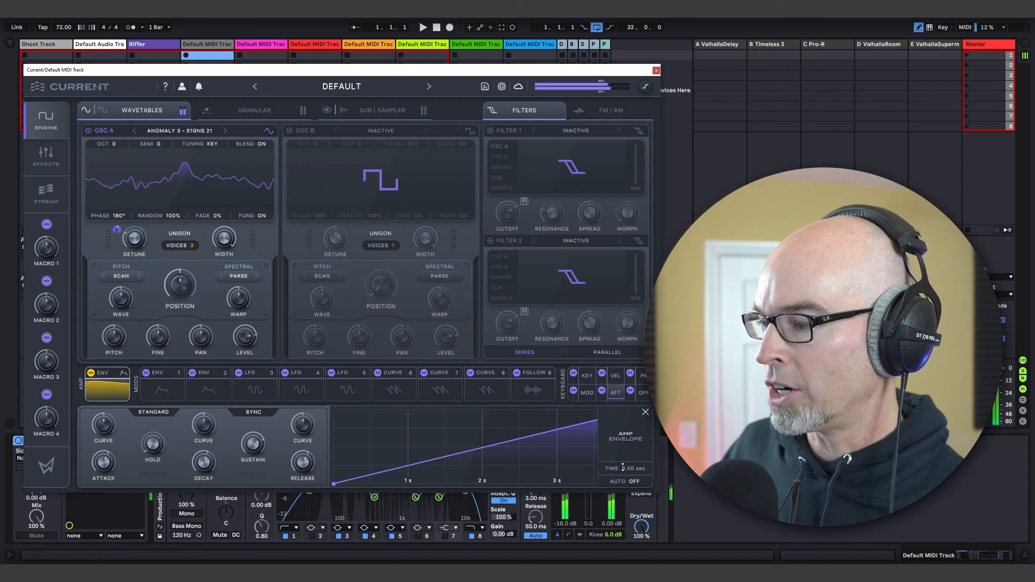
left_click_drag(629, 467, 634, 446)
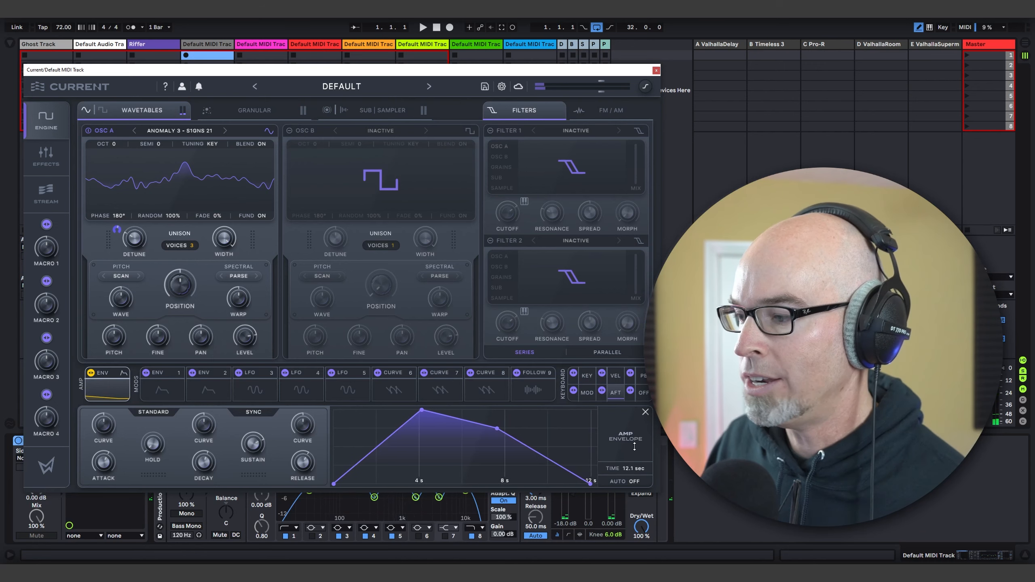
left_click_drag(389, 442, 394, 449)
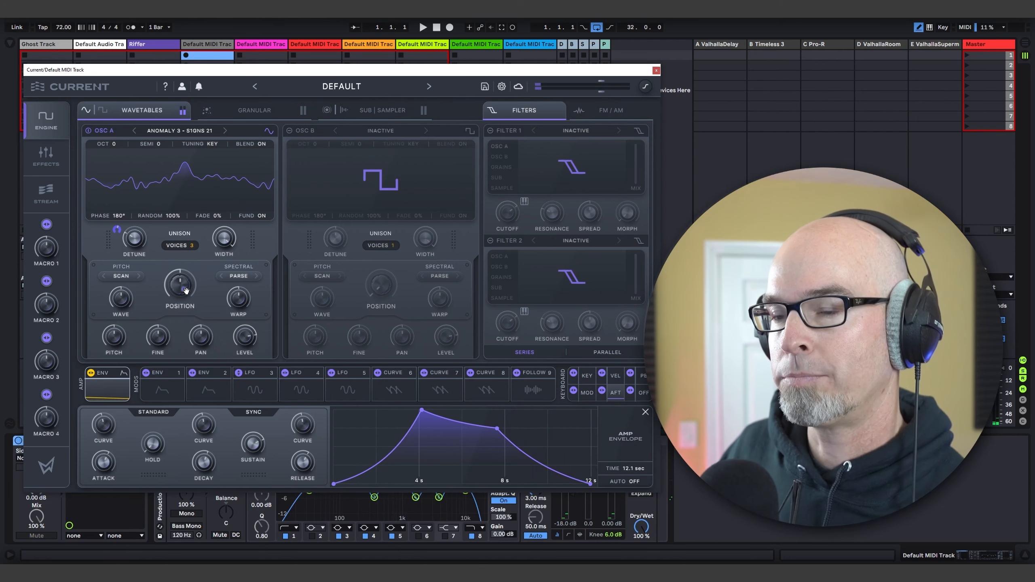
Step: Modulate oscillator A's wavetable position with LFO 3 and make the modulation bipolar
left_click_drag(181, 287, 180, 287)
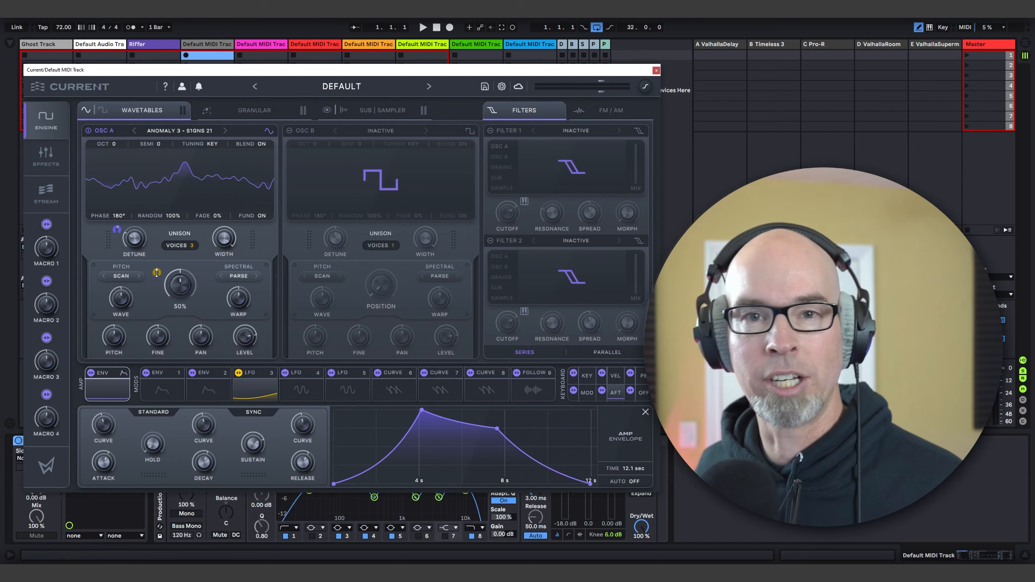
right_click(156, 273)
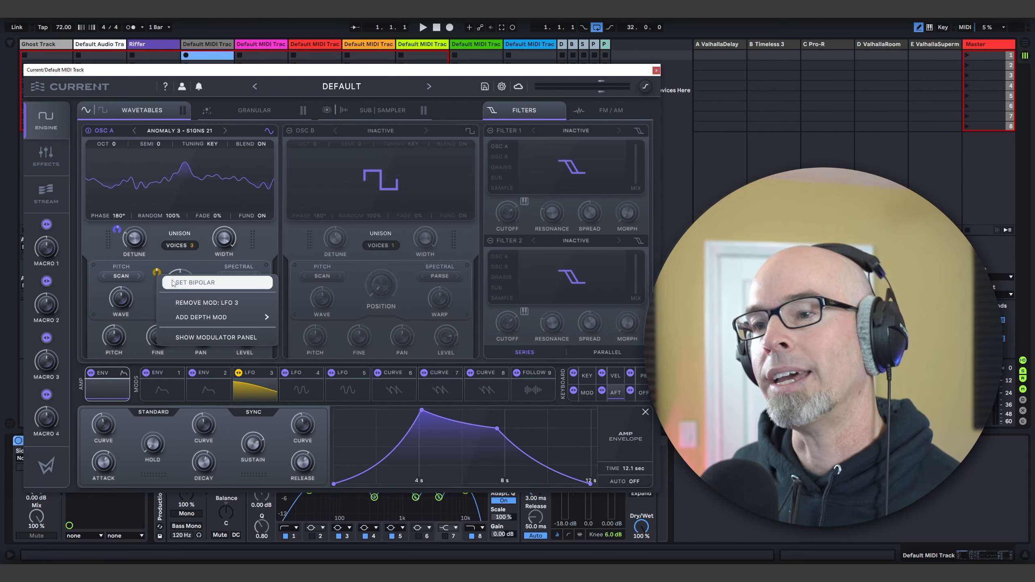
left_click(170, 280)
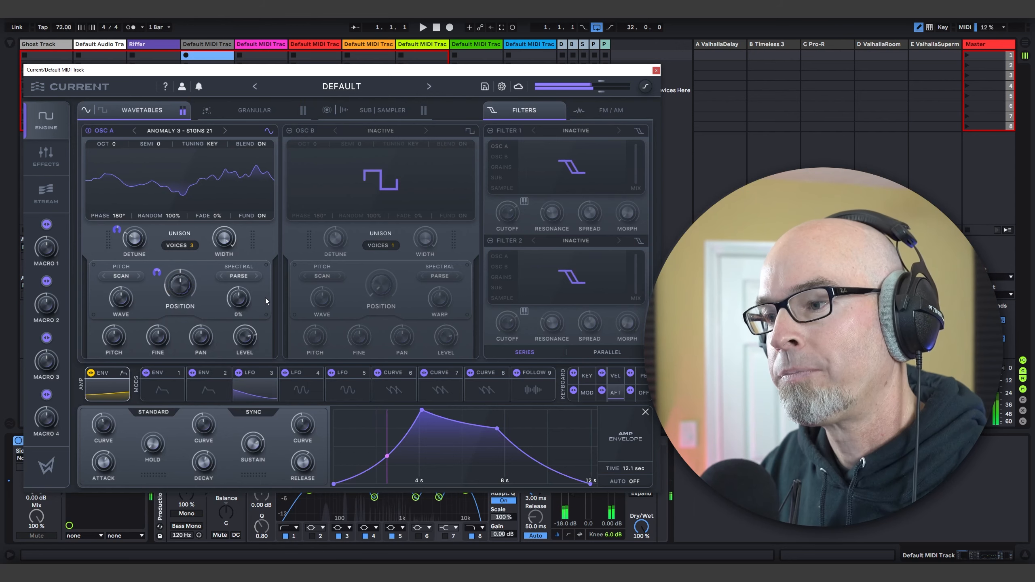
Step: Switch LFO 3 from Trigger to Free mode
left_click(250, 397)
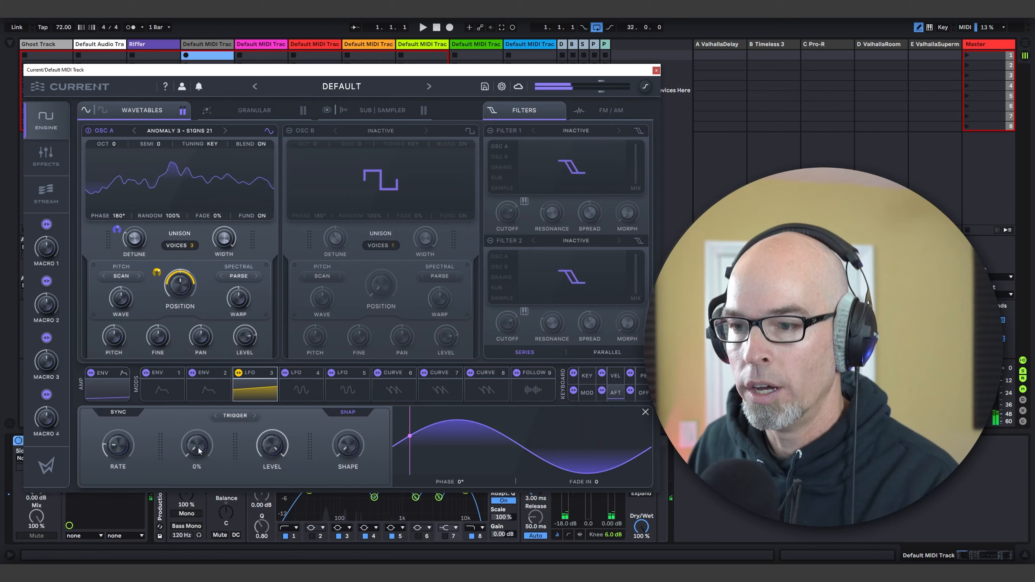
left_click(239, 416)
left_click(240, 430)
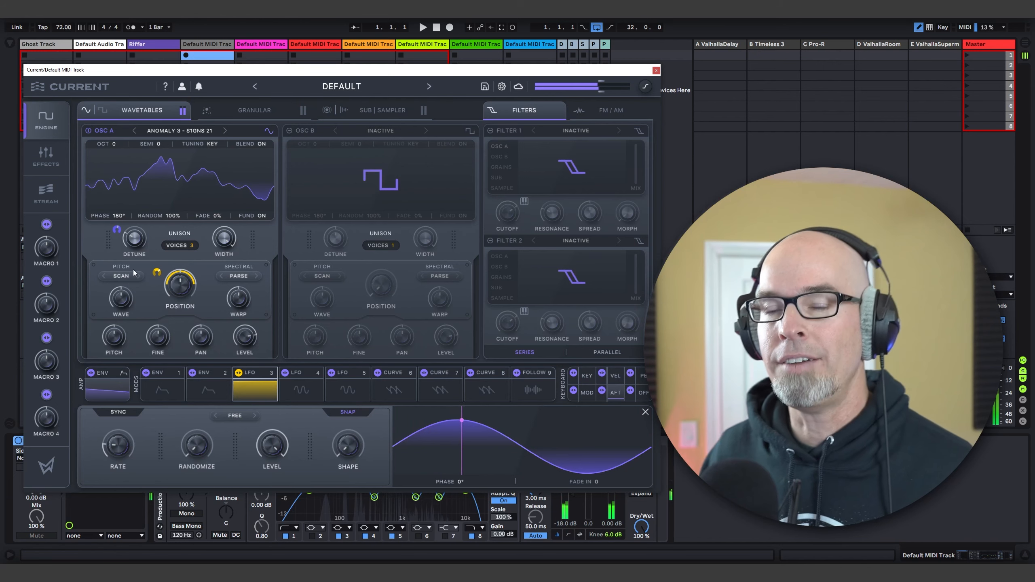
Step: Try the Shuffle spectral mode on oscillator A with the warp amount at 100%
left_click(228, 277)
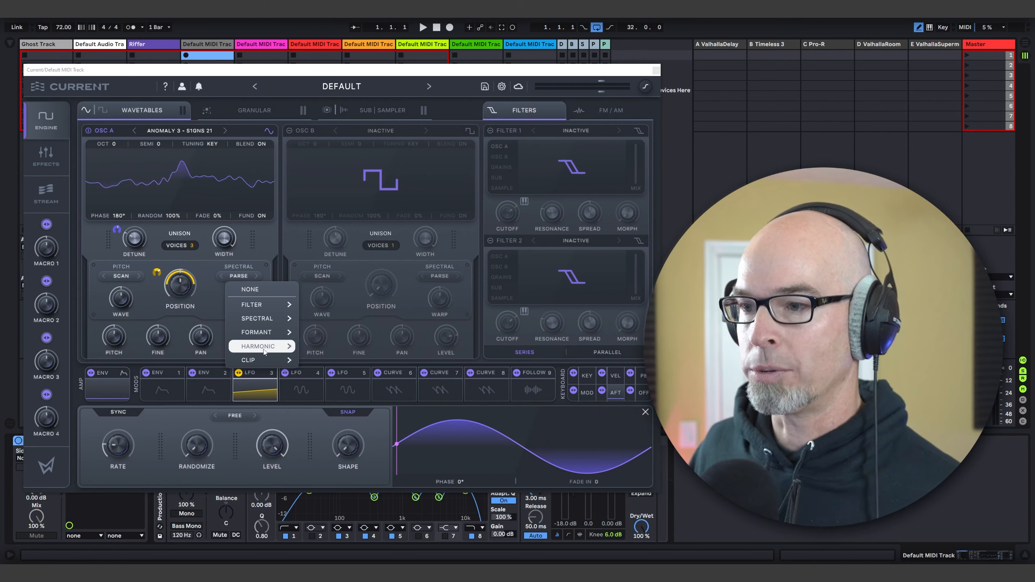
mouse_move(268, 347)
mouse_move(267, 319)
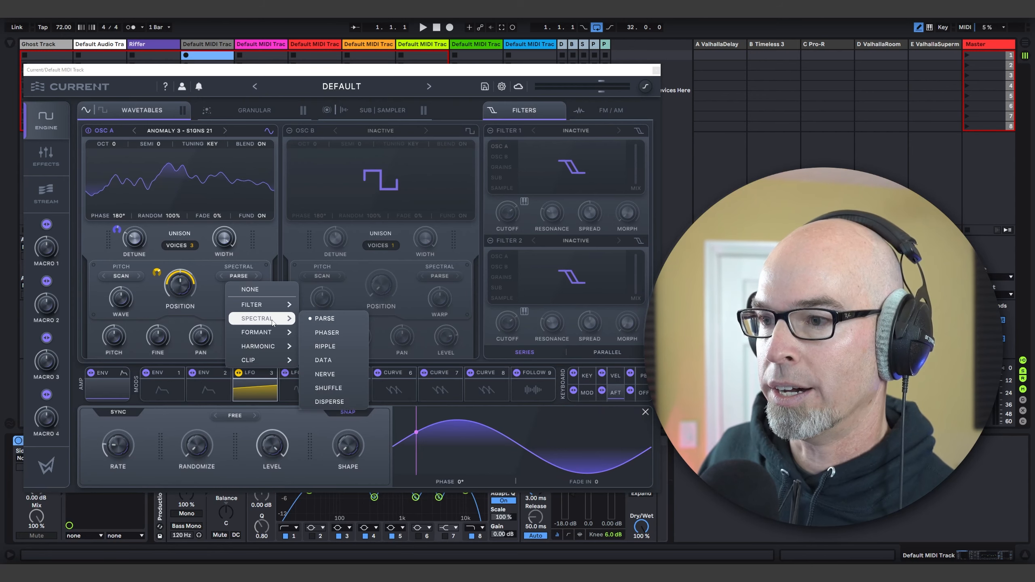
left_click(346, 389)
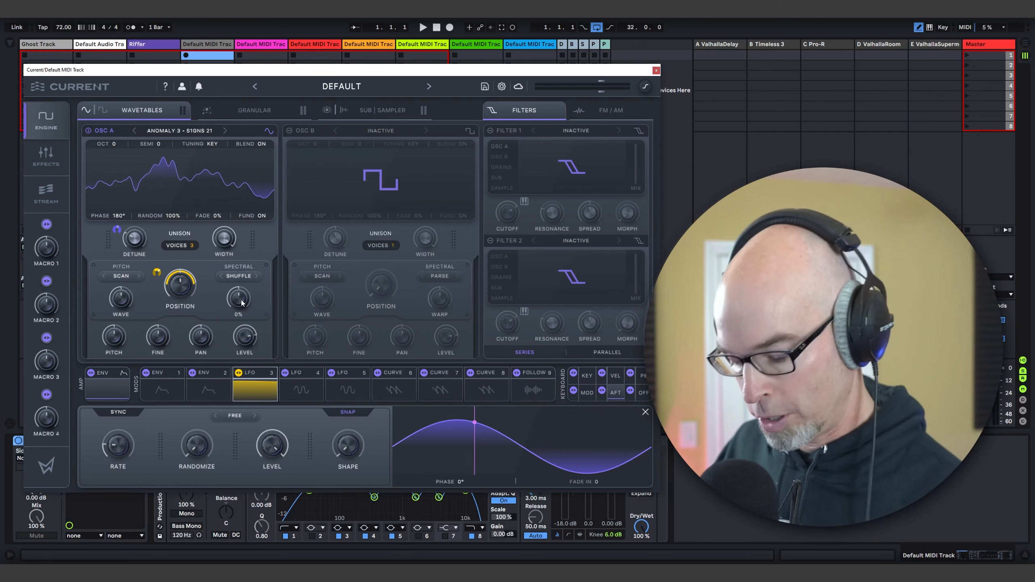
left_click_drag(243, 302, 245, 232)
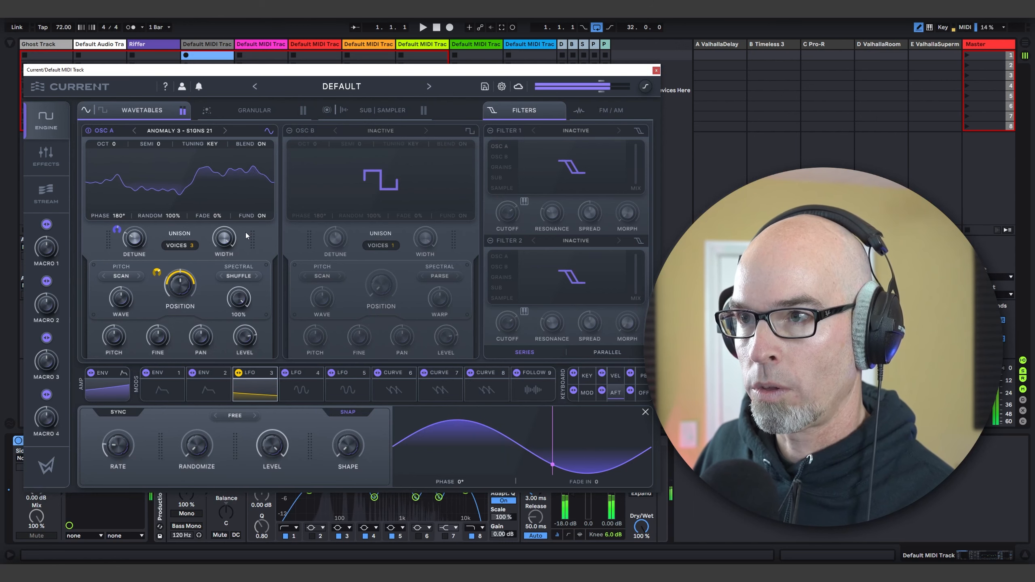
Step: Set oscillator A's spectral warp mode to Ripple
left_click(237, 276)
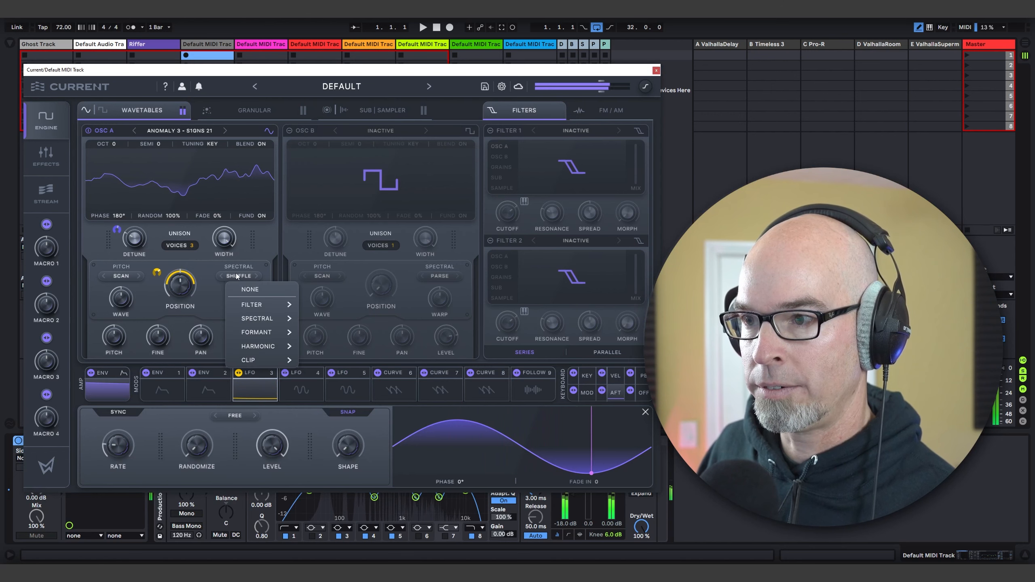
mouse_move(263, 319)
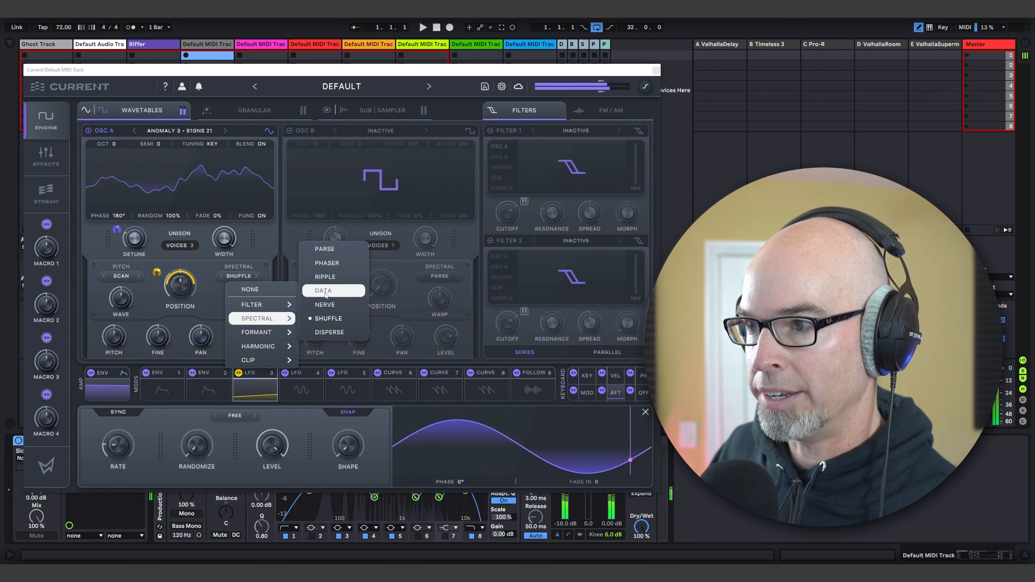
left_click(325, 276)
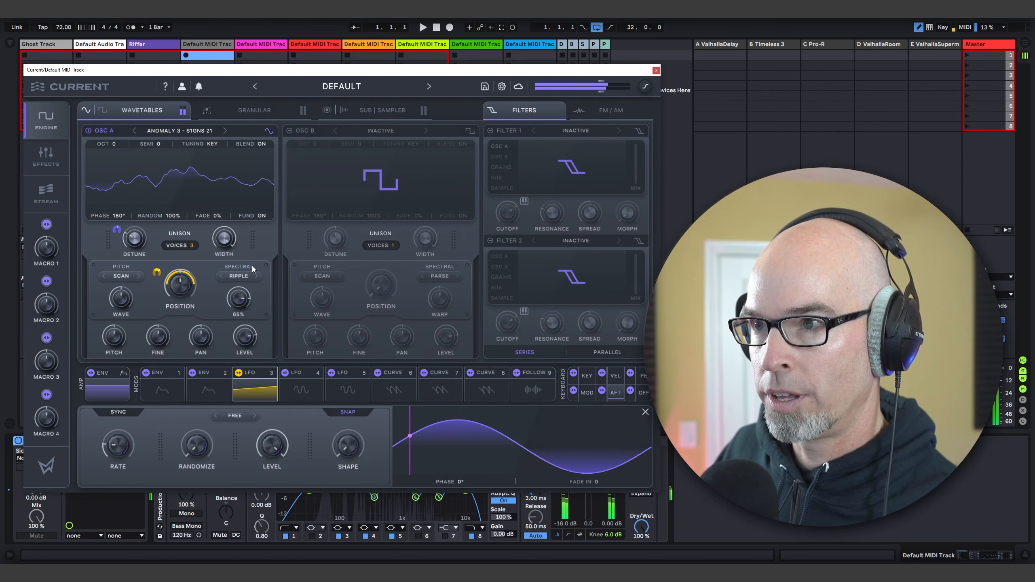
Step: Lower oscillator A's Ripple warp amount and assign LFO 4 to modulate it
left_click_drag(252, 266, 248, 294)
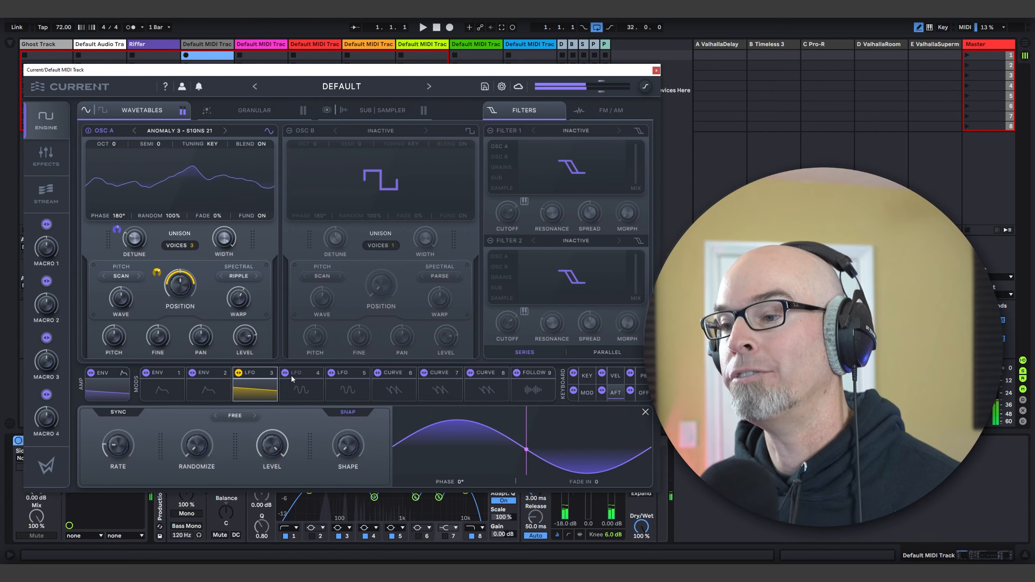
right_click(239, 299)
left_click(241, 296)
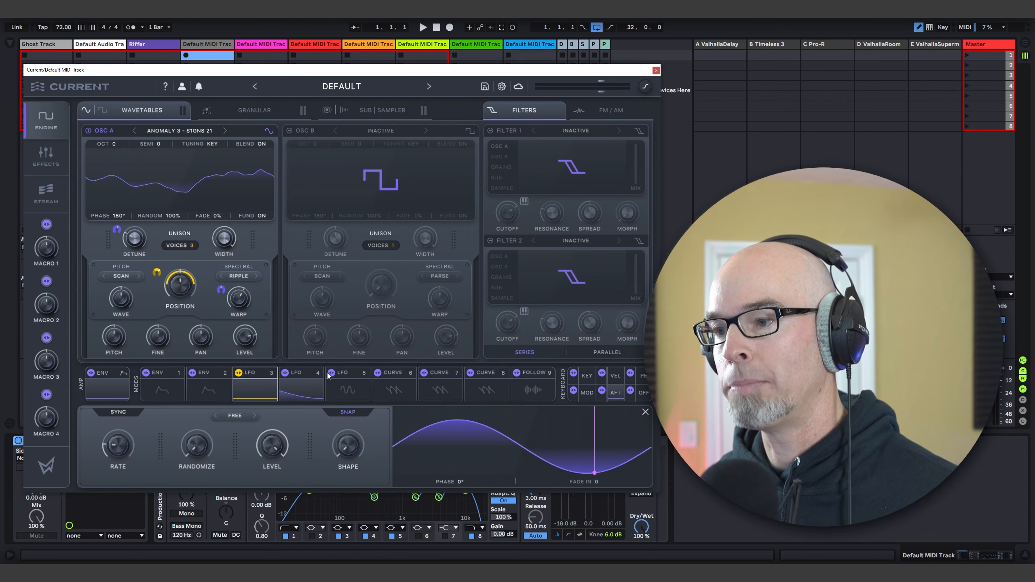
left_click(296, 375)
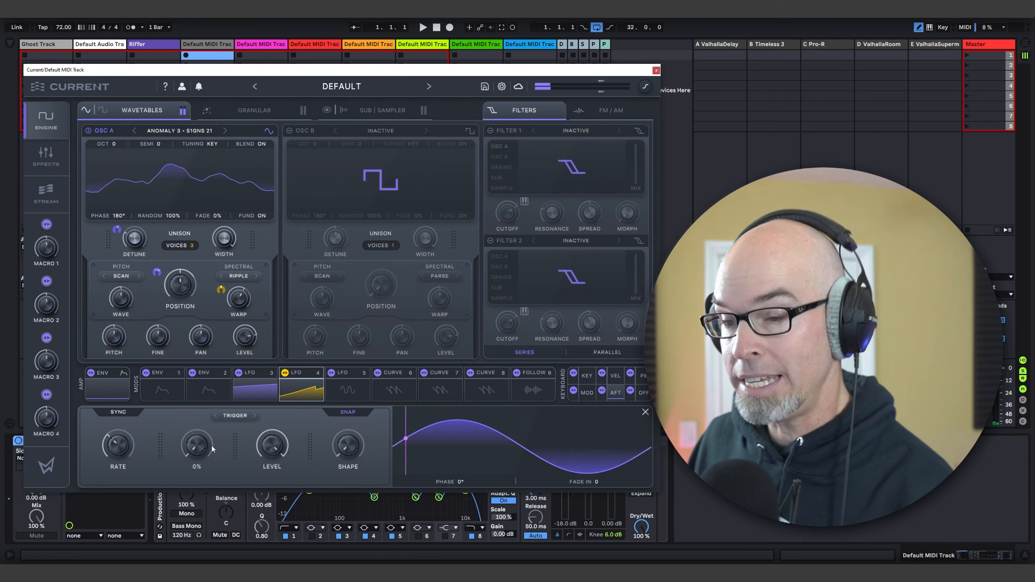
Step: Raise LFO 4's Randomize amount and slow down its rate
left_click_drag(212, 448, 215, 340)
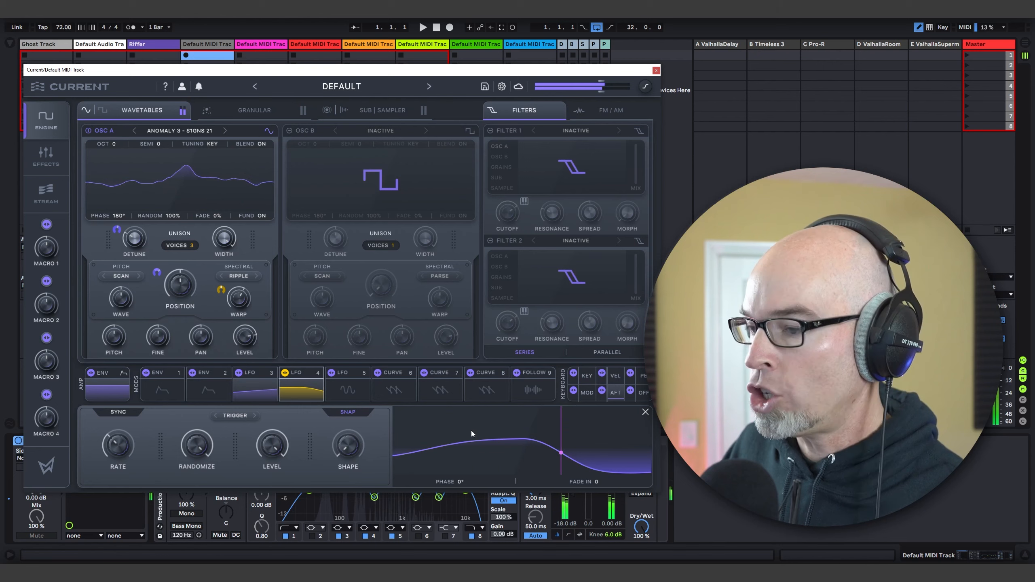
left_click_drag(119, 441, 119, 448)
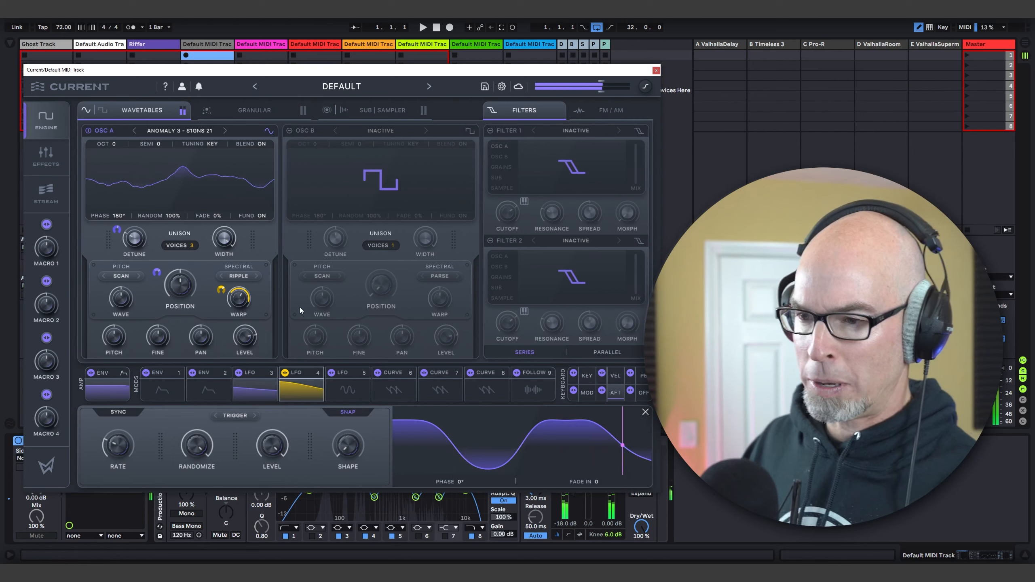
Step: Set oscillator A's other warp mode to Redux from the Reduce category and try out its Wave amount
left_click(125, 276)
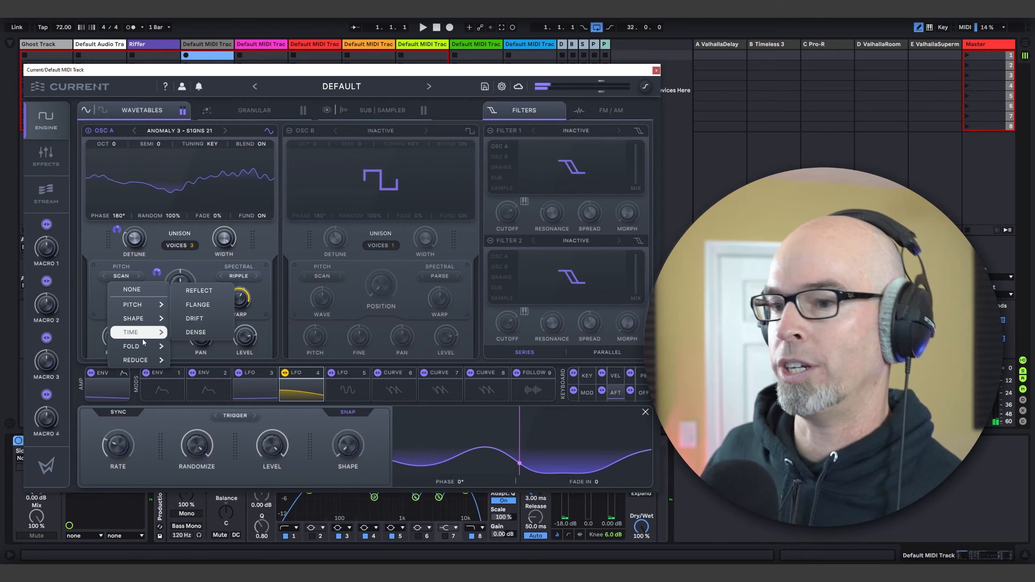
mouse_move(139, 359)
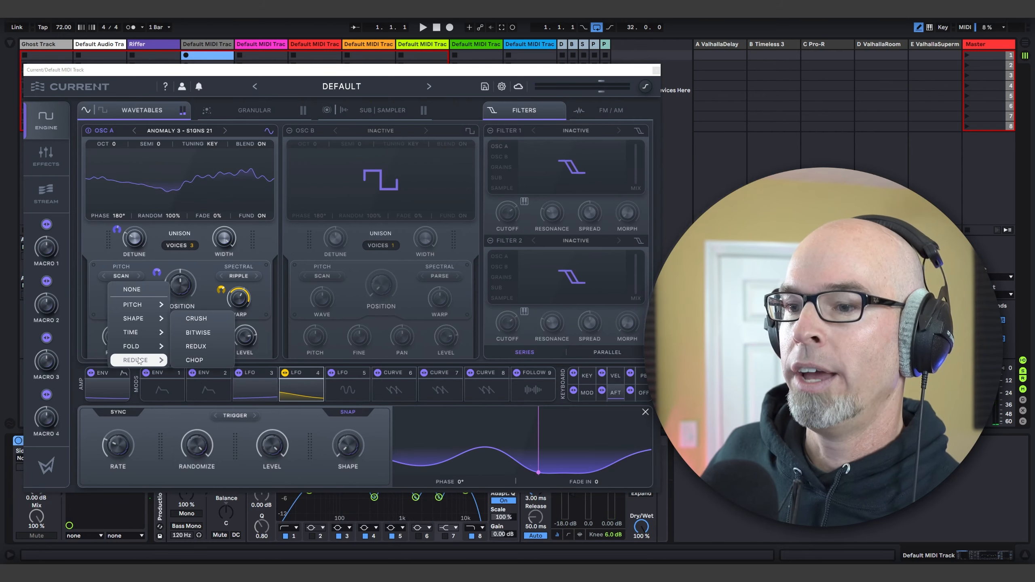
left_click(195, 346)
mouse_move(130, 300)
left_mouse_down()
mouse_move(137, 269)
mouse_move(137, 290)
left_mouse_up()
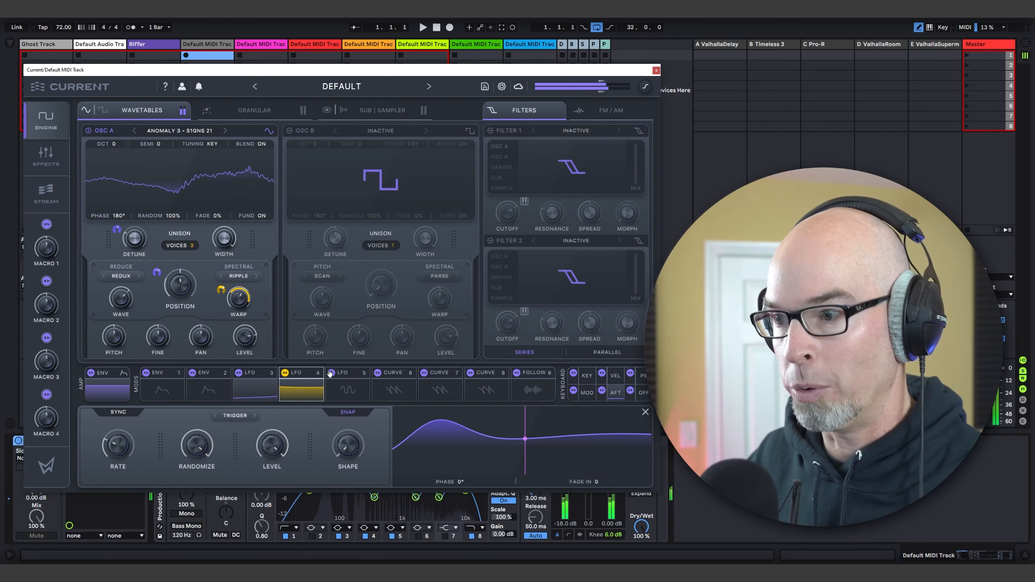
Step: Modulate oscillator A's Redux Wave amount with LFO 5 and reduce the modulation depth to about 11%
left_click_drag(188, 327, 122, 300)
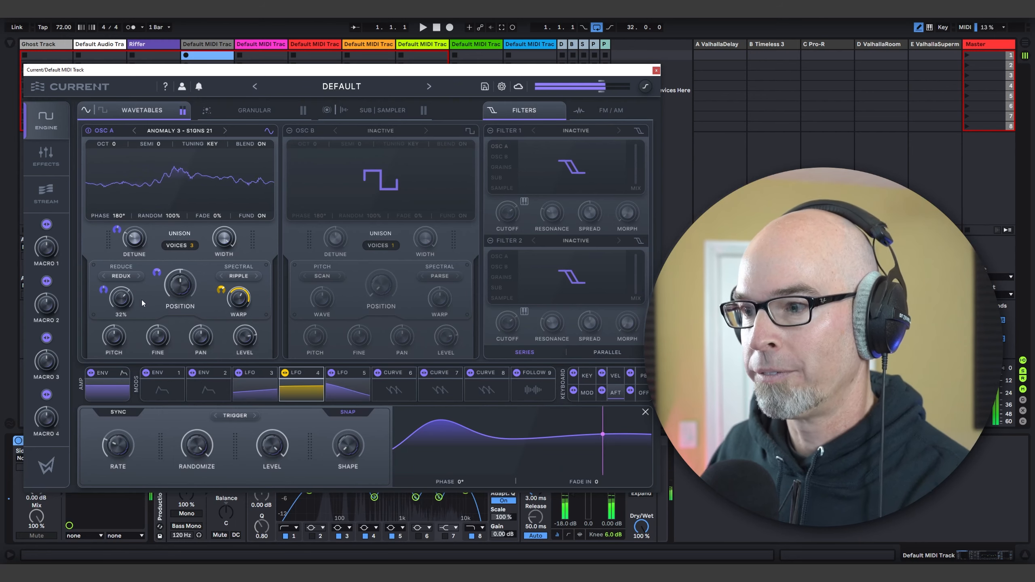
left_click(103, 289)
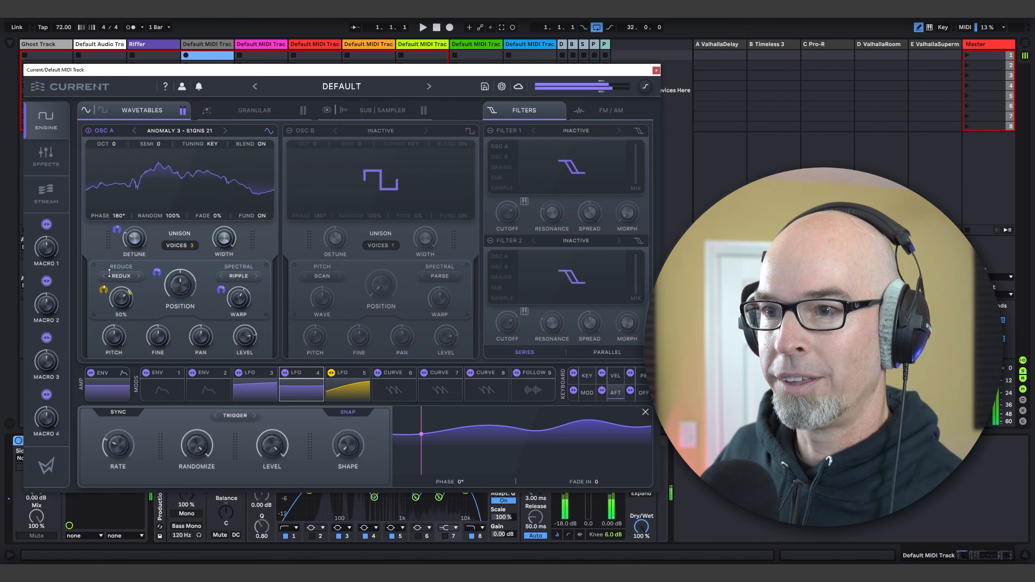
left_click_drag(103, 289, 103, 311)
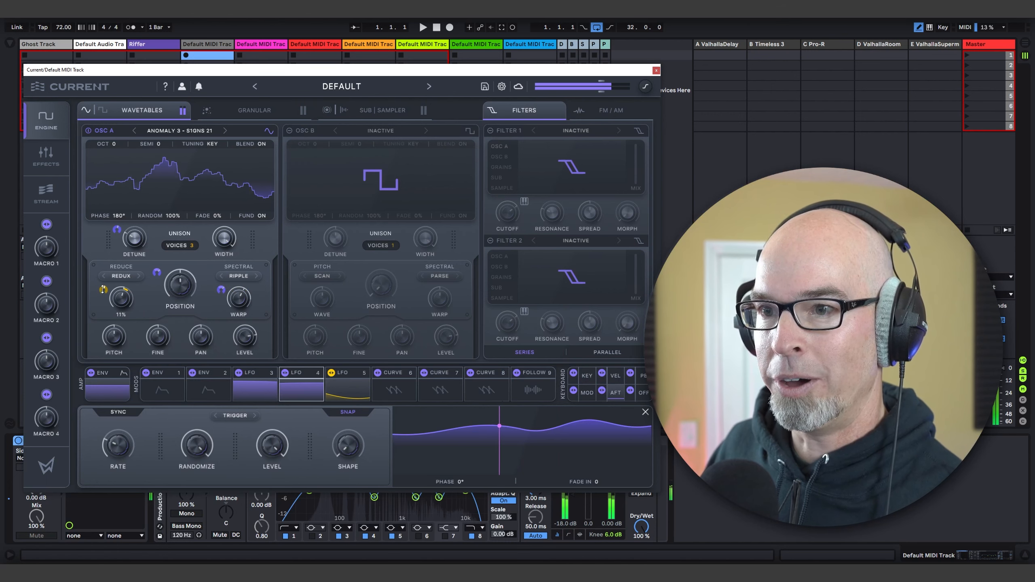
Step: Set LFO 5's Randomize to 62%, lower its level, and fine-tune its rate and modulation depth on the Redux amount
left_click(302, 390)
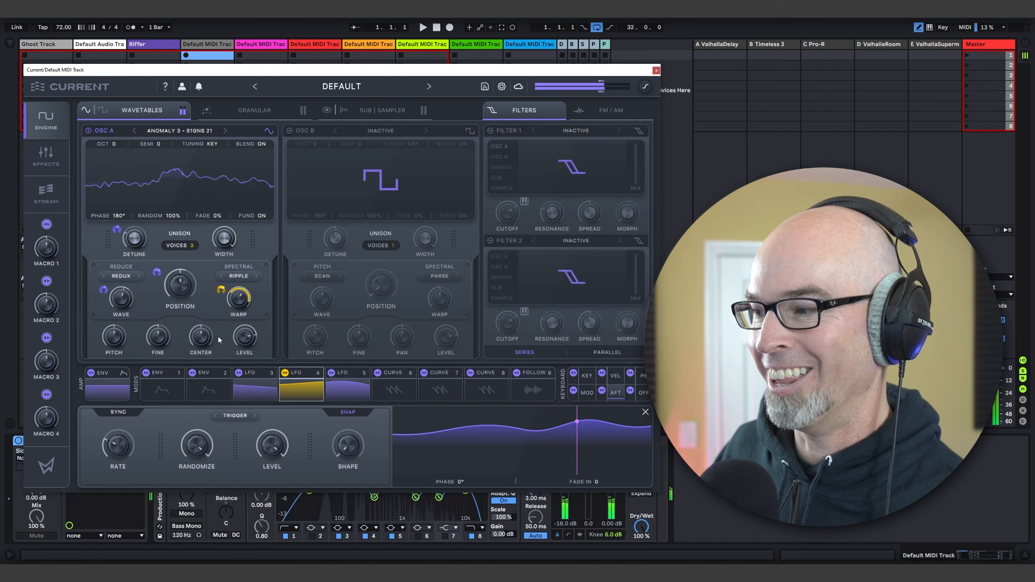
left_click(338, 385)
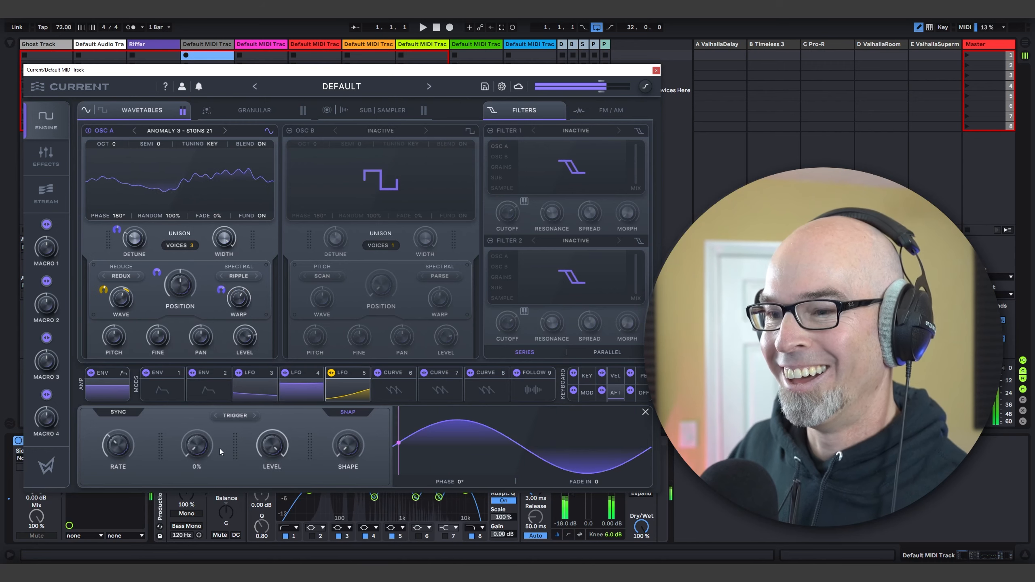
mouse_move(208, 450)
left_click_drag(202, 453, 204, 386)
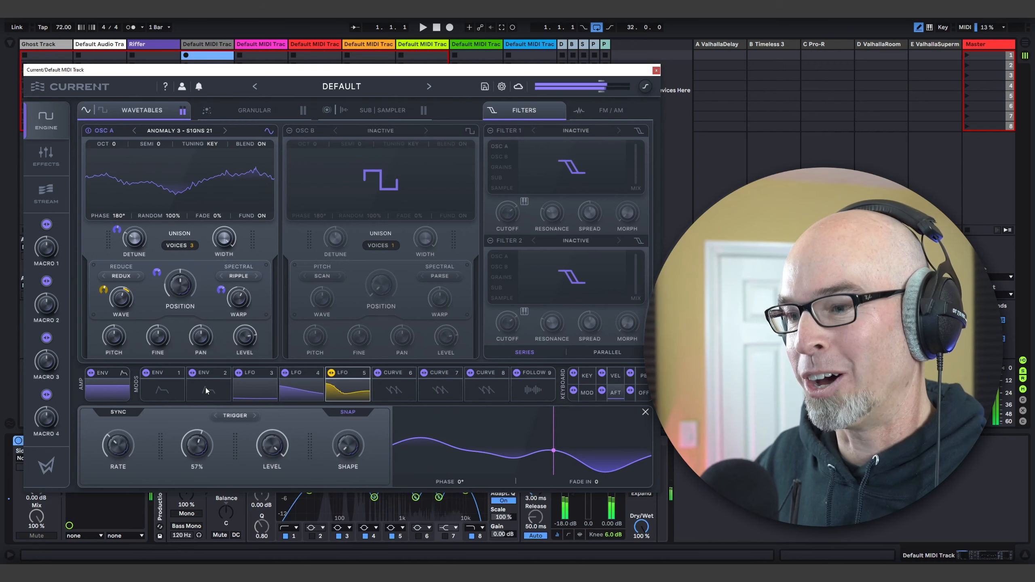
left_click_drag(274, 448, 272, 468)
left_click_drag(195, 452, 198, 441)
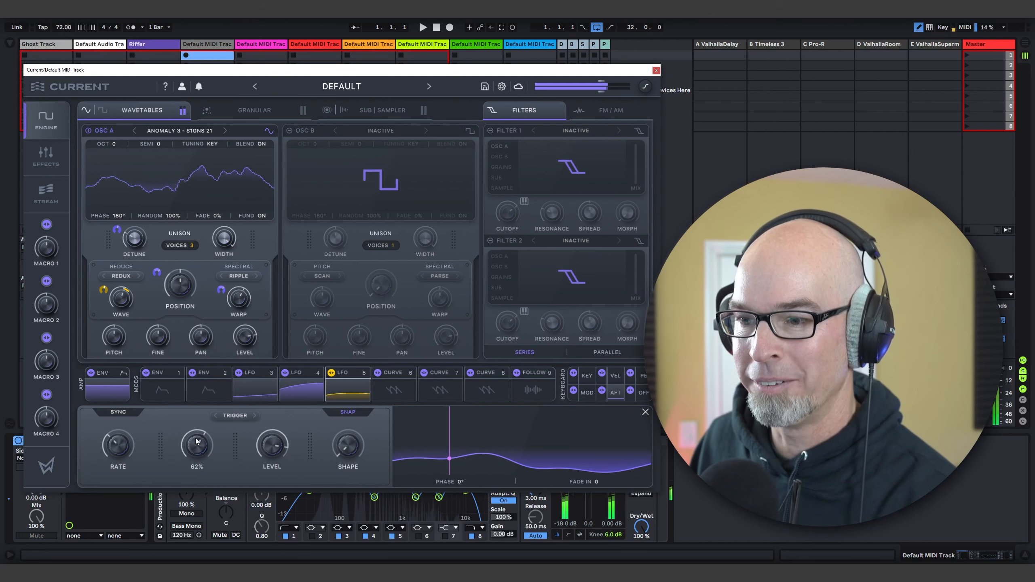
left_click_drag(129, 444, 131, 454)
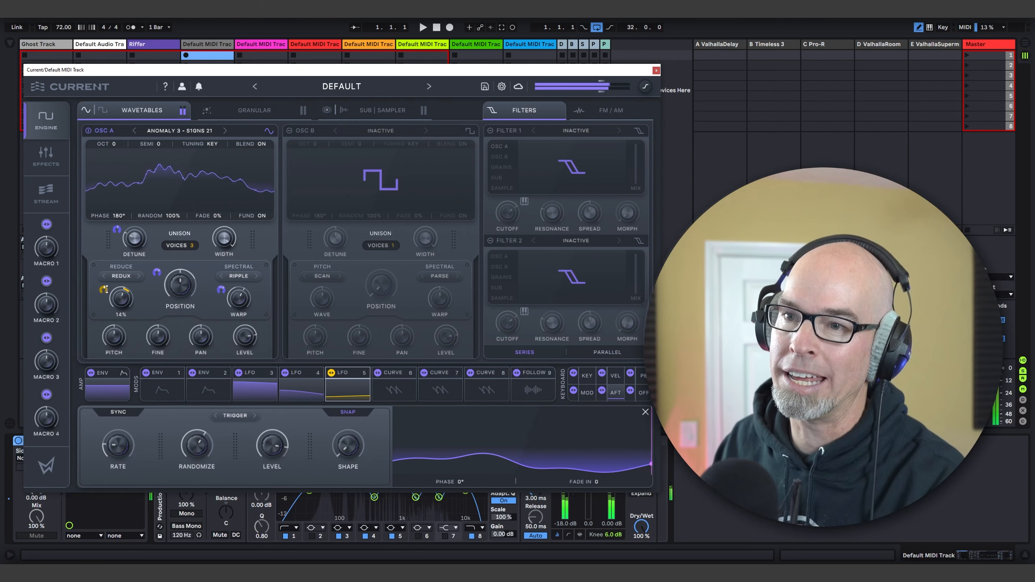
left_click_drag(106, 289, 106, 286)
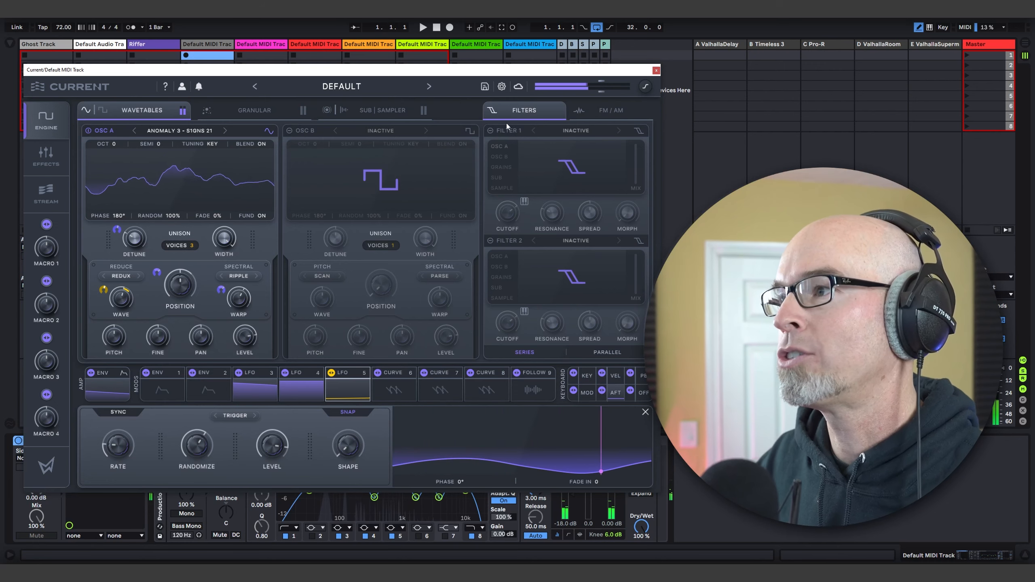
Step: Enable Filter 1 as LP 12, lower its cutoff to 754 Hz and modulate the cutoff with LFO 4
left_click(491, 130)
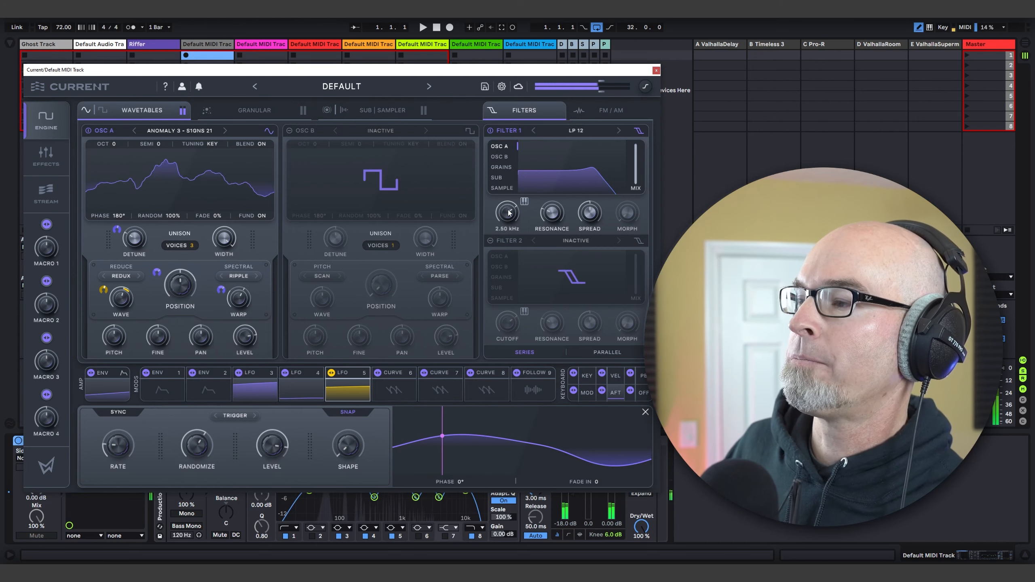
left_click_drag(509, 213, 518, 193)
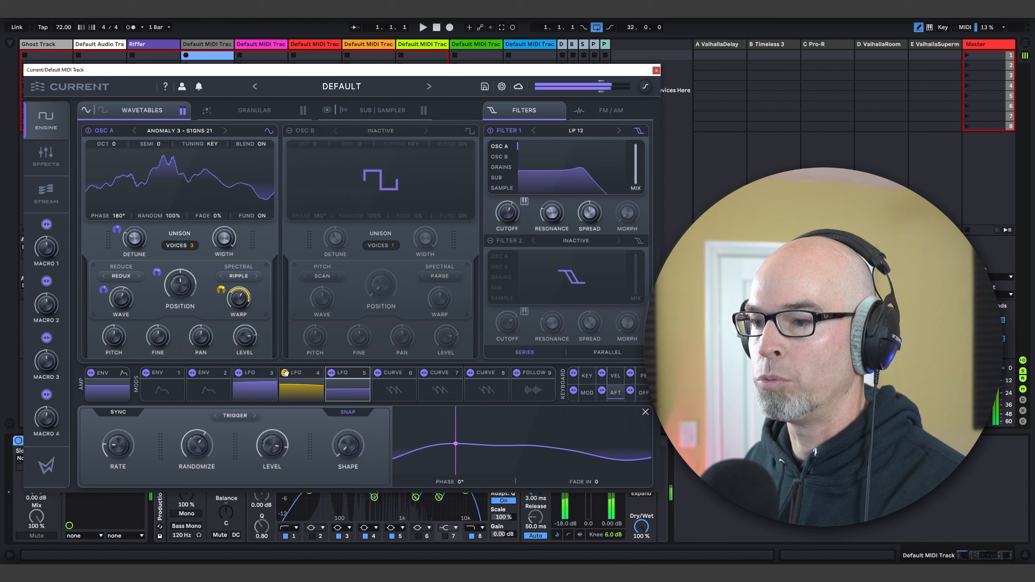
left_click_drag(509, 211, 508, 211)
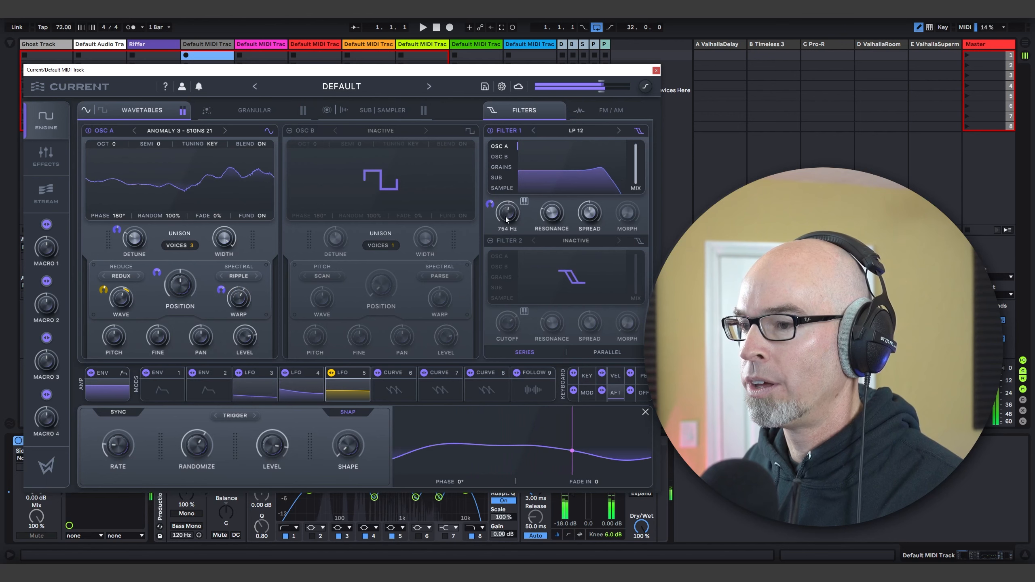
Step: Switch LFO 4 from Trigger to Free mode and fine-tune Filter 1's cutoff
left_click(296, 373)
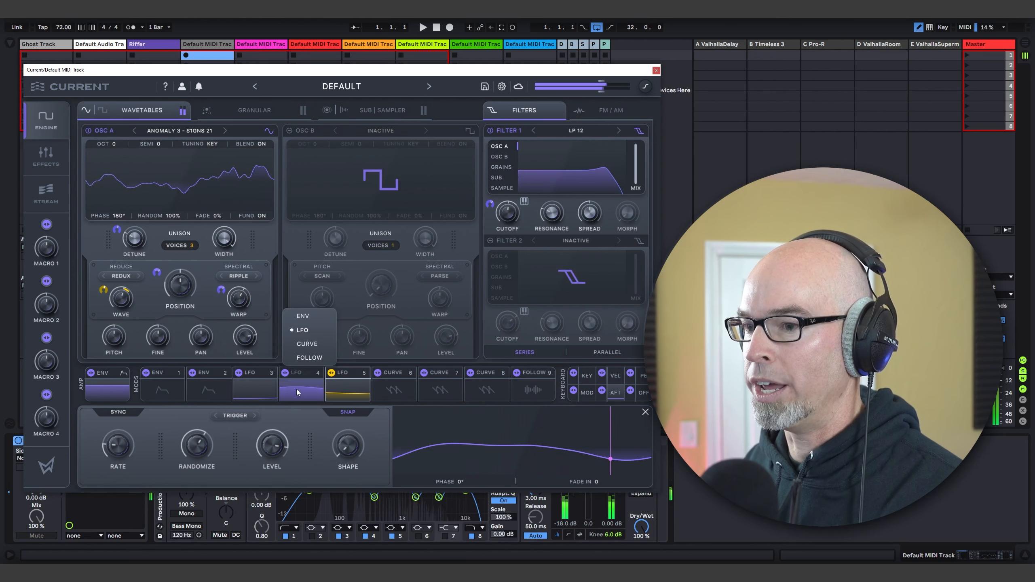
left_click(297, 390)
left_click(234, 416)
left_click(266, 414)
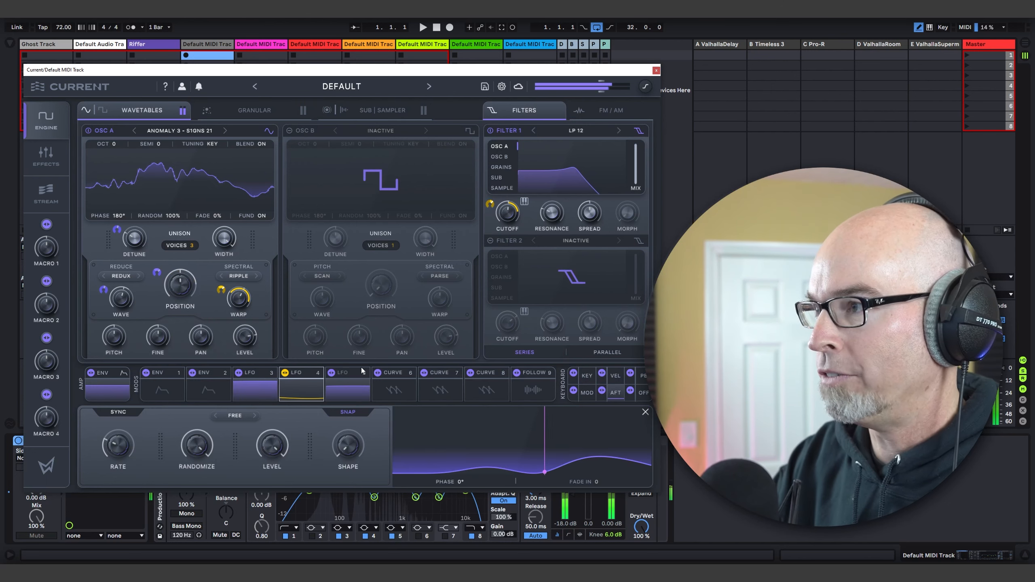
left_click_drag(508, 215, 511, 209)
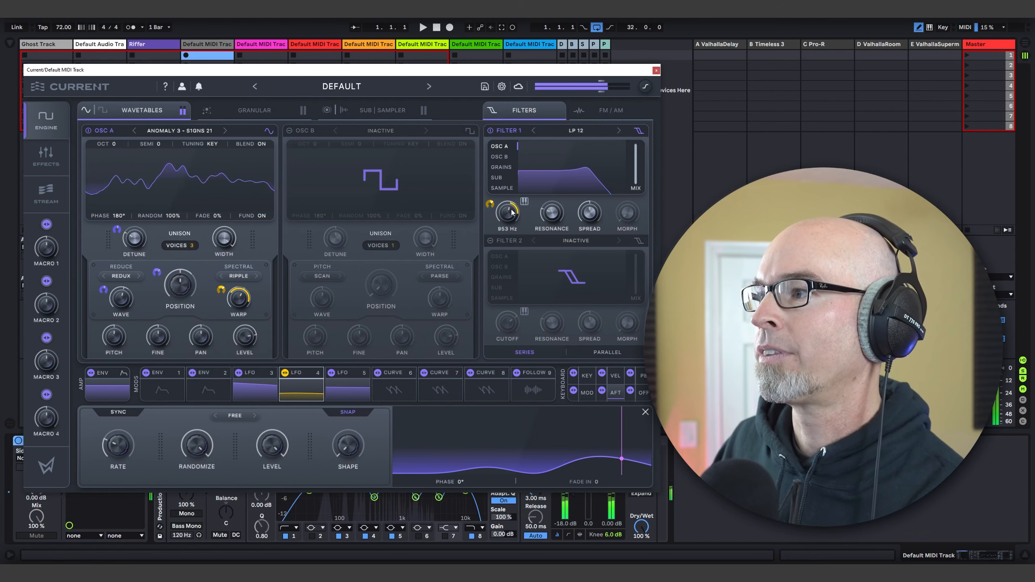
Step: Enable the sub oscillator, set its Partials to 7 and reduce its level
left_click(390, 110)
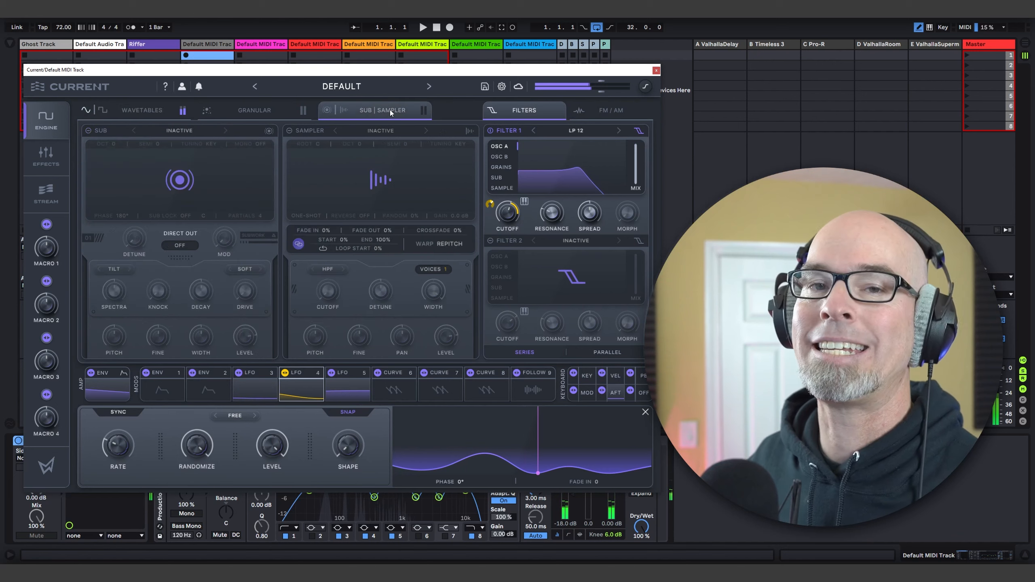
left_click(104, 130)
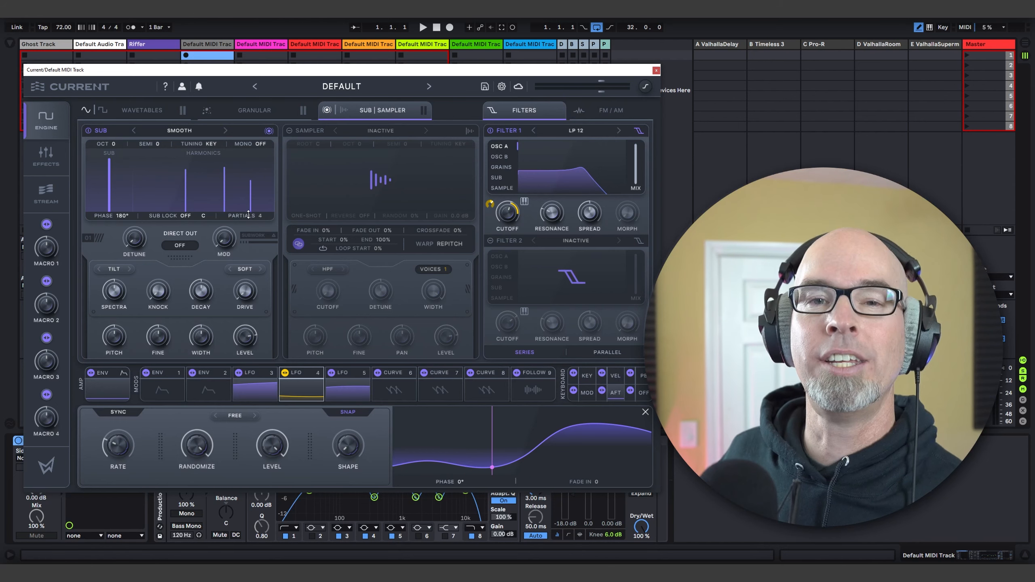
left_click_drag(249, 215, 249, 195)
left_click_drag(247, 334, 251, 370)
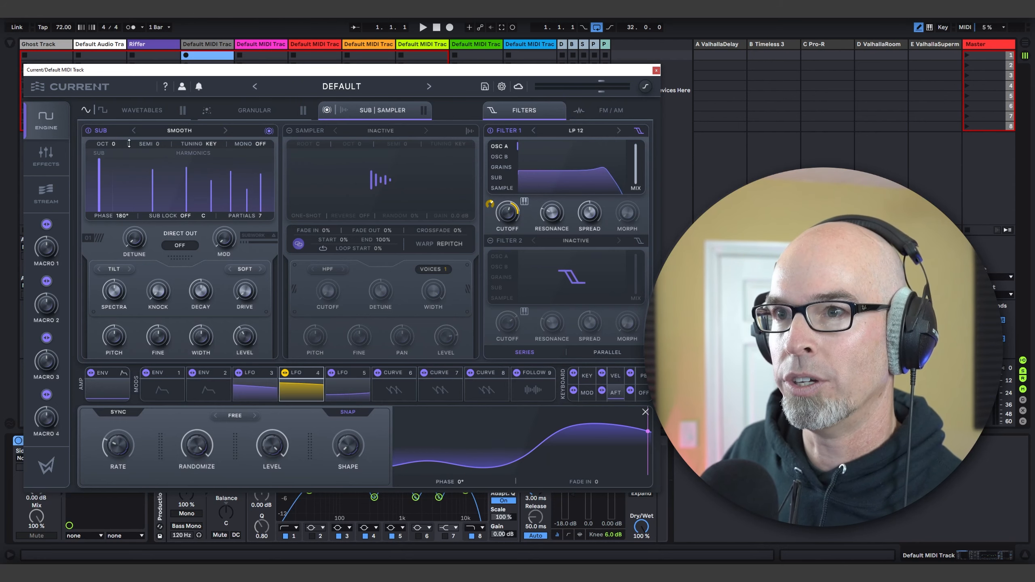
Step: Set the sub oscillator's octave to -1 and turn on Direct Out
left_click_drag(117, 144, 119, 154)
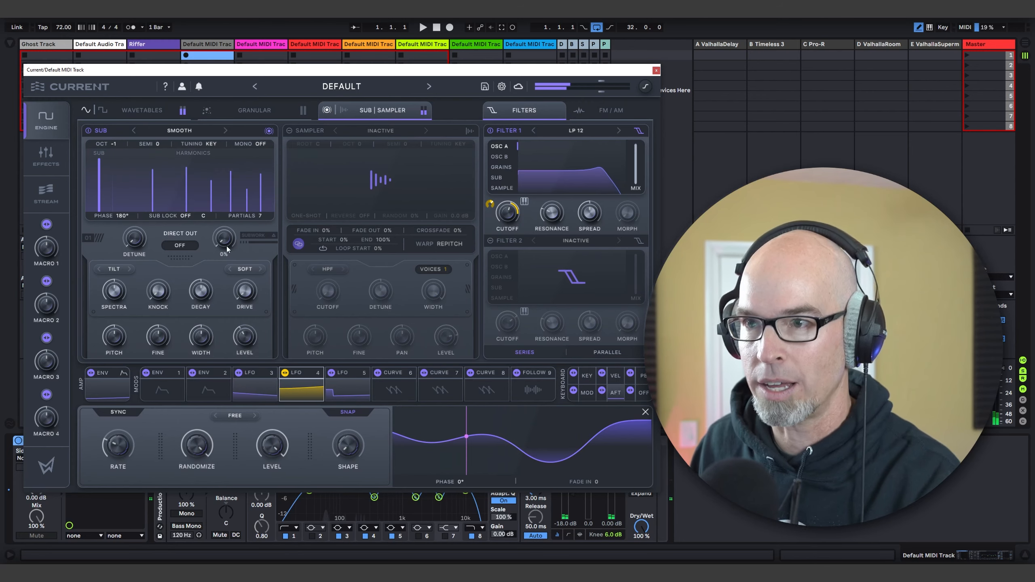
left_click(182, 245)
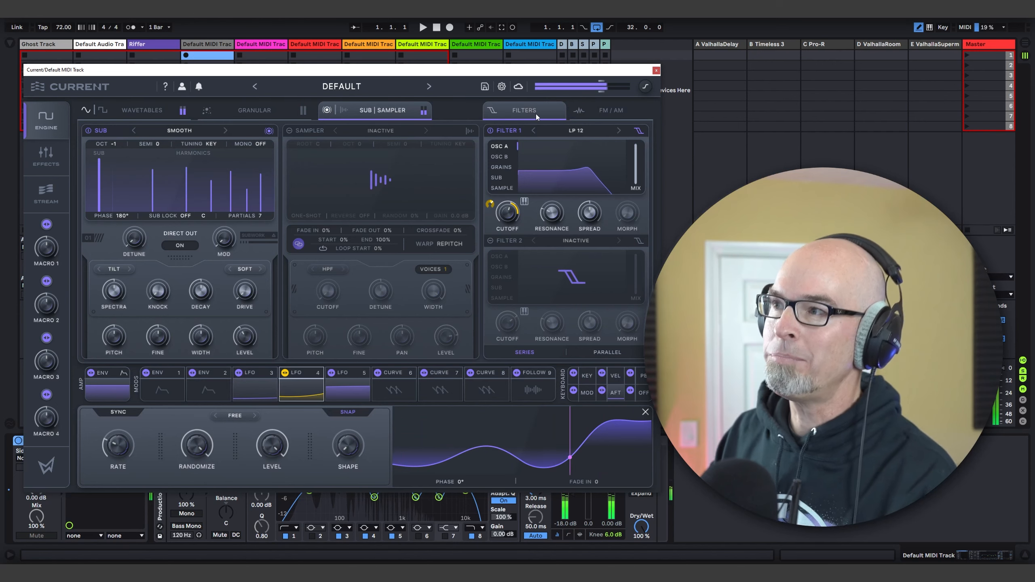
Step: Close the synth window and add the Pro-R 2 reverb from the Effects collection to the end of the track's device chain
left_click(655, 70)
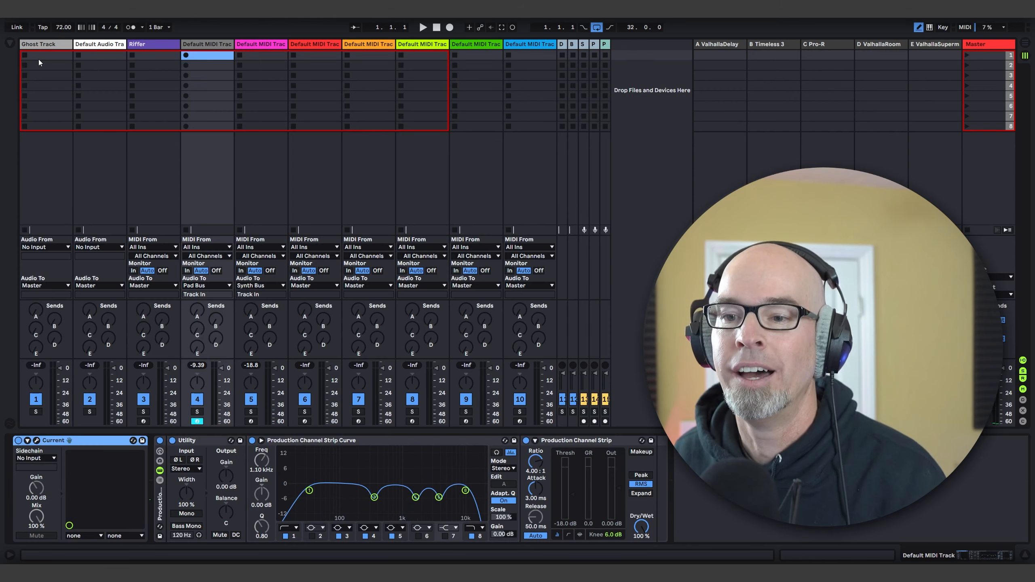
left_click(10, 43)
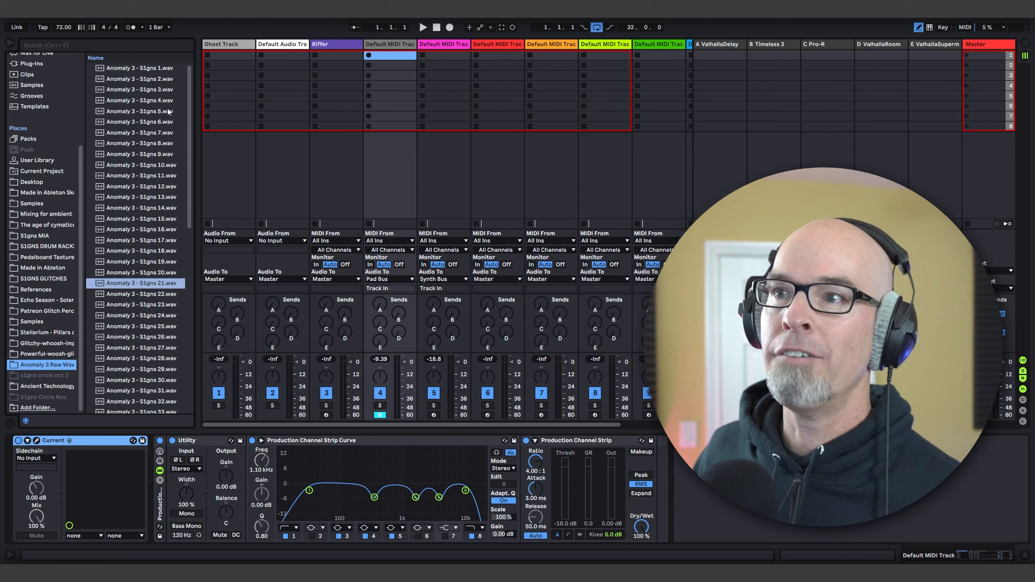
scroll(33, 75, "up", 5)
left_click(30, 90)
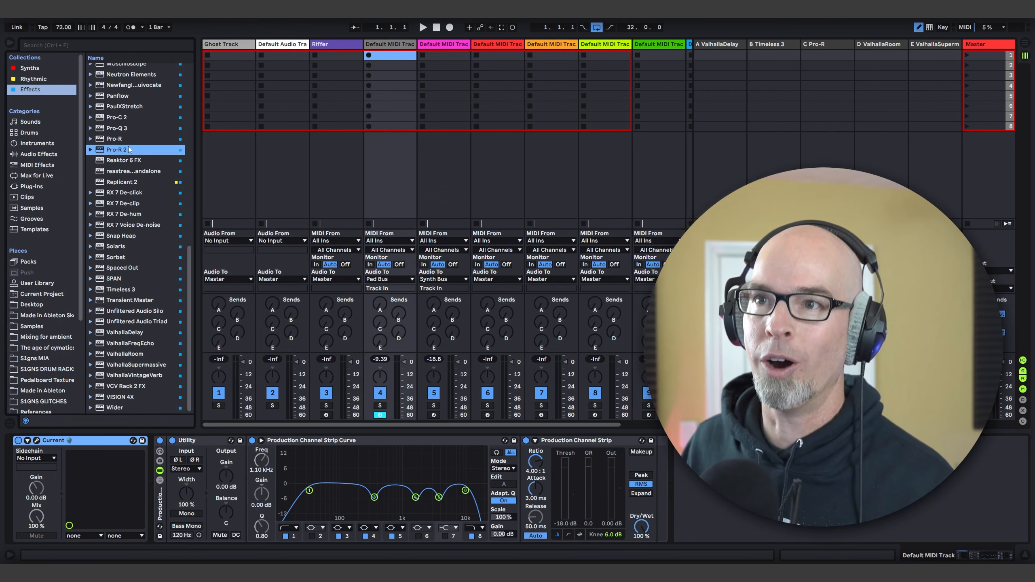
left_click_drag(117, 149, 709, 489)
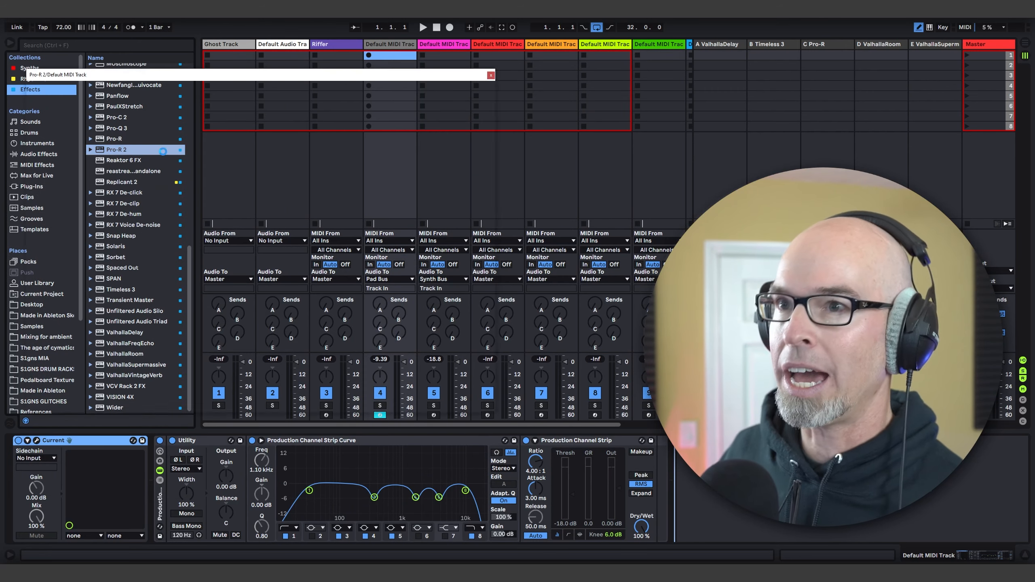
left_click(9, 44)
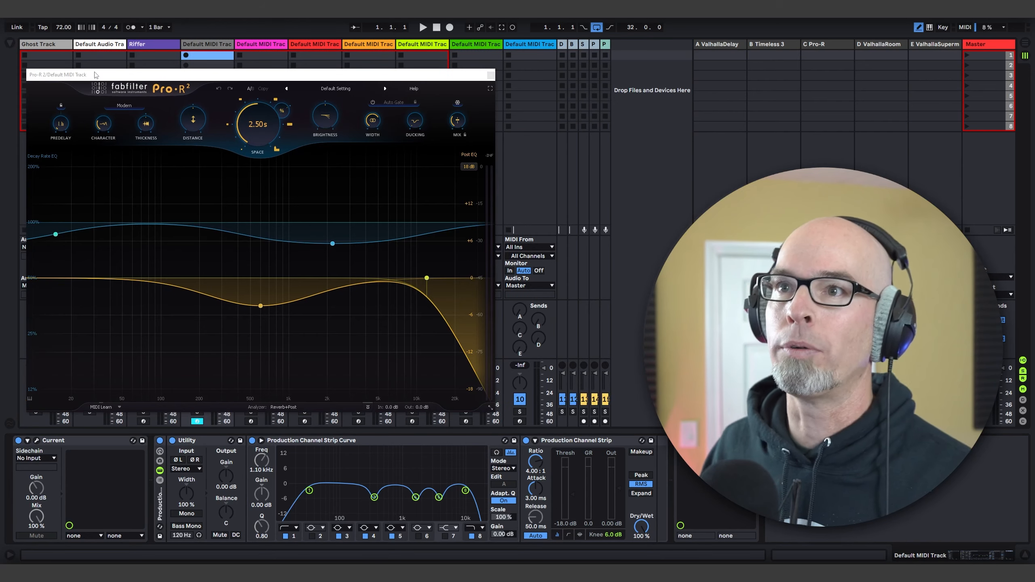
Step: Load the Olancha Farewell preset from the Remote Vision - Cinematic Space collection in Pro-R 2 and close the reverb window
left_click_drag(95, 75, 99, 85)
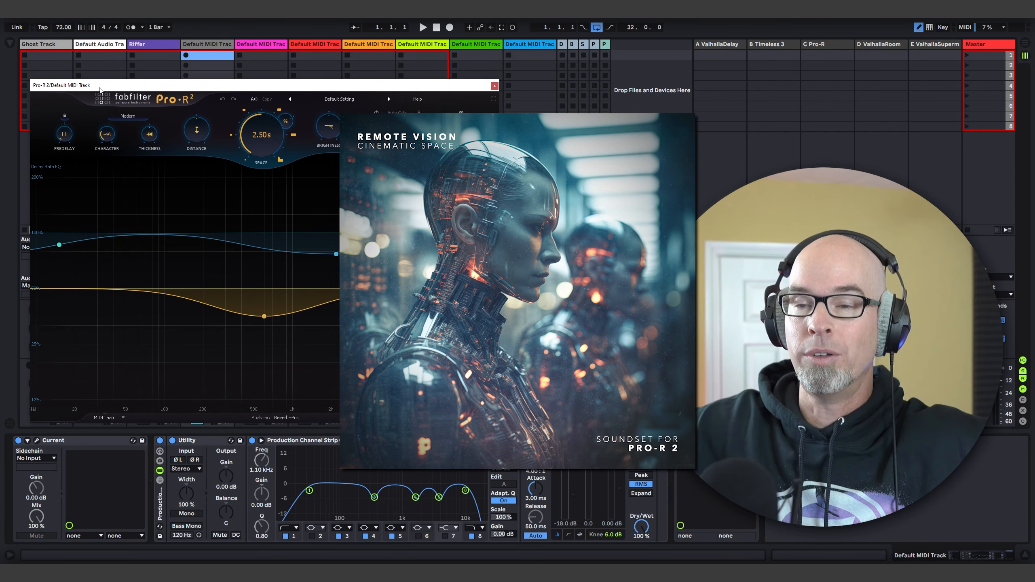
left_click(329, 100)
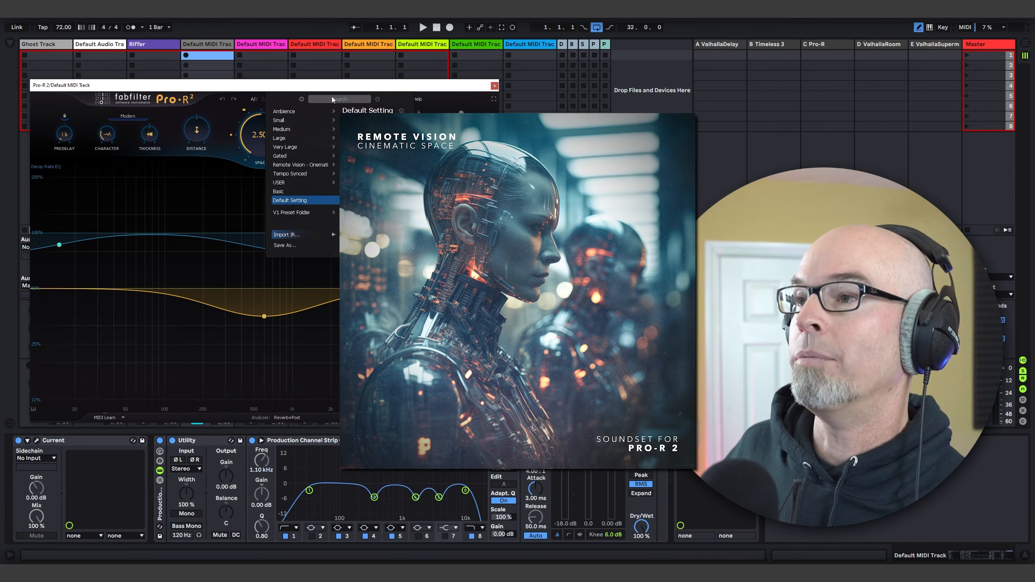
mouse_move(285, 164)
scroll(336, 174, "down", 7)
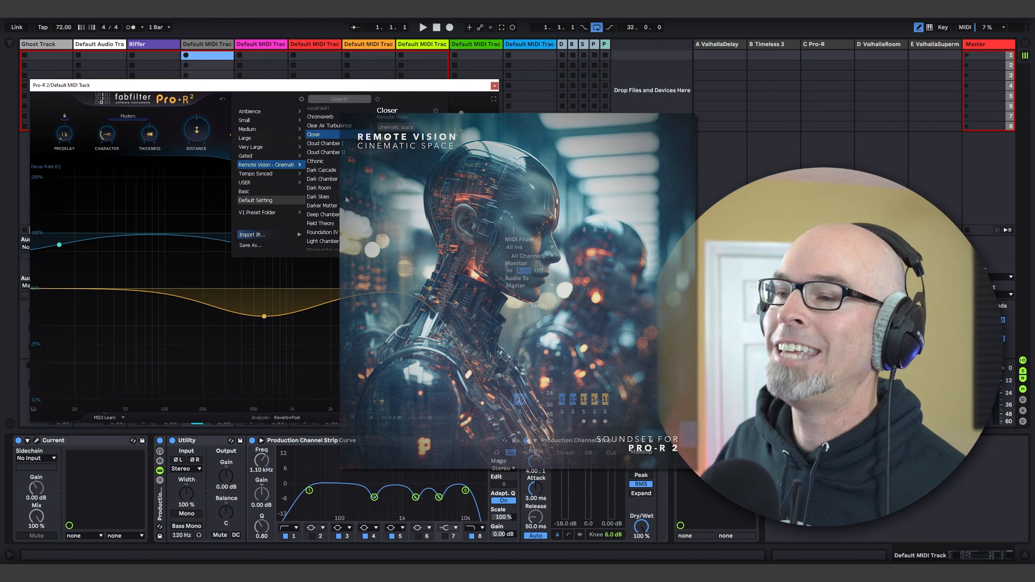
scroll(337, 186, "down", 3)
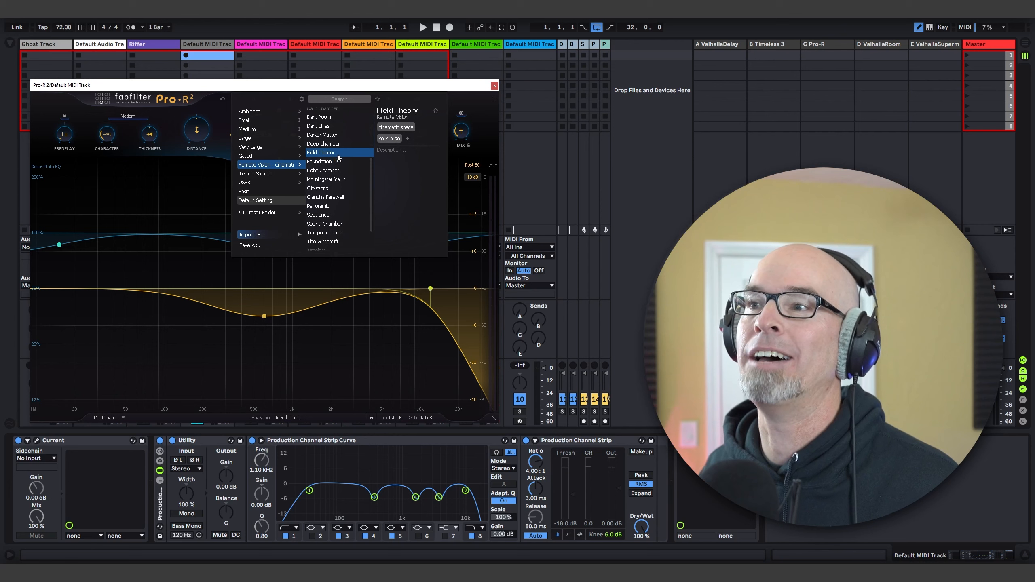
left_click(331, 199)
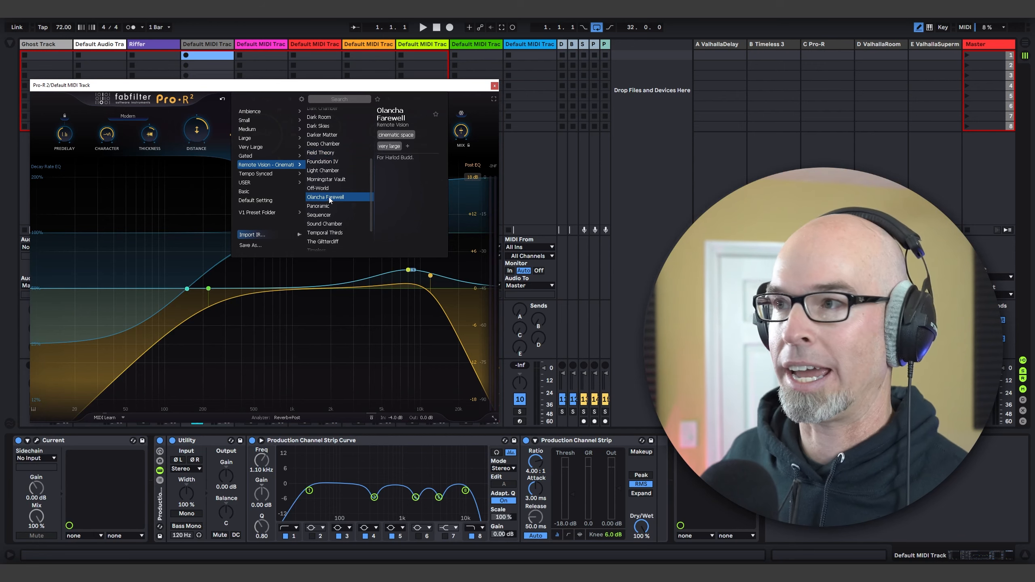
left_click(434, 86)
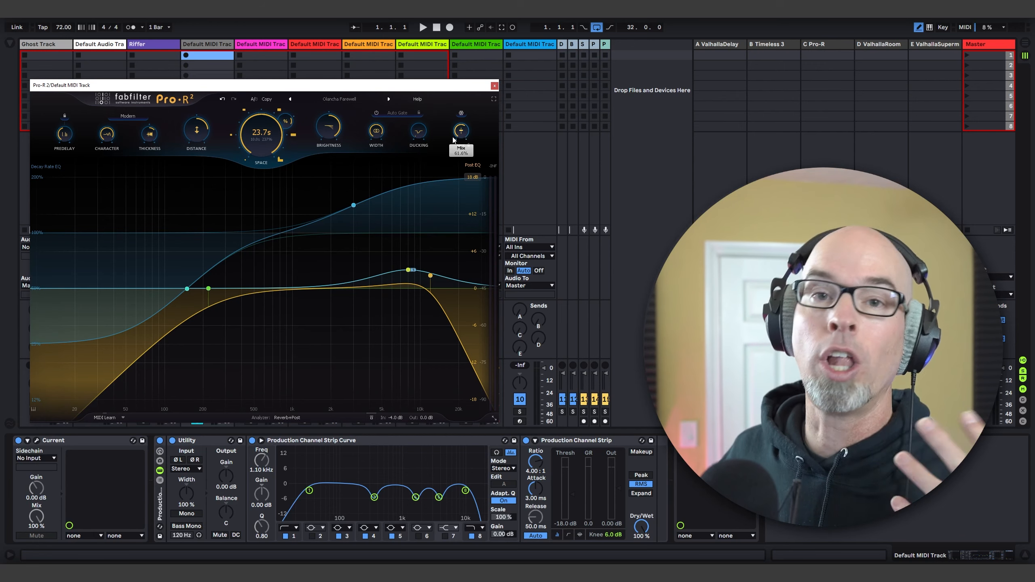
mouse_move(467, 133)
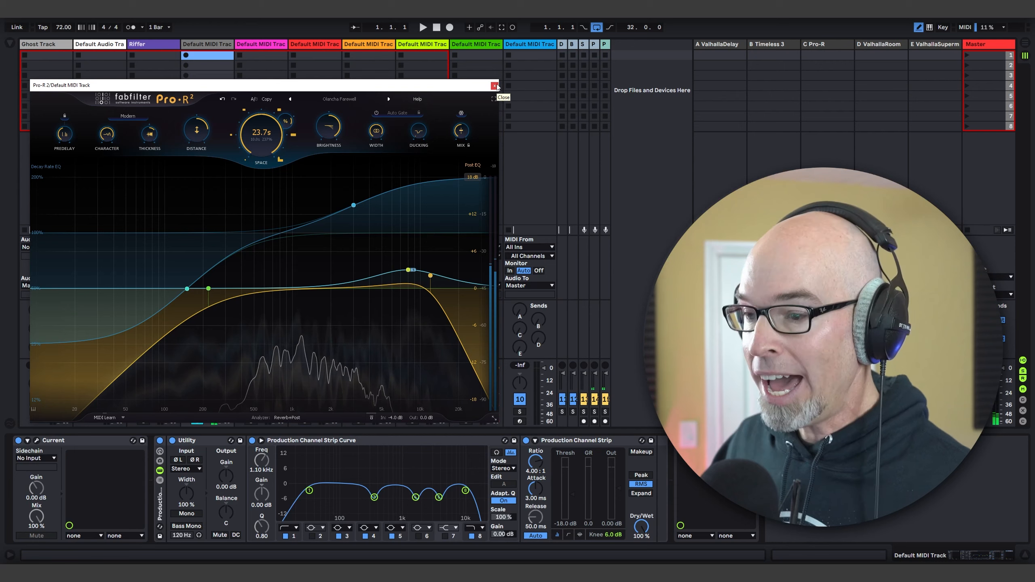
mouse_move(366, 261)
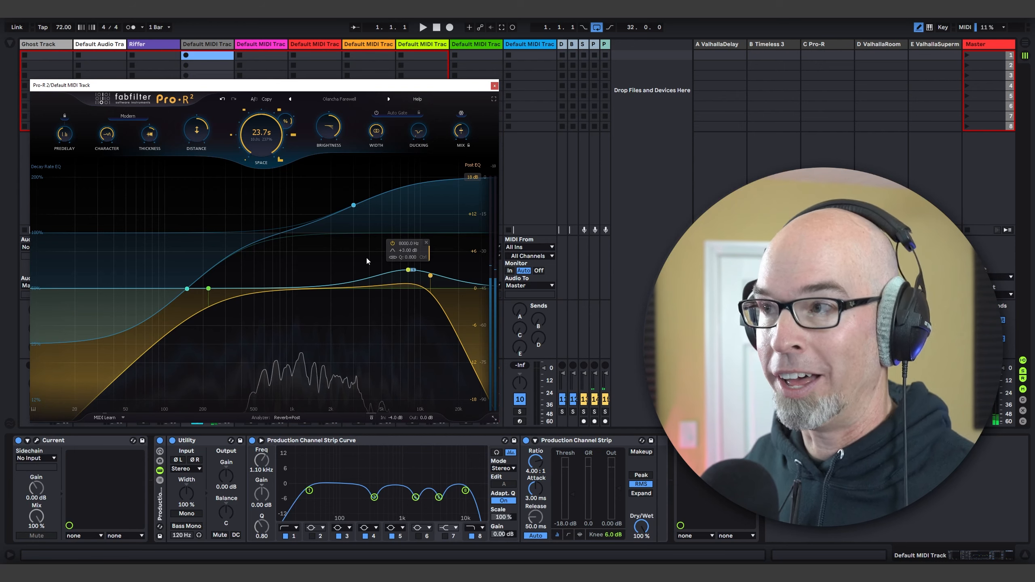
left_click(495, 85)
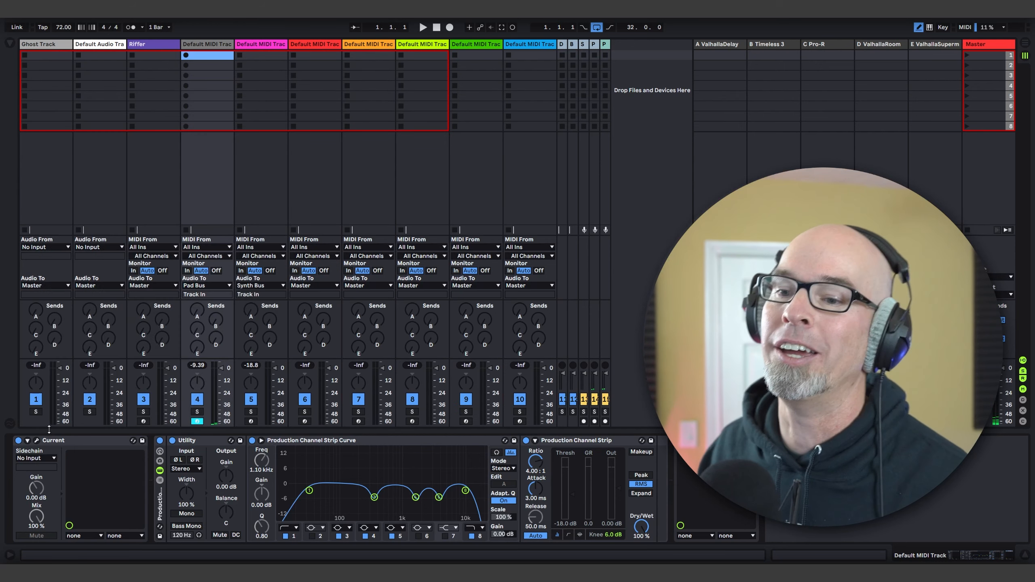
Step: Reopen Current and add a Cluster Delay in the first effect slot, using the Filtered Taps preset from the Essentials category
left_click(37, 440)
left_click(46, 154)
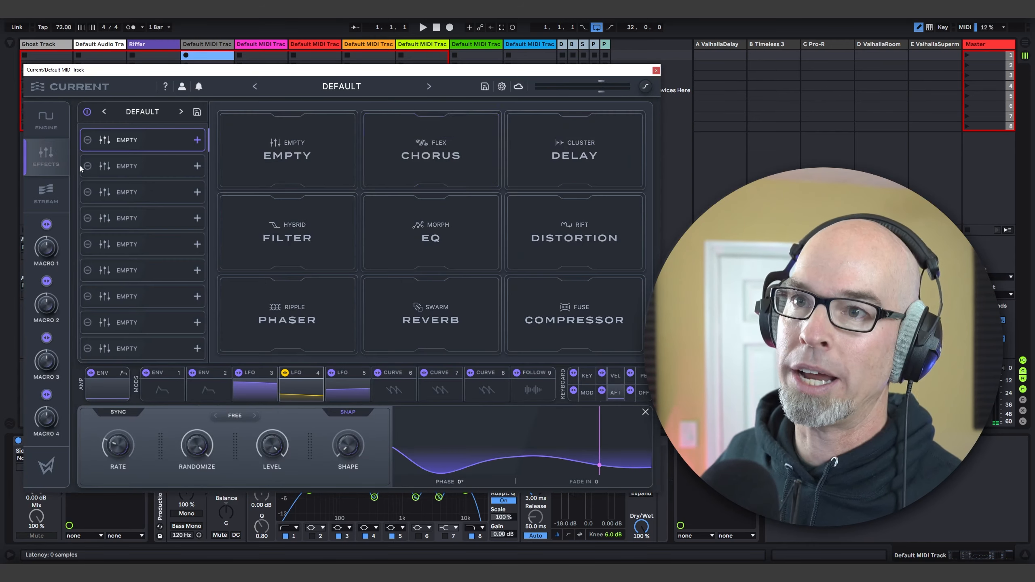
left_click(585, 150)
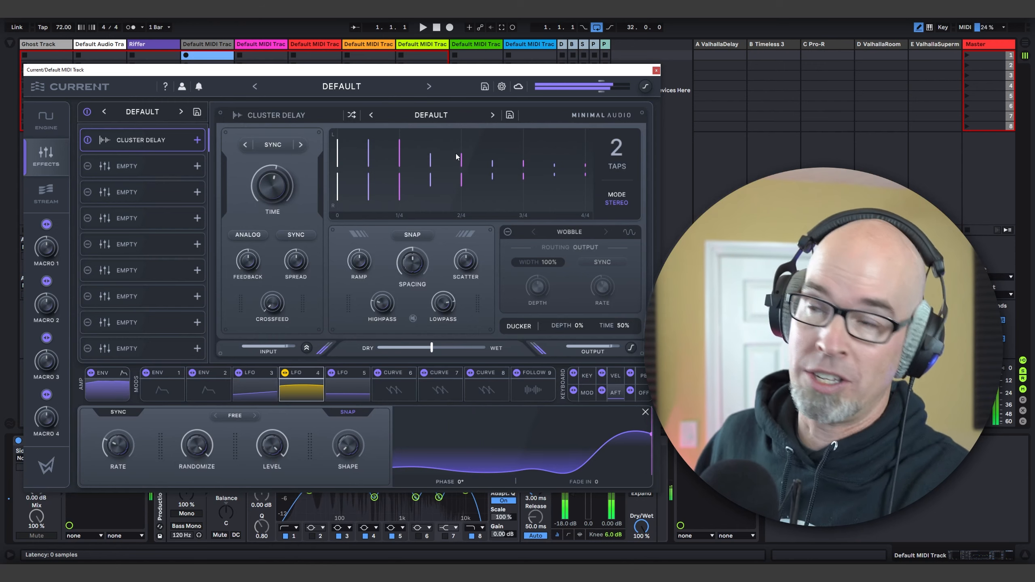
left_click(442, 115)
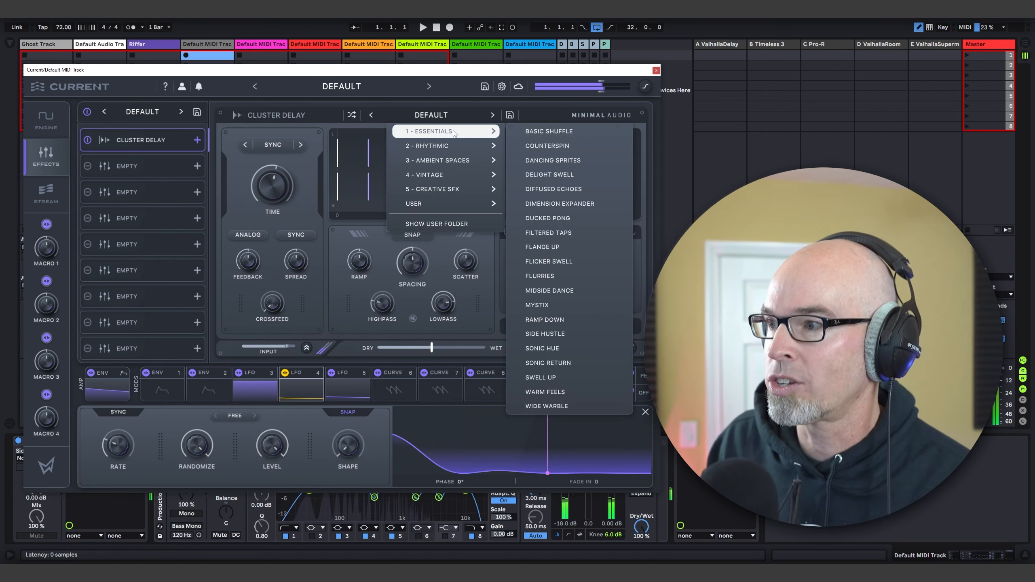
left_click(589, 234)
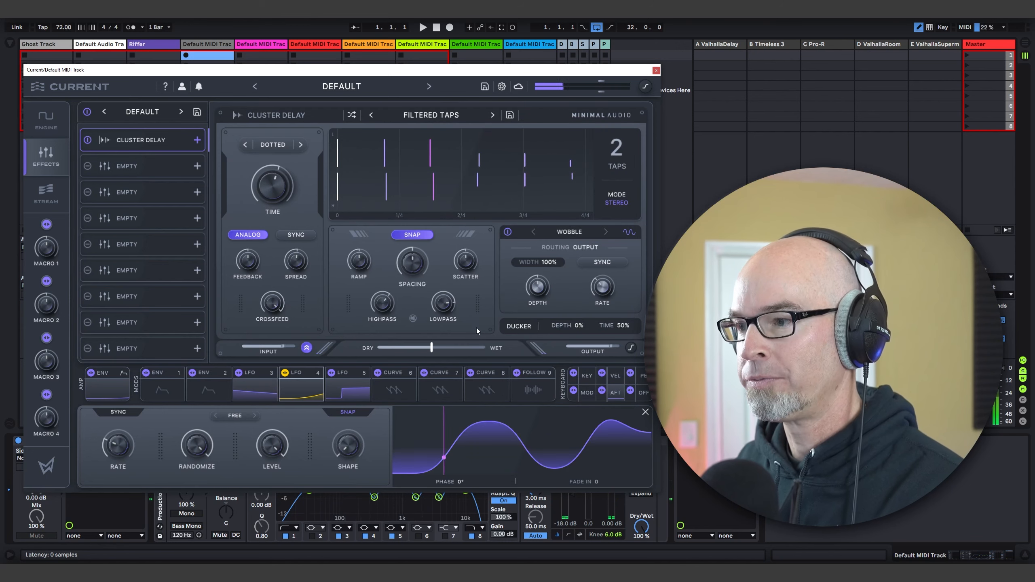
Step: Raise the Cluster Delay's dry/wet mix slightly and modulate its Scatter with LFO 4
left_click_drag(431, 347, 448, 351)
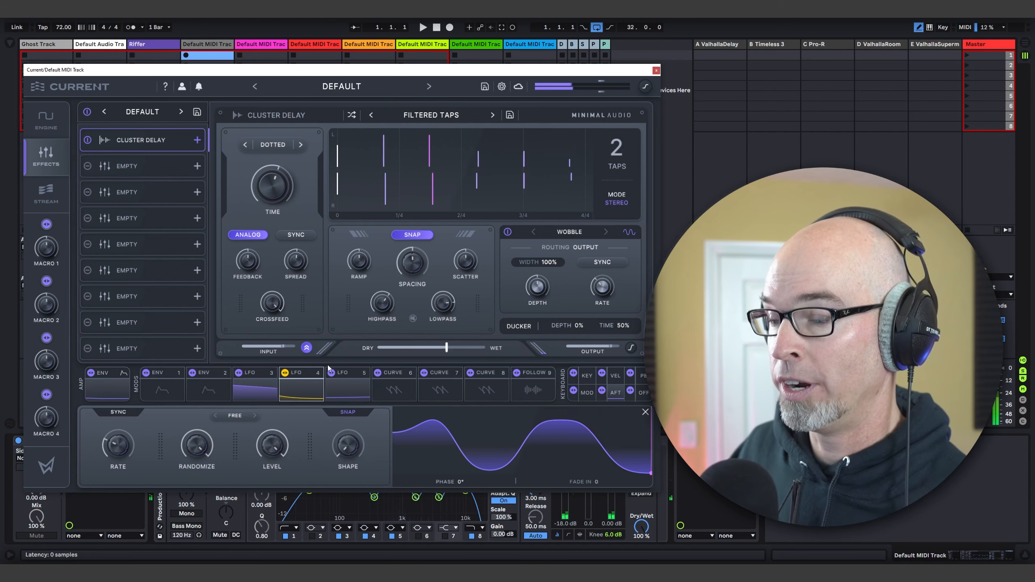
right_click(449, 253)
left_click(469, 261)
left_click_drag(449, 253, 450, 224)
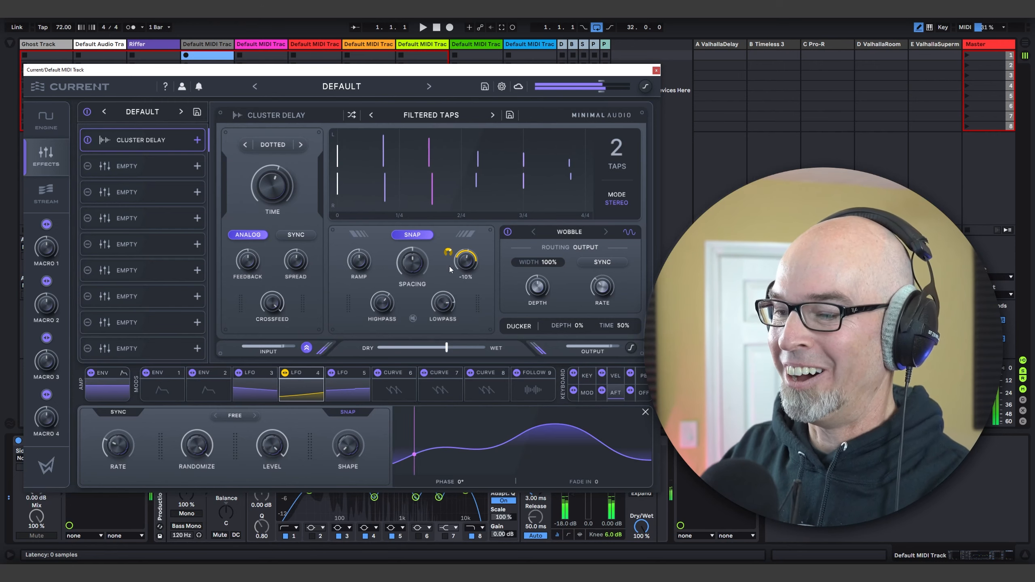
Step: Bypass the Production Channel Strip Curve EQ and review the Oscillator A wavetable settings in Current
left_click(656, 70)
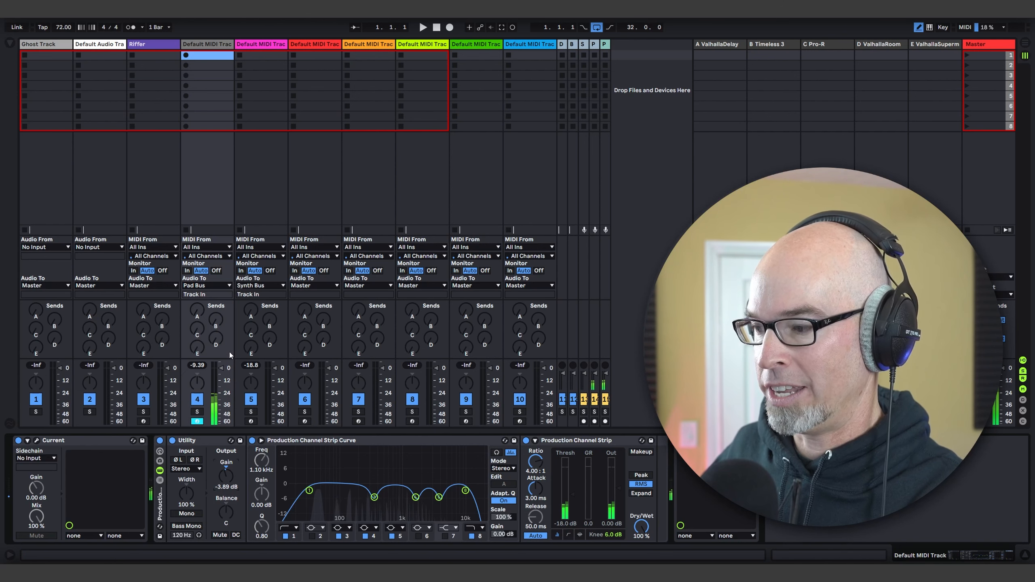
left_click(252, 441)
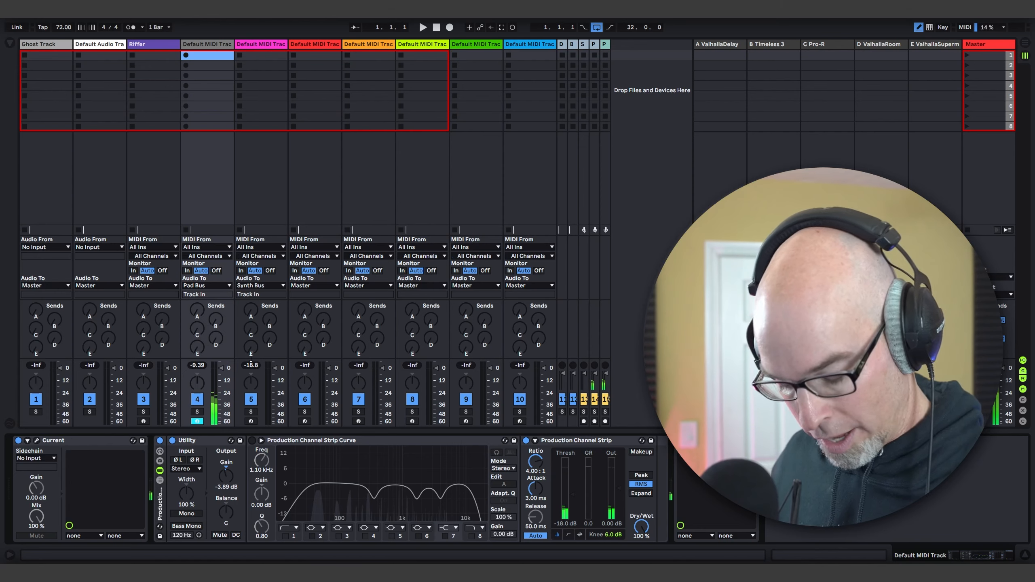
left_click(37, 440)
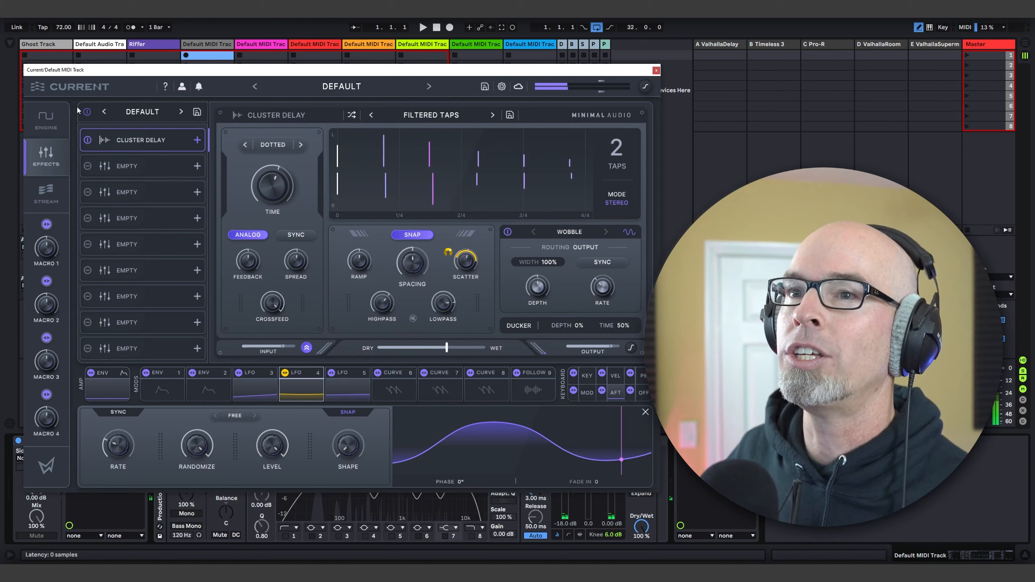
left_click(46, 120)
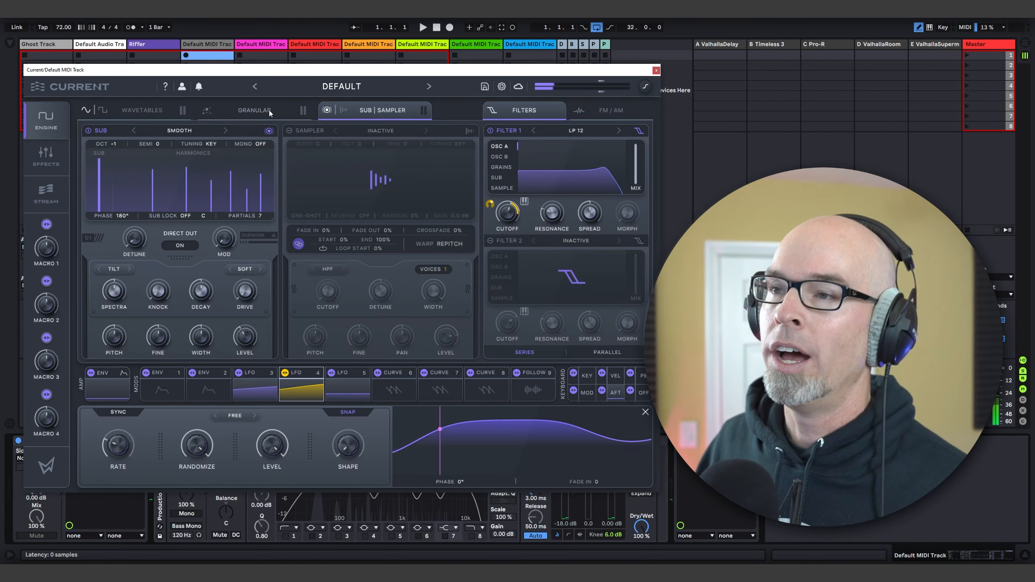
left_click(133, 115)
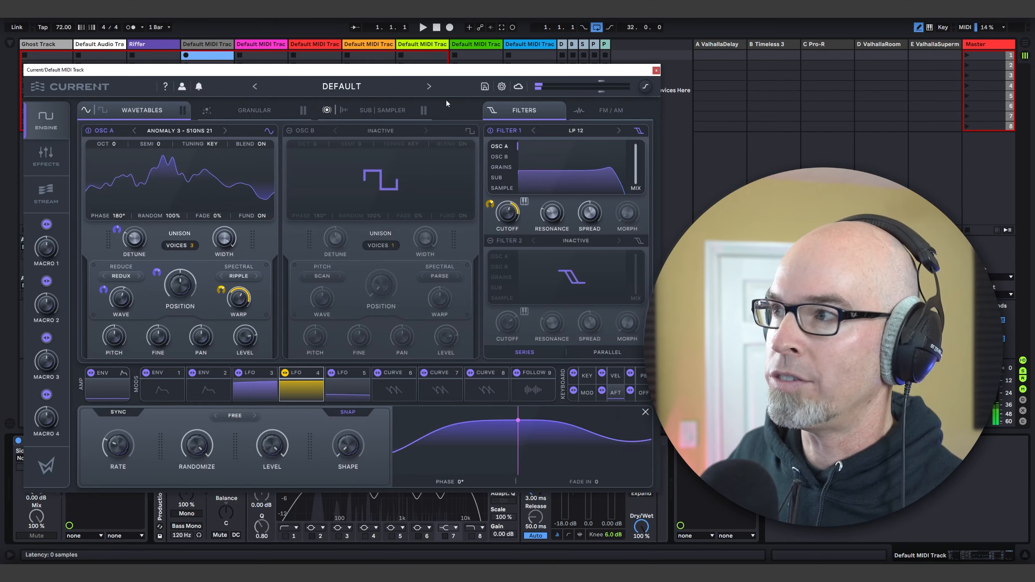
left_click(656, 70)
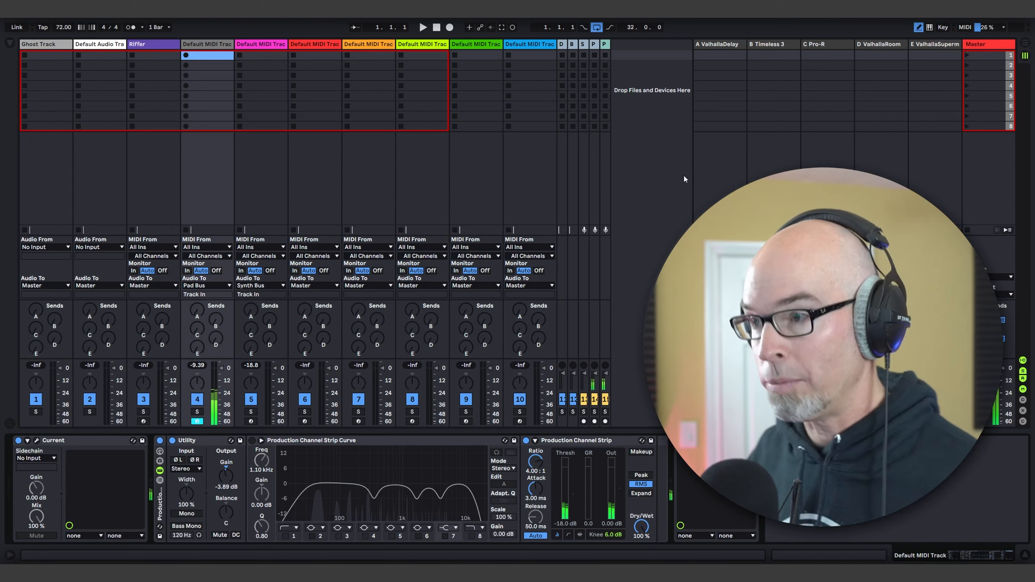
Step: Create a 32-bar MIDI clip from bar 1 on track 4 in the Arrangement and color it blue
key("shift+Tab")
key("Tab")
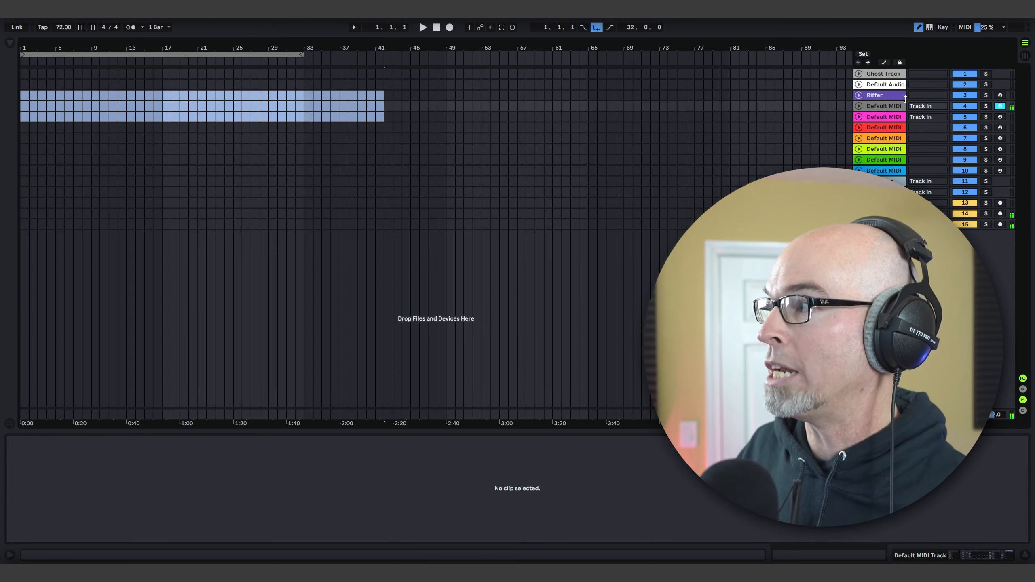
left_click(859, 106)
left_click(294, 120)
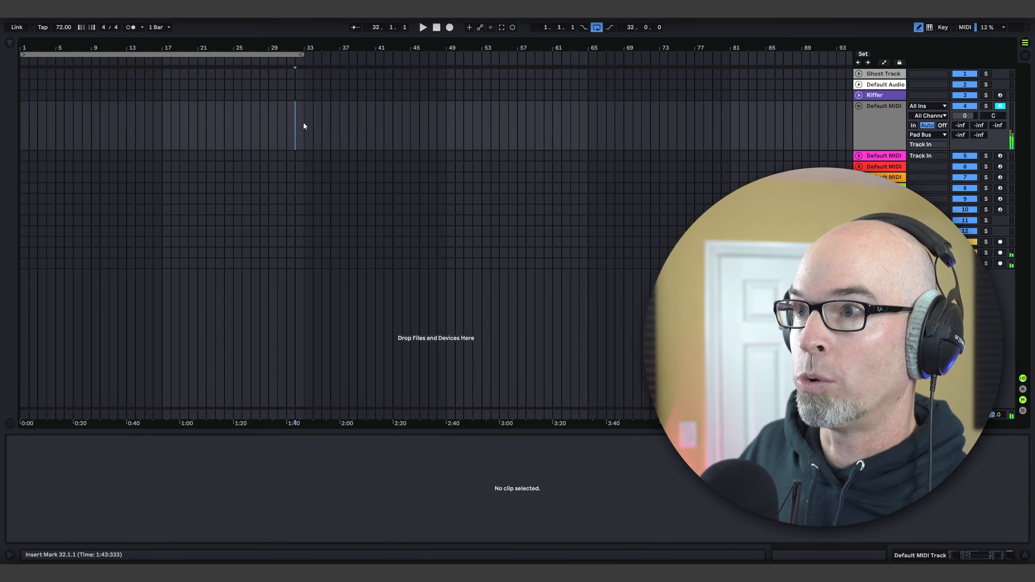
left_click_drag(303, 124, 8, 128)
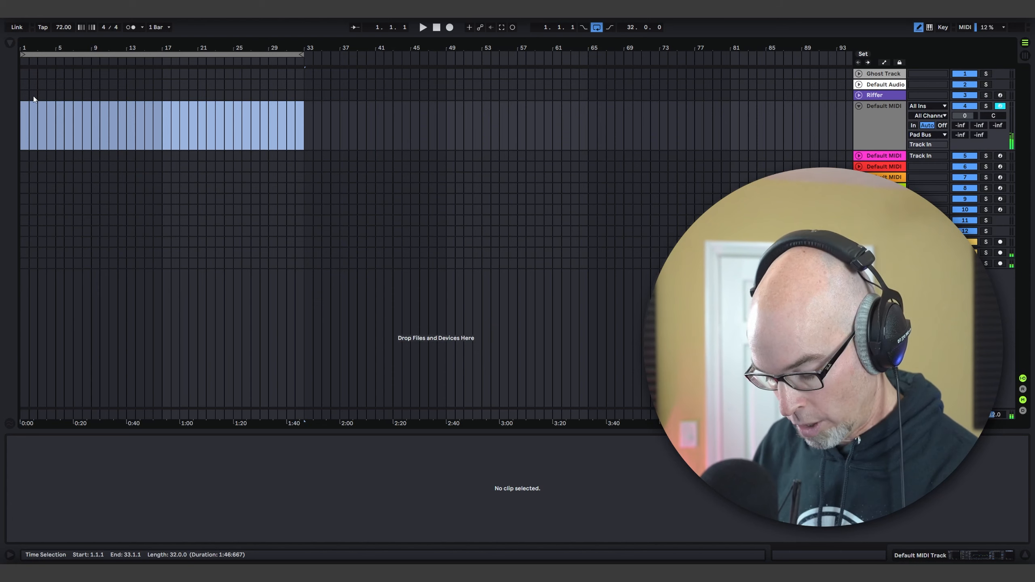
key("ctrl+shift+m")
right_click(60, 109)
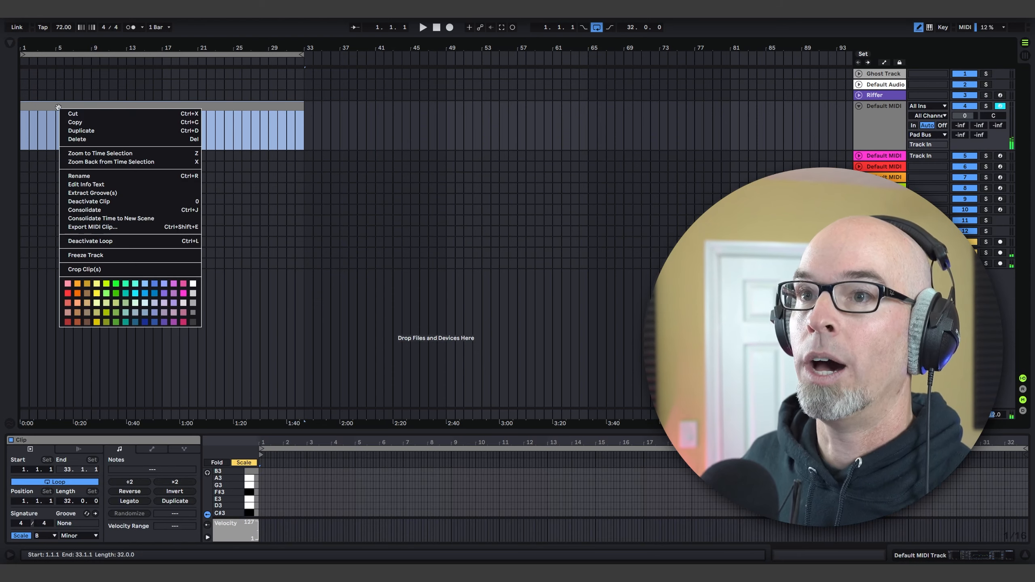
left_click(154, 293)
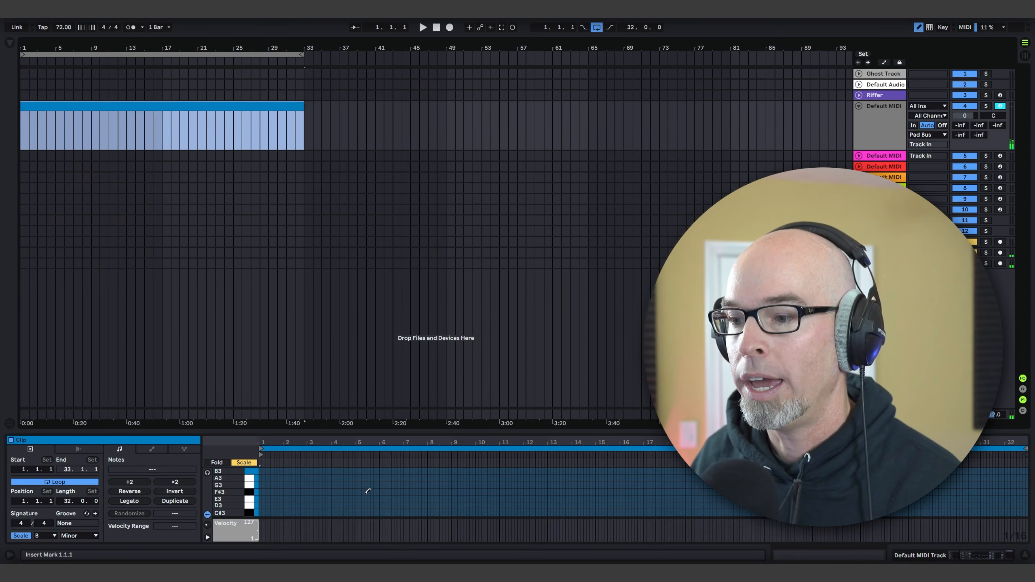
Step: Enlarge the clip's note editor and turn its fixed grid off
left_click_drag(362, 426, 358, 200)
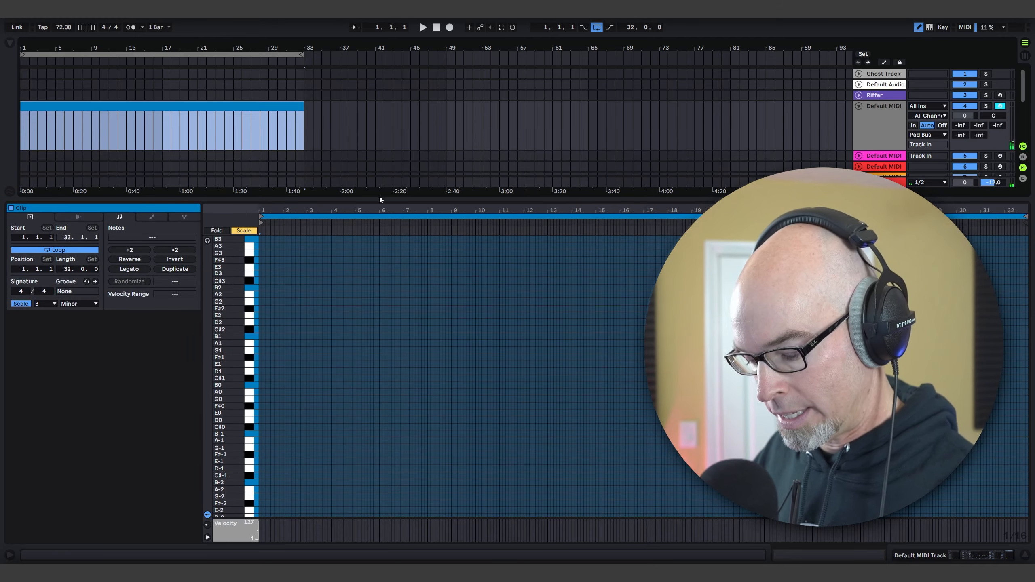
right_click(328, 341)
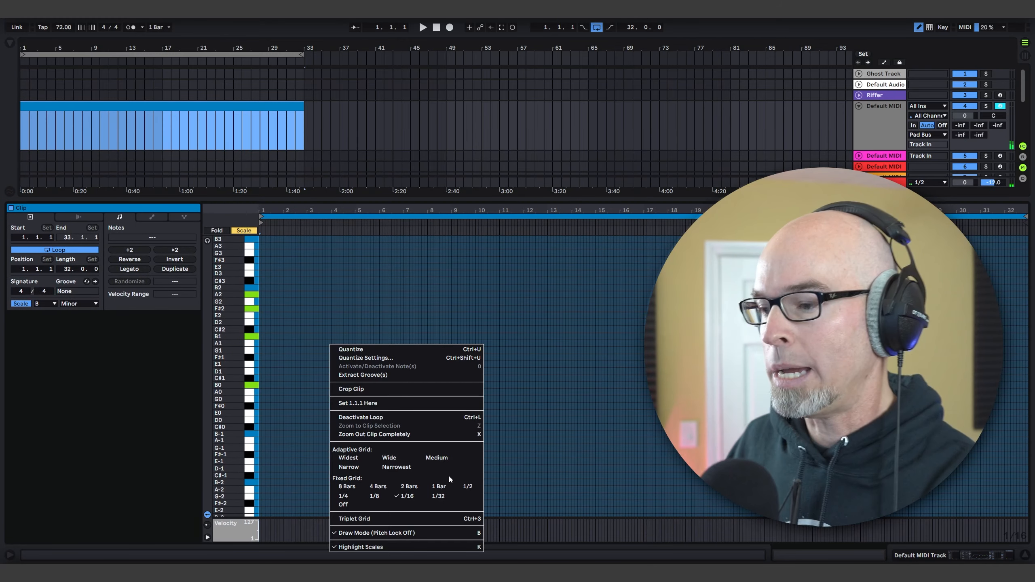
left_click(343, 504)
right_click(341, 387)
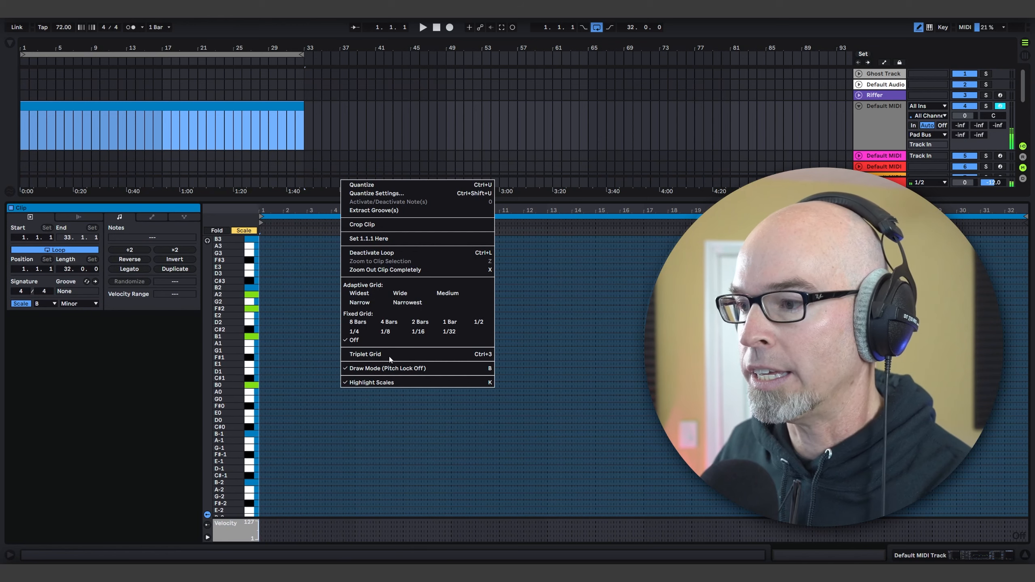
right_click(280, 375)
left_click(279, 375)
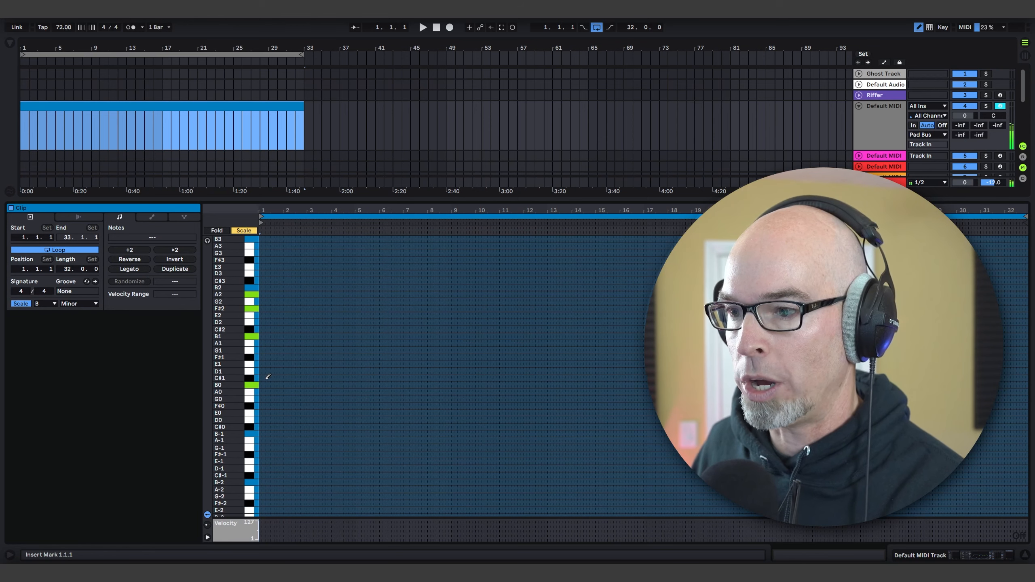
Step: Draw a sustained B0 note across nearly all 32 bars and a B1 note about 7.5 bars long near the clip's start
mouse_move(262, 385)
left_mouse_down()
mouse_move(856, 388)
mouse_move(997, 408)
mouse_move(1020, 423)
left_mouse_up()
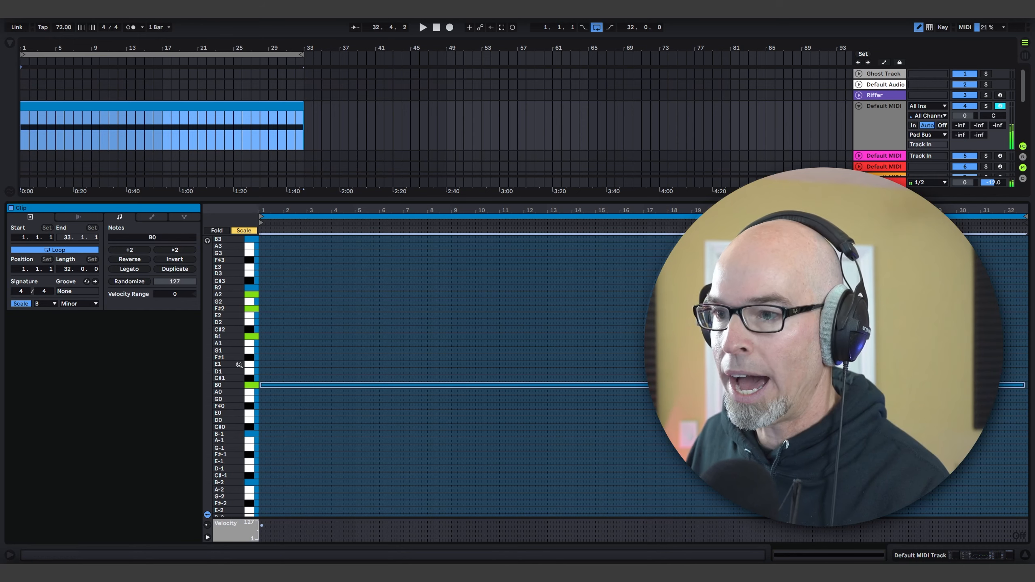
left_click(269, 336)
left_click_drag(276, 336, 446, 337)
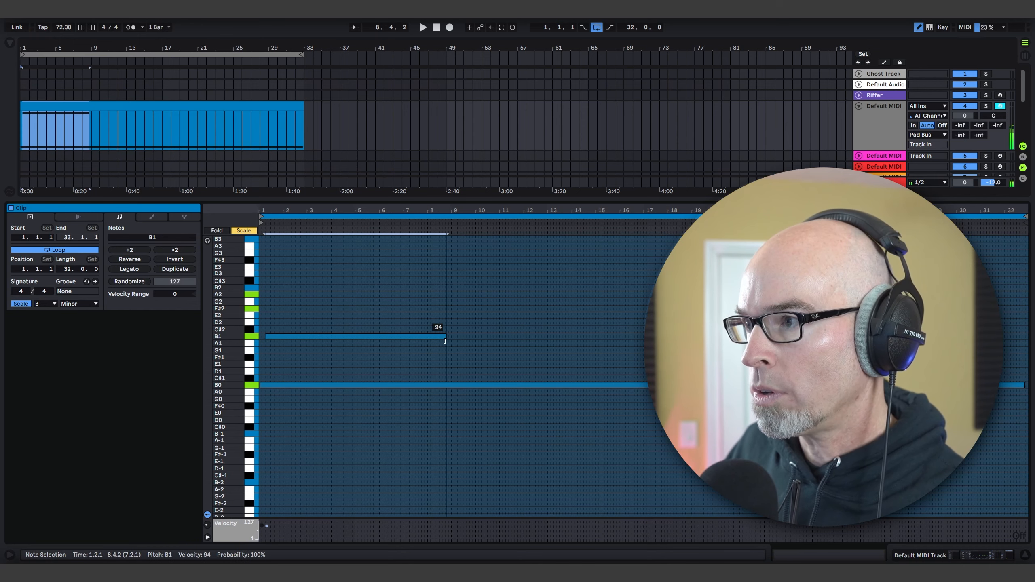
Step: Draw long staggered notes on F#2, A2, C#3, G3 and F#3, plus a second F#2 from about bar 17 to bar 27
left_click(267, 308)
mouse_move(348, 311)
left_mouse_down()
mouse_move(444, 309)
mouse_move(391, 310)
mouse_move(425, 310)
left_mouse_up()
mouse_move(274, 295)
left_mouse_down()
mouse_move(372, 294)
mouse_move(377, 280)
mouse_move(549, 279)
left_mouse_up()
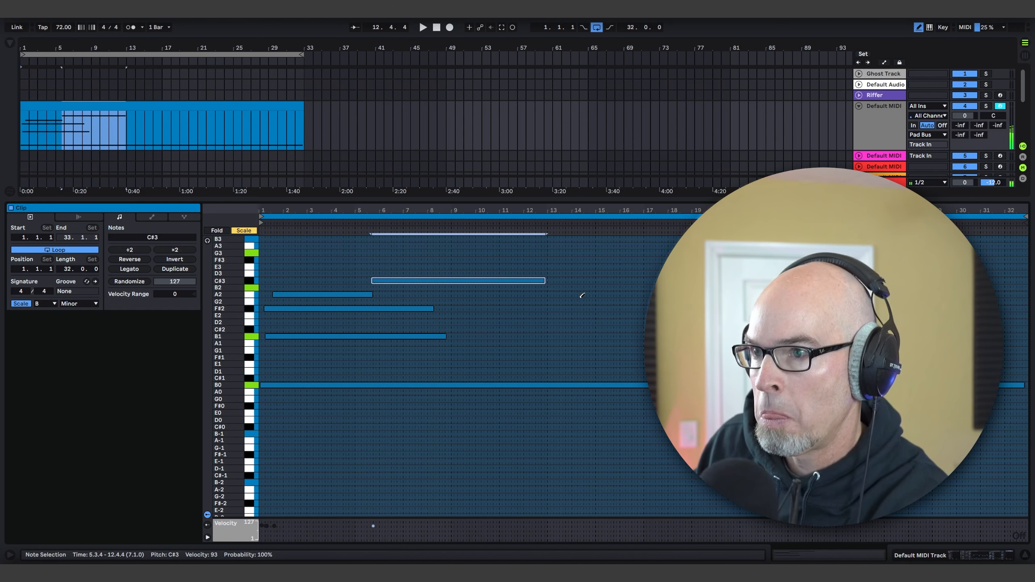
left_click_drag(548, 250, 735, 259)
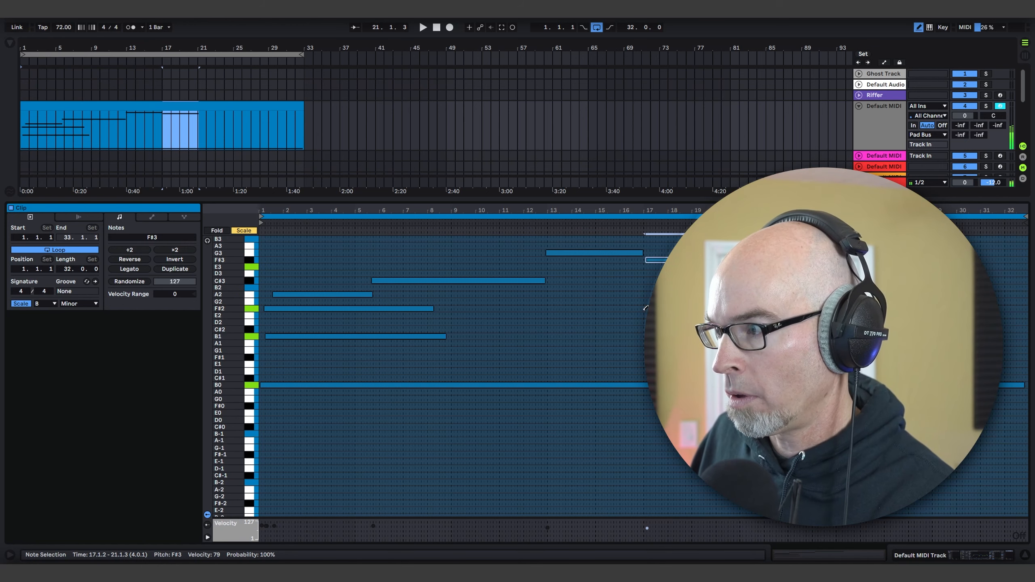
left_click_drag(645, 309, 913, 308)
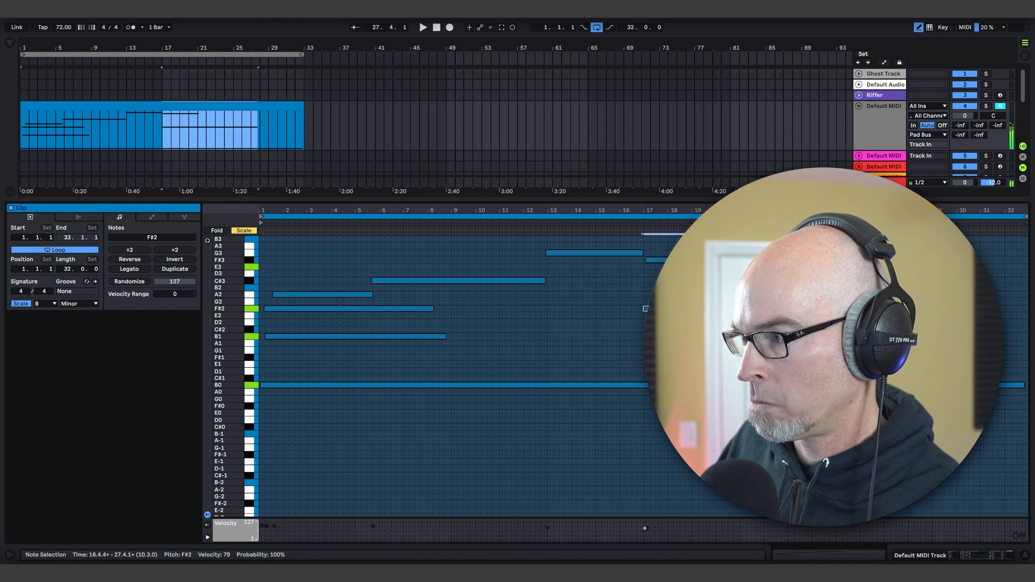
Step: Draw a long B1 note from bar 17 to about bar 32 and an E2 note from bar 25 to bar 32
mouse_move(645, 337)
left_mouse_down()
mouse_move(931, 336)
mouse_move(836, 336)
left_mouse_up()
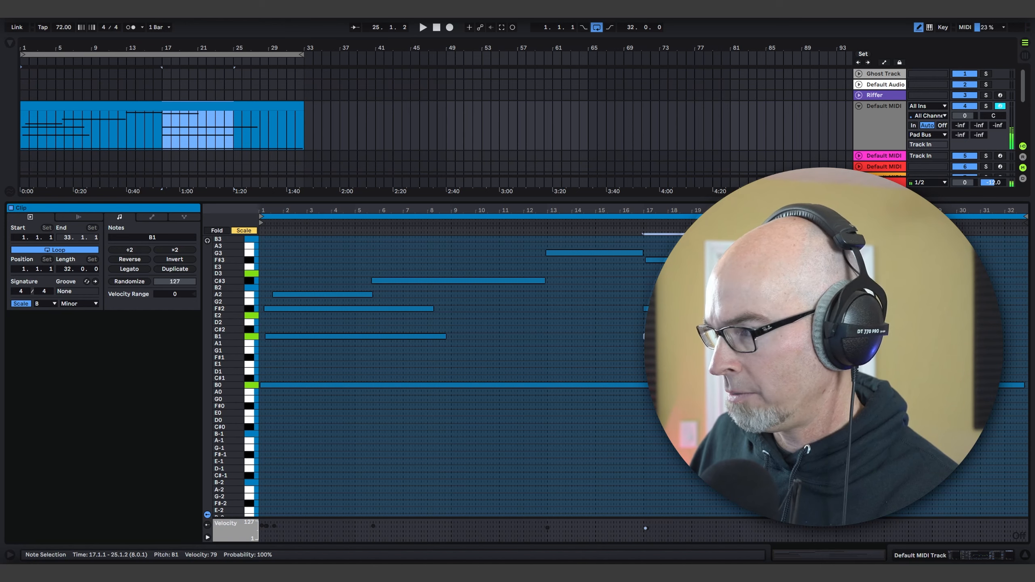
left_click_drag(838, 316, 1005, 319)
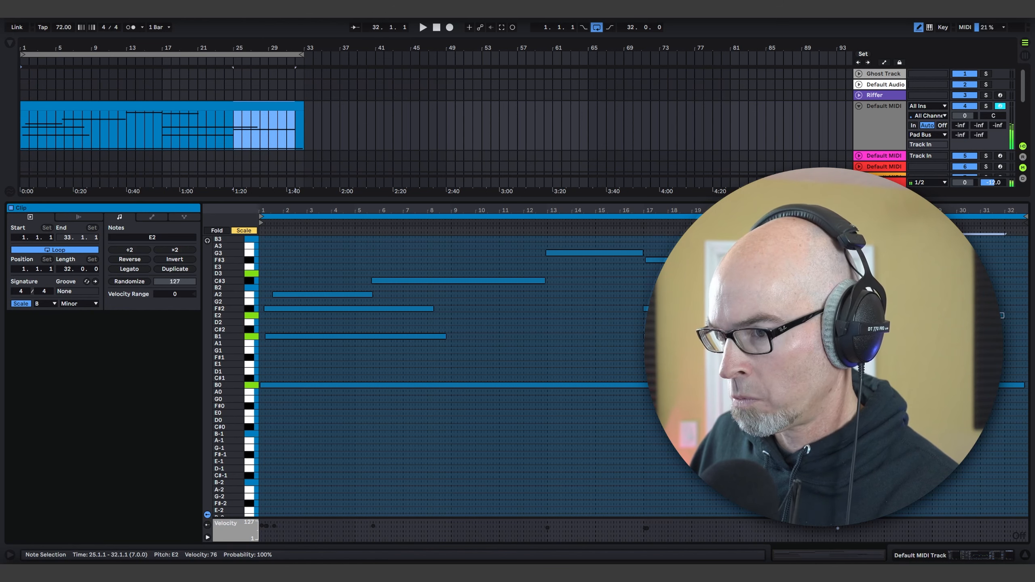
left_click_drag(838, 336, 927, 336)
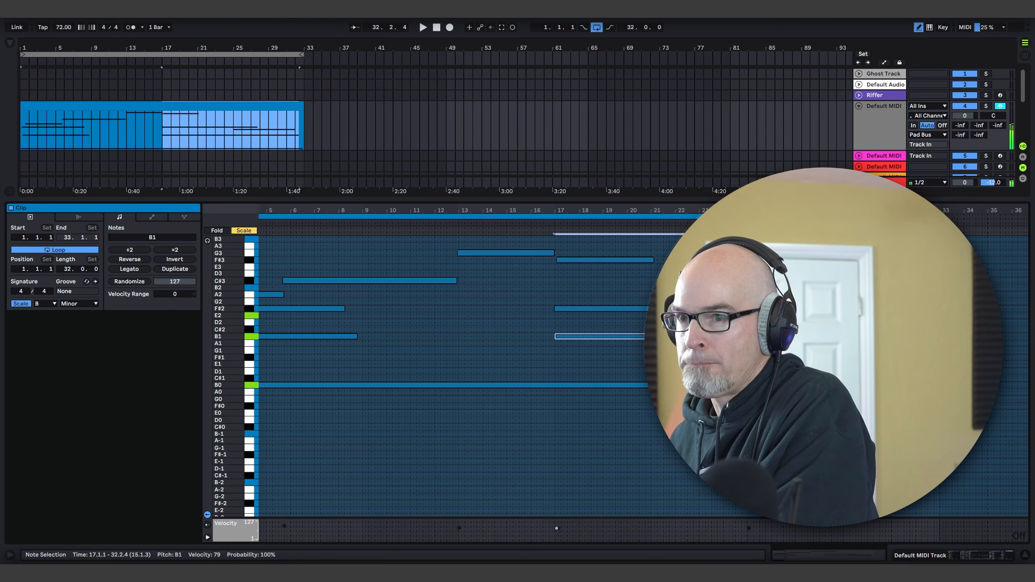
Step: Add a D4 note from about bar 25 to nearly bar 29 and a B3 note from bar 29 to bar 33
scroll(431, 375, "up", 3)
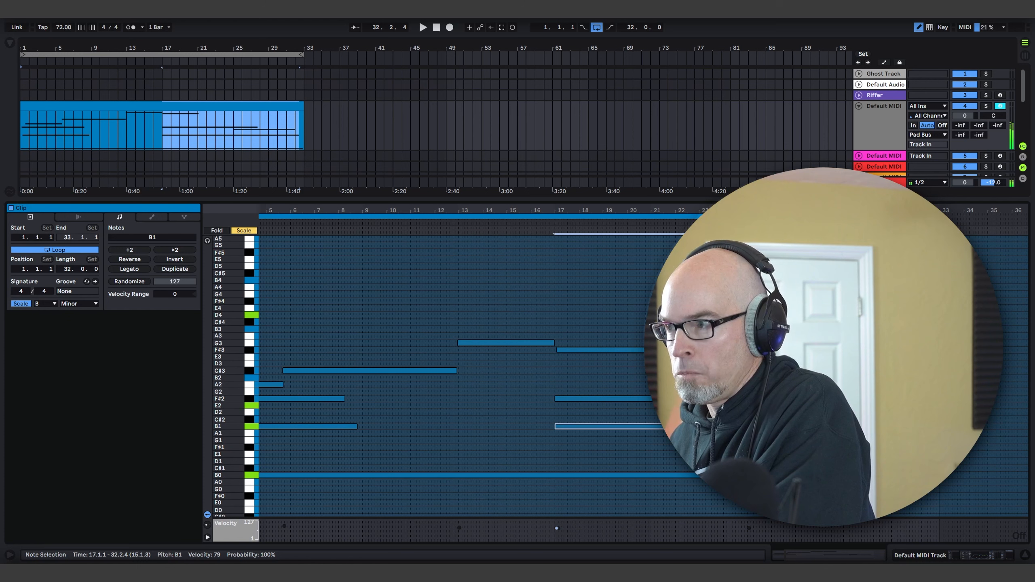
left_click_drag(747, 315, 843, 314)
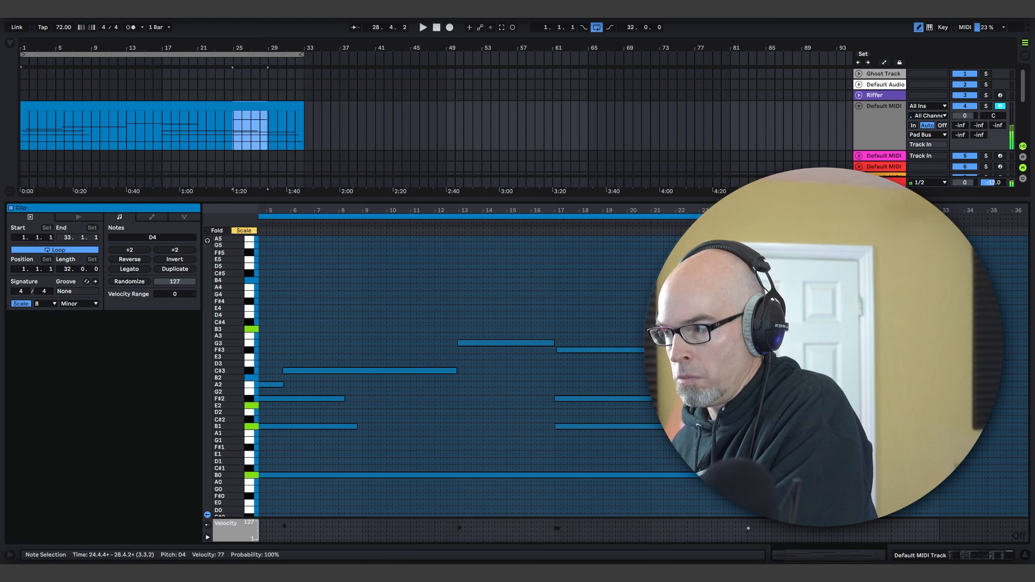
left_click_drag(849, 329, 945, 329)
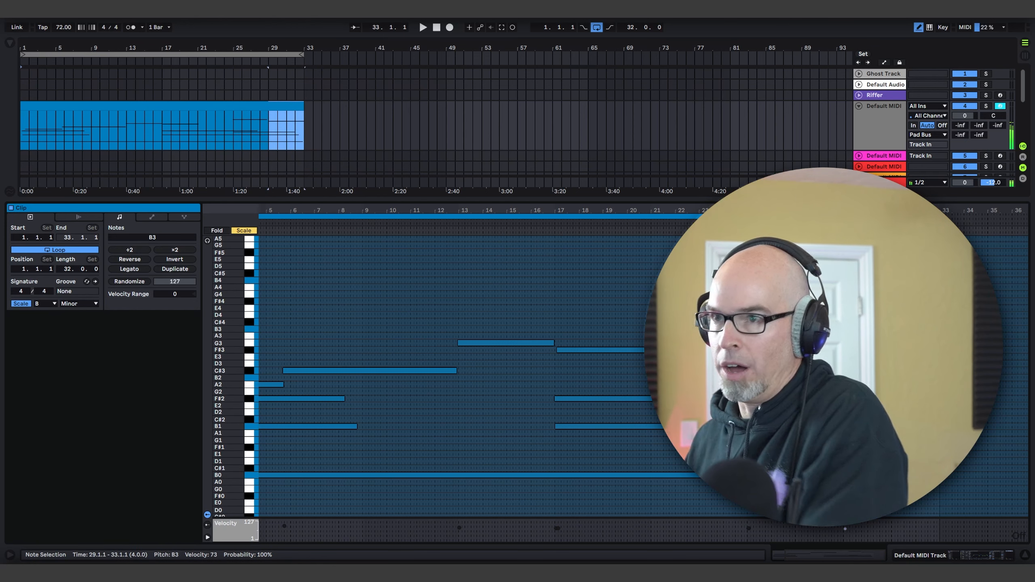
Step: Start playback, reduce the note editor's height and set track 4's volume to -1.5 dB
key("space")
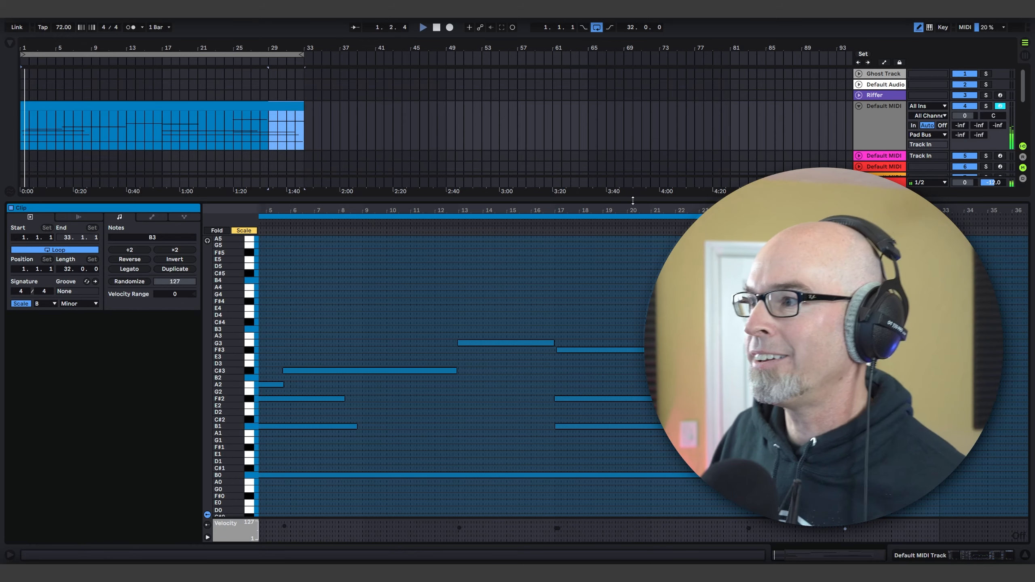
left_click_drag(631, 199, 620, 313)
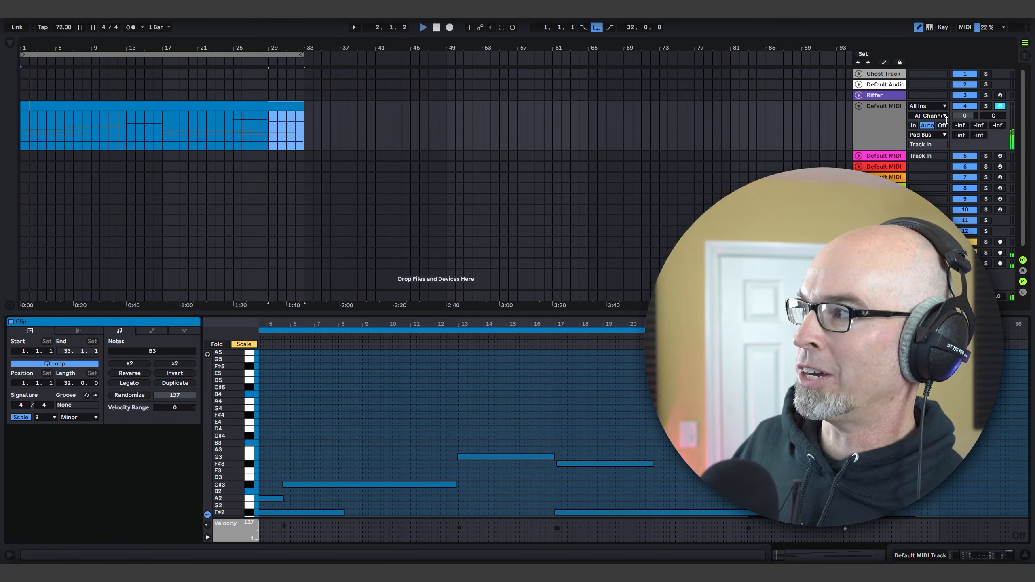
left_click_drag(964, 115, 964, 126)
Step: Extend the first B1 note so it spans nearly the whole clip, ending around bar 32.4.4
scroll(758, 261, "down", 1)
scroll(643, 380, "down", 3)
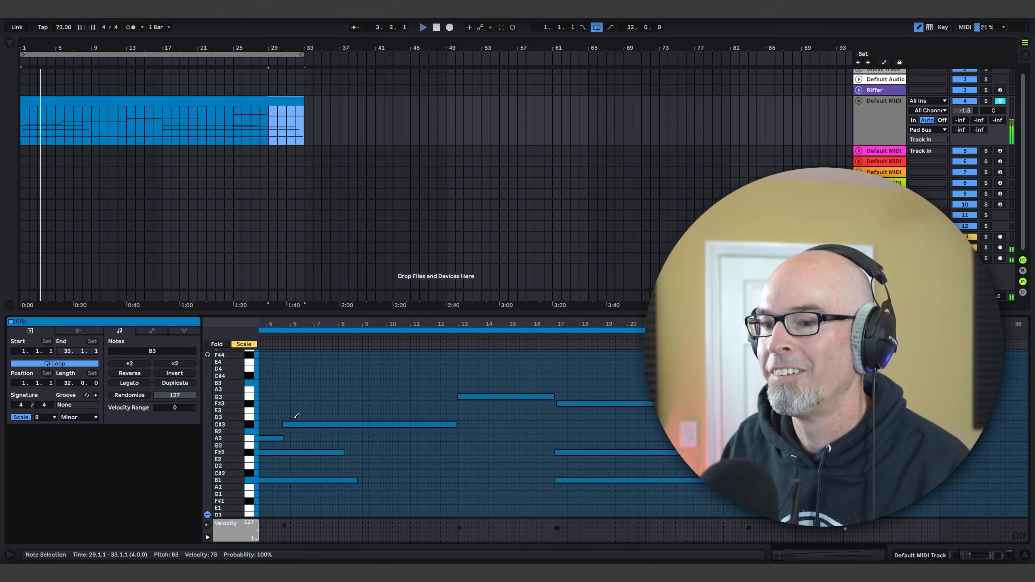
left_click_drag(226, 427, 208, 427)
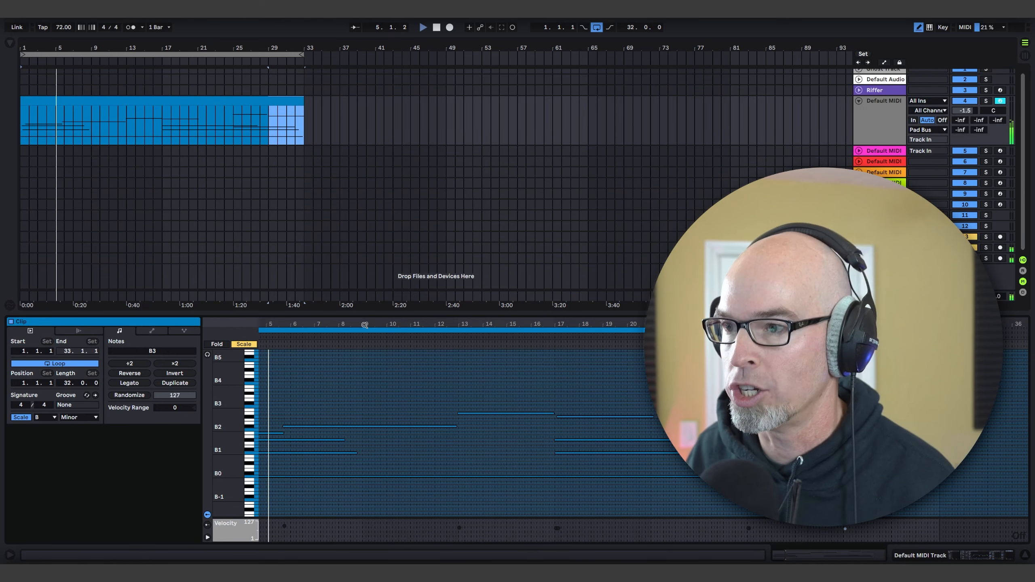
left_click_drag(365, 325, 434, 326)
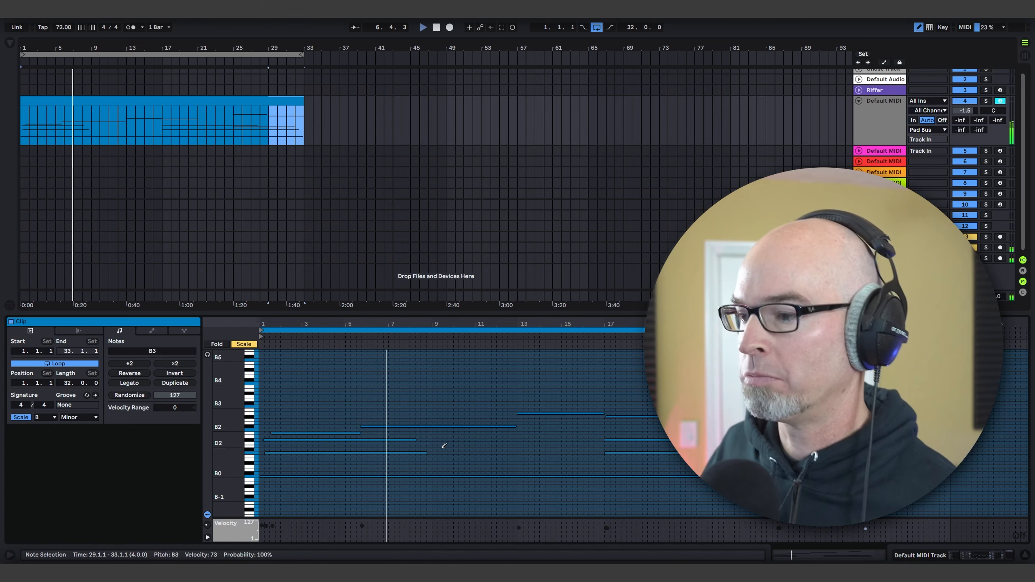
left_click_drag(425, 454, 957, 454)
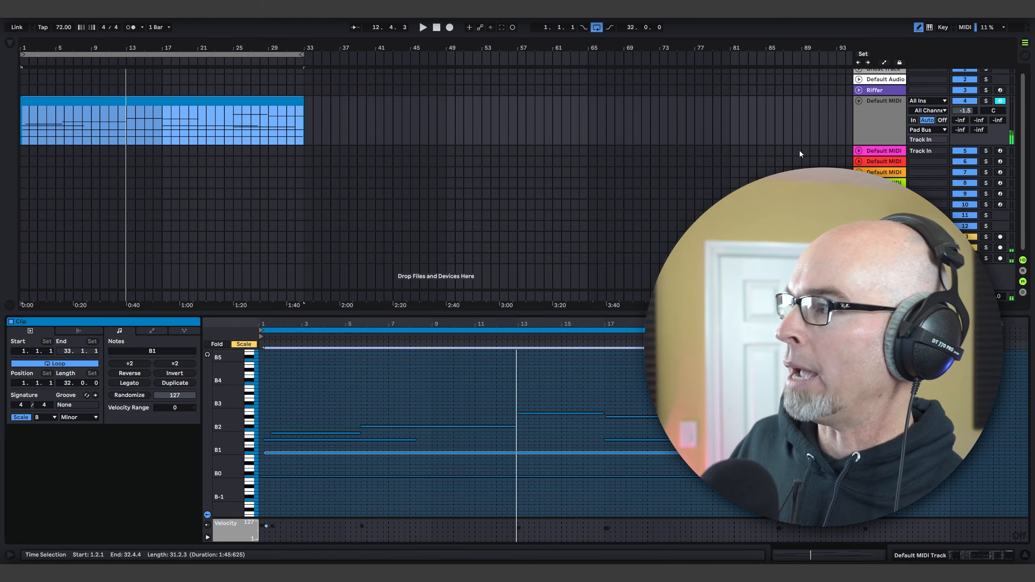
Step: Unfold MIDI track 5 and load the Vital synth onto it from the Synths collection
left_click(859, 151)
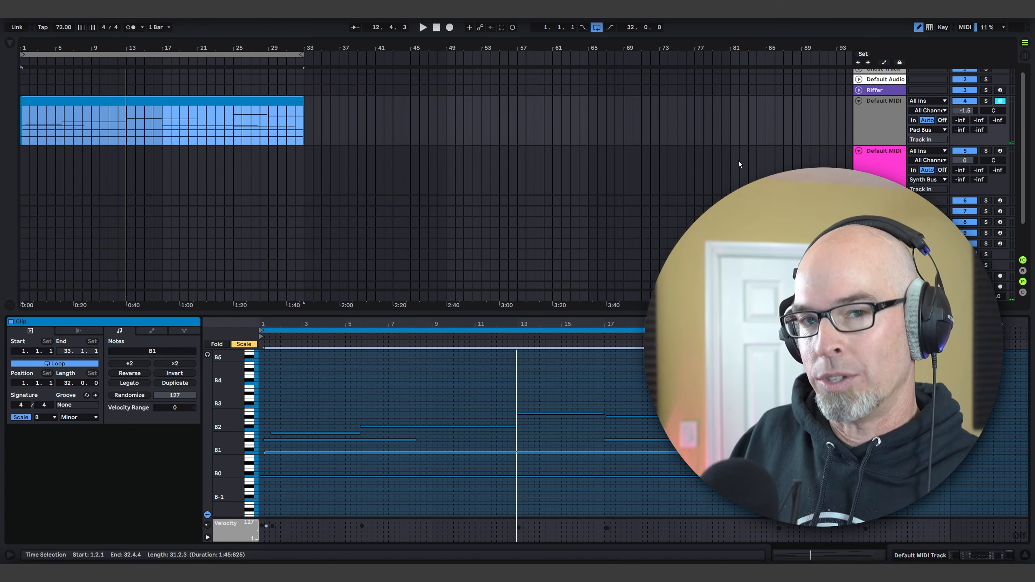
left_click(879, 166)
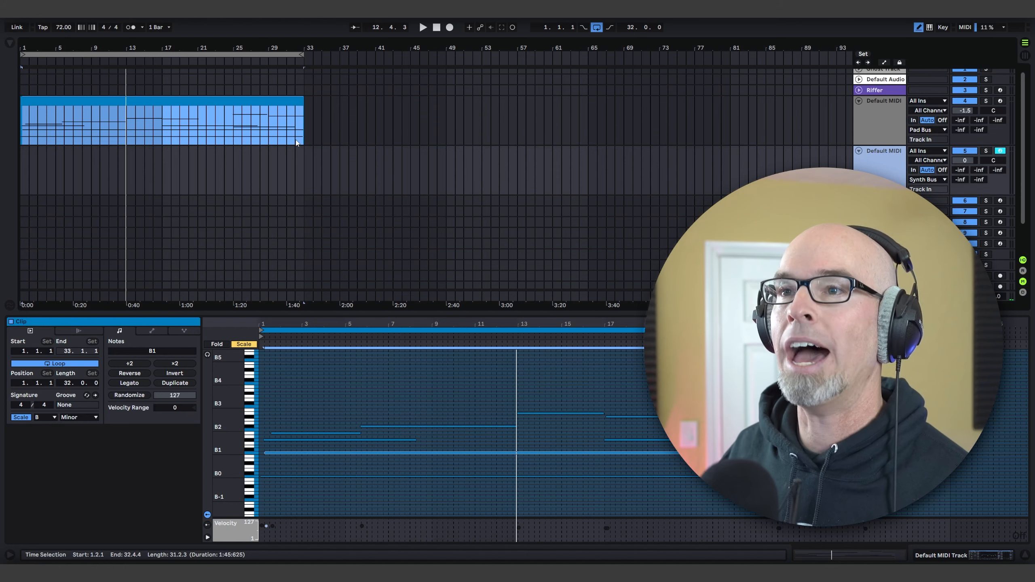
left_click(11, 43)
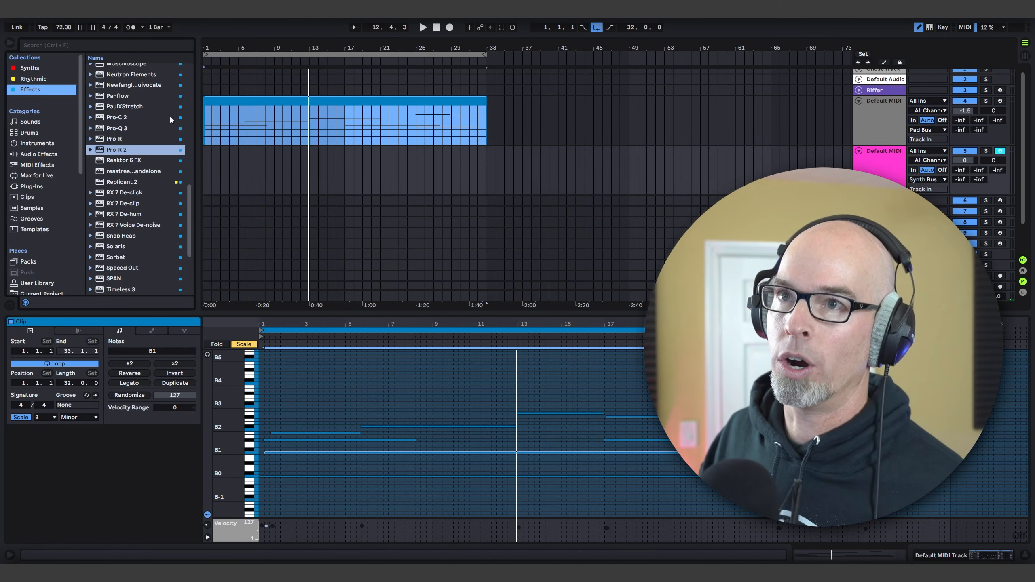
scroll(137, 149, "down", 10)
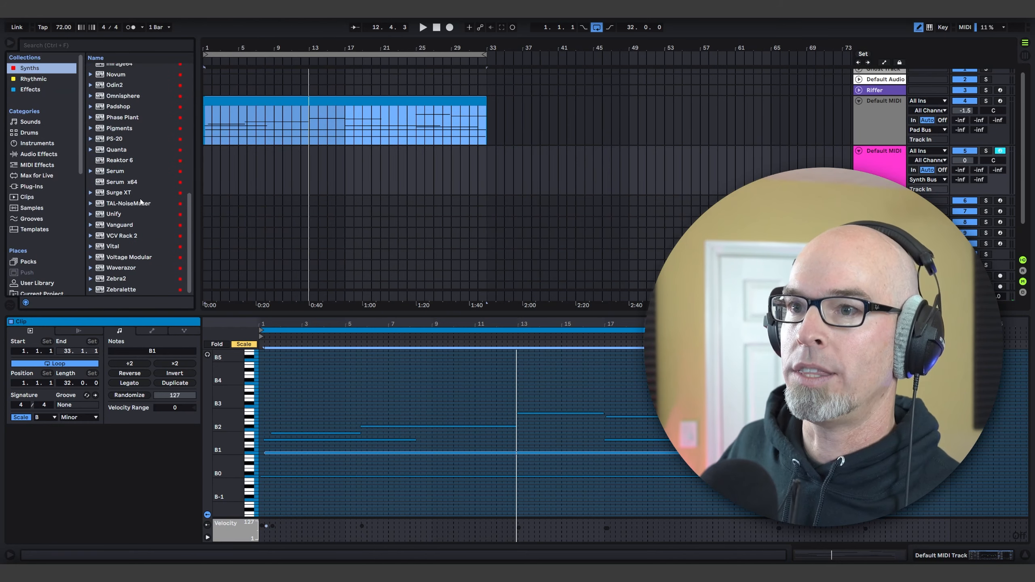
left_click_drag(122, 243, 124, 241)
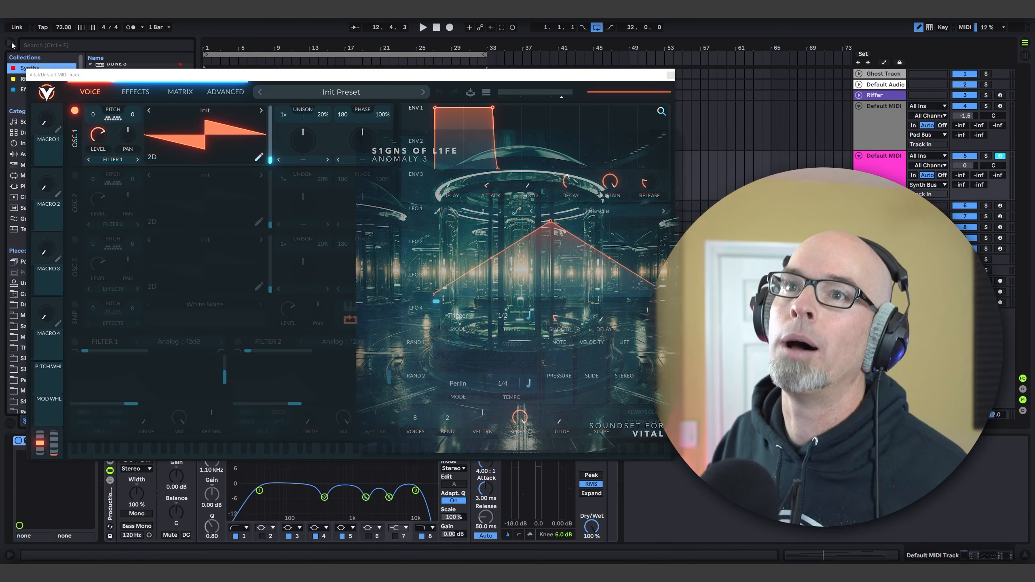
left_click(10, 43)
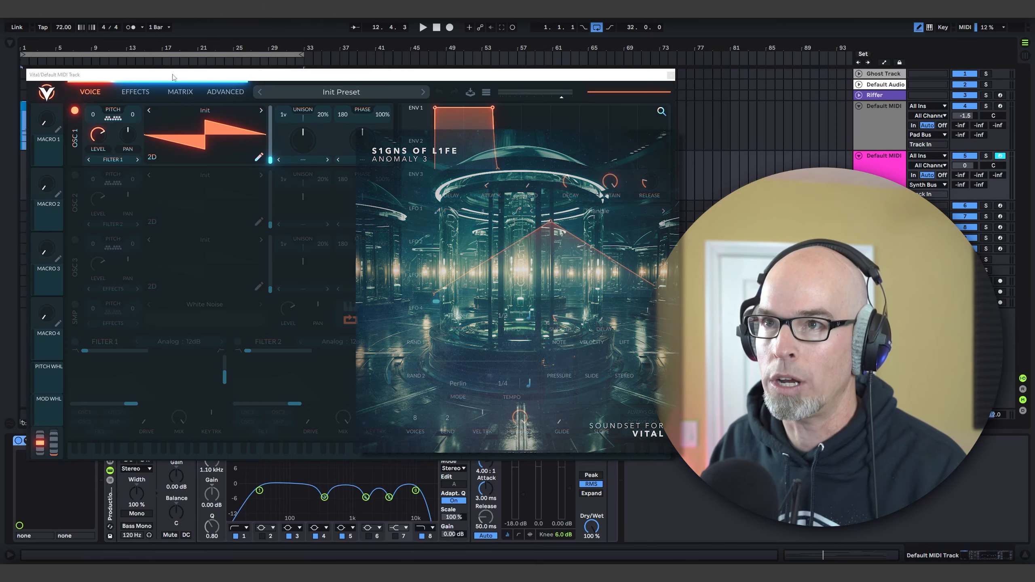
Step: Load the preset "Anomaly 3 - SCP Darkness Falls" in Vital from the User folder
left_click_drag(170, 78, 170, 105)
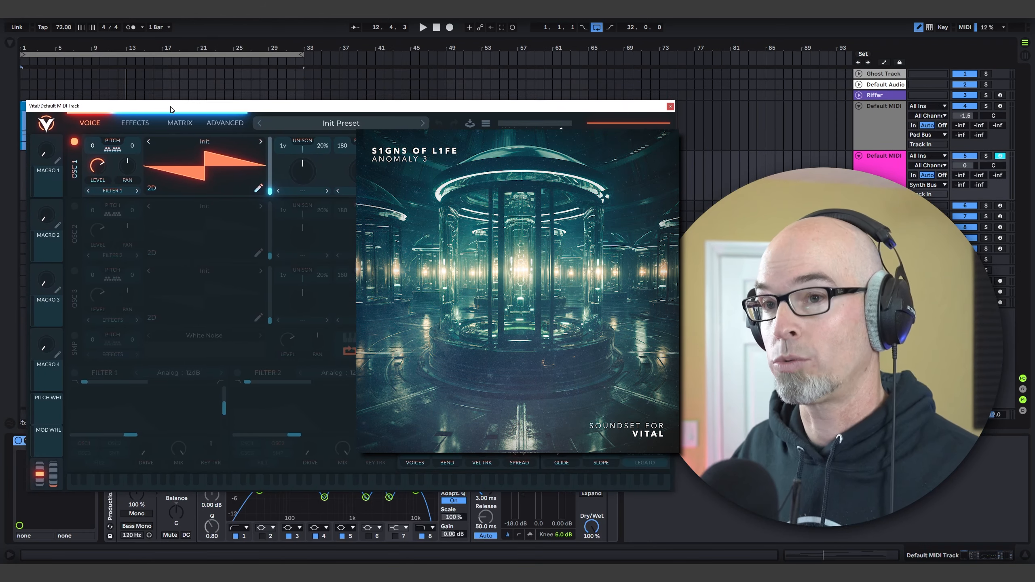
left_click(347, 125)
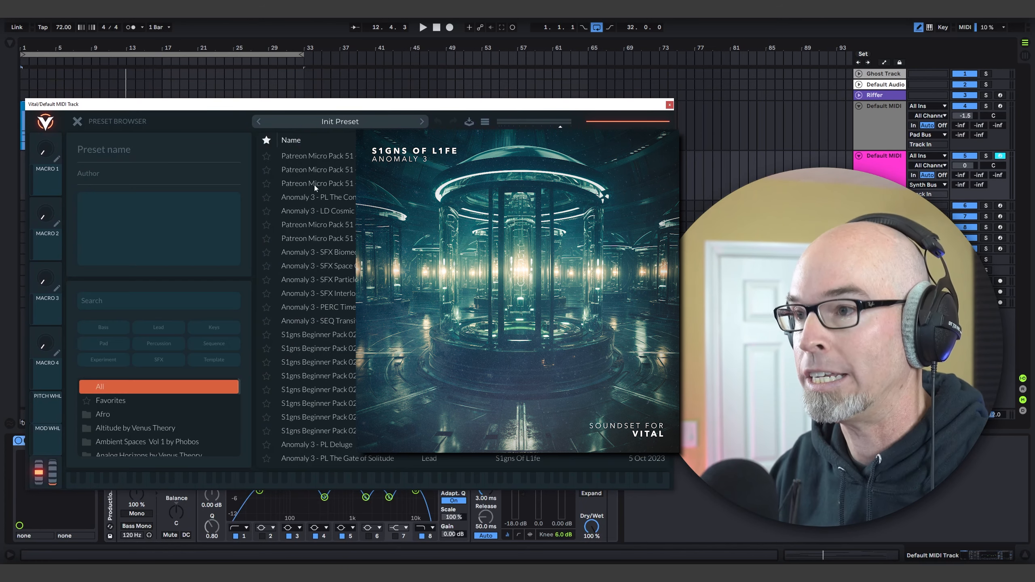
scroll(160, 425, "down", 5)
scroll(160, 424, "down", 3)
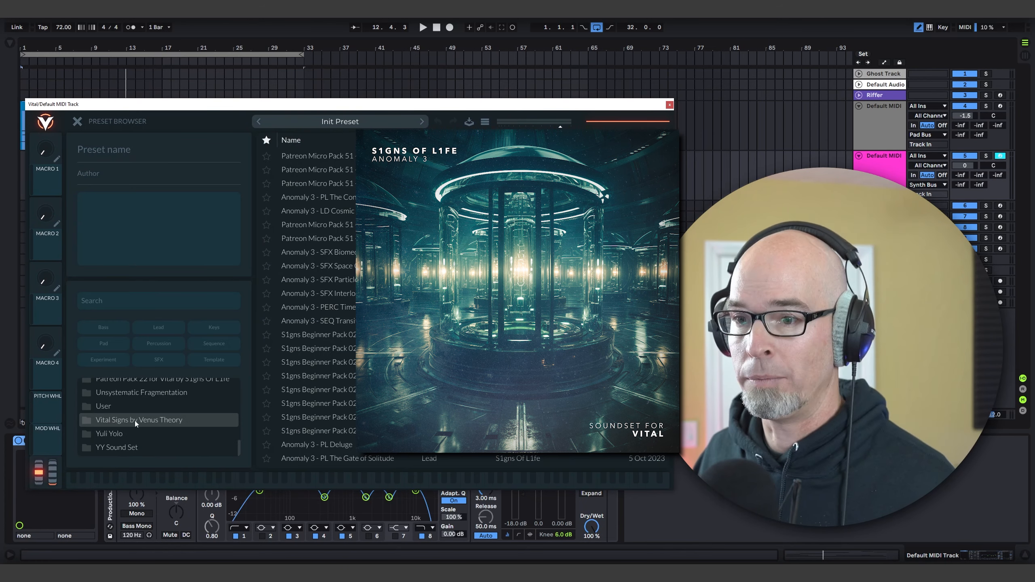
left_click(121, 405)
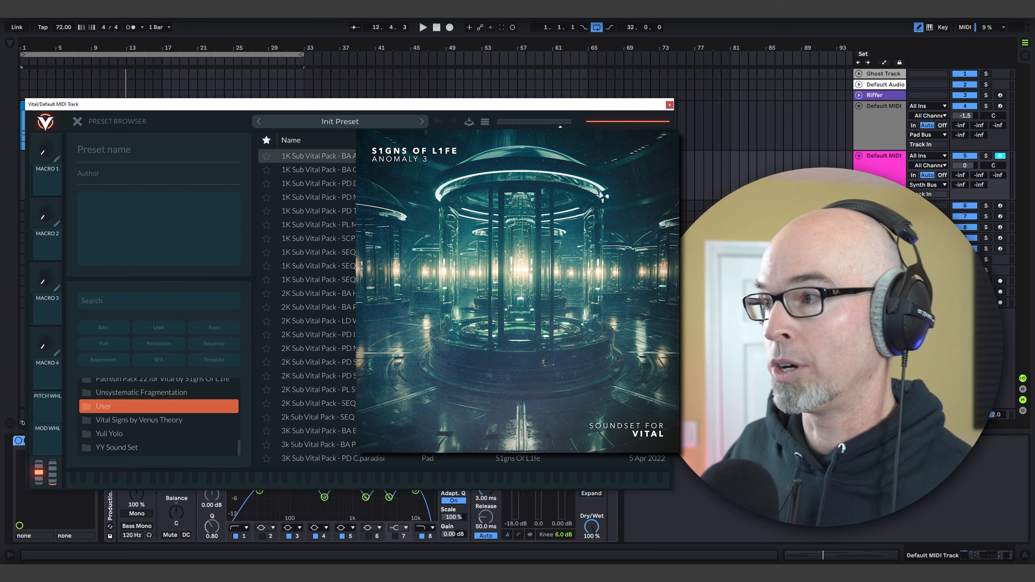
scroll(668, 159, "down", 15)
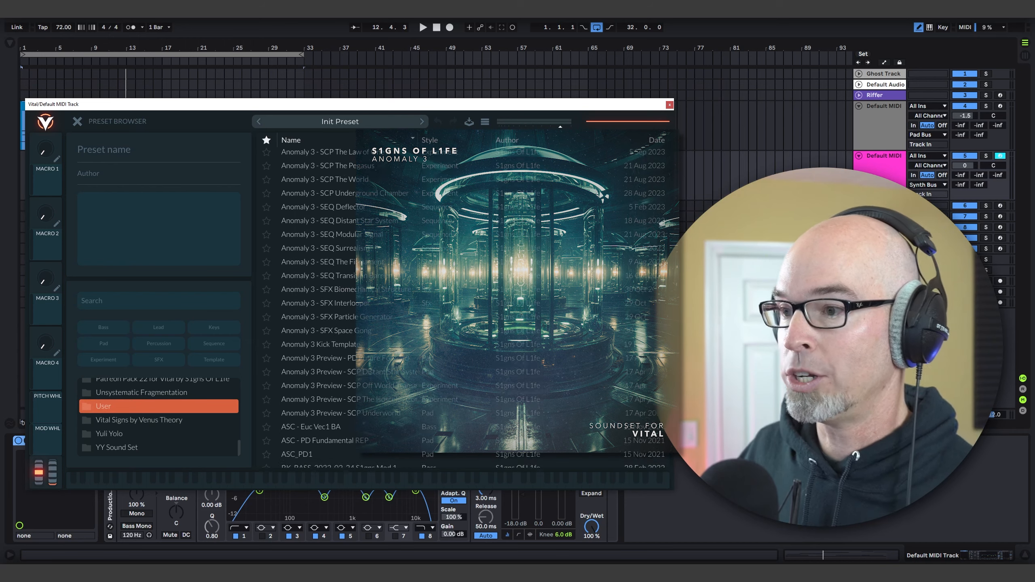
scroll(460, 314, "up", 2)
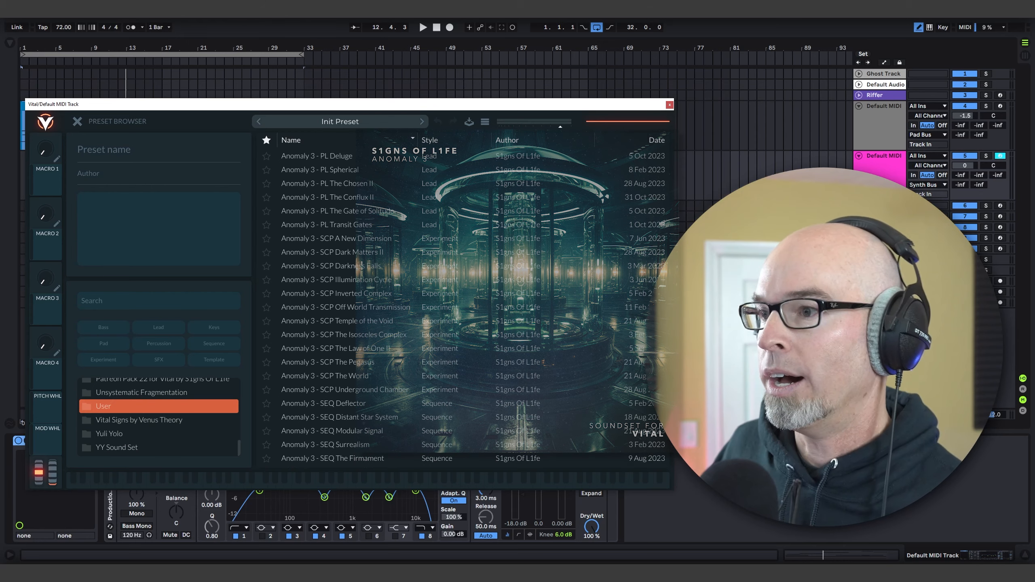
left_click(368, 259)
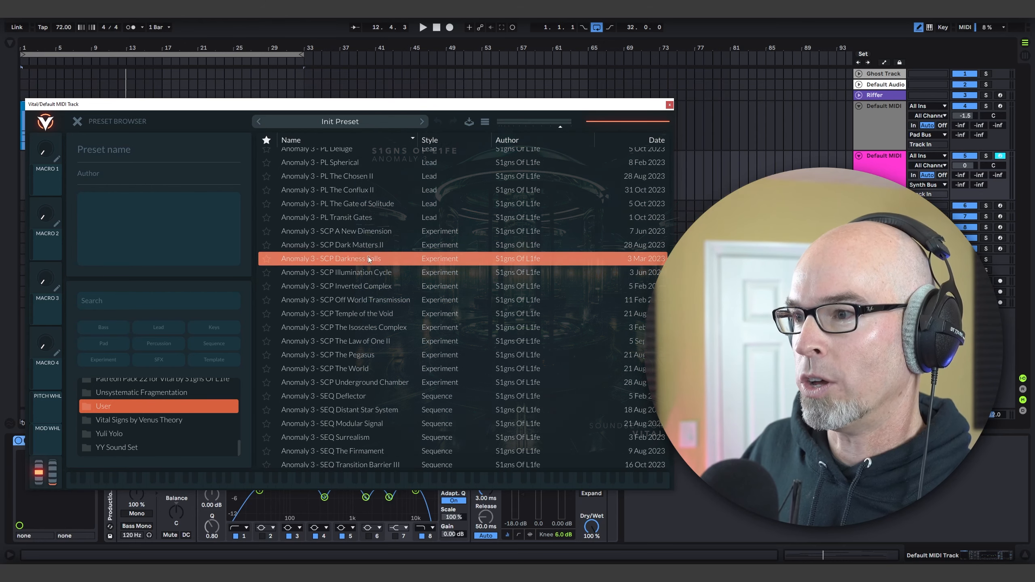
Step: Return from Vital's preset browser to its voice page and raise the Artifacts macro partway
left_click(668, 105)
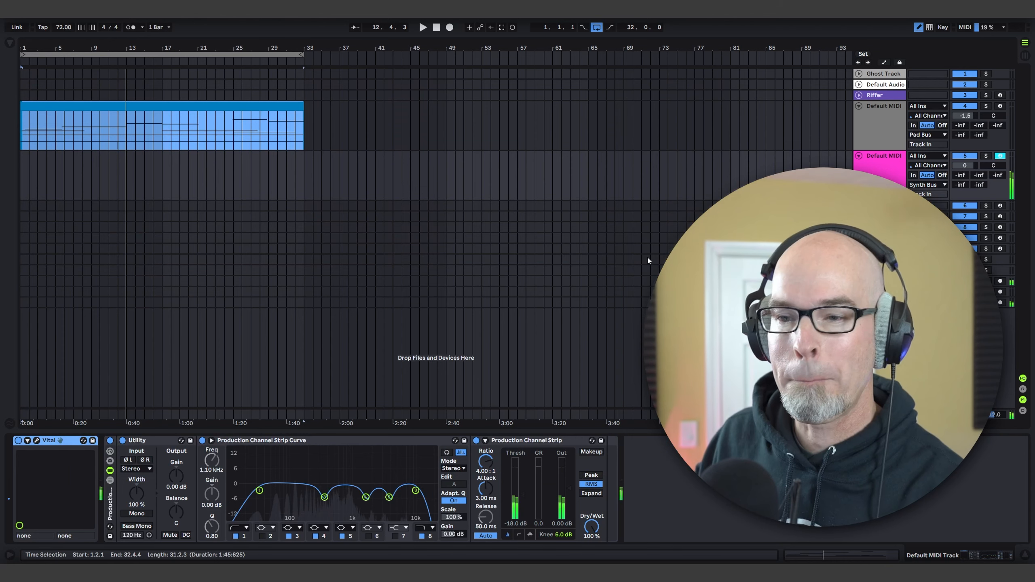
left_click(36, 441)
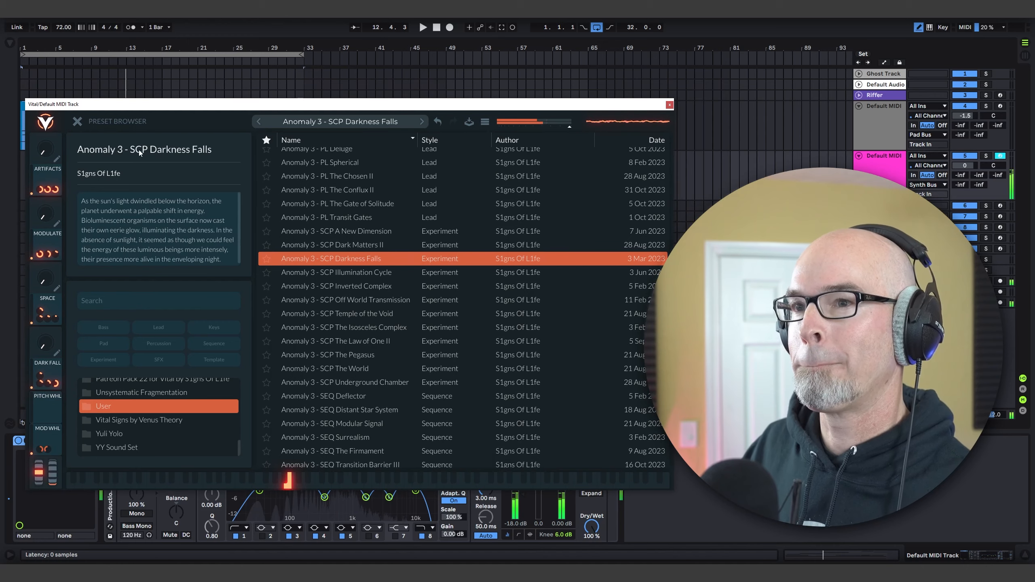
left_click(78, 121)
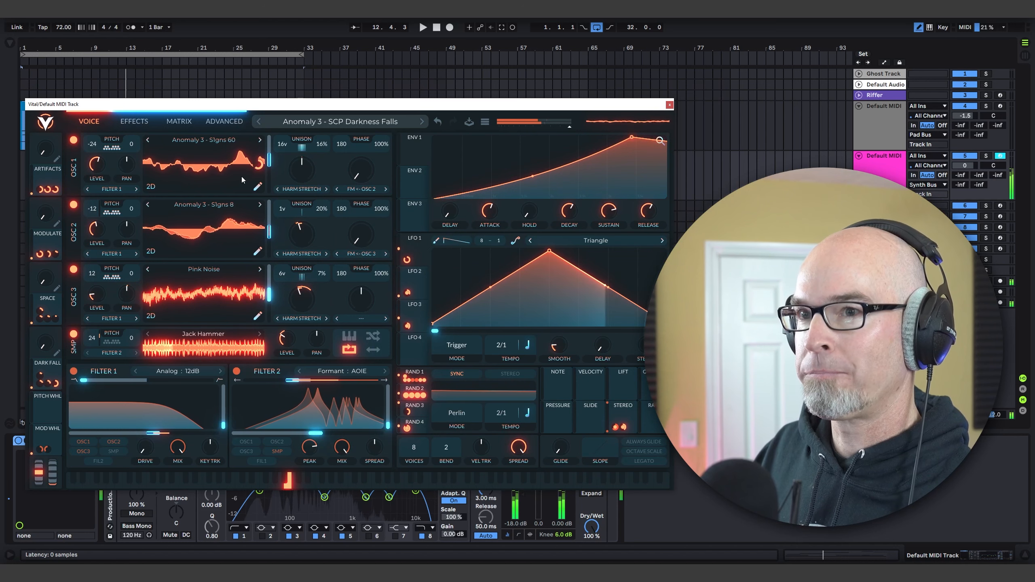
left_click_drag(49, 154, 52, 128)
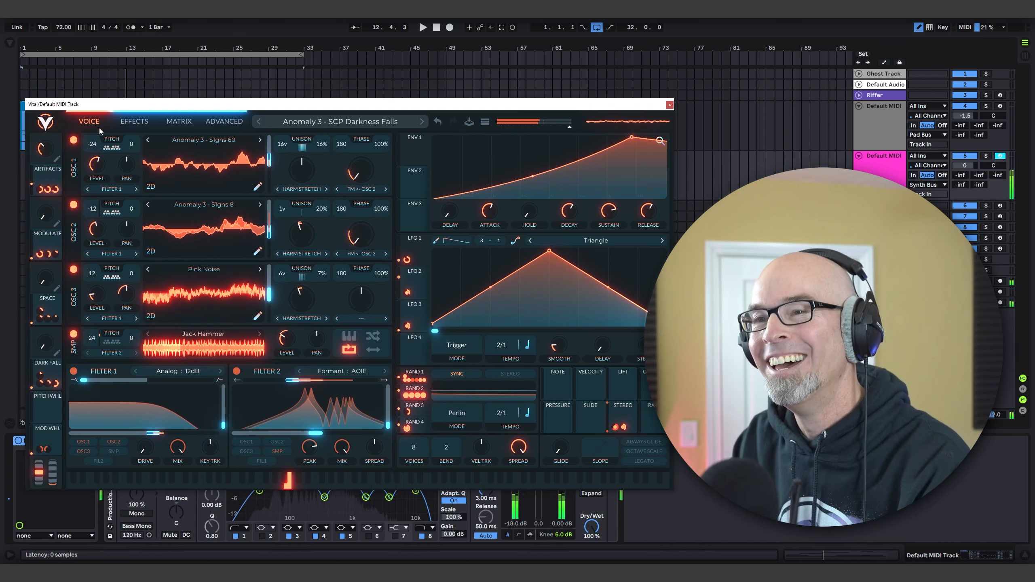
Step: Lower the gain of the Utility on track 5 to -3.89 dB and recheck the Vital patch
left_click(669, 105)
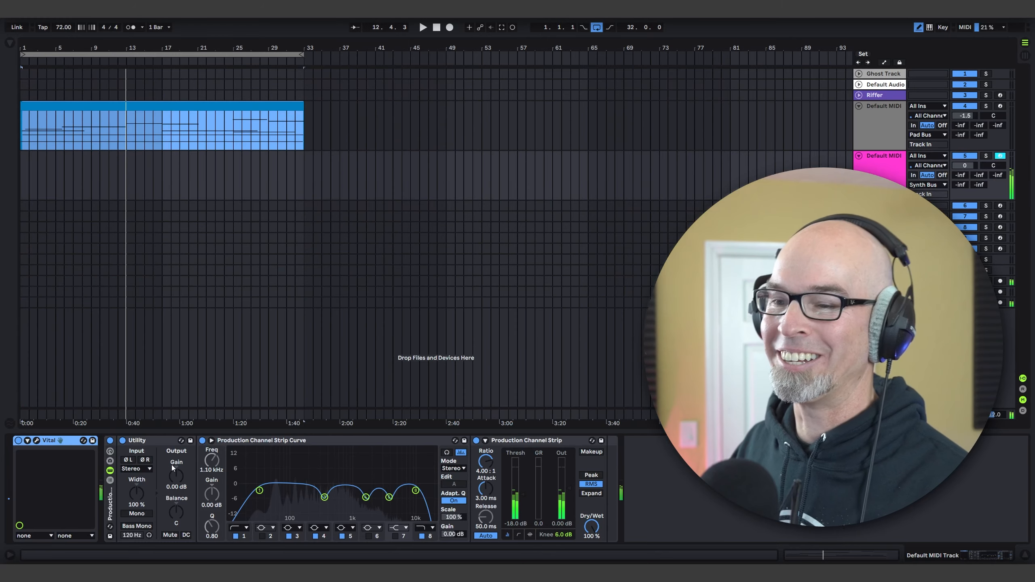
left_click_drag(173, 468, 173, 475)
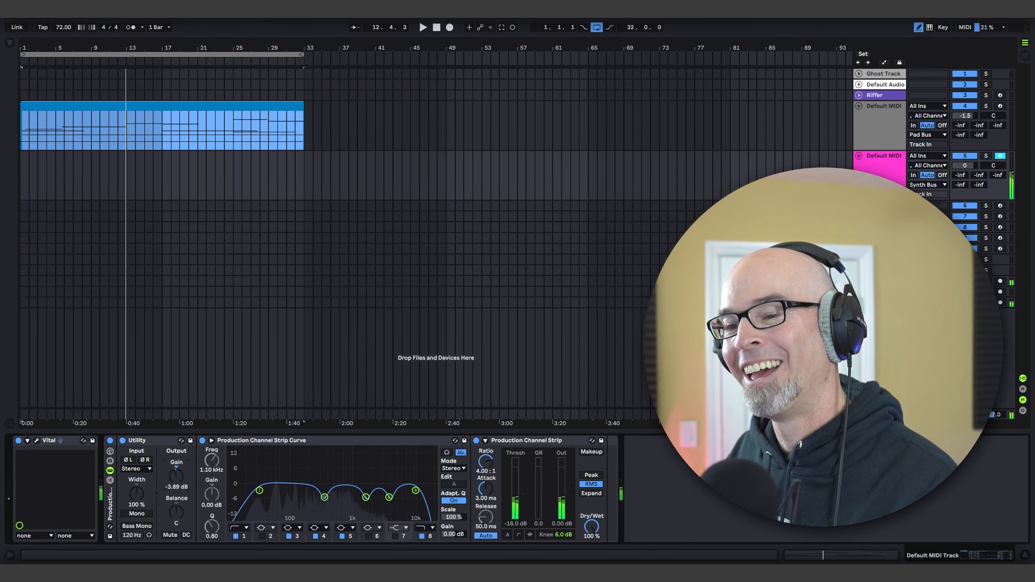
left_click(37, 440)
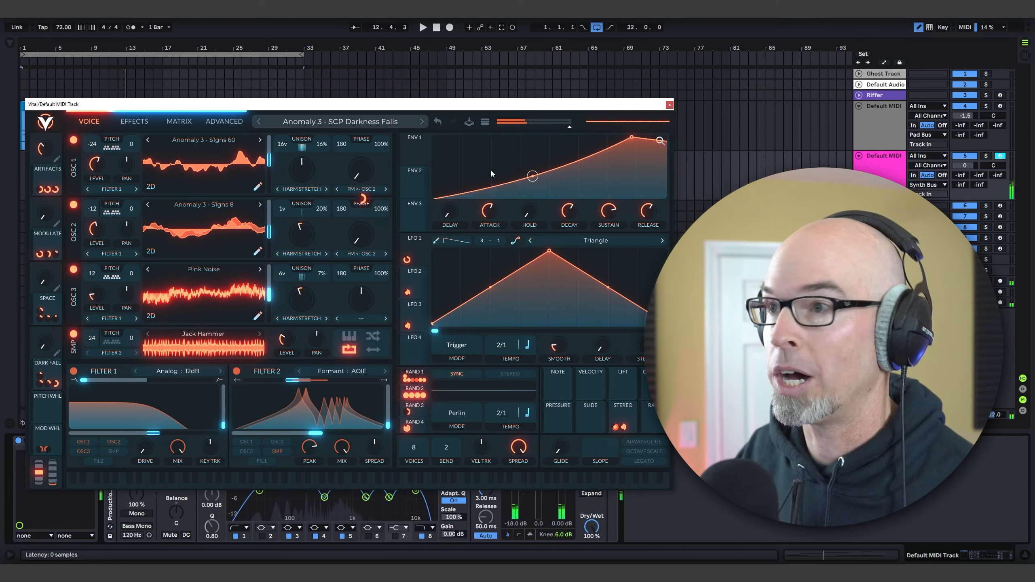
left_click(670, 105)
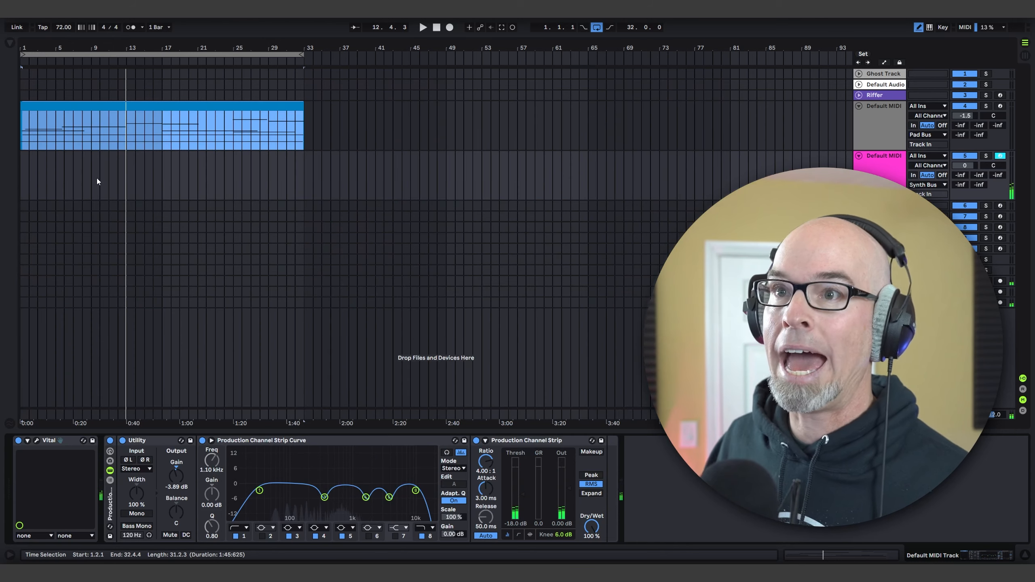
Step: Create a 32-bar MIDI clip on track 5 from bar 9 to bar 41
left_click_drag(92, 179, 372, 168)
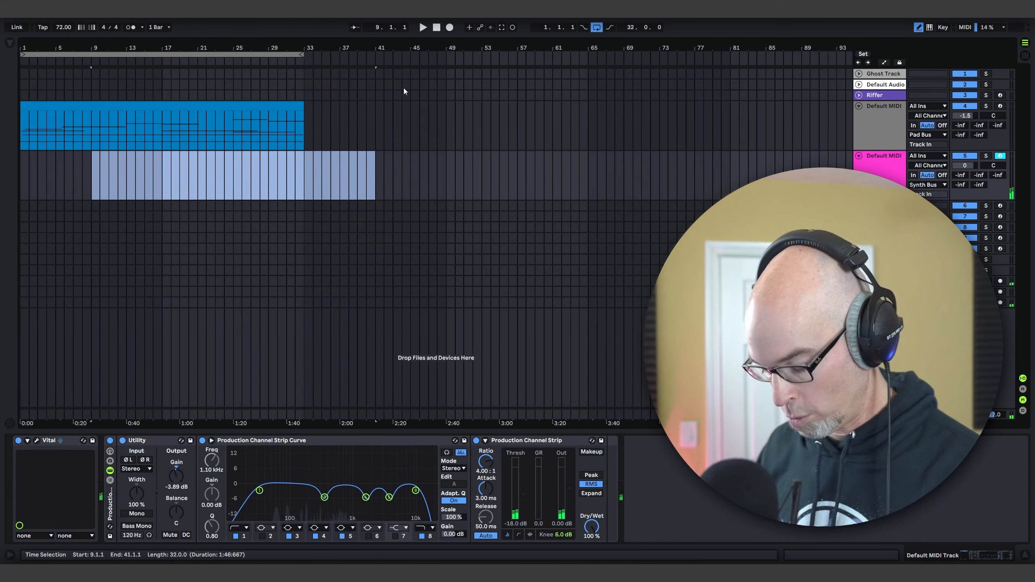
key("ctrl+shift+m")
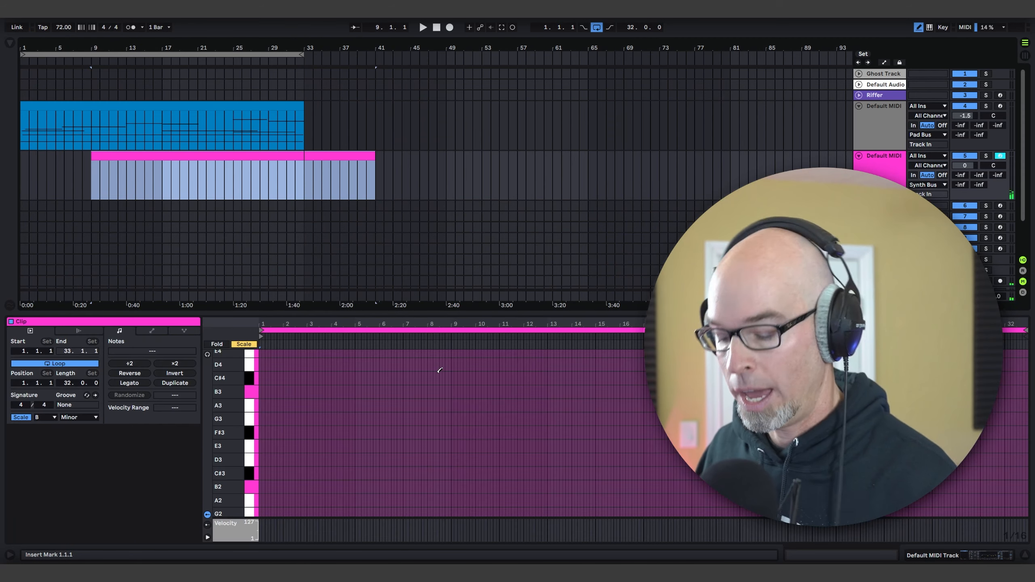
Step: Fill the new track 5 clip with a B1 note spanning all 32 bars, using an 8-bar grid
left_click_drag(467, 310, 467, 188)
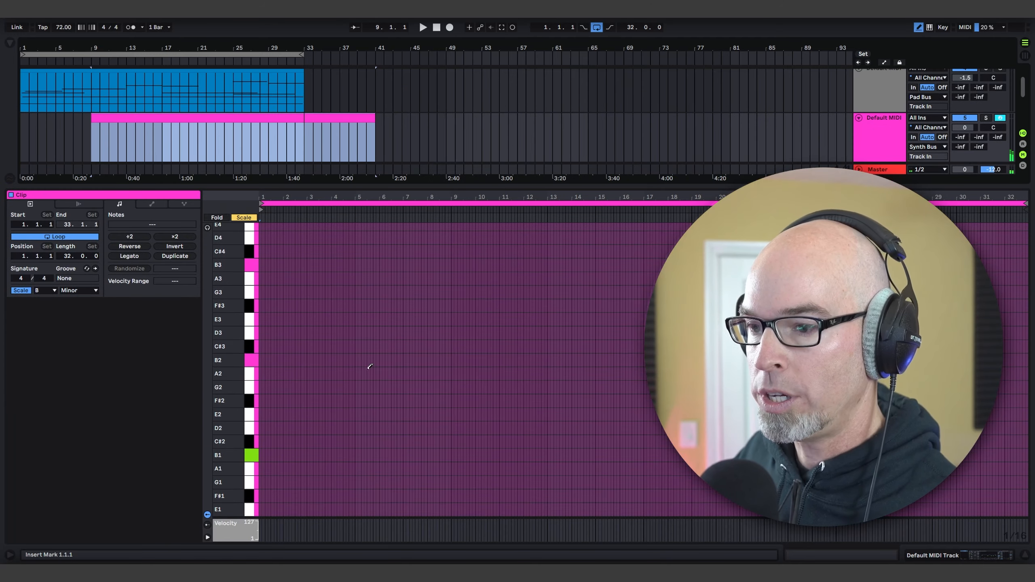
right_click(289, 443)
left_click(304, 379)
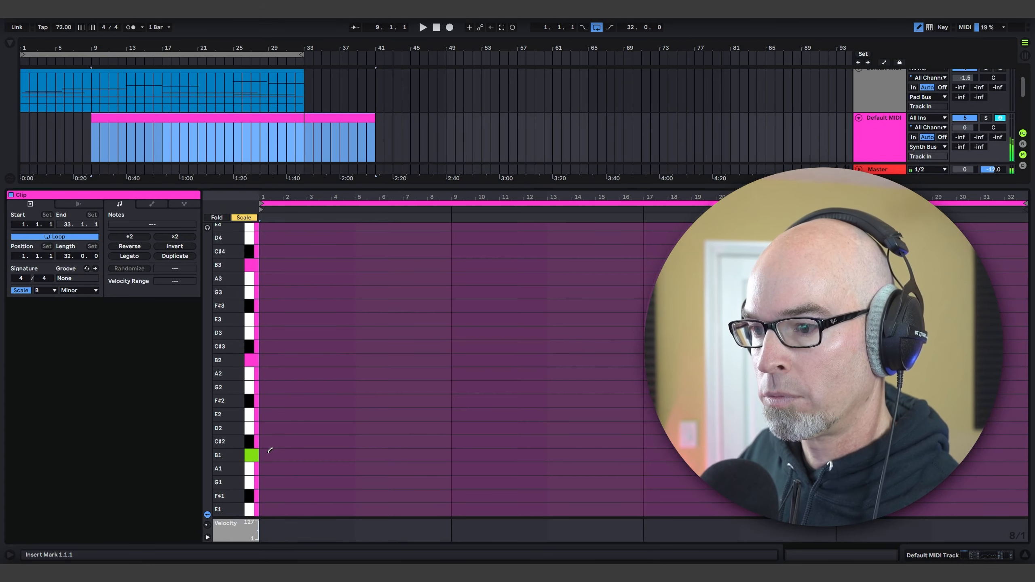
left_click(436, 454)
left_click_drag(451, 455, 1027, 455)
left_click_drag(683, 187, 683, 417)
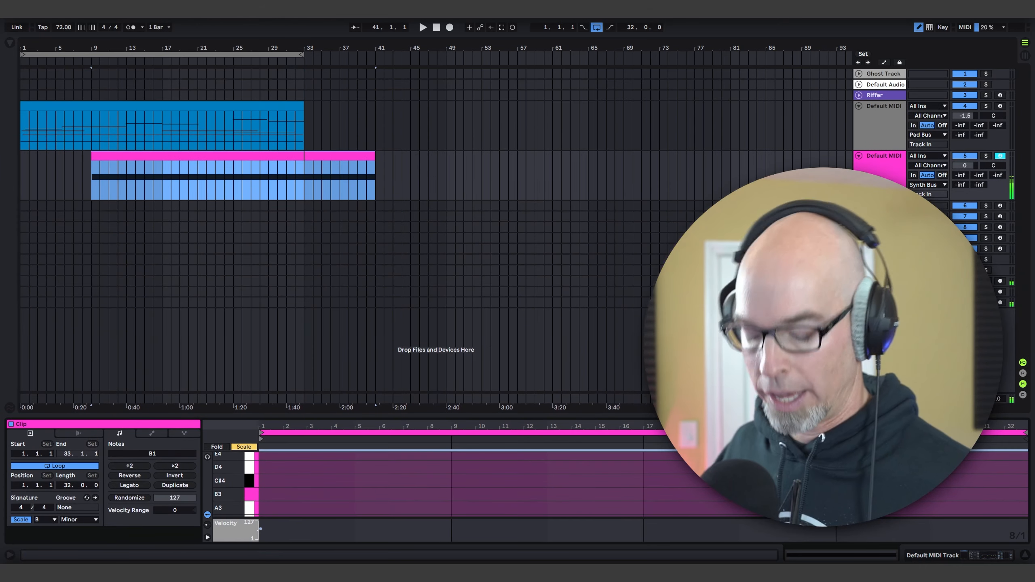
Step: Turn off the Reverb and Delay effects in track 5's Vital patch
key("shift+Tab")
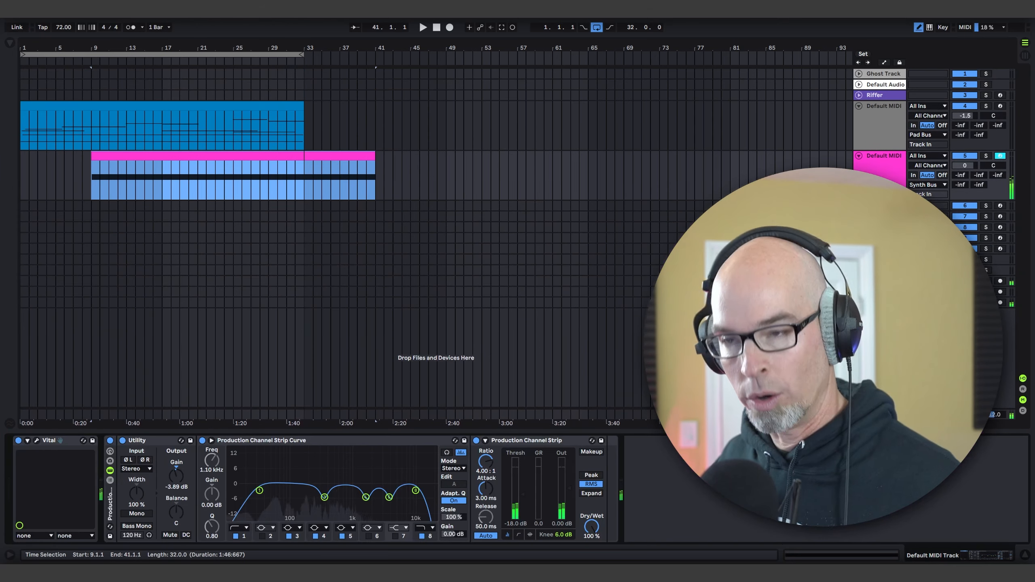
left_click(40, 441)
left_click(138, 121)
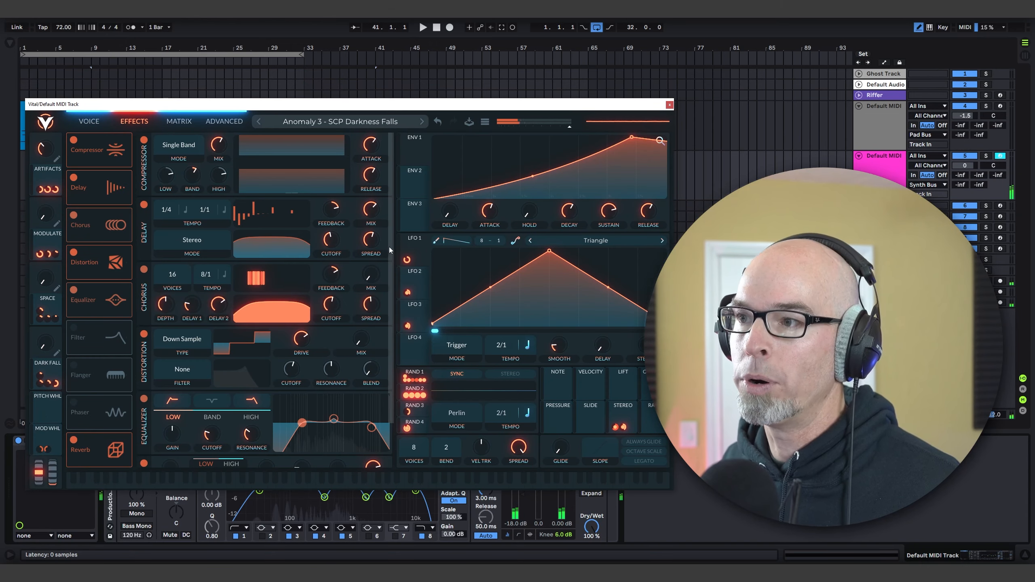
scroll(389, 247, "down", 3)
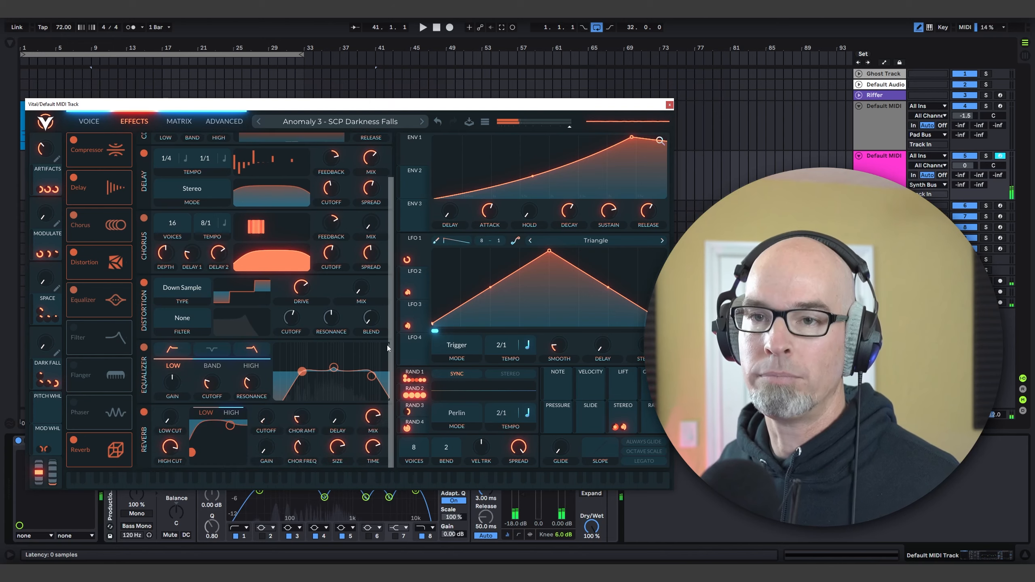
left_click(73, 440)
left_click(73, 178)
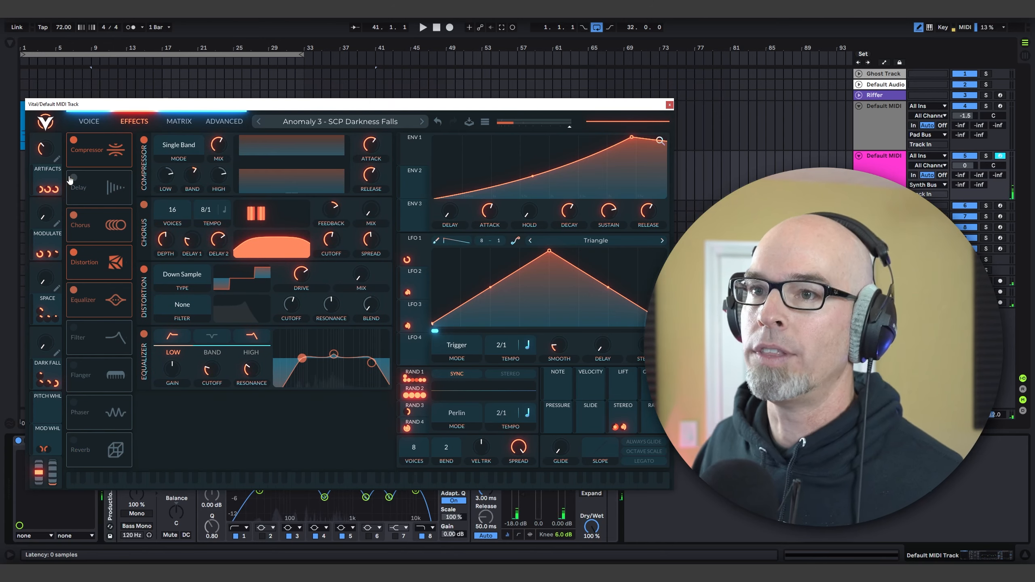
left_click(669, 106)
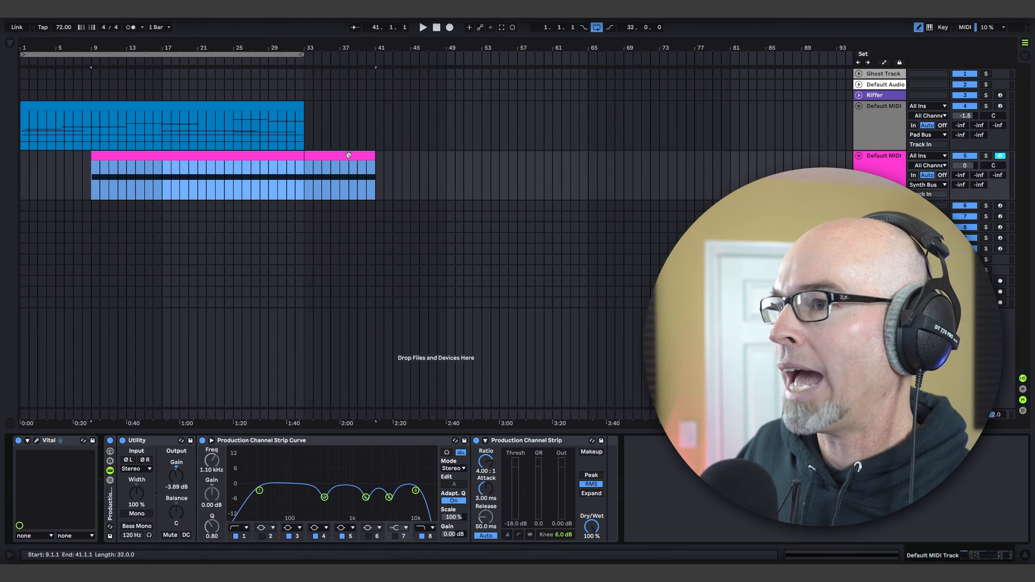
Step: Add Pro-R 2 at the end of track 5's device chain and load its Dark Skies preset from the Remote Vision folder
left_click(9, 43)
left_click(30, 90)
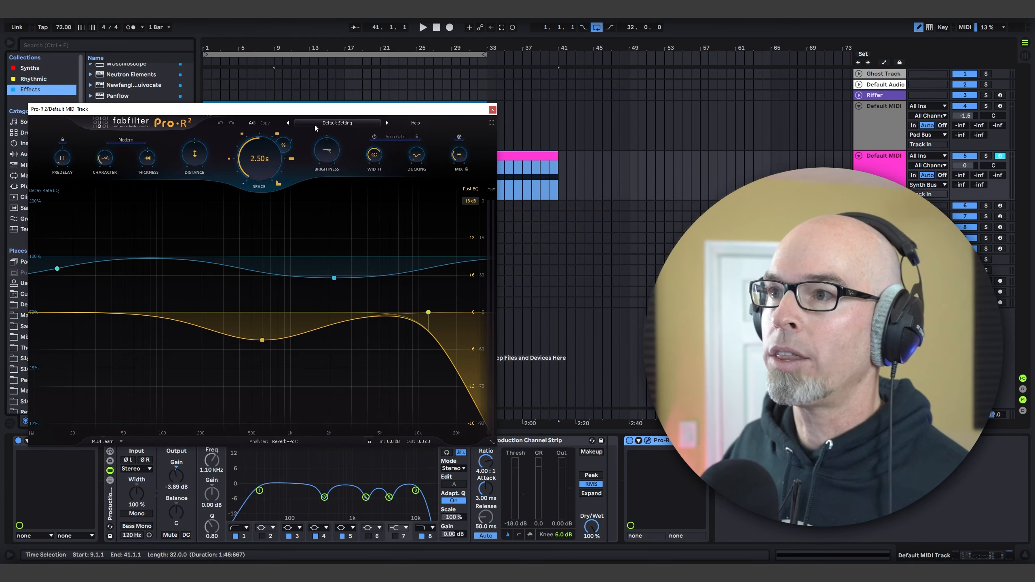
left_click(316, 124)
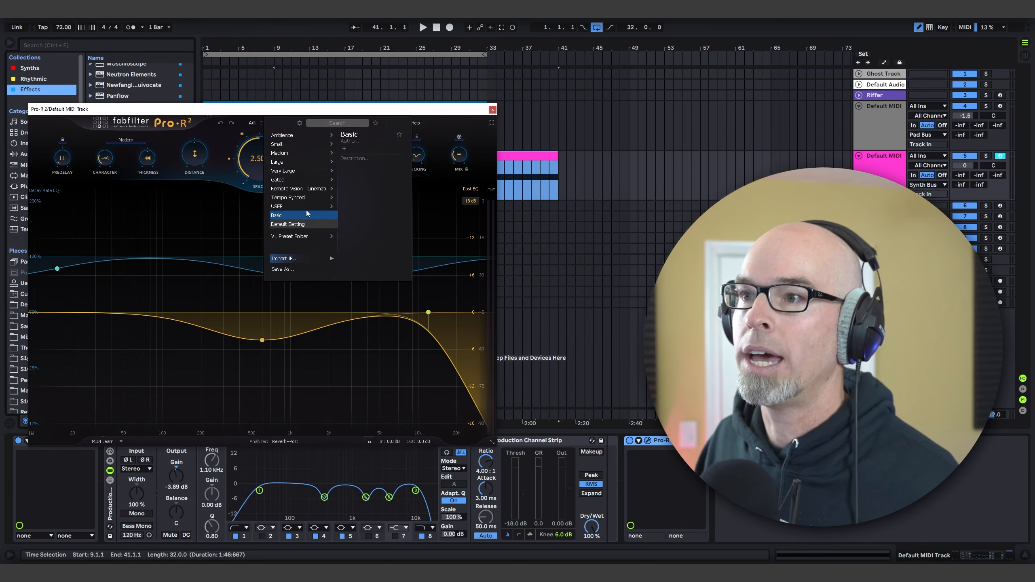
mouse_move(265, 189)
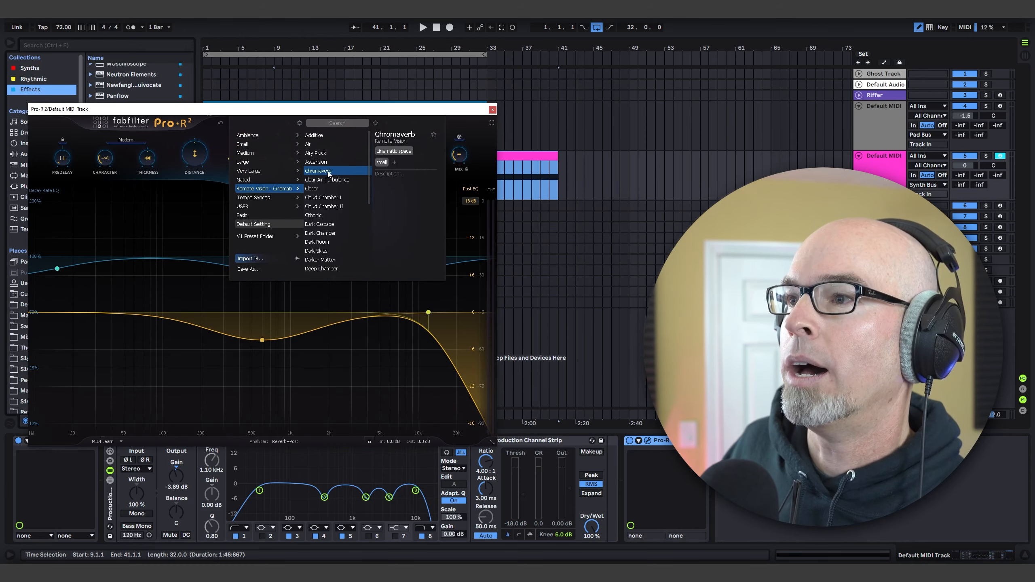
scroll(328, 228, "down", 1)
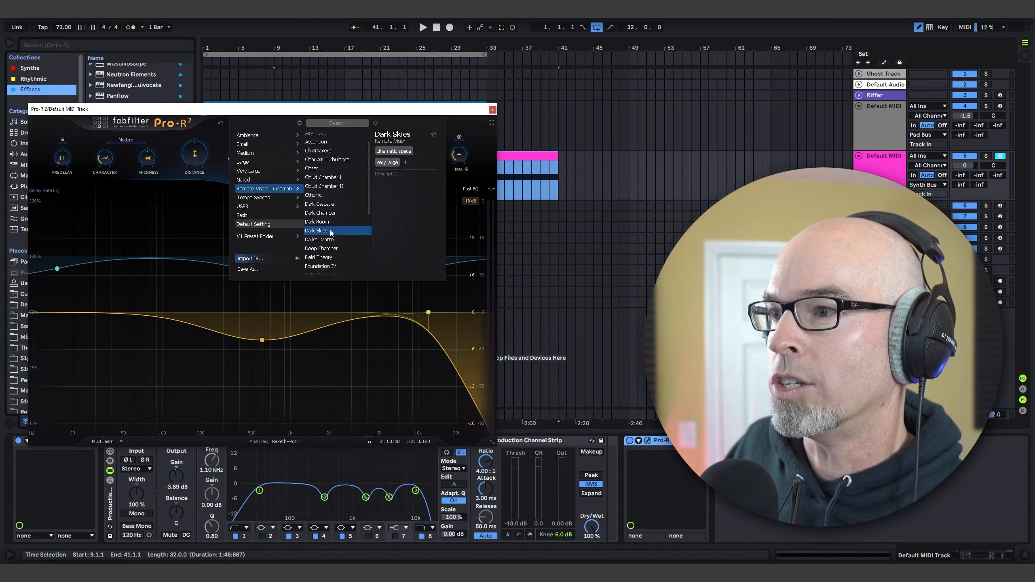
left_click(332, 231)
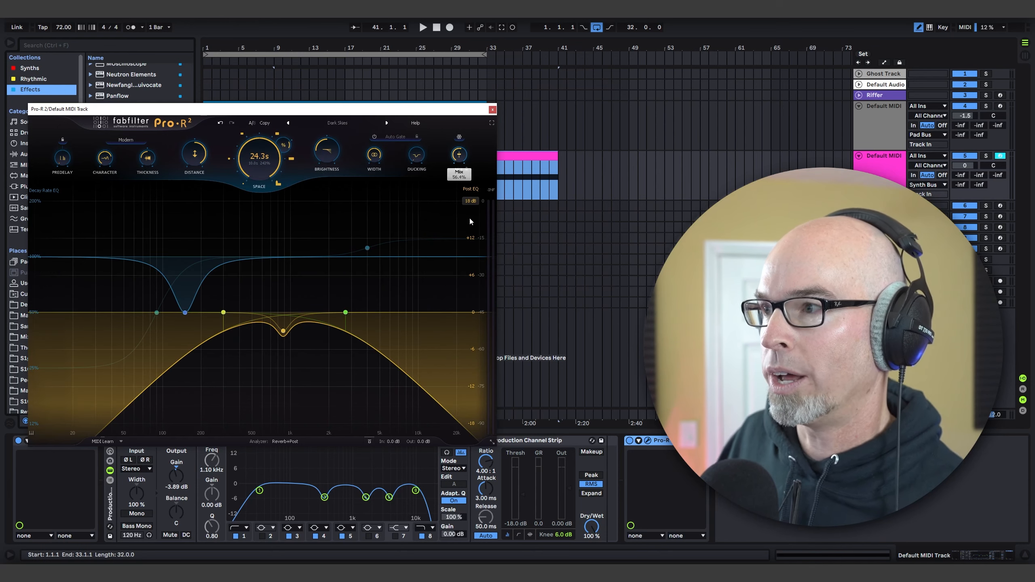
left_click(493, 110)
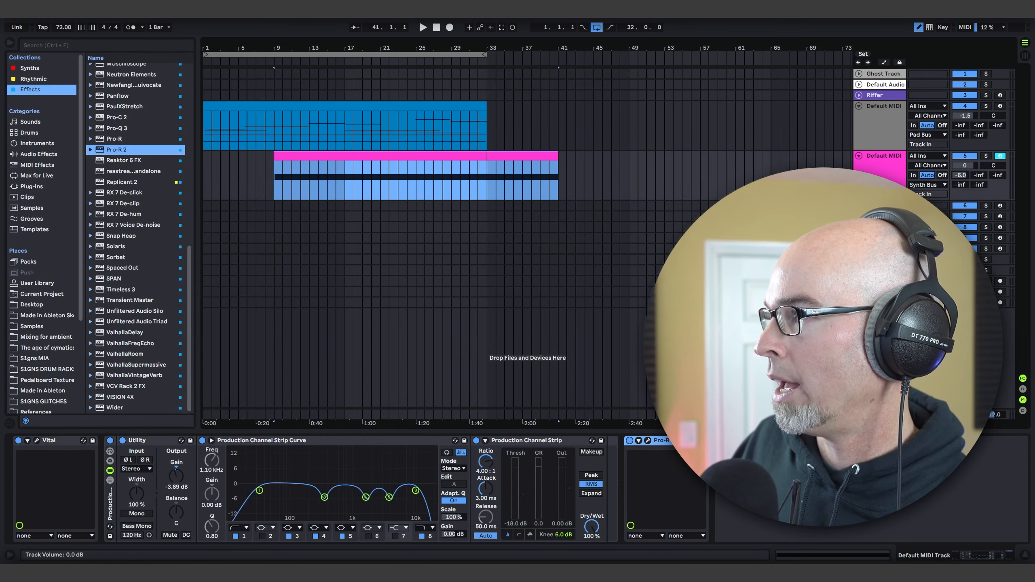
Step: Play the arrangement from bar 9 and lower the gain of track 5's Utility to -5.00 dB
key("space")
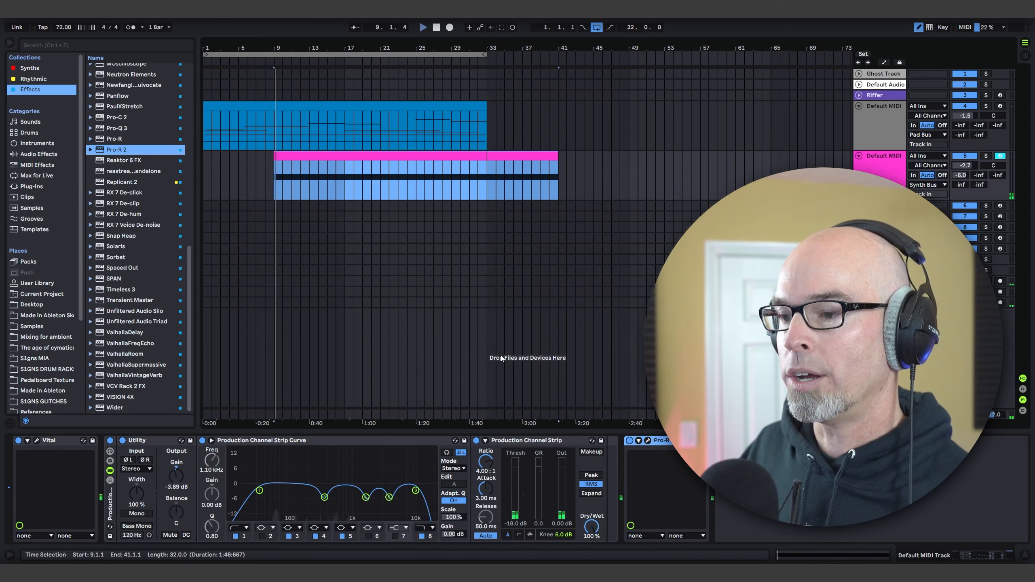
left_click_drag(176, 477, 176, 482)
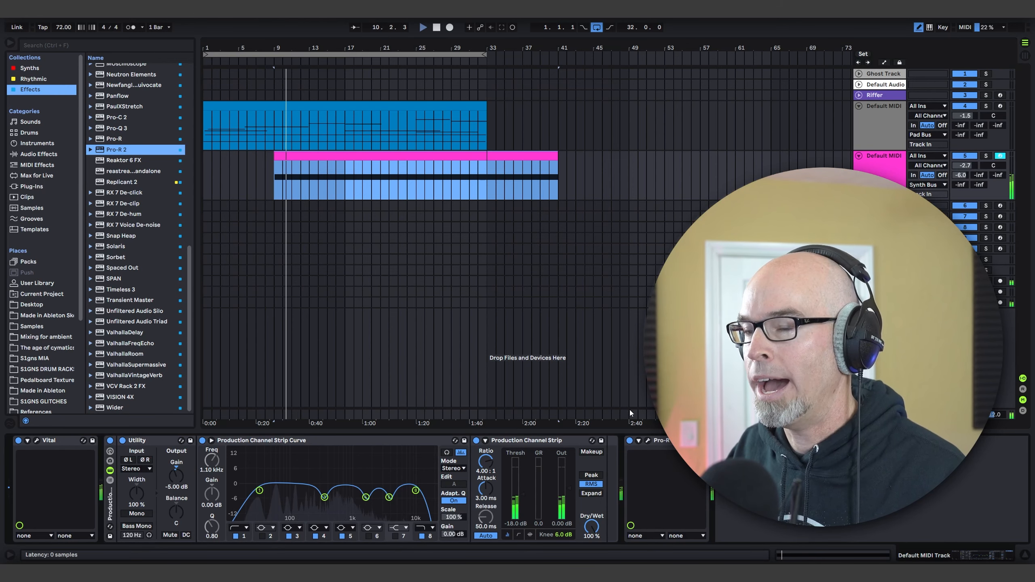
Step: Raise track 5's ValhallaRoom send to -24.4 dB and adjust the Mix of its Pro-R 2 reverb
left_click(648, 440)
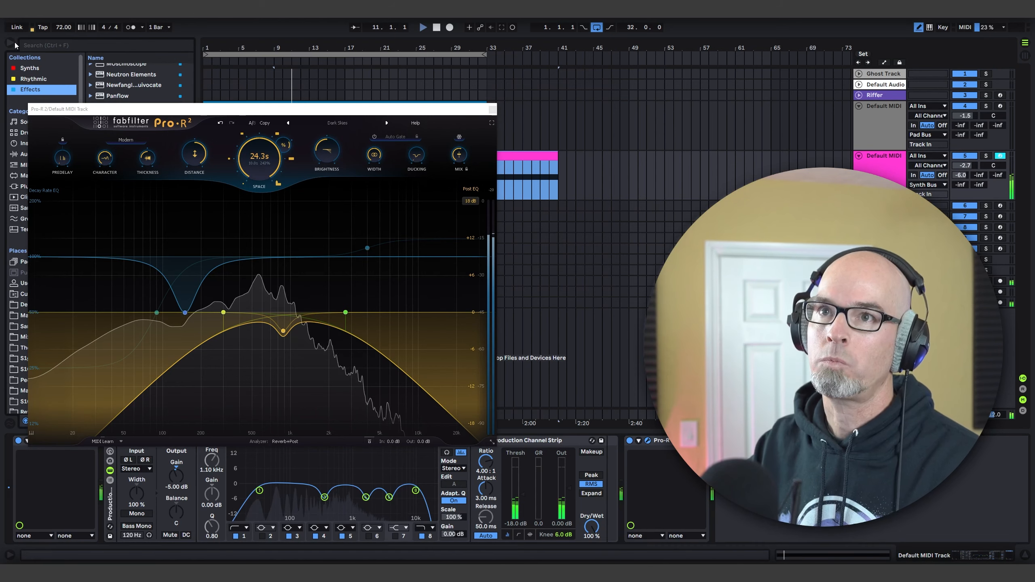
left_click(10, 42)
left_click_drag(82, 109, 176, 189)
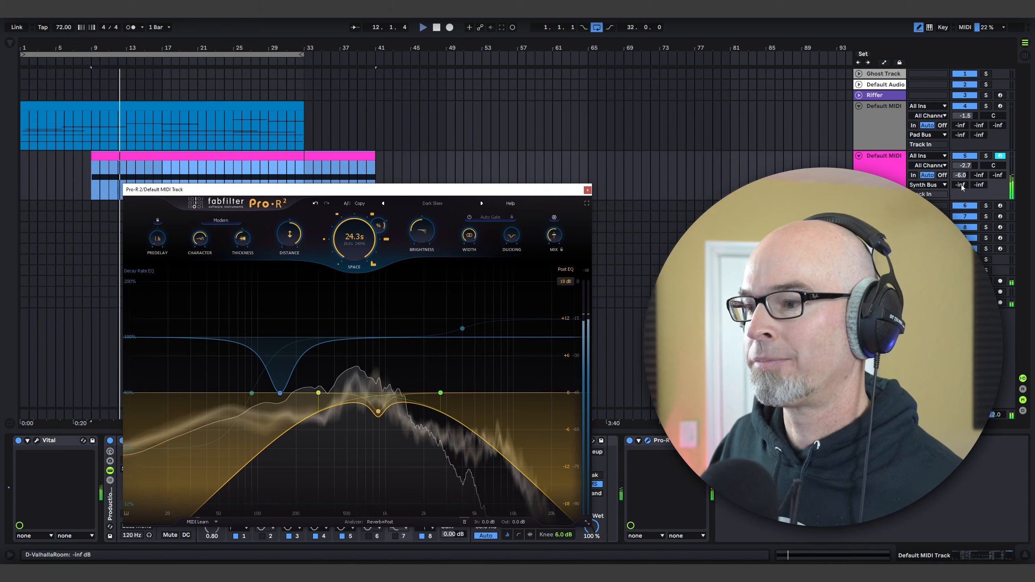
left_click_drag(961, 186, 961, 163)
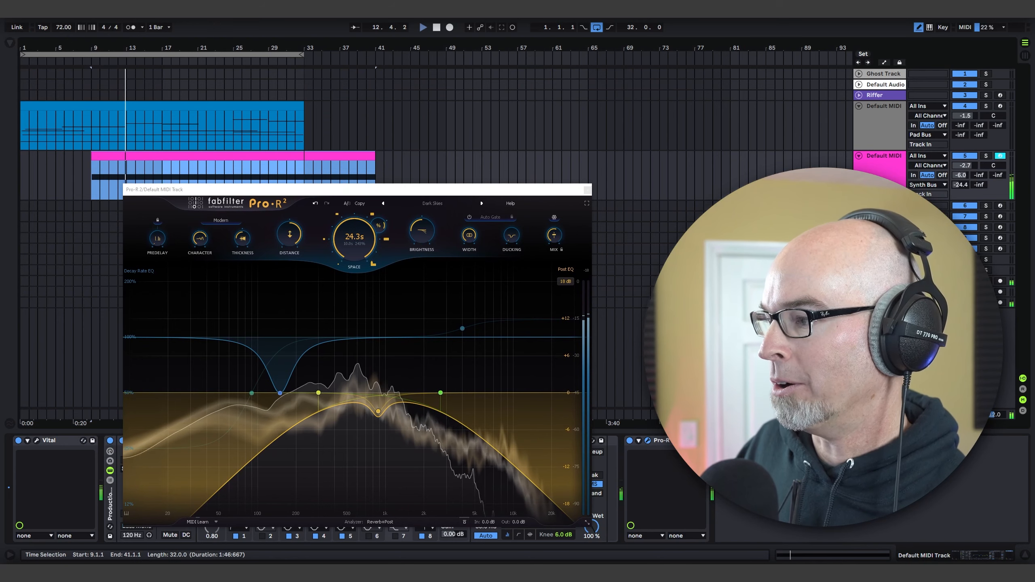
left_click_drag(555, 235, 563, 207)
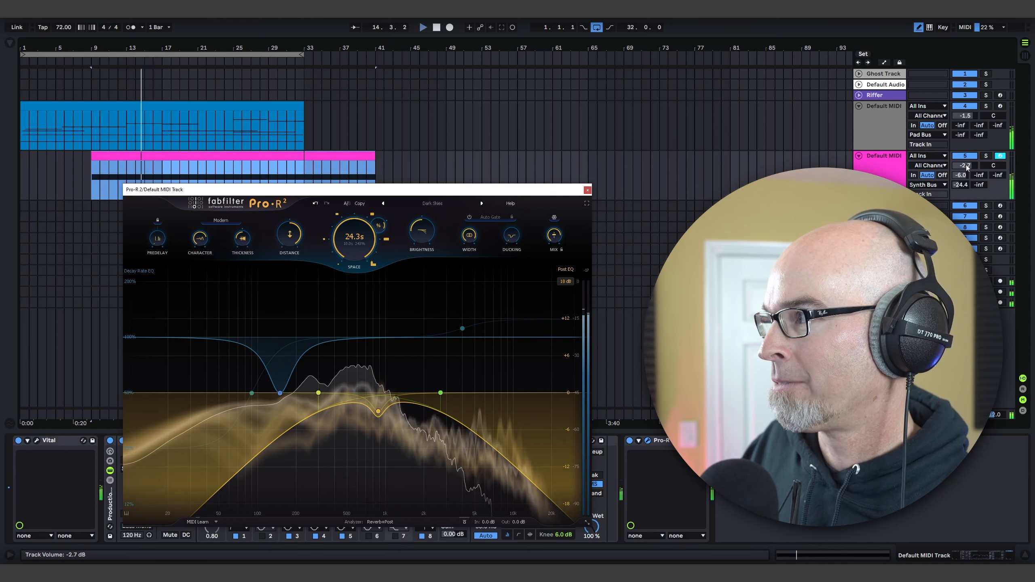
Step: Lower track 5's volume to -6.1 dB and recheck its Pro-R 2 reverb during playback
left_click_drag(967, 167, 967, 174)
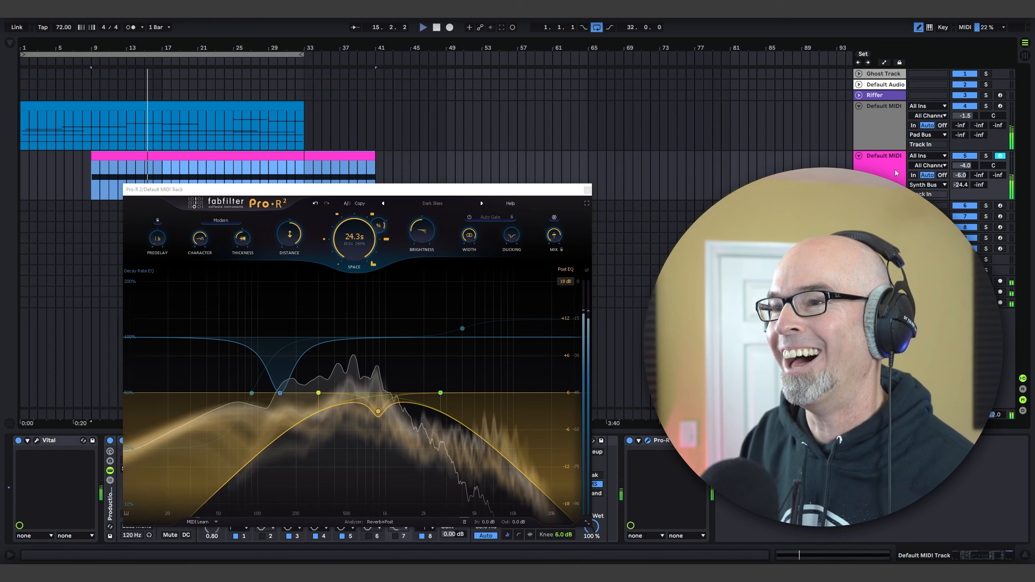
left_click(587, 190)
left_click_drag(969, 166, 969, 175)
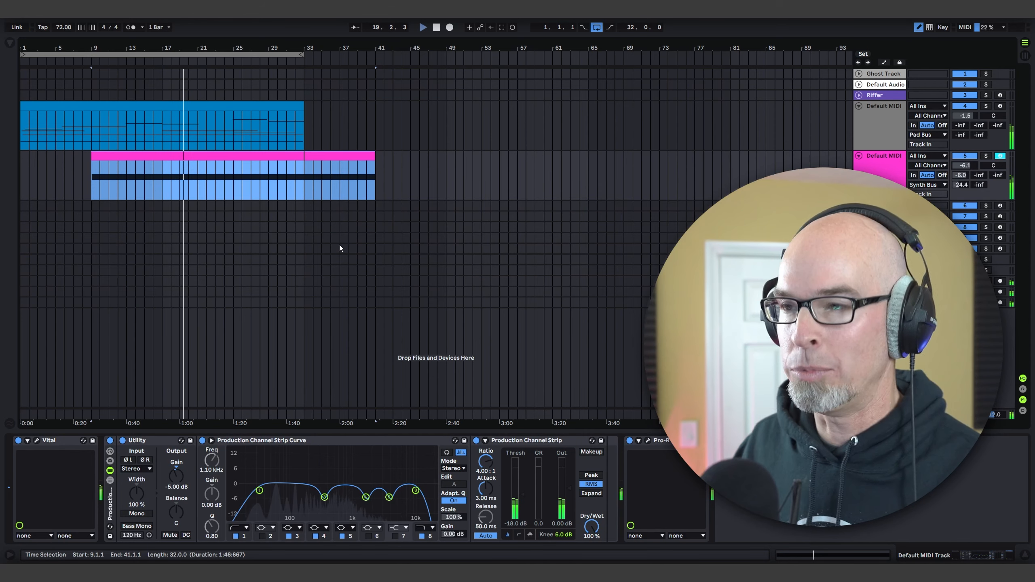
left_click(647, 442)
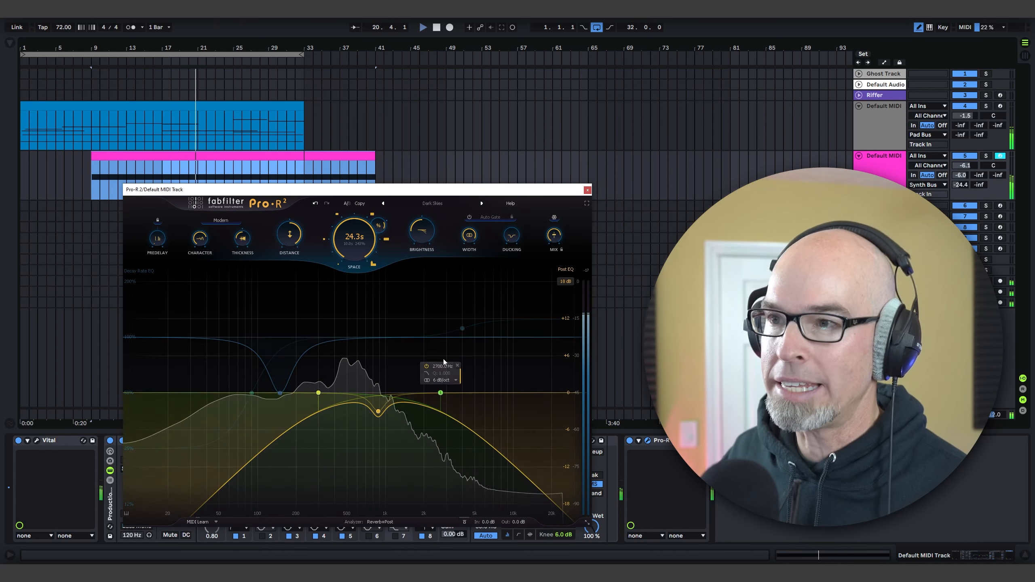
left_click(586, 190)
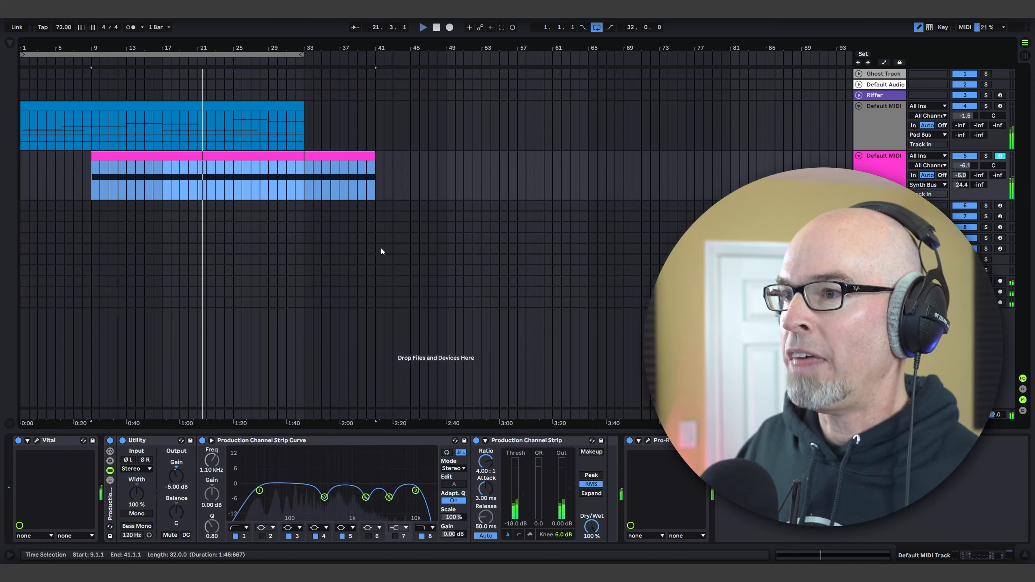
Step: Raise the Modulate macro of track 5's Vital patch to roughly halfway
left_click(36, 442)
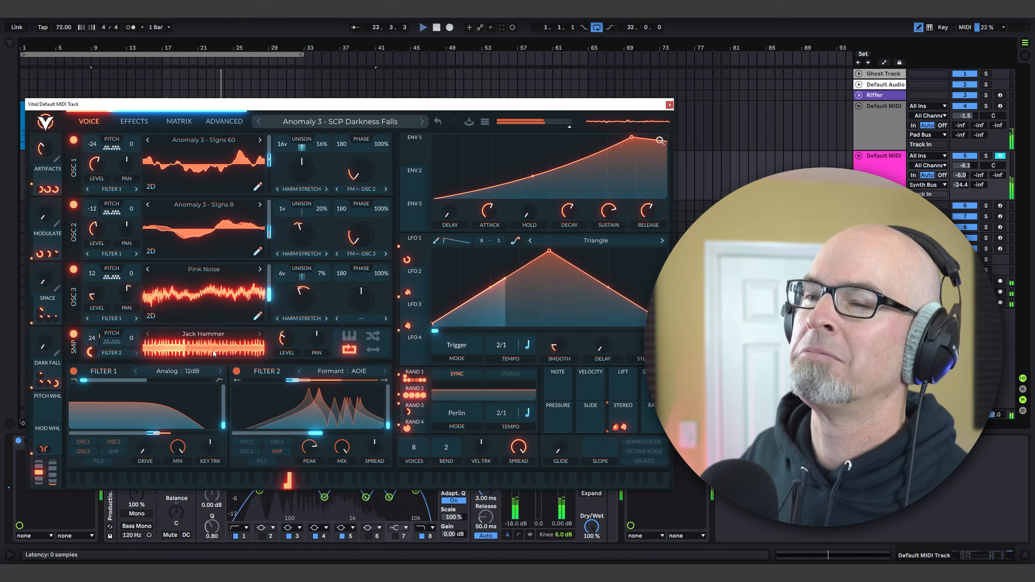
mouse_move(46, 149)
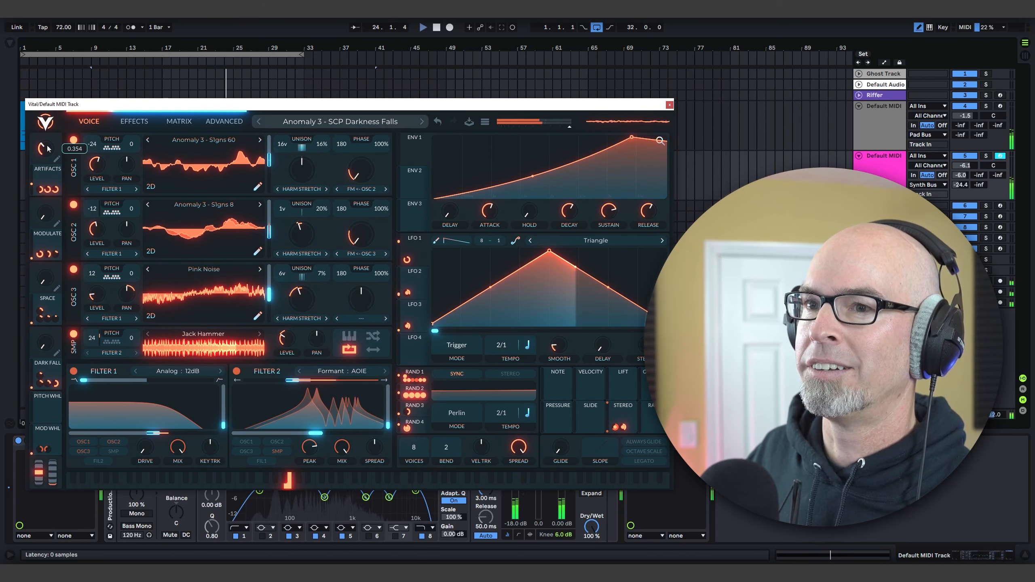
left_click_drag(48, 218, 59, 187)
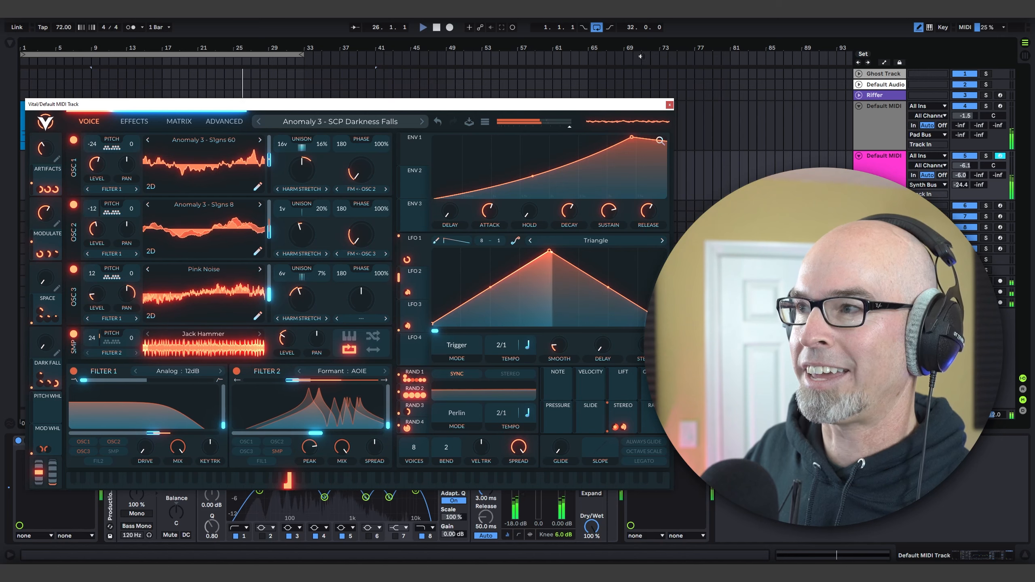
left_click(669, 105)
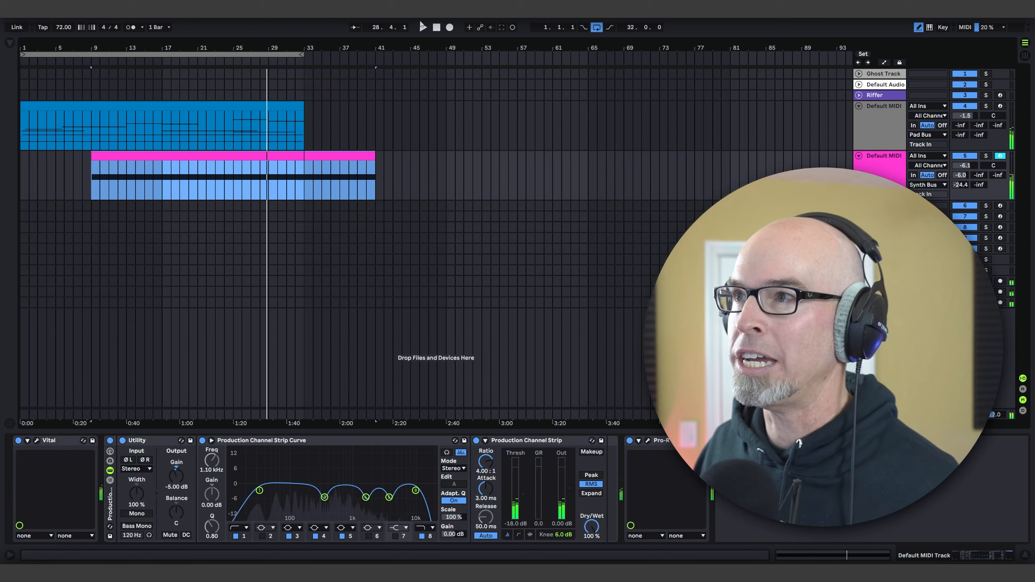
Step: Restart playback from the beginning of the arrangement and lower track 4's volume to -2.9 dB
left_click(435, 27)
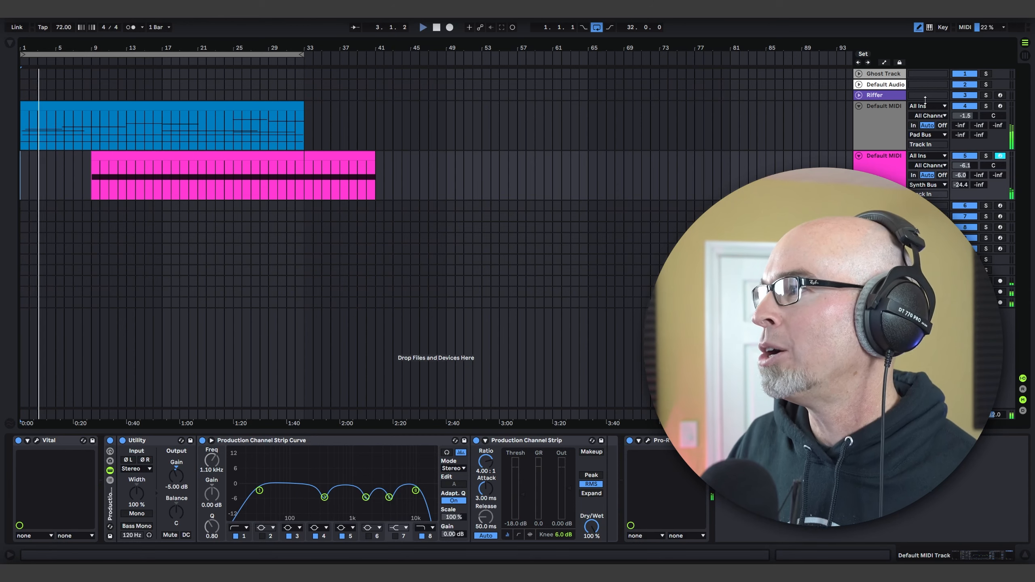
left_click_drag(965, 116, 965, 119)
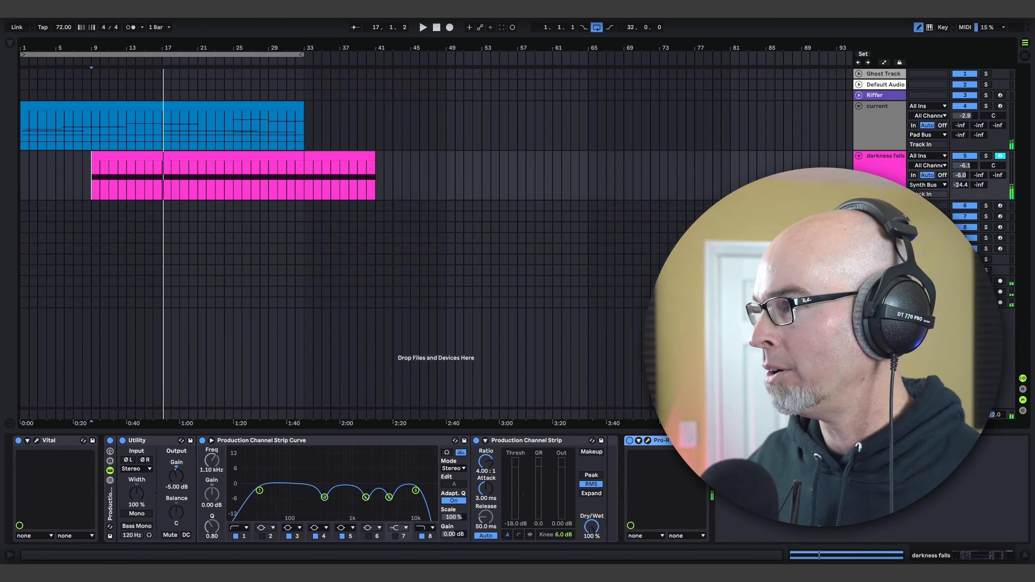
Step: Unfold track 6 and load the Stepic sequencer from the Rhythmic collection onto it
left_click(858, 205)
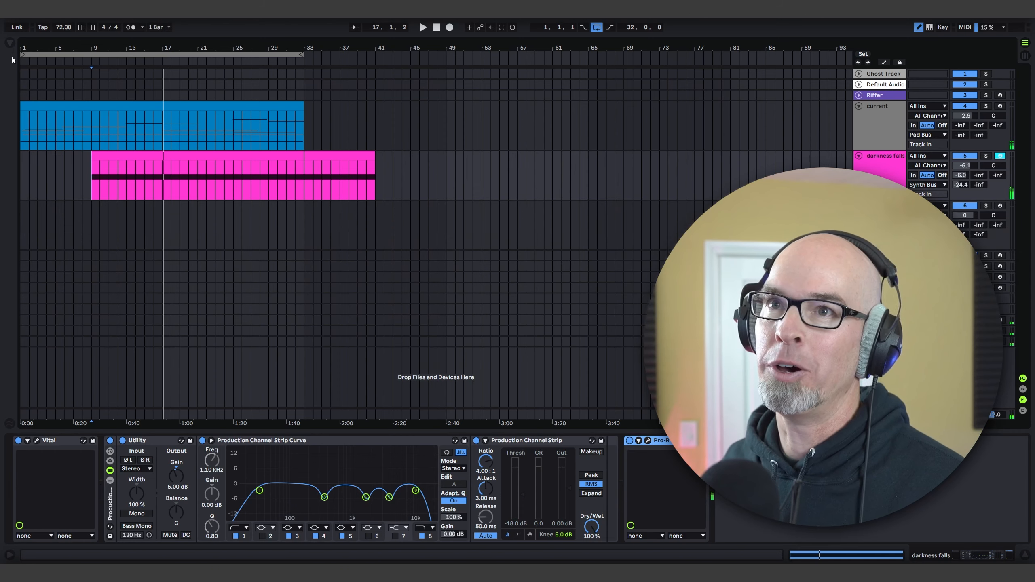
left_click(9, 43)
left_click(32, 79)
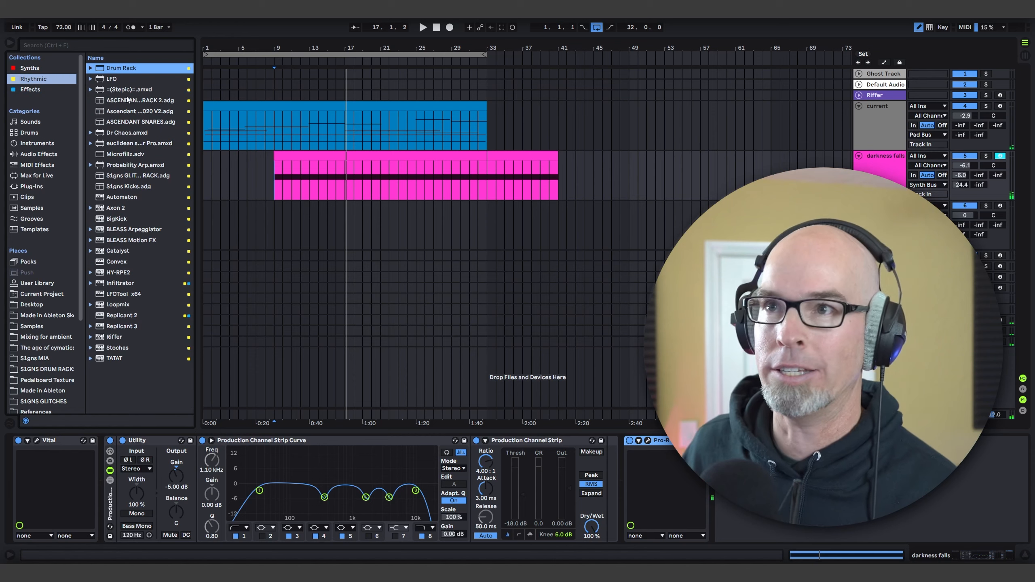
left_click_drag(123, 93, 394, 199)
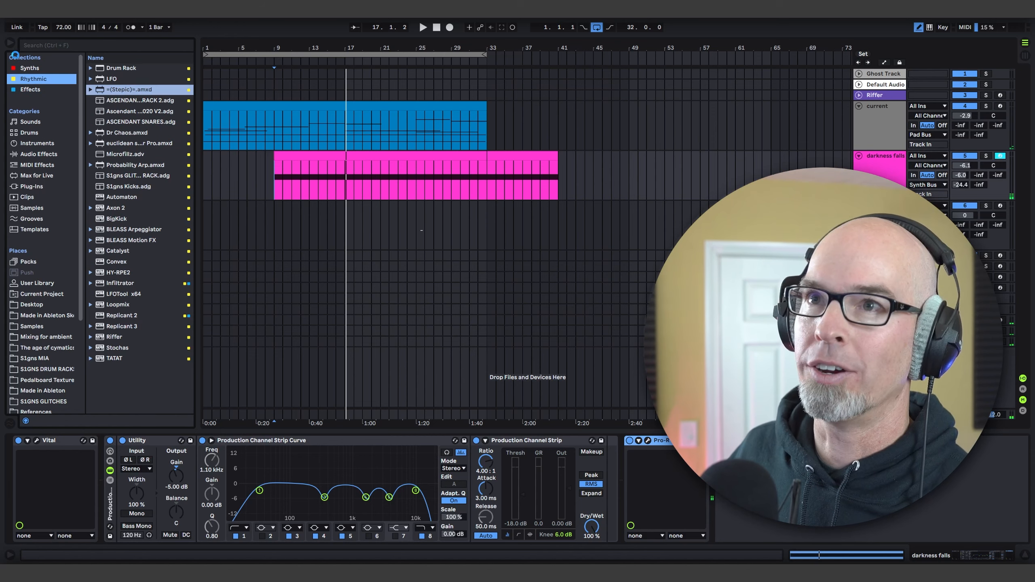
left_click(10, 43)
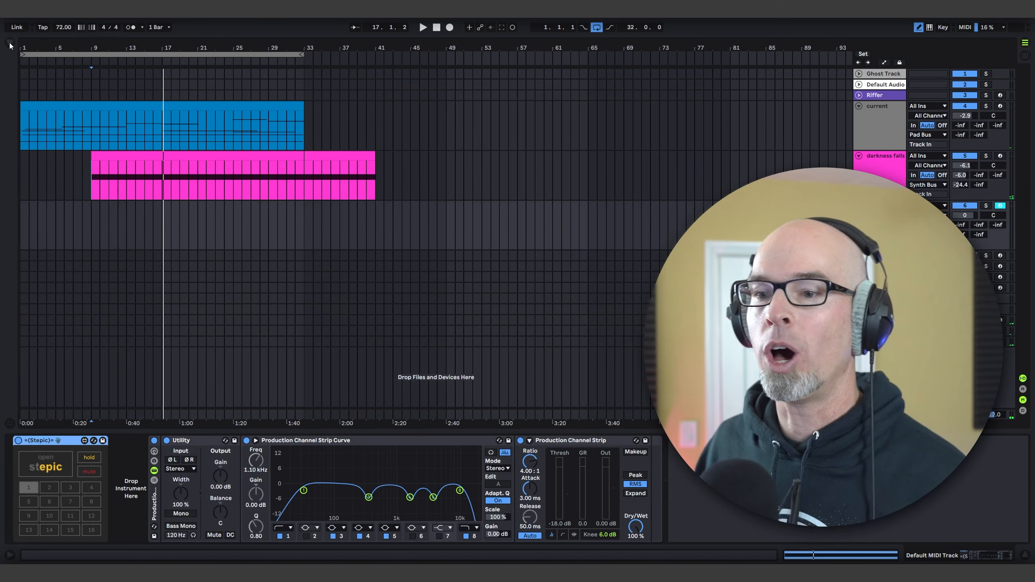
left_click(10, 42)
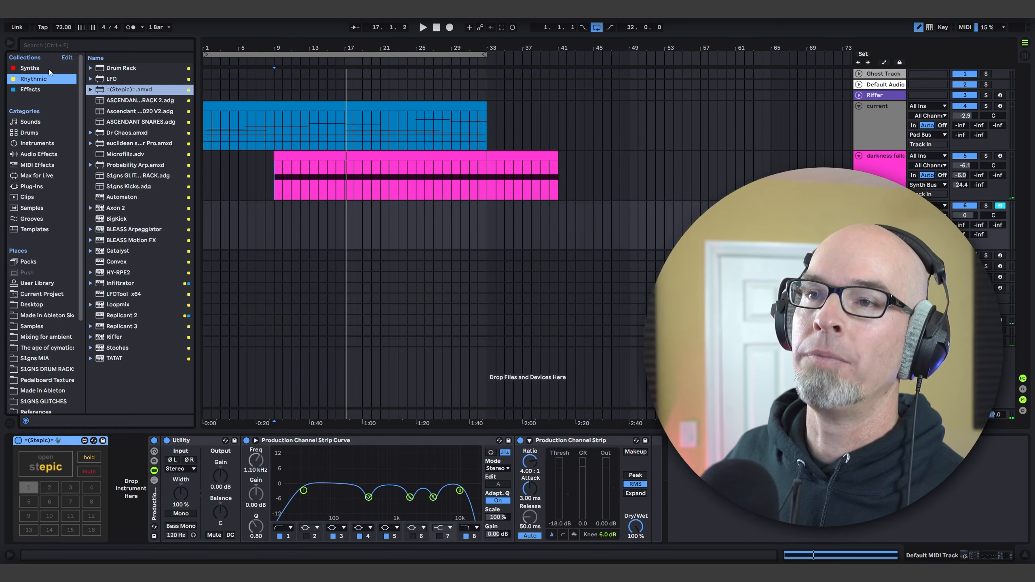
Step: Load Serum from the Synths collection onto track 6 after Stepic, and hide the browser
left_click(35, 90)
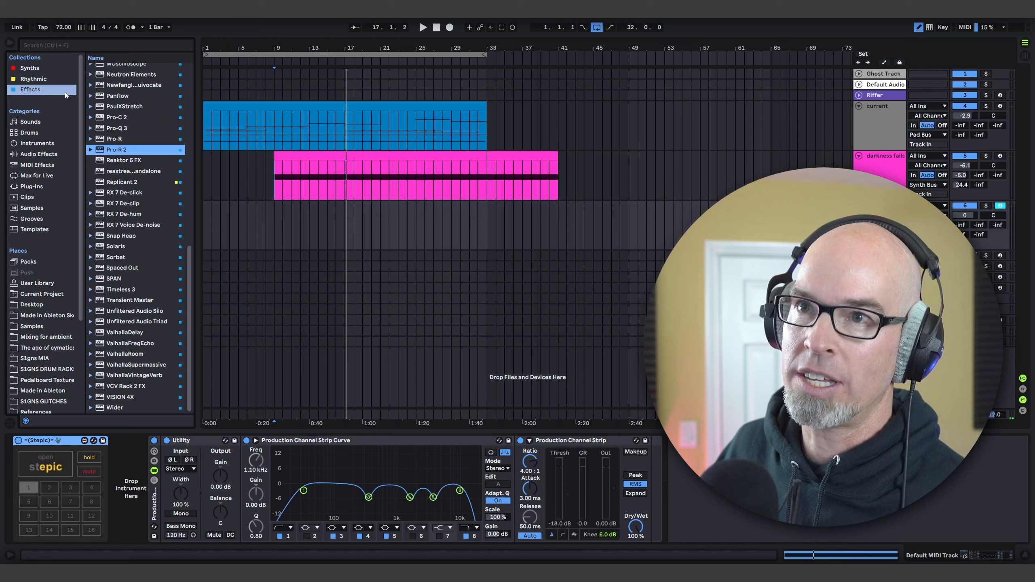
left_click(29, 68)
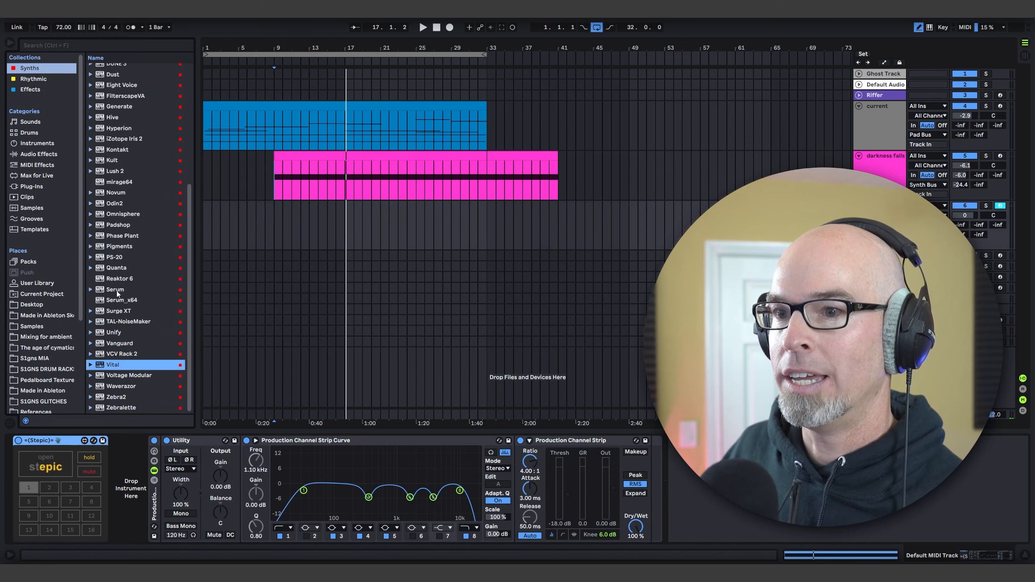
left_click_drag(116, 291, 132, 471)
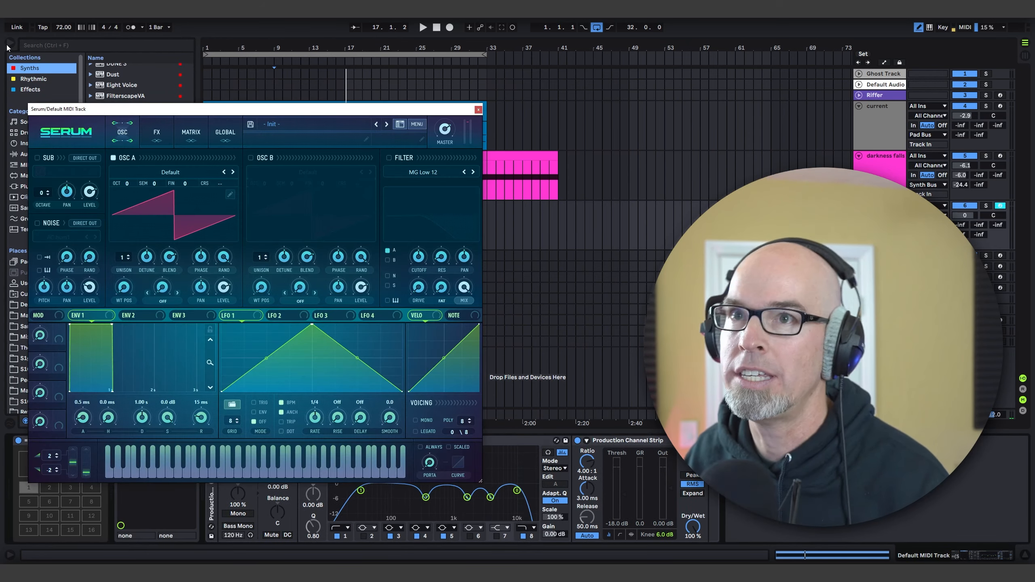
left_click(10, 43)
left_click_drag(106, 106, 172, 88)
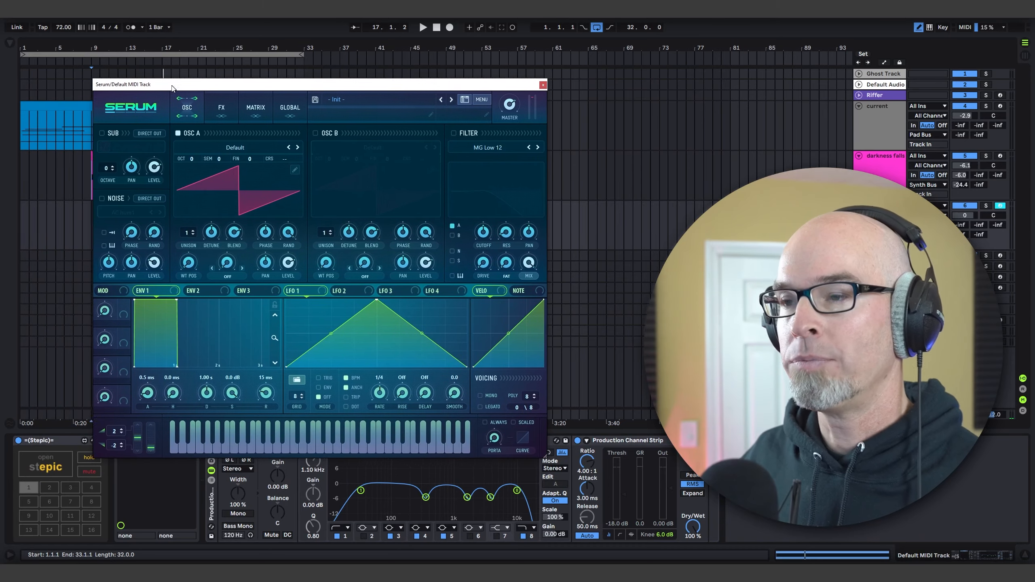
Step: Set up Stepic with 4 steps, 1/8 note length, root note b2 and the natural minor scale
left_click(42, 456)
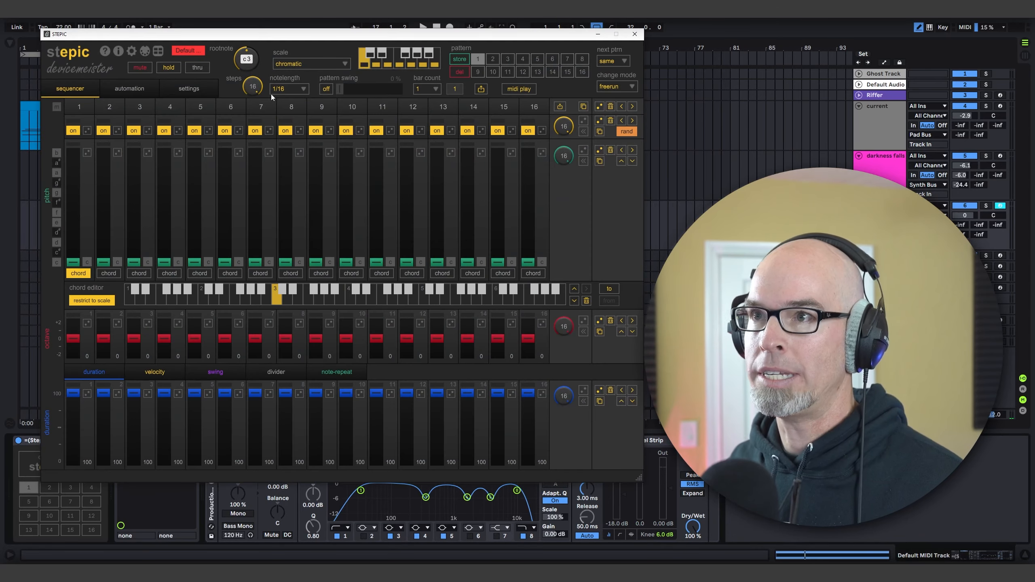
left_click_drag(253, 86, 253, 166)
left_click(281, 89)
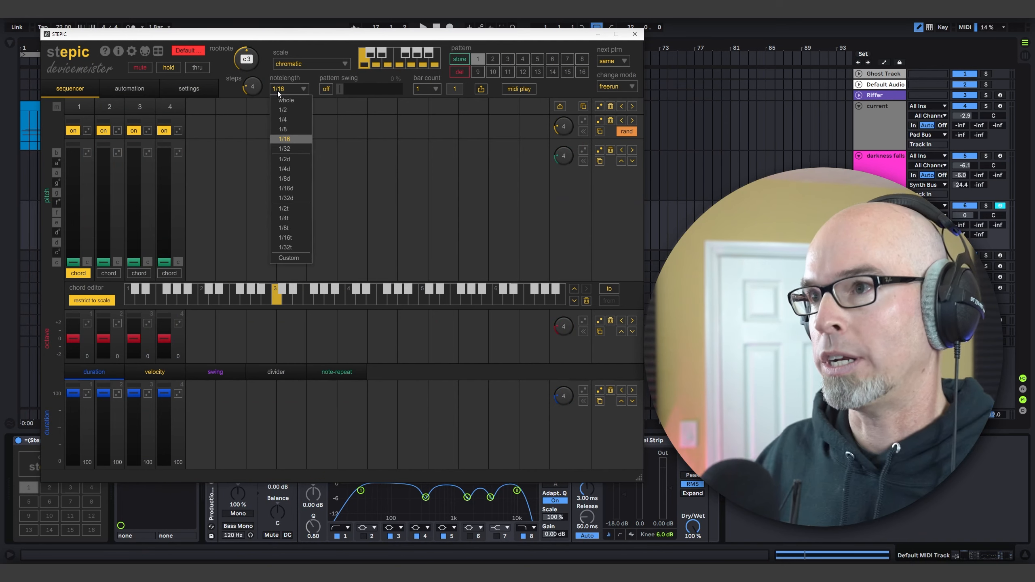
left_click(279, 130)
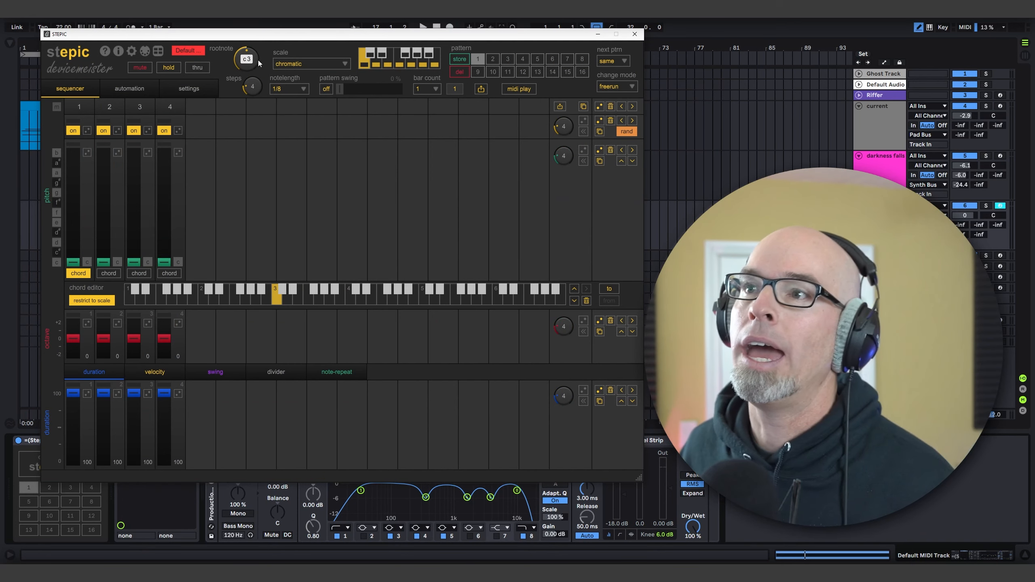
left_click_drag(255, 60, 256, 61)
left_click(309, 63)
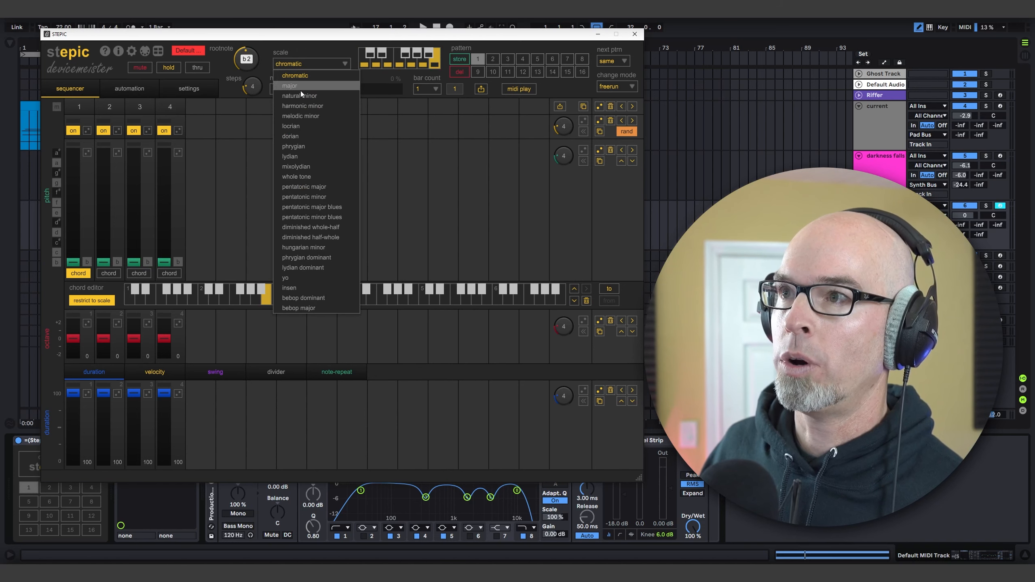
left_click(300, 96)
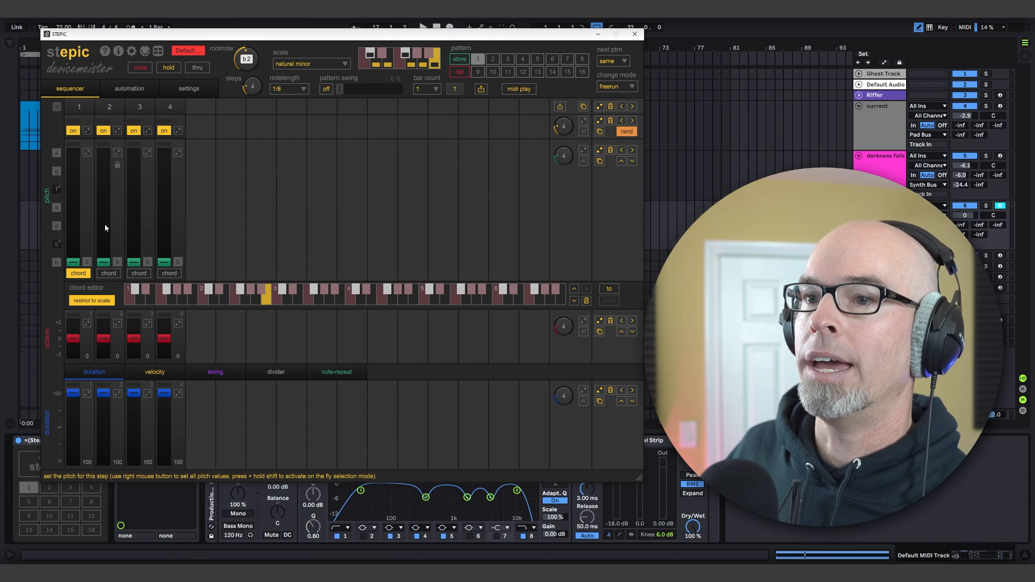
Step: Set the Stepic pitches to F# on step 2, B on step 3 and D on step 4
left_click_drag(103, 226, 103, 188)
left_click(136, 211)
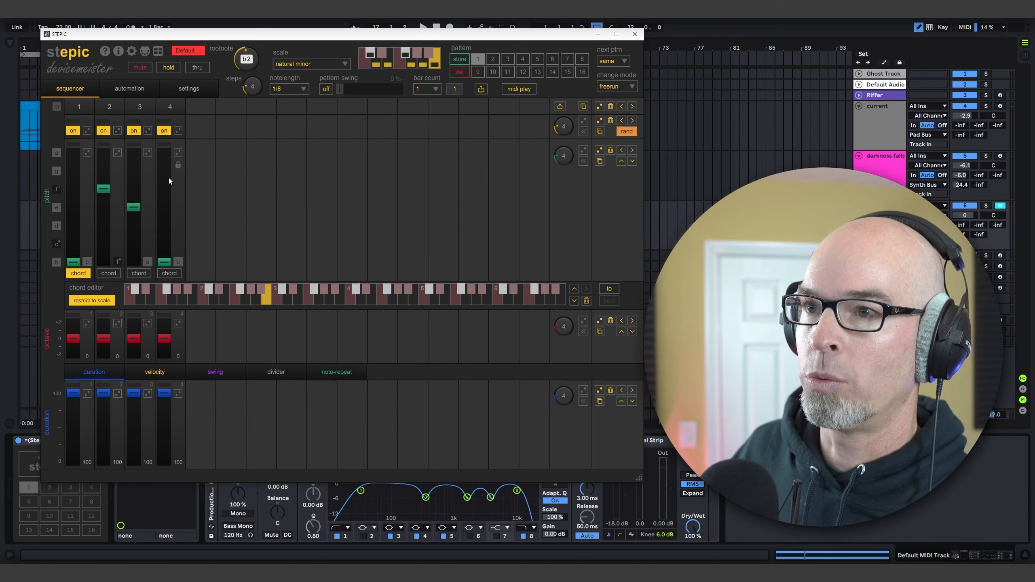
left_click(161, 217)
left_click(164, 226)
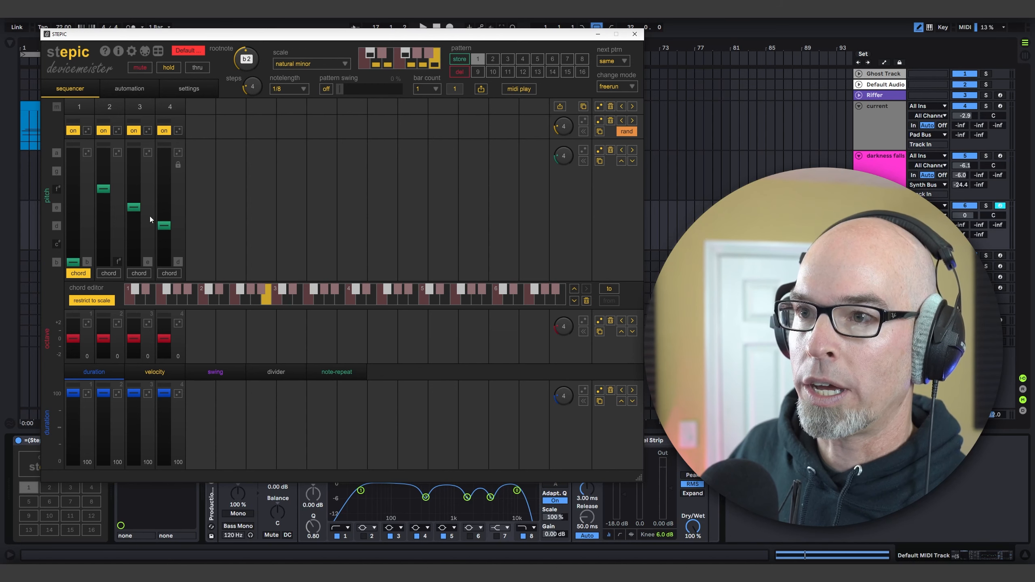
left_click_drag(134, 225, 134, 262)
Step: Set the Stepic velocities to 39, 106, 23 and 66, raise step 4 by one octave, and close the sequencer
left_click(155, 372)
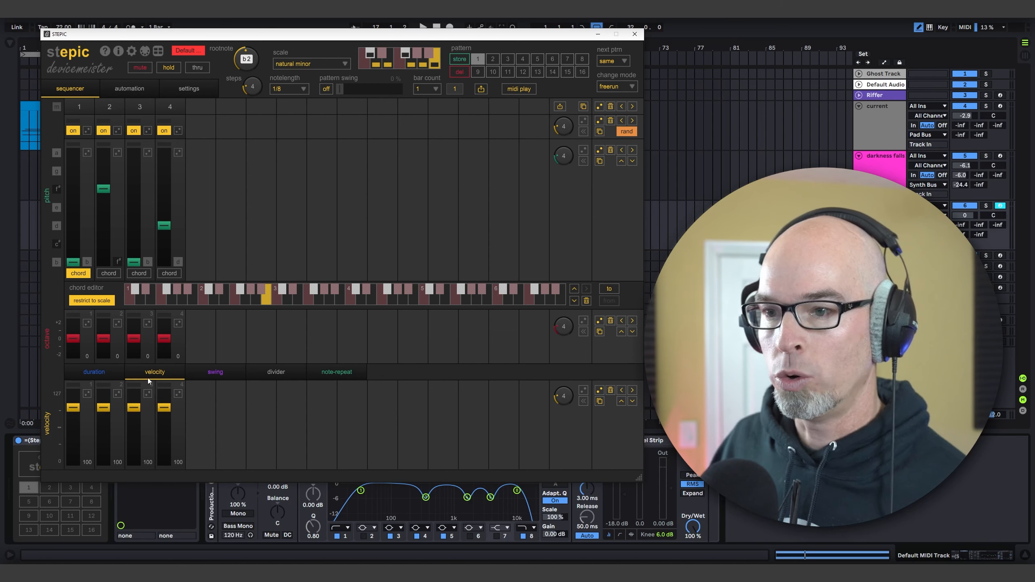
mouse_move(103, 407)
left_mouse_down()
mouse_move(94, 428)
mouse_move(105, 407)
left_mouse_up()
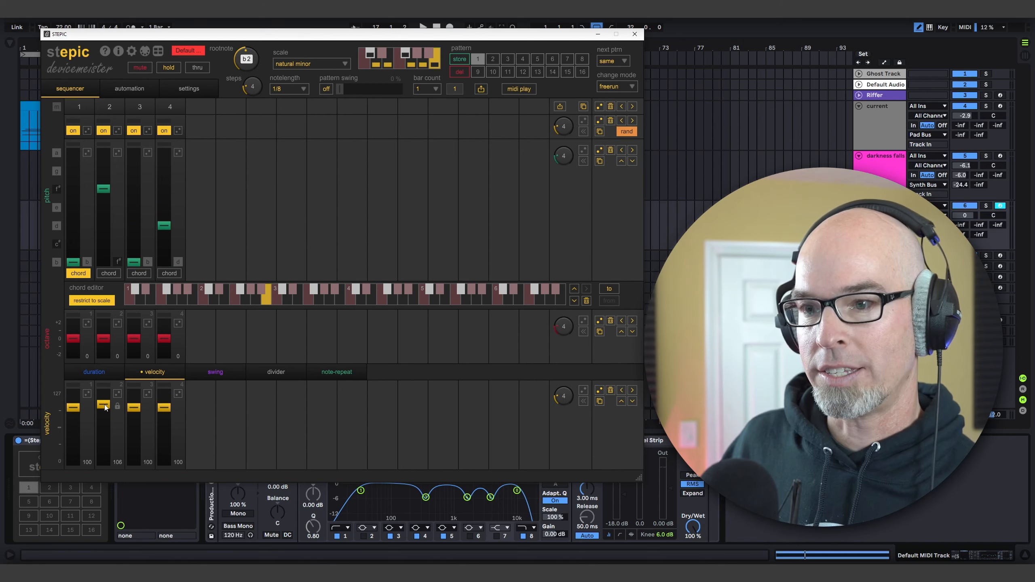
left_click(73, 440)
left_click(134, 448)
left_click(164, 427)
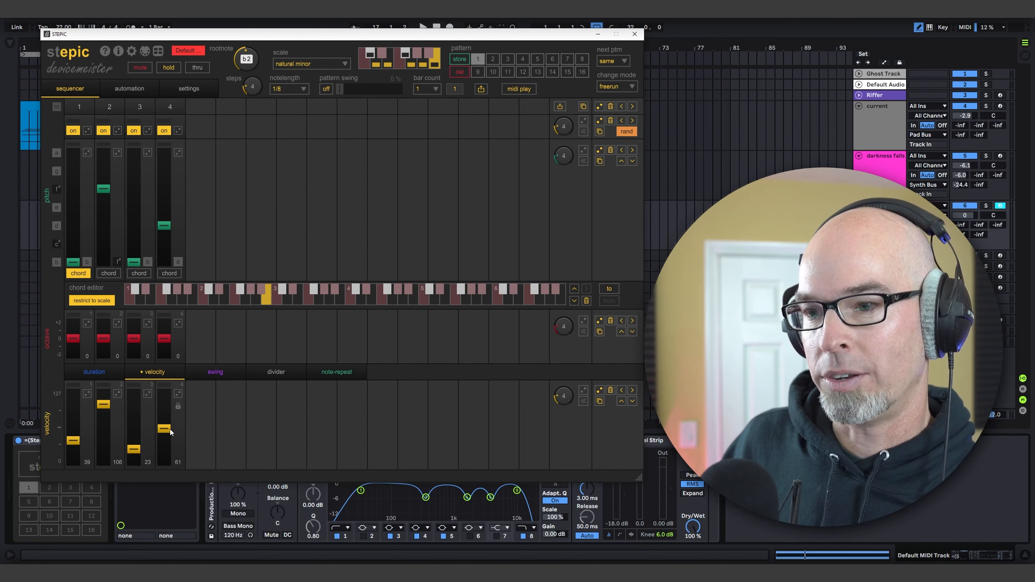
left_click_drag(171, 427, 169, 426)
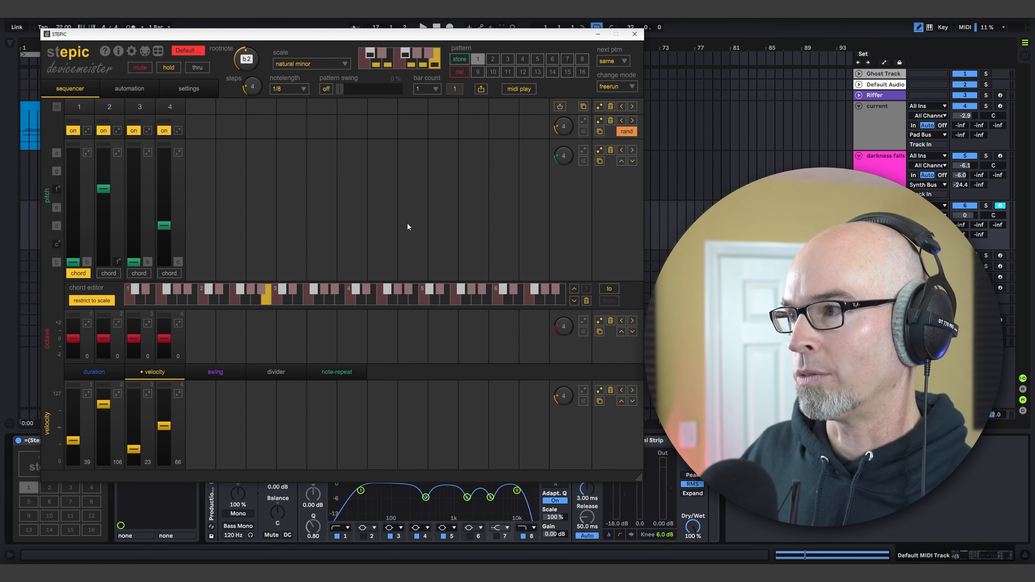
left_click(166, 334)
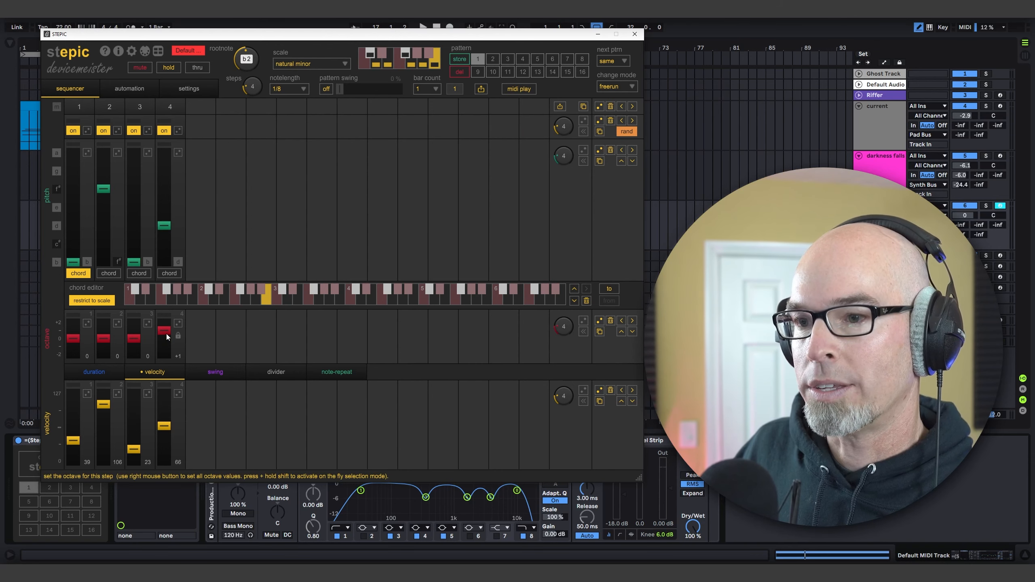
left_click(632, 36)
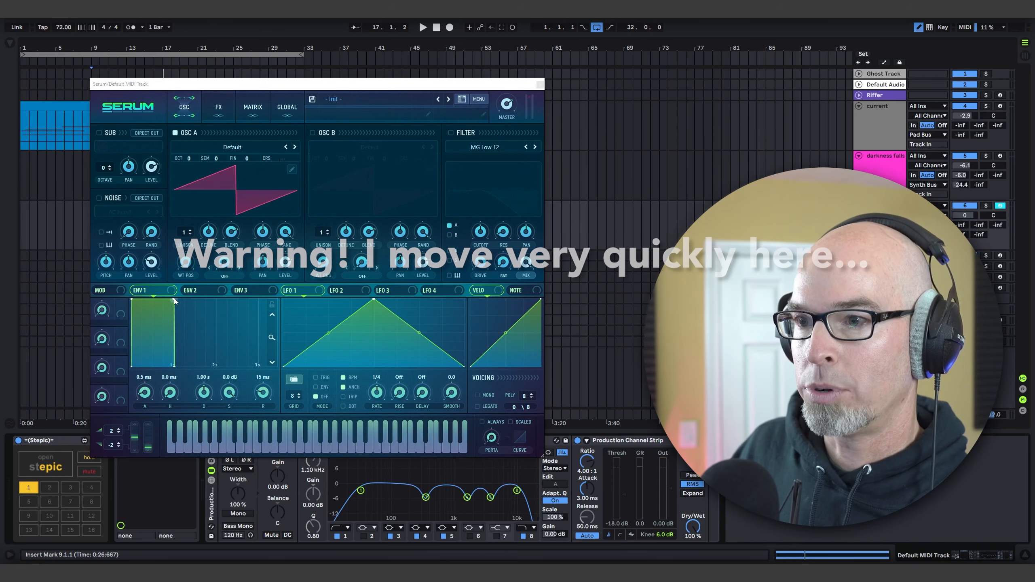
Step: Drop Serum's Env 1 sustain to silence for a plucked sound, and enable the filter as MG Low 24
left_click_drag(173, 299, 173, 420)
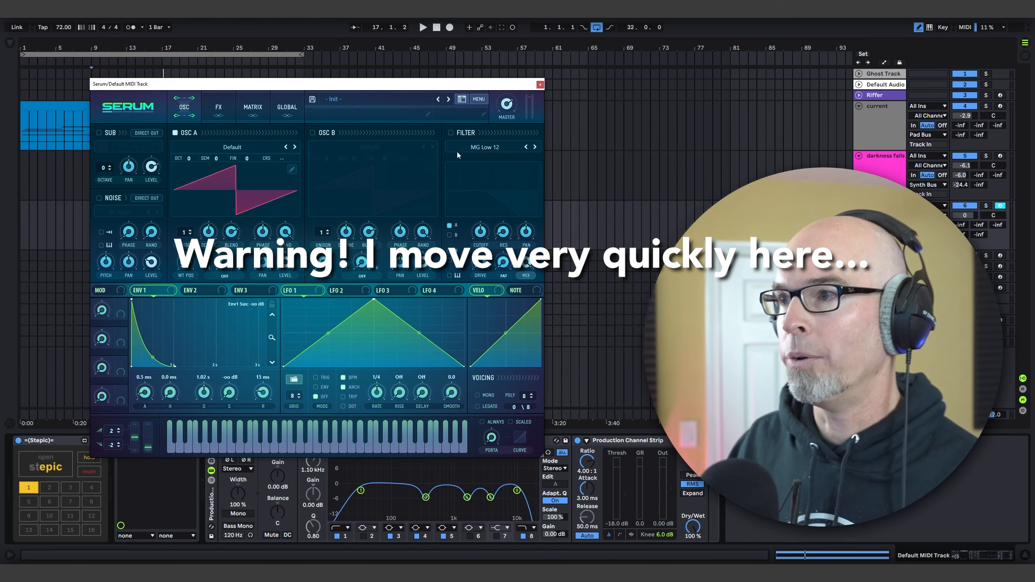
left_click(450, 134)
left_click(534, 147)
left_click(534, 147)
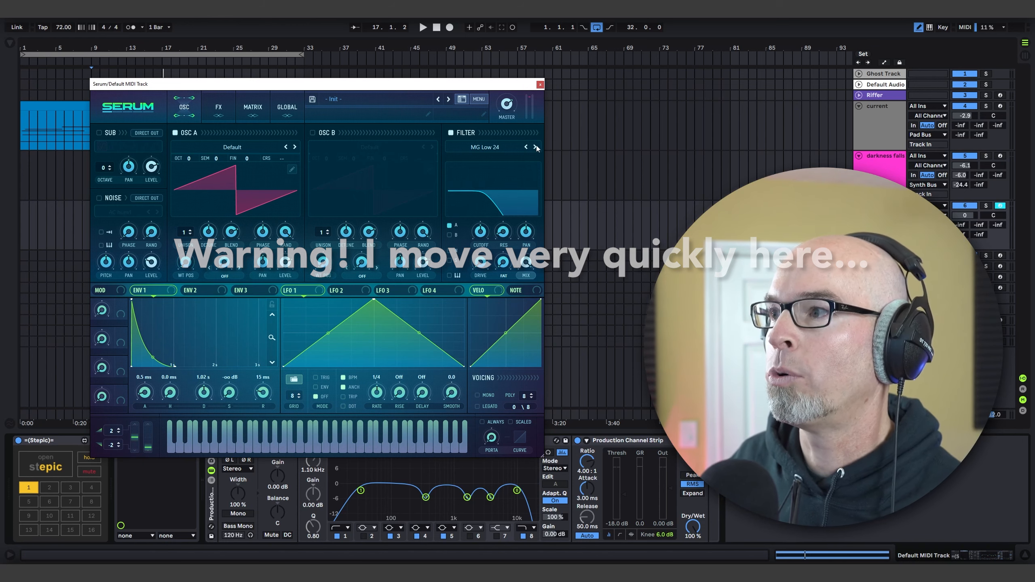
Step: Shape Env 2 with a 383 ms decay and zero sustain, and assign it and an 8-bar LFO 1 to the filter cutoff
left_click(197, 292)
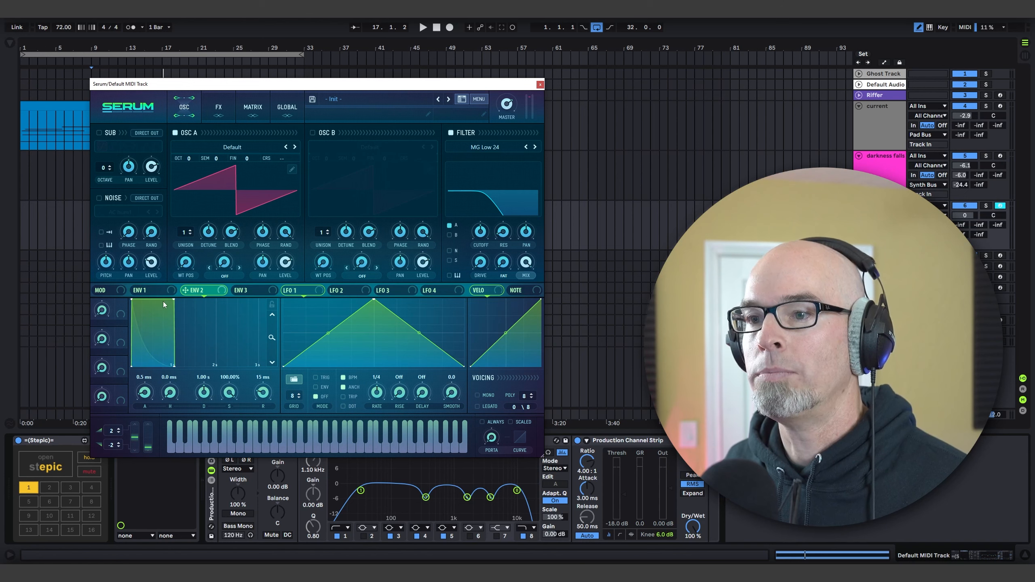
left_click_drag(172, 300, 134, 398)
left_click_drag(201, 290, 482, 245)
left_click_drag(304, 291, 478, 228)
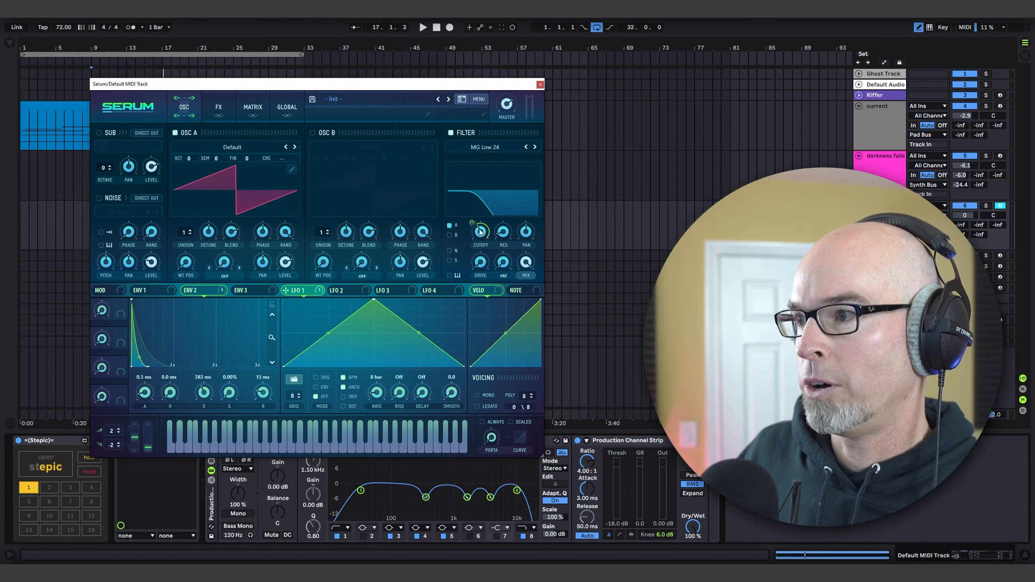
Step: Fine-tune the filter's cutoff modulation and slightly raise its resonance and drive
left_click_drag(474, 225, 481, 236)
left_click_drag(502, 232, 502, 227)
left_click_drag(485, 261, 487, 255)
Step: Enable Serum's oscillator B with the Analog_BD_Sin wavetable, route it through the filter, and close the synth
left_click(313, 133)
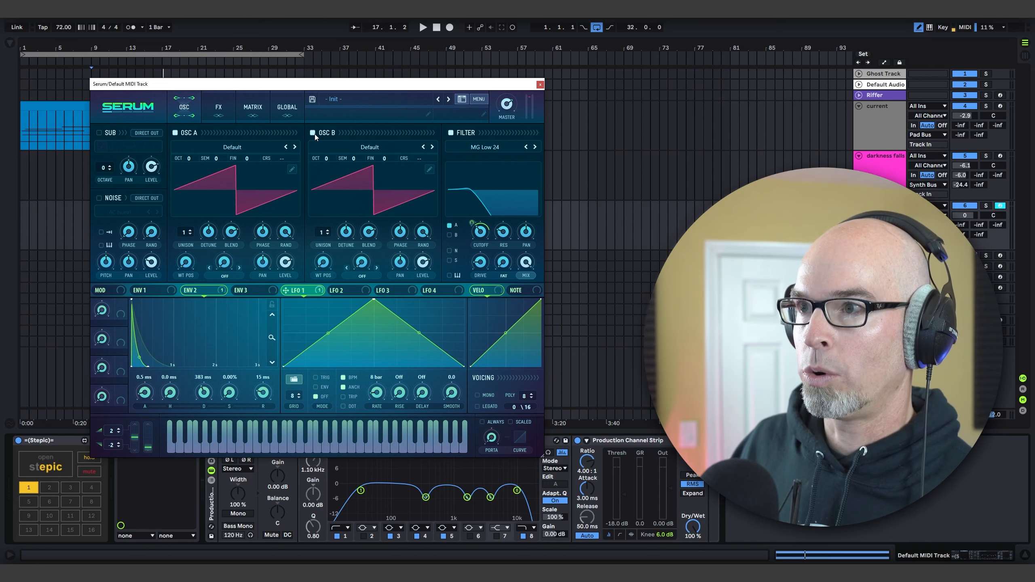
left_click(353, 146)
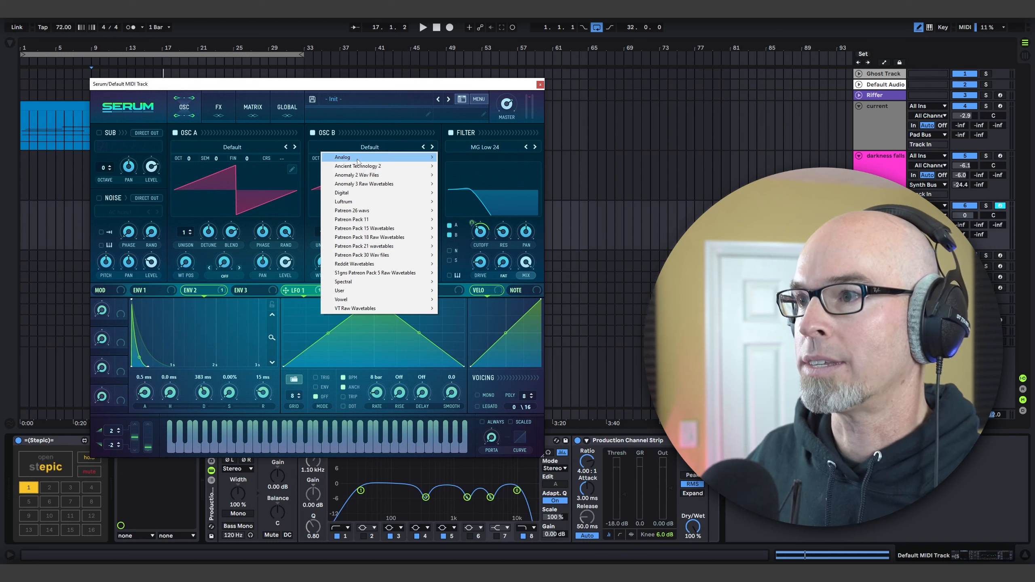
mouse_move(367, 157)
left_click(473, 175)
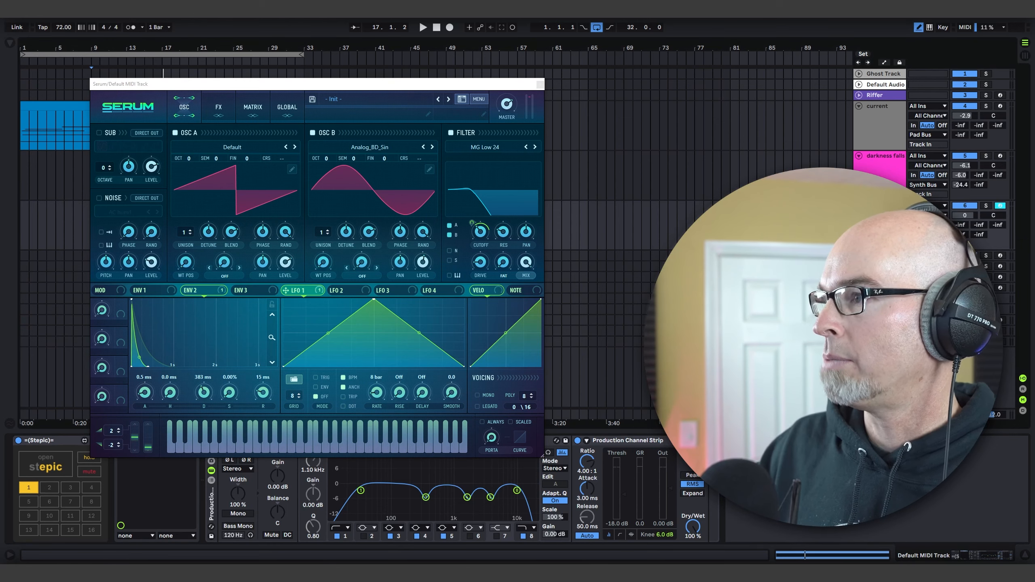
left_click(540, 84)
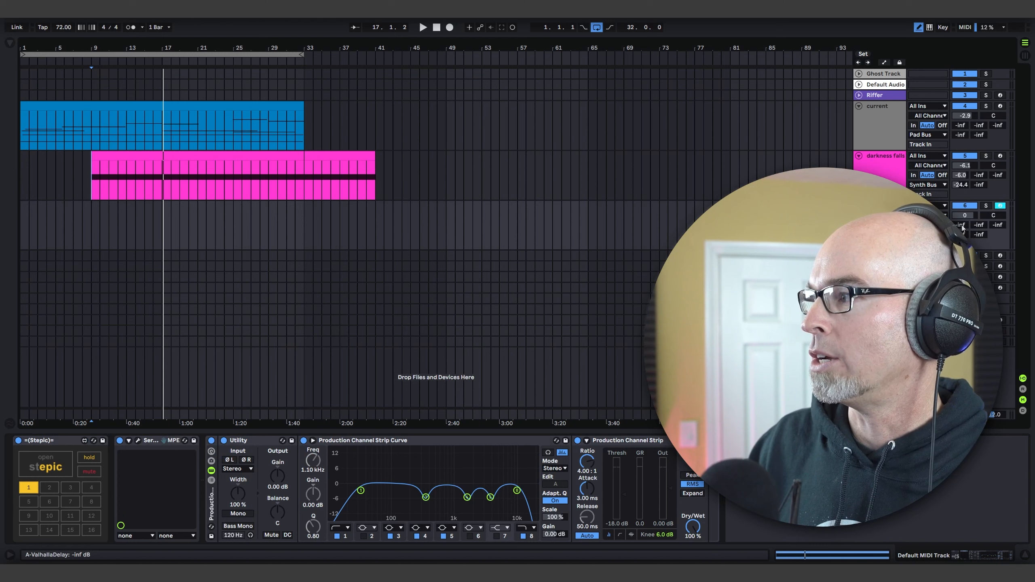
Step: Raise track 6's ValhallaDelay send to -9.7 dB, and play from bar 9 with the track volume at -4.8 dB
mouse_move(960, 225)
left_mouse_down()
mouse_move(960, 216)
mouse_move(960, 233)
left_mouse_up()
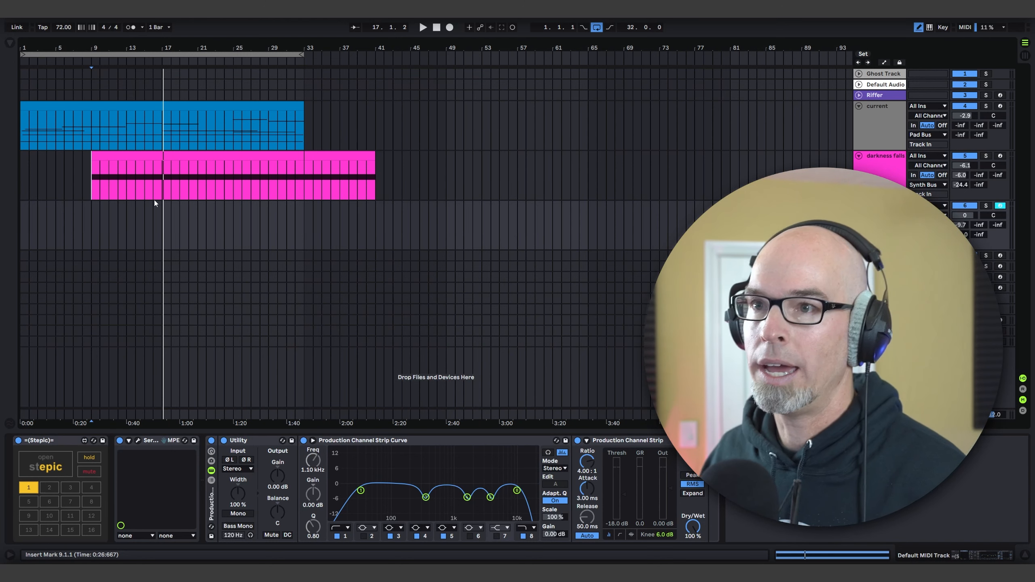
key("space")
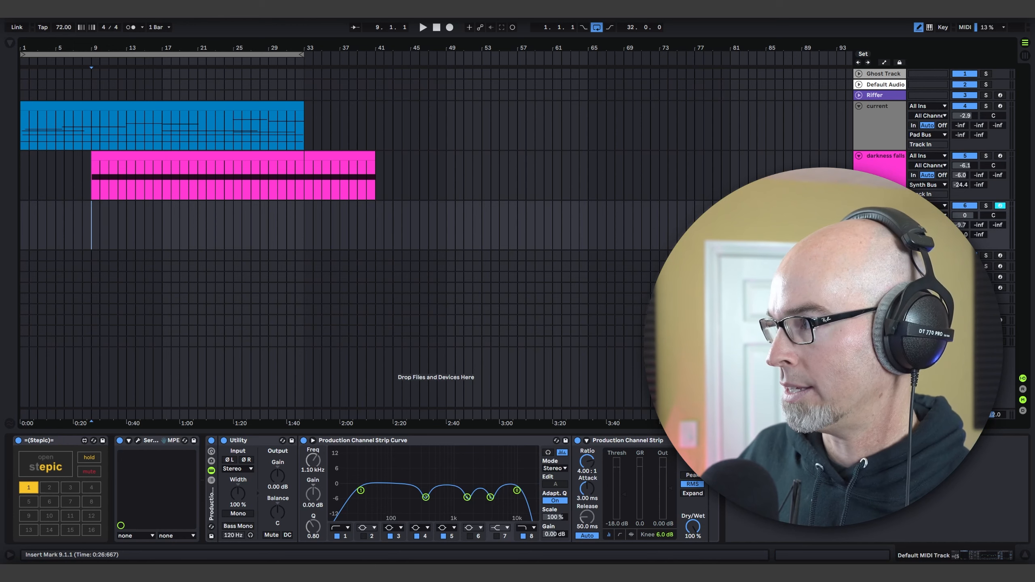
key("space")
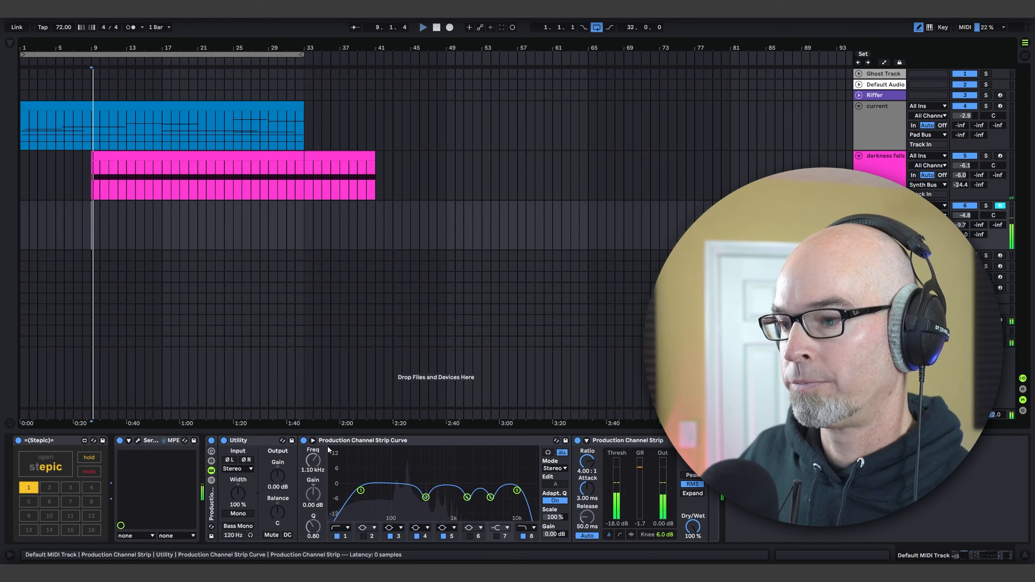
Step: Set track 6's Utility gain to -5 dB and raise its ValhallaDelay send to -4.0 dB while checking Serum during playback
left_click_drag(277, 473, 276, 486)
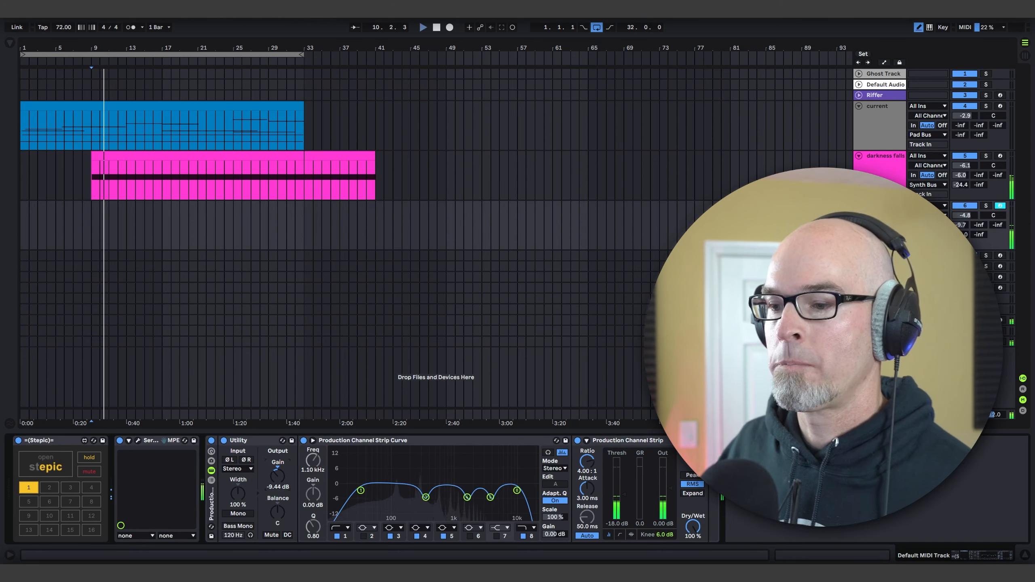
key("ctrl+z")
left_click(138, 441)
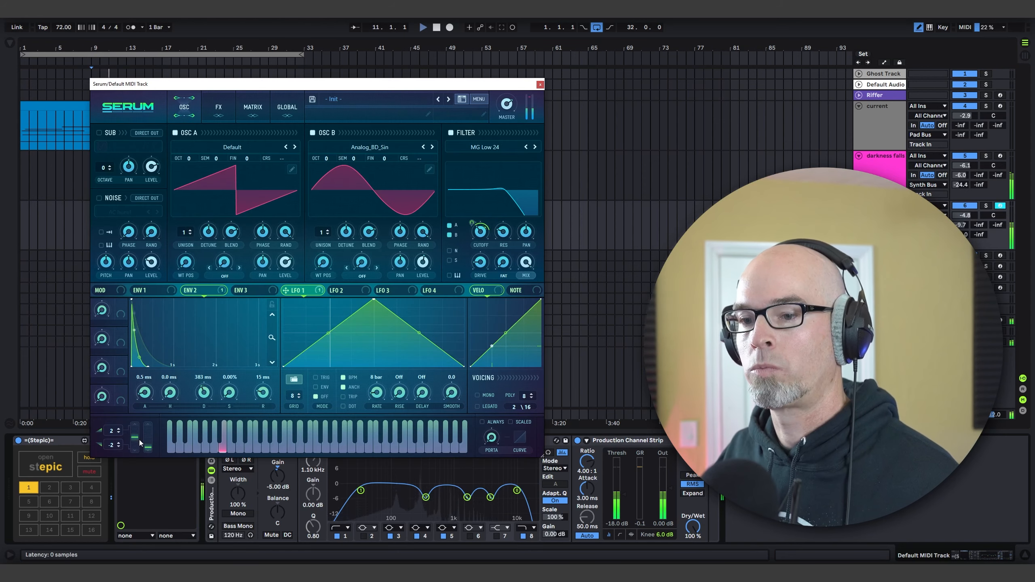
mouse_move(422, 86)
left_mouse_down()
mouse_move(407, 94)
mouse_move(411, 103)
left_mouse_up()
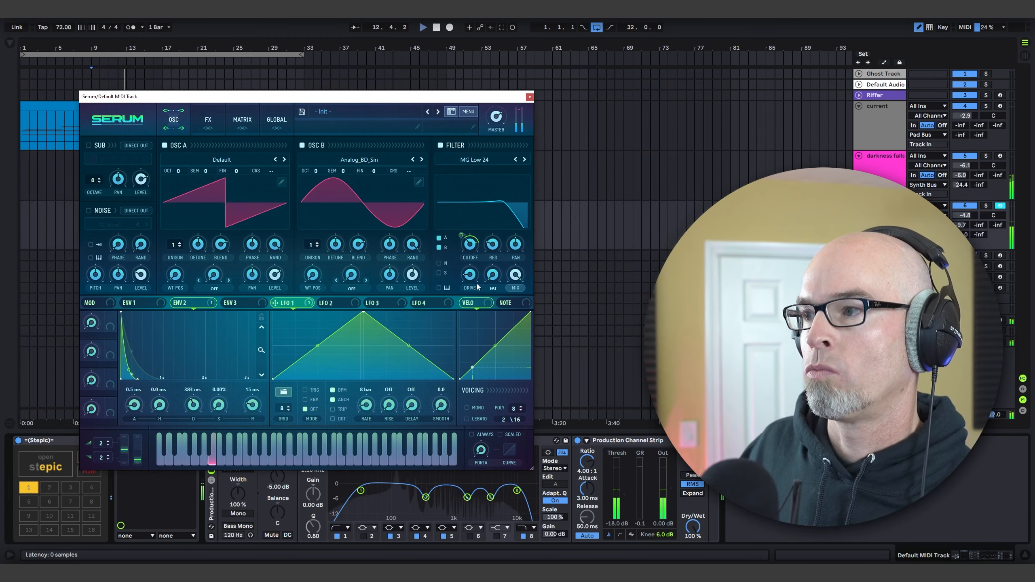
left_click_drag(961, 226, 961, 213)
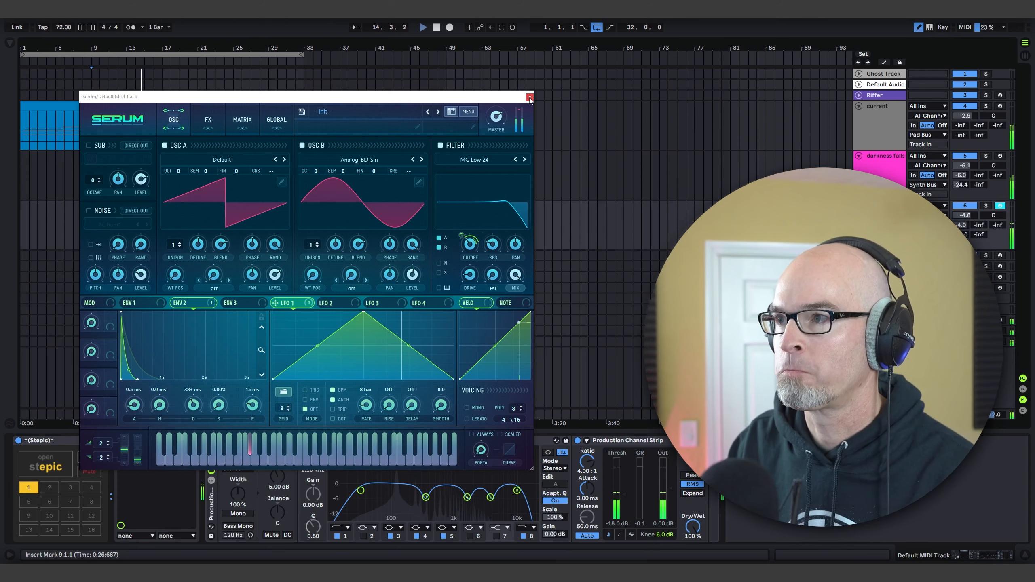
left_click(529, 98)
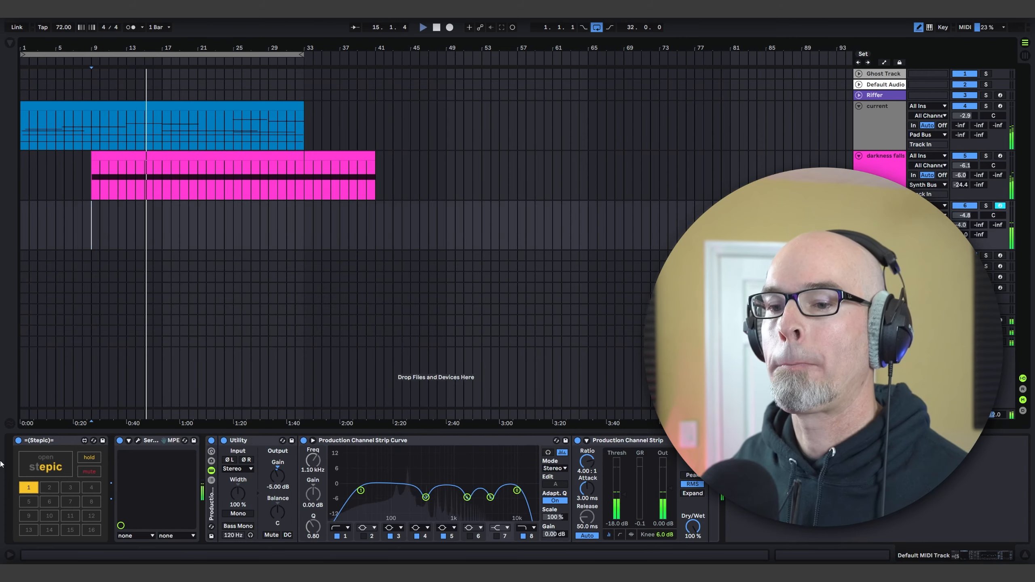
Step: Lower the first sequencer step's velocity to 21 in Stepic and close the sequencer
left_click(45, 456)
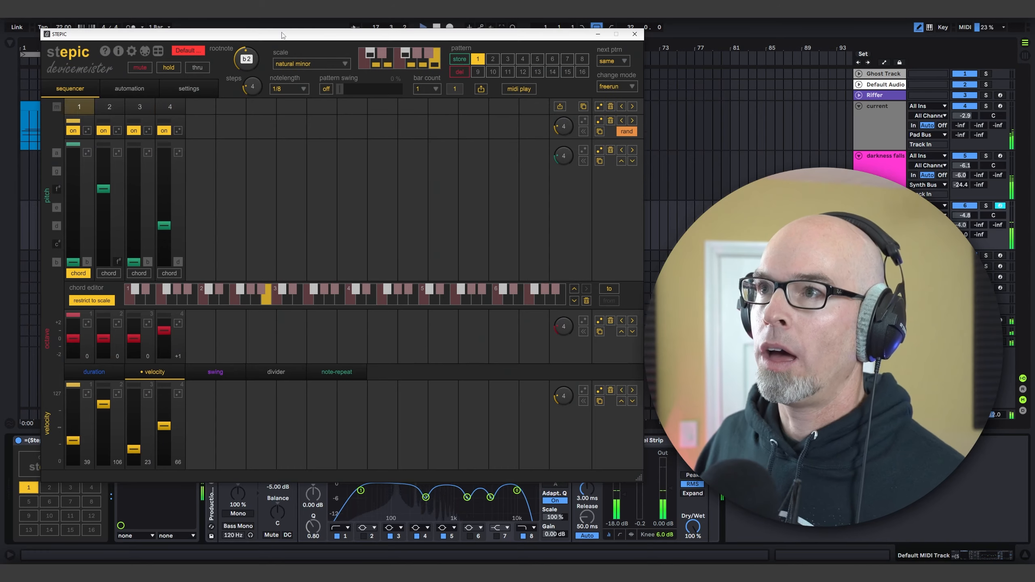
left_click_drag(282, 36, 314, 76)
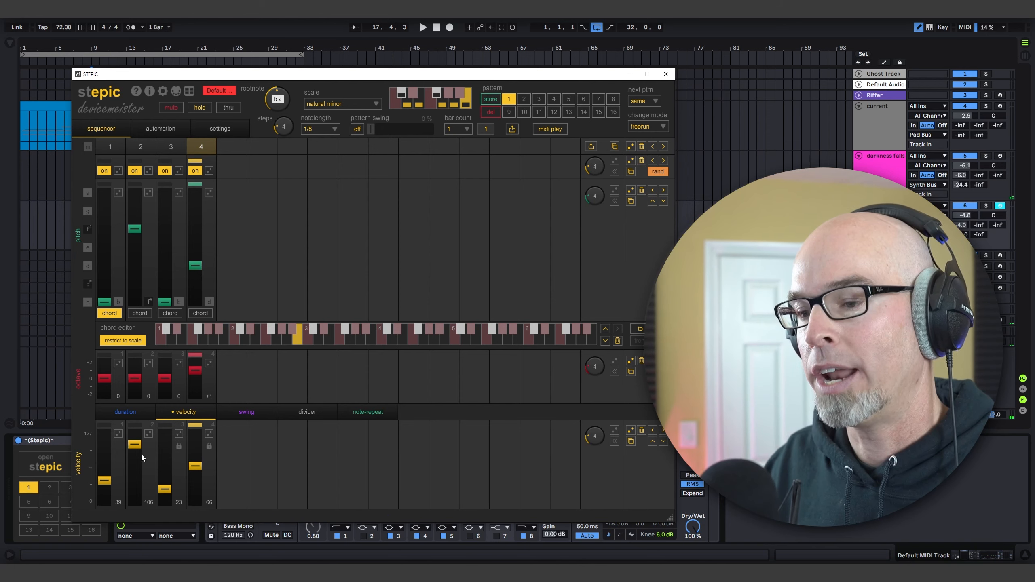
left_click_drag(105, 481, 109, 494)
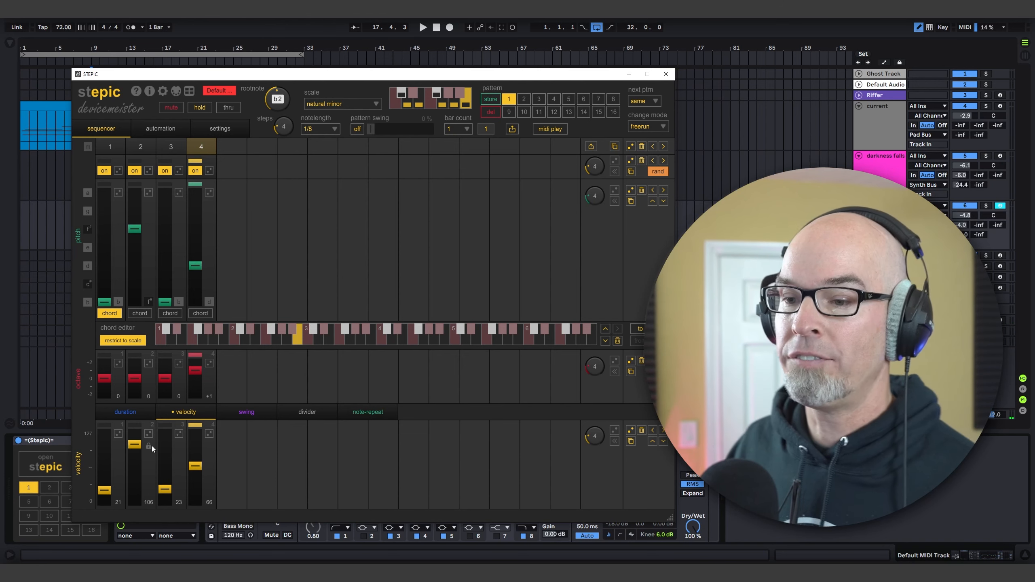
left_click(666, 74)
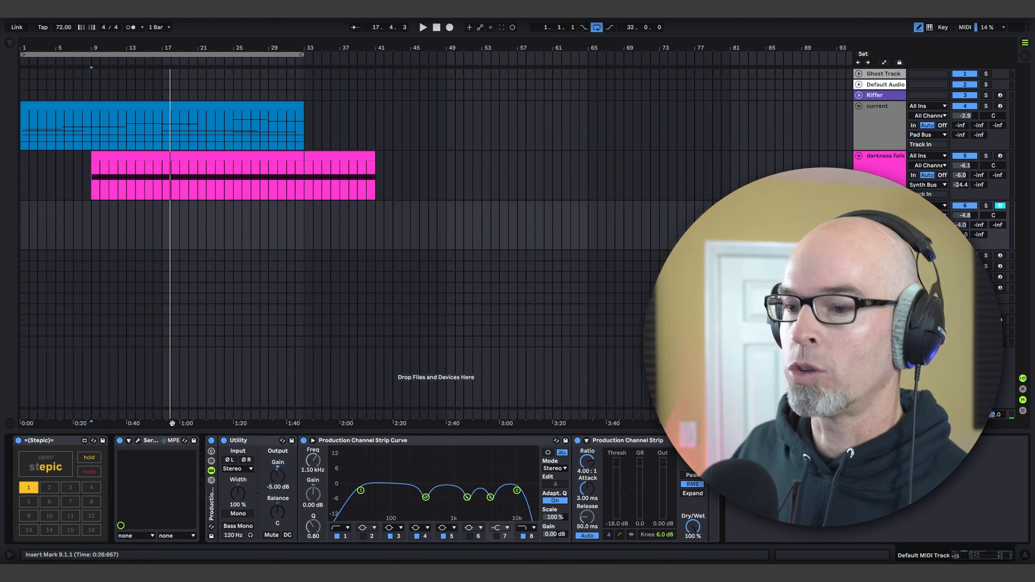
Step: Review how velocity, envelopes 1 and 2, and LFO 1 shape Serum's pluck, then close the synth
left_click(136, 441)
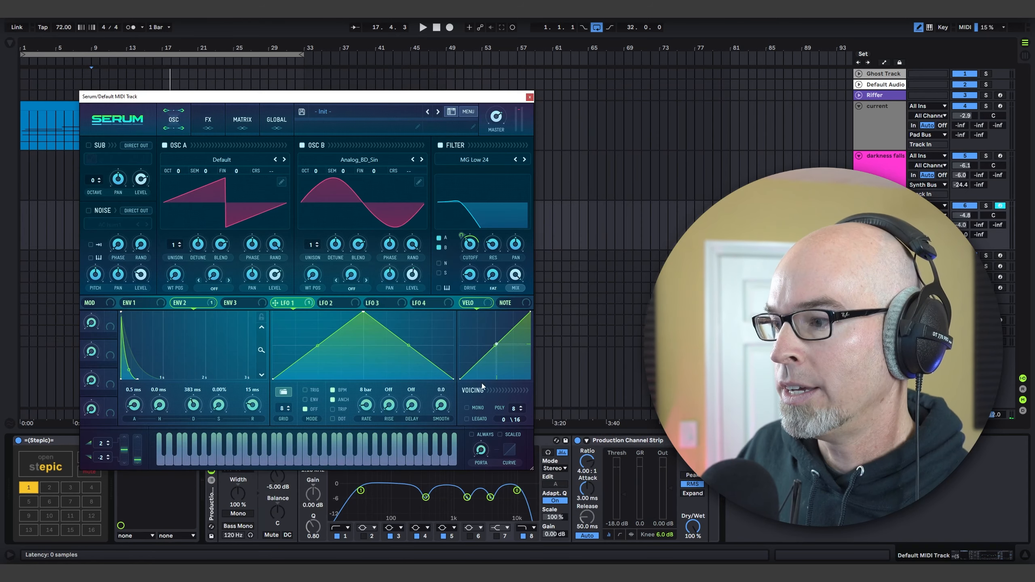
left_click_drag(474, 304, 465, 257)
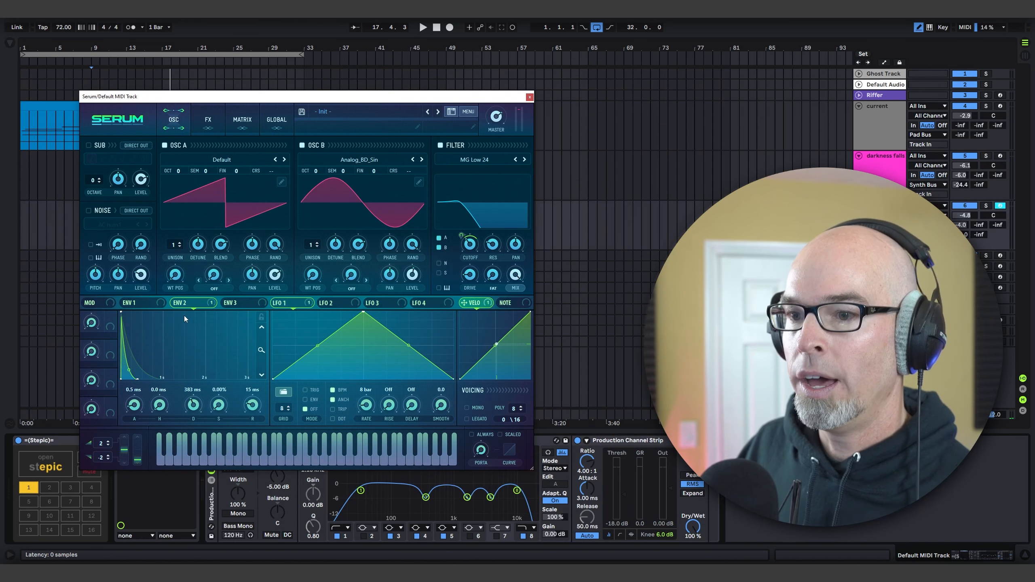
left_click(140, 305)
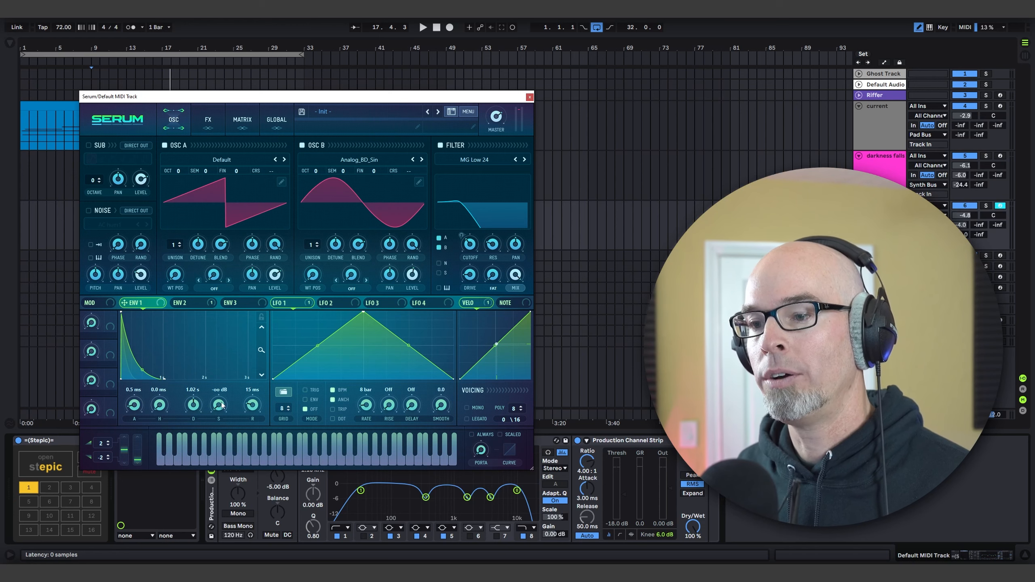
left_click(186, 304)
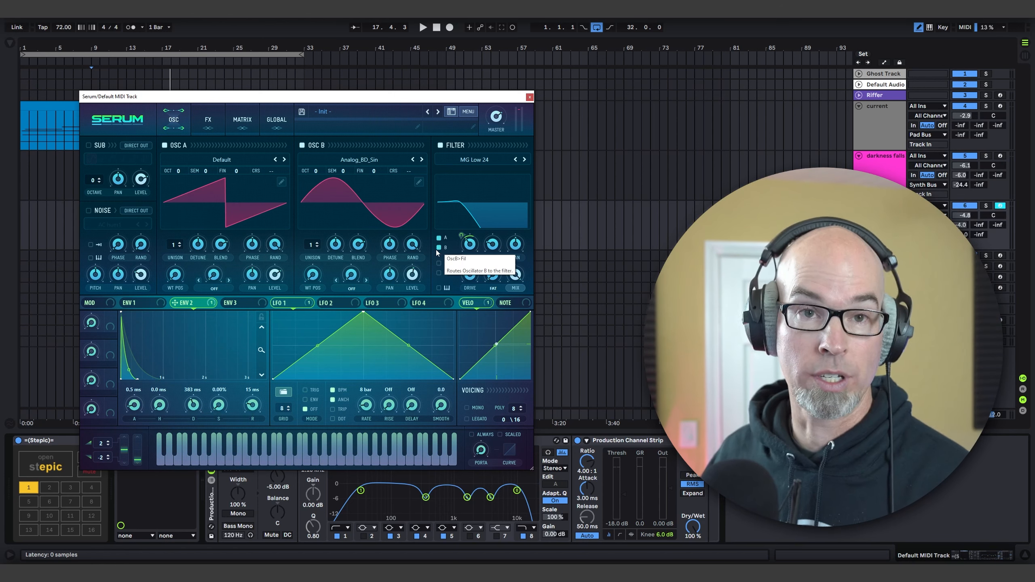
left_click(287, 302)
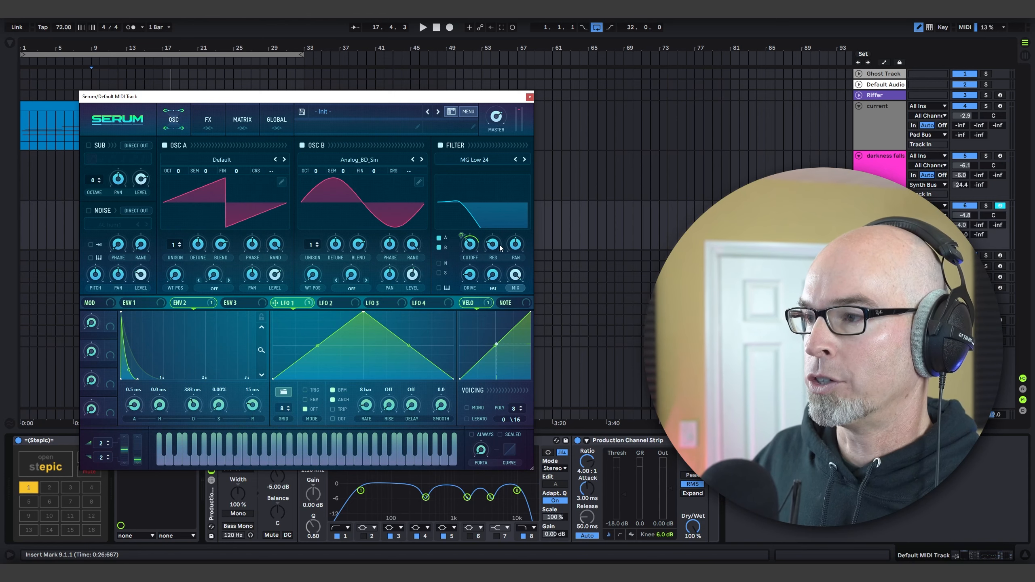
left_click(529, 96)
Step: Play from bar 9, check the Stepic pattern, and lower track 6's volume to -6.8 dB
key("space")
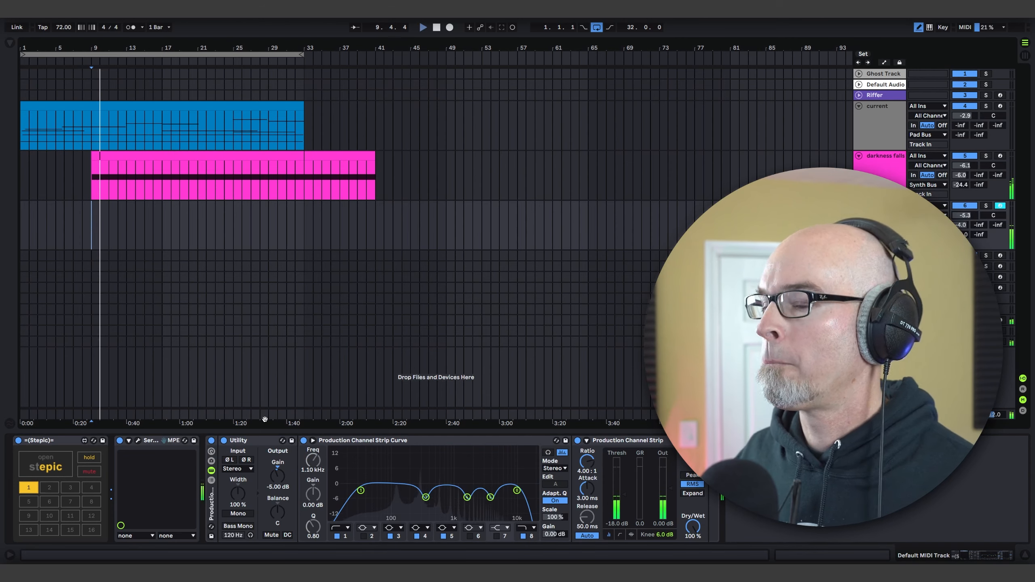
left_click(46, 464)
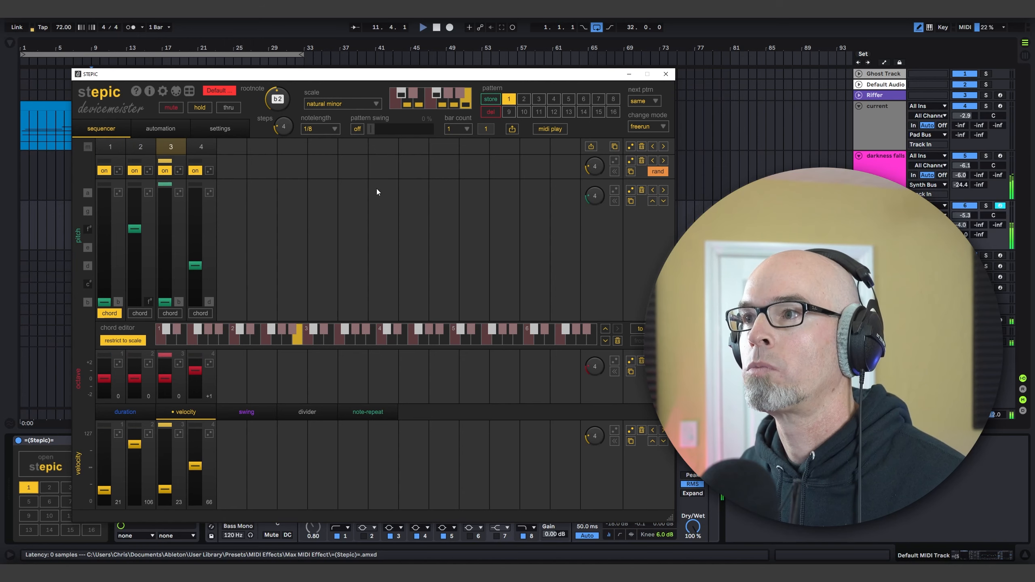
left_click_drag(964, 216, 964, 222)
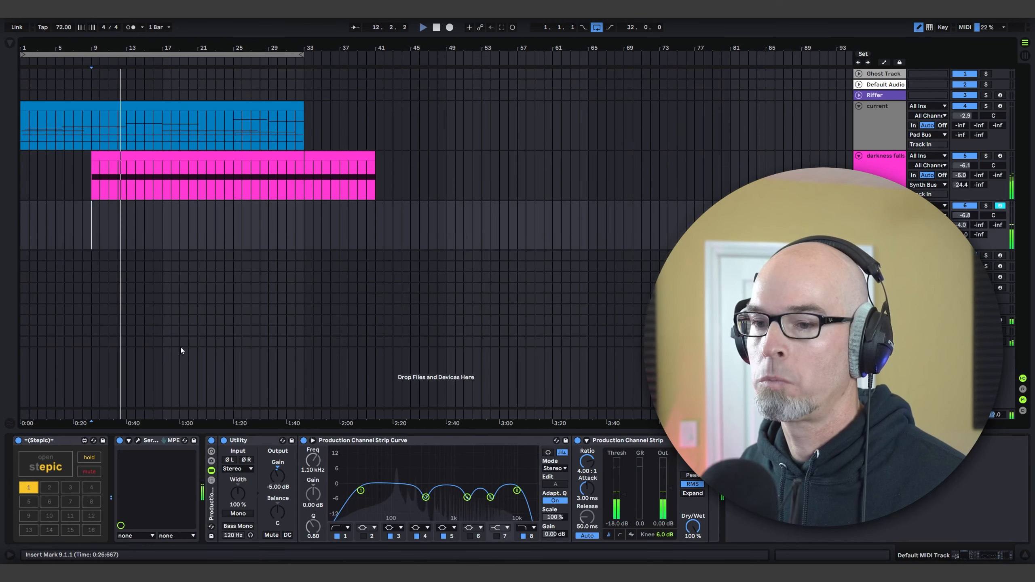
Step: Adjust the velocity modulation on Serum's filter cutoff and lower the cutoff slightly during playback, then close the synth
left_click(138, 440)
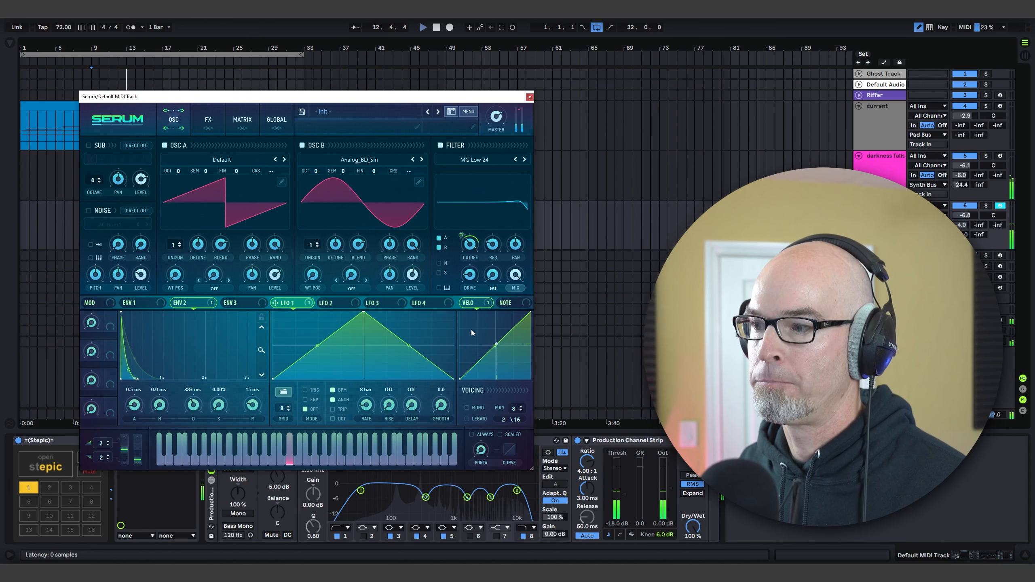
left_click_drag(472, 305, 463, 242)
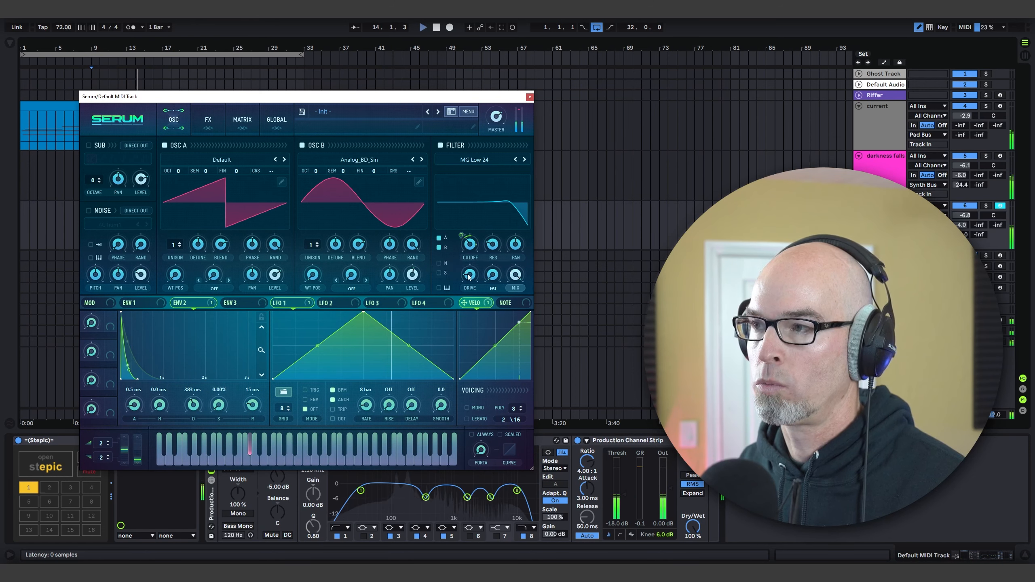
left_click(529, 97)
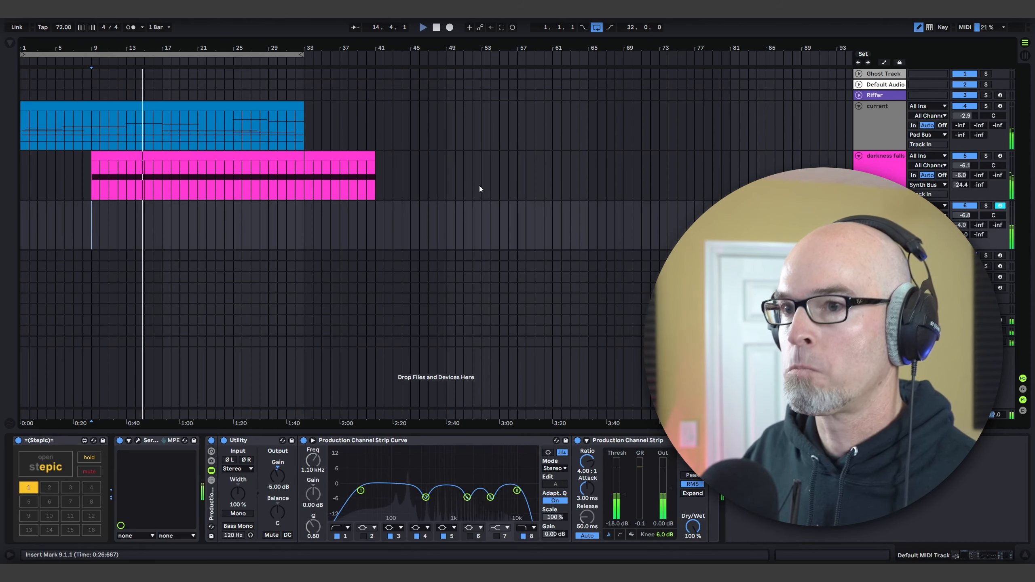
left_click(138, 441)
left_click_drag(472, 247, 473, 253)
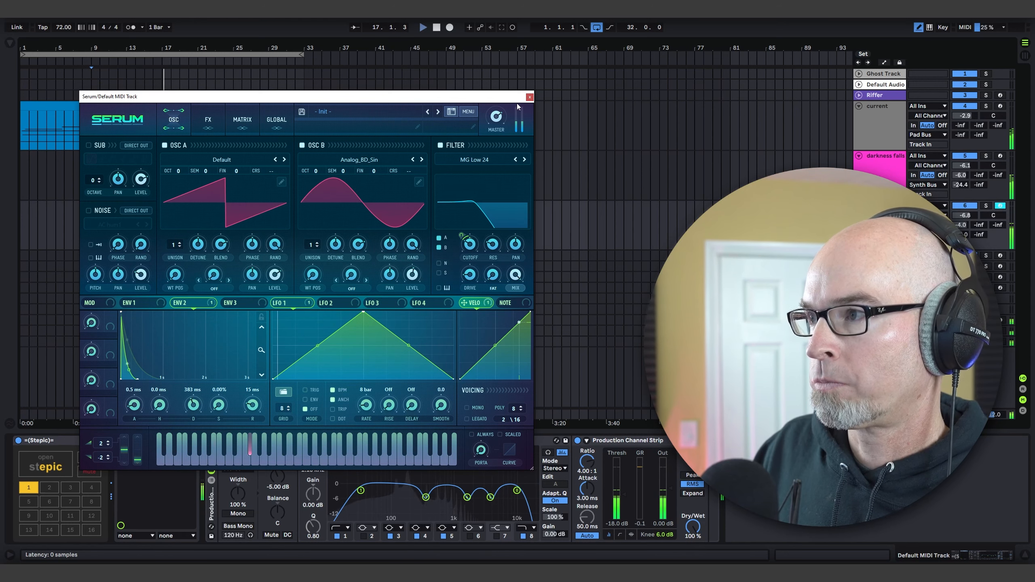
left_click(529, 97)
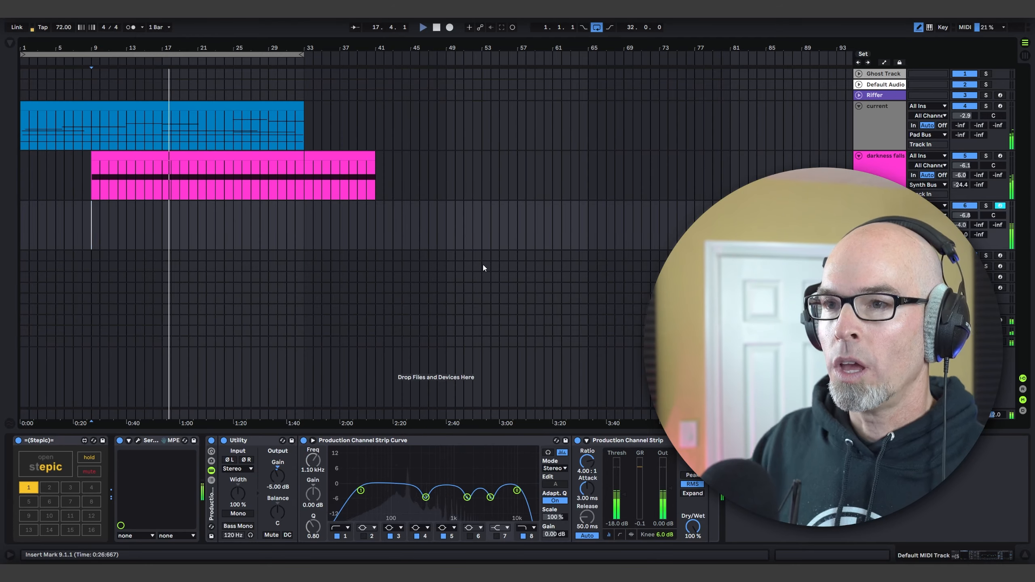
Step: Examine the ValhallaDelay settings on return A in the Session view, then return to the arrangement
left_click(1025, 54)
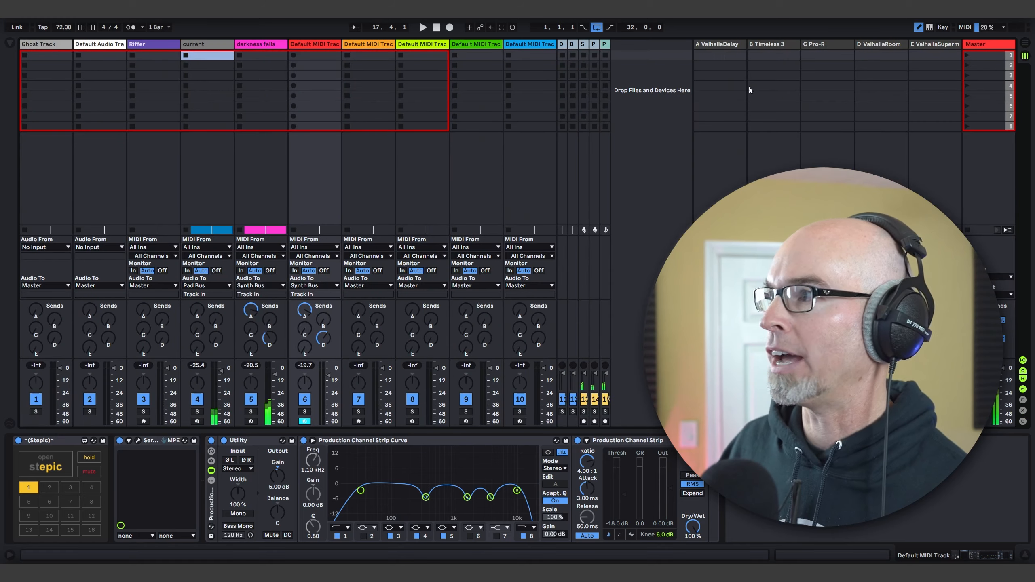
left_click(723, 45)
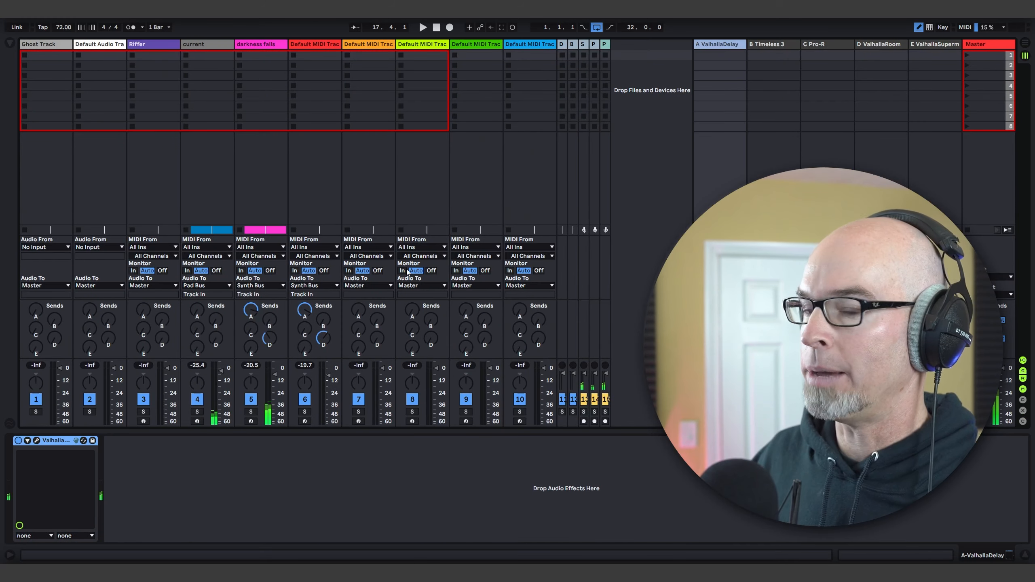
left_click(36, 441)
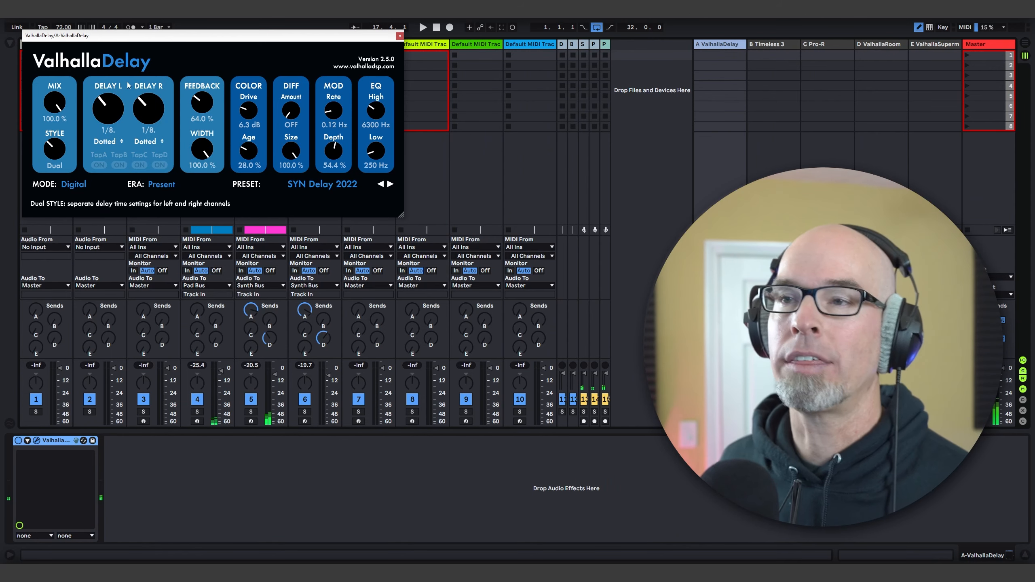
left_click_drag(127, 39, 141, 95)
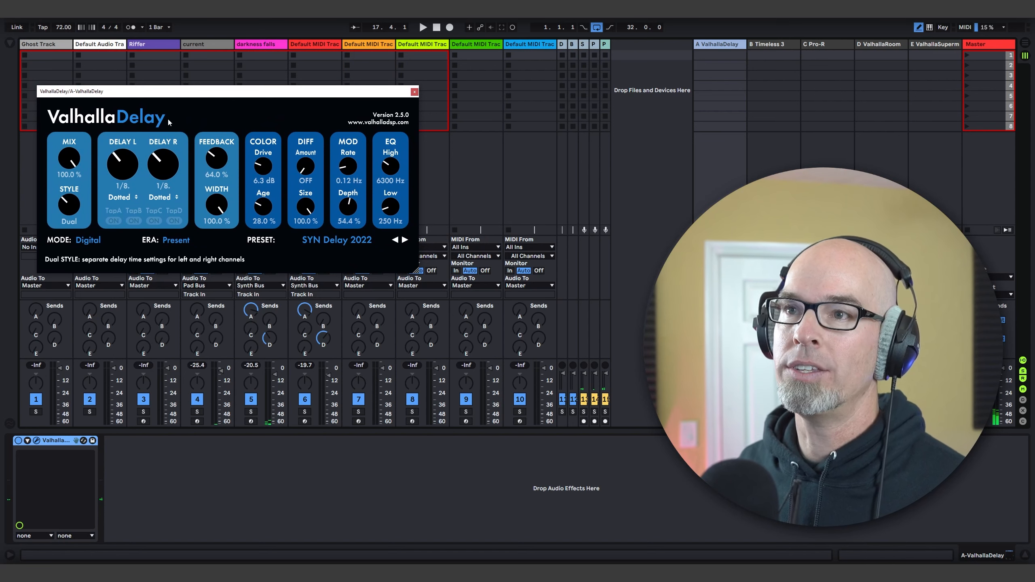
left_click(414, 92)
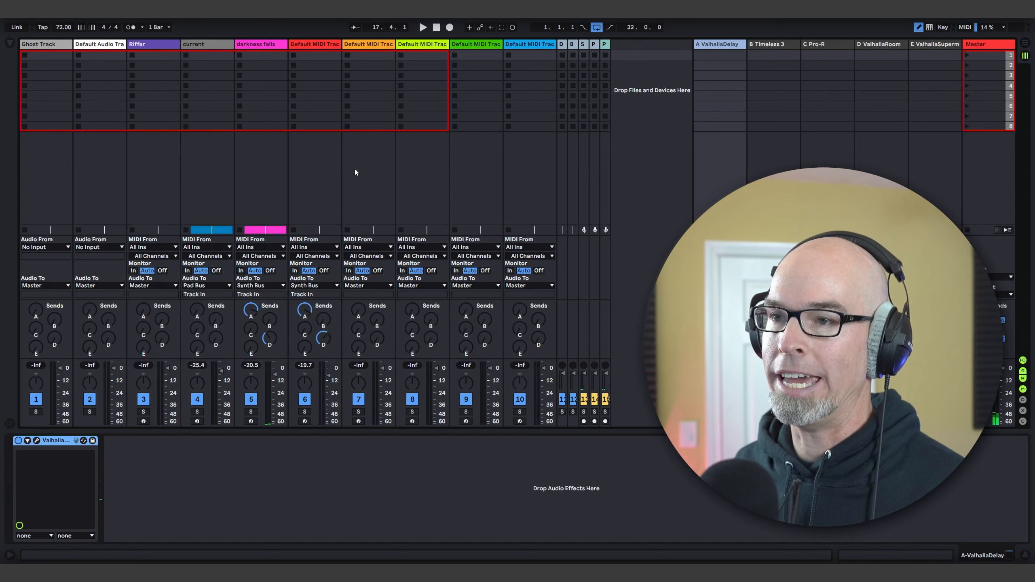
left_click(1023, 44)
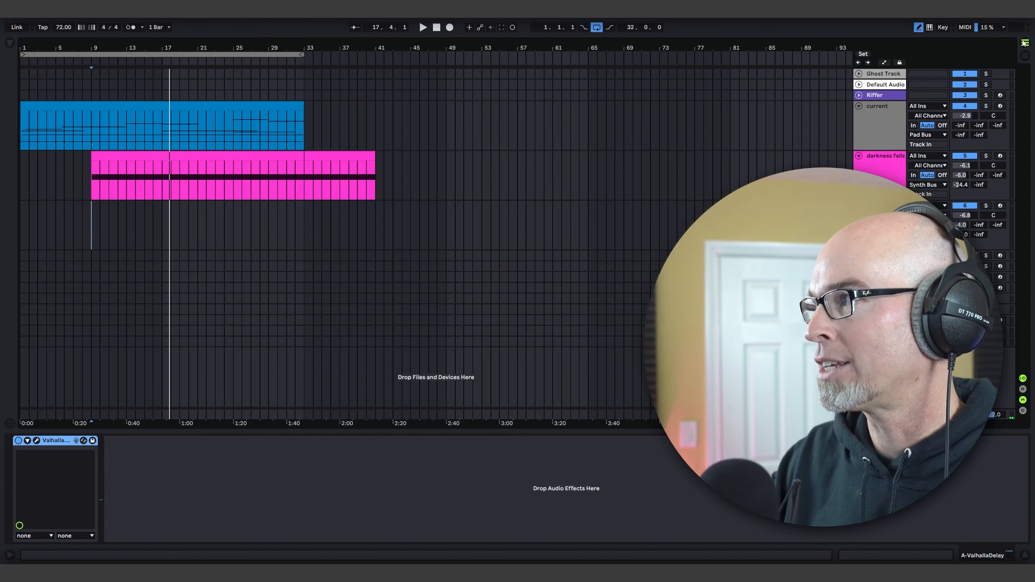
Step: Play from bar 9 and lower track 6's volume to -7.4 dB
key("space")
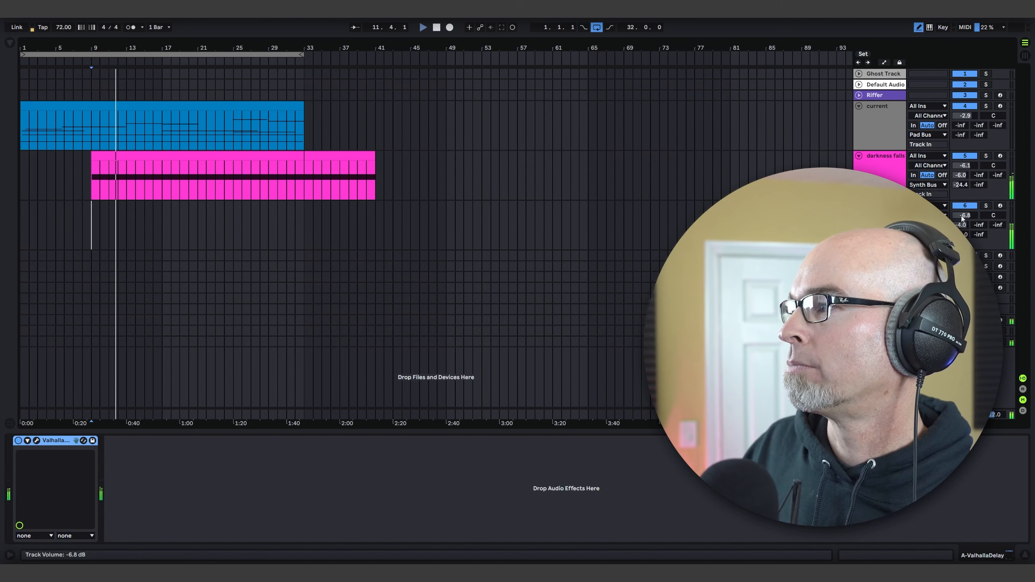
left_click_drag(965, 215, 964, 218)
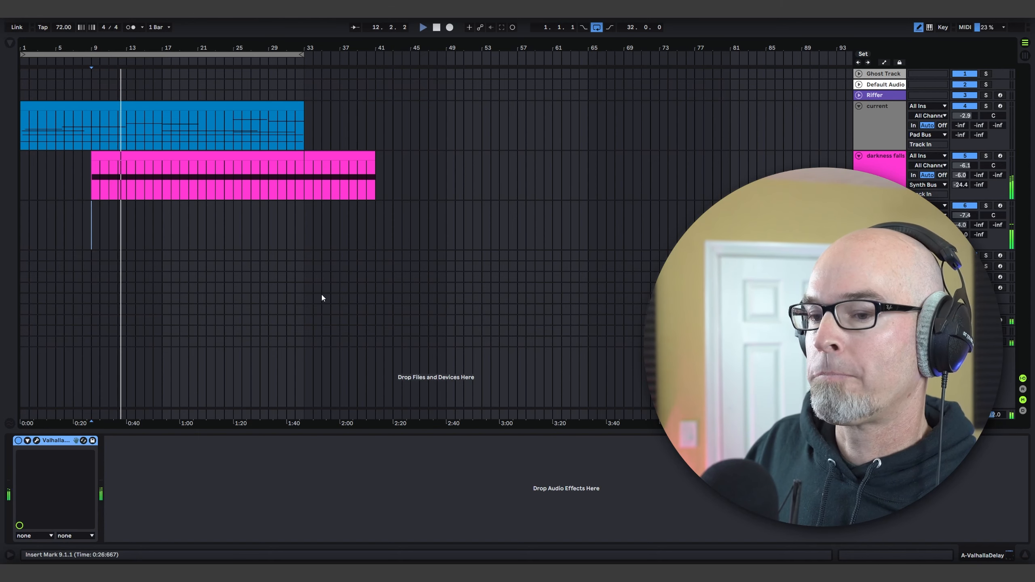
Step: Audition C# against D as the pitch of Stepic's fourth step during playback, ending on D
left_click(879, 205)
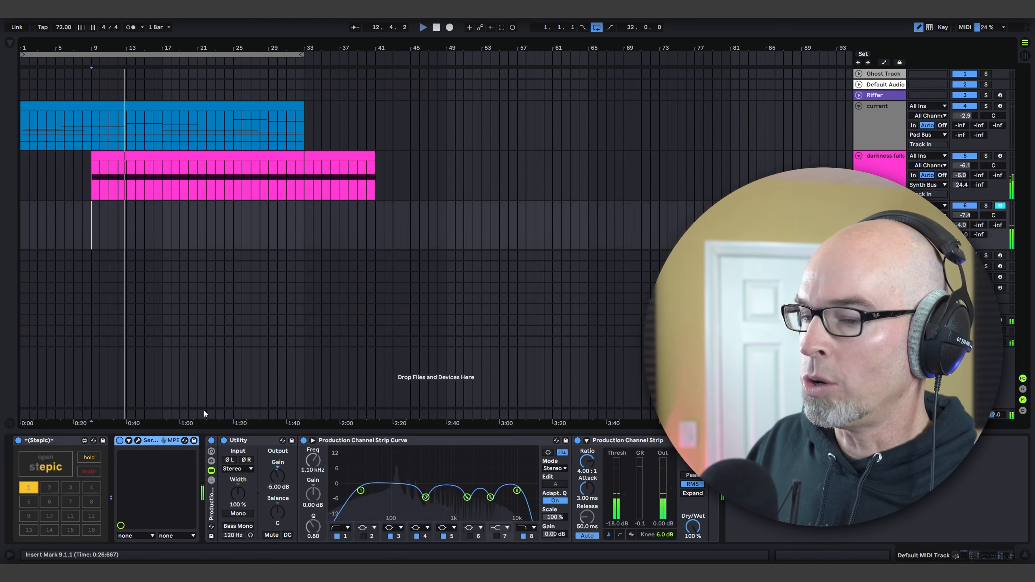
left_click(49, 466)
left_click_drag(196, 277, 197, 285)
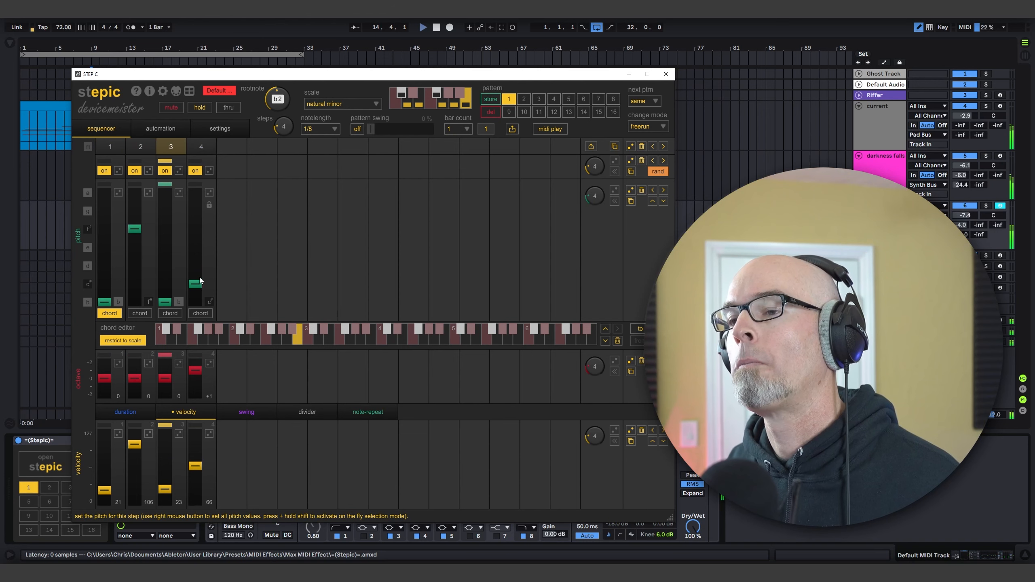
left_click_drag(200, 282, 197, 272)
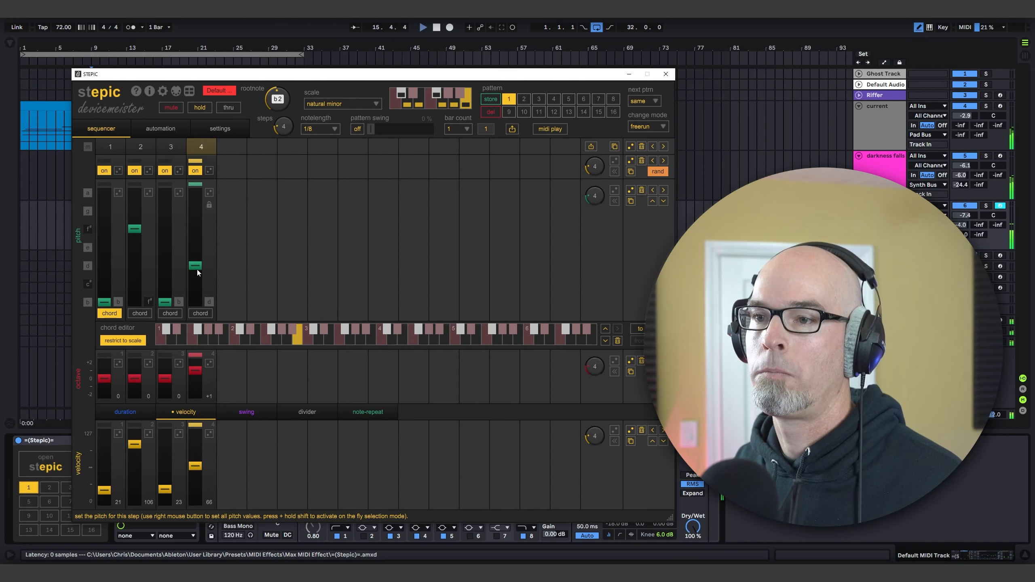
left_click_drag(196, 275, 197, 282)
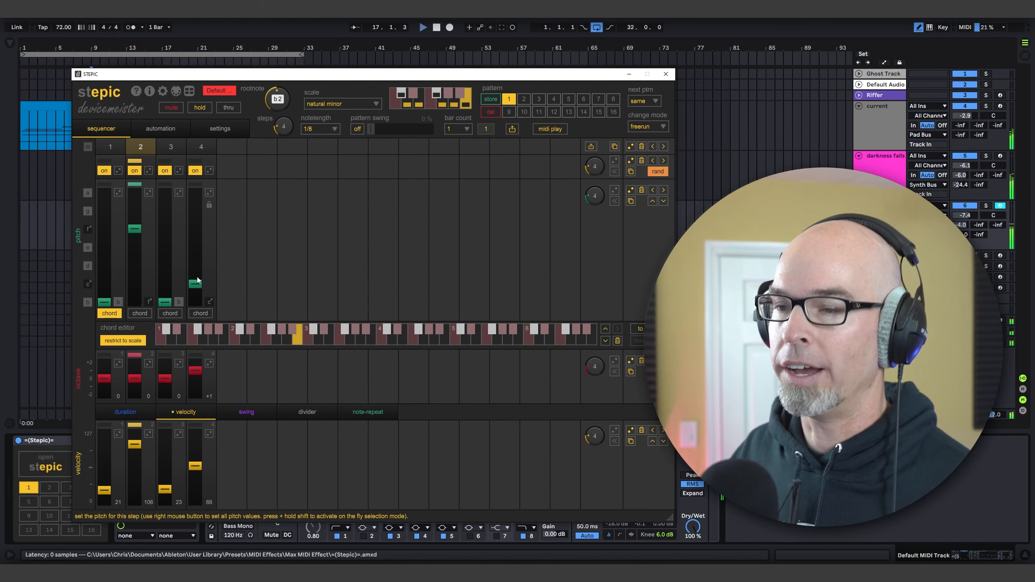
left_click_drag(197, 282, 195, 274)
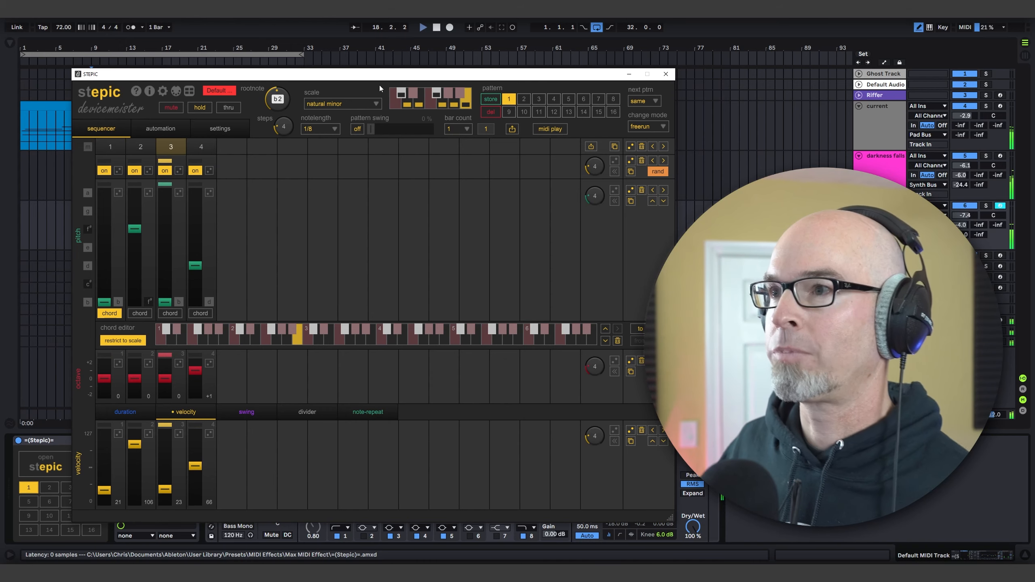
Step: Close Stepic, stop playback, and place the insert marker at bar 17 on track 6
left_click_drag(302, 82, 575, 182)
left_click(162, 227)
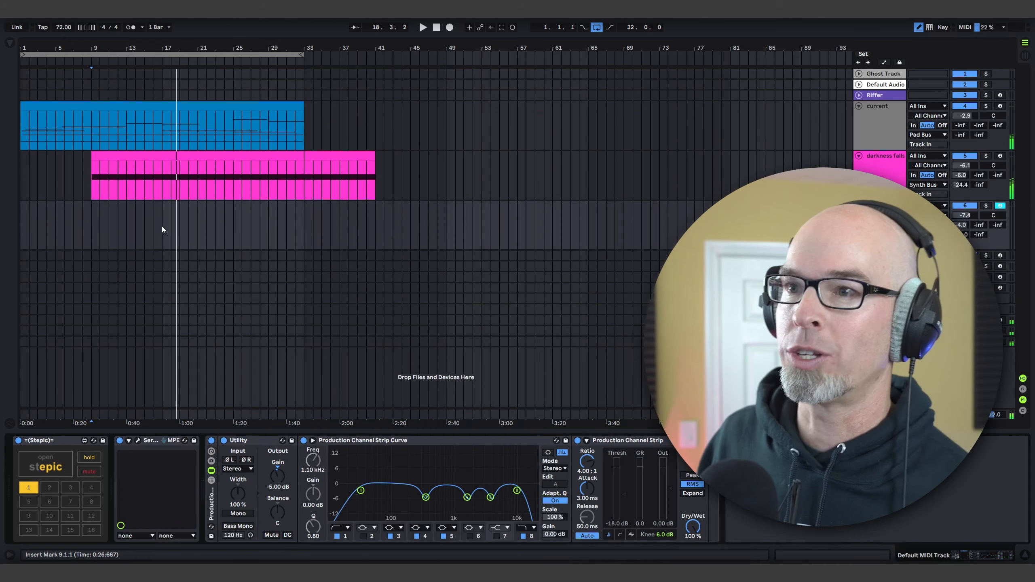
key("space")
Step: Reopen Stepic, set its bar count to 2, and reposition its window to leave track 6's lane exposed
left_click(36, 473)
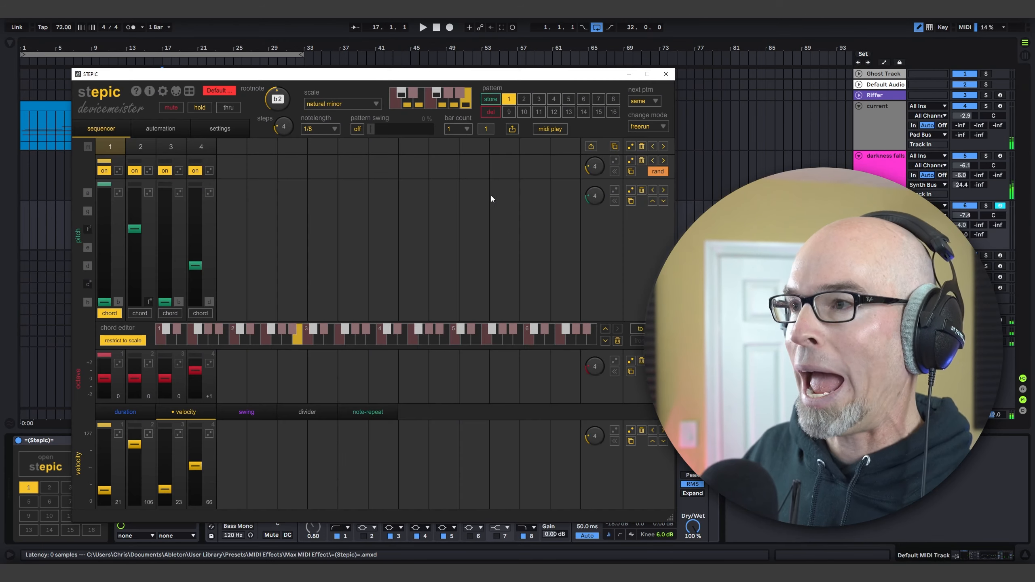
left_click_drag(276, 86, 659, 84)
left_click(708, 140)
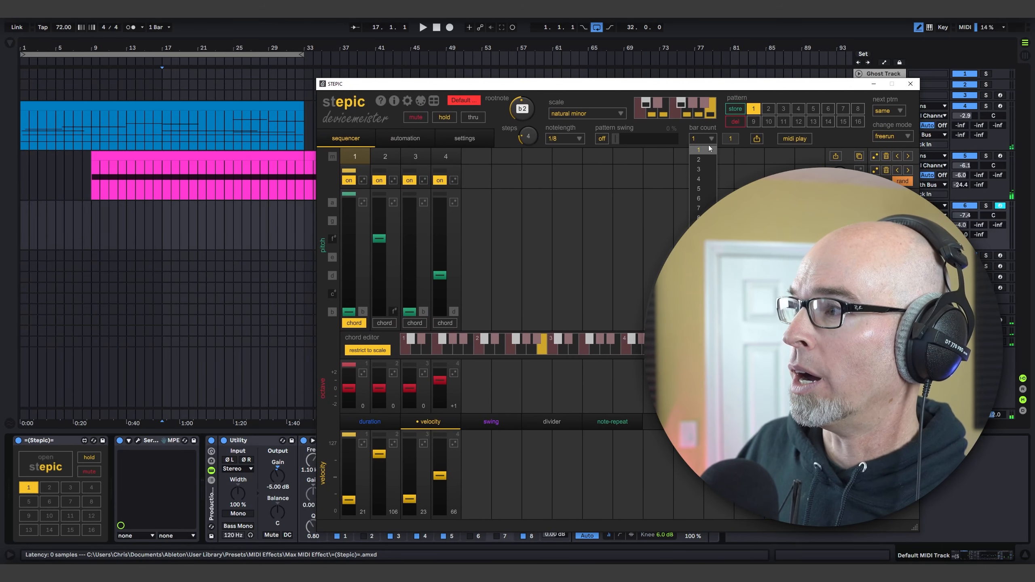
left_click(709, 160)
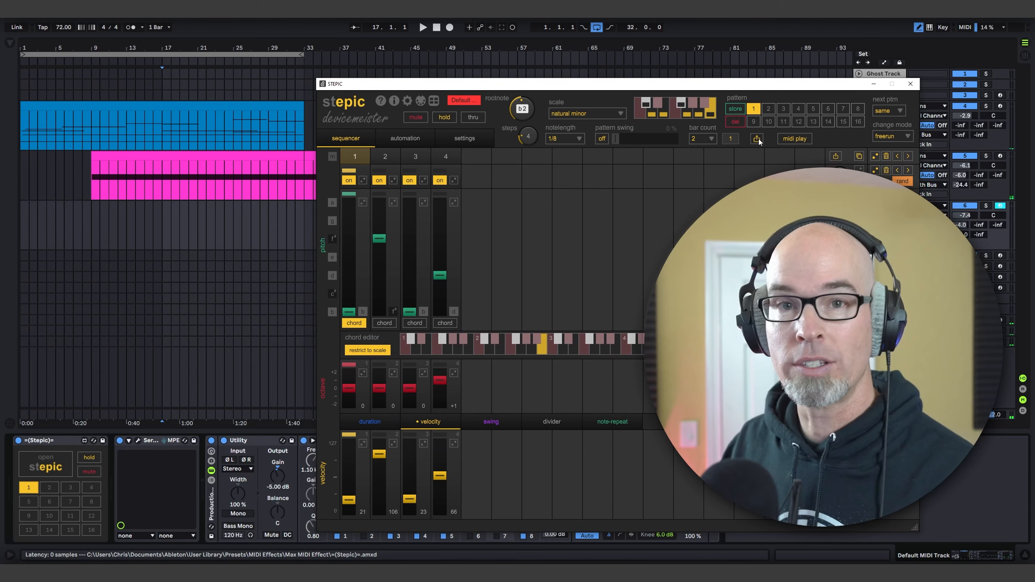
left_click_drag(744, 86, 669, 59)
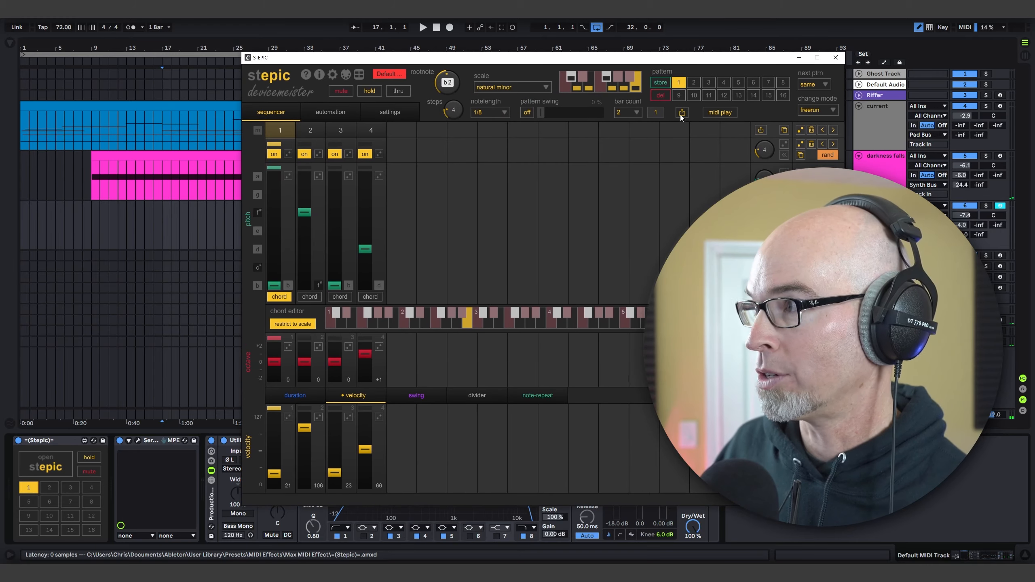
Step: Place the Stepic pattern on track 6 at bar 17, and a variation with the fourth step's pitch at C# at bar 18
left_click_drag(681, 114, 166, 224)
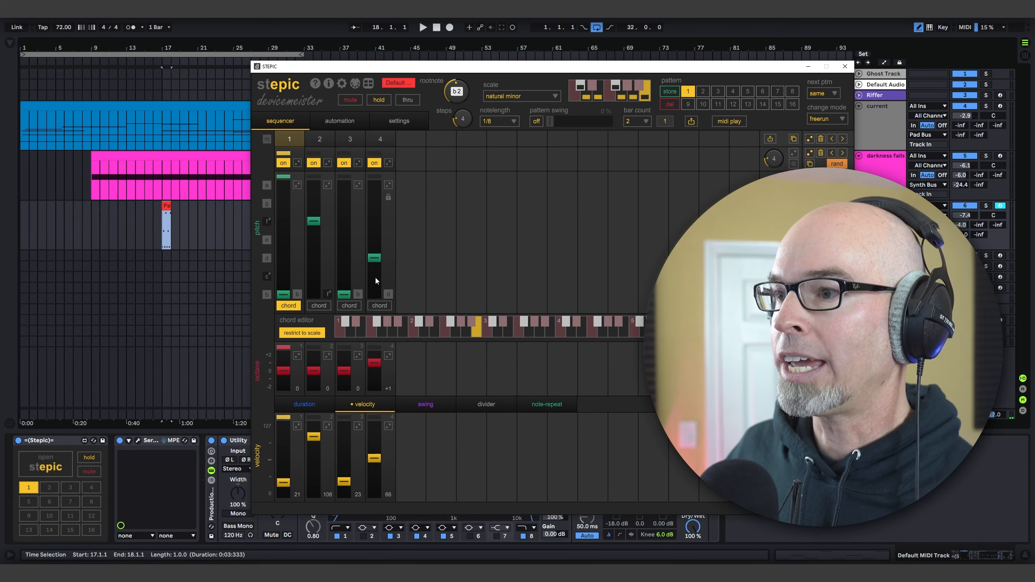
left_click(376, 281)
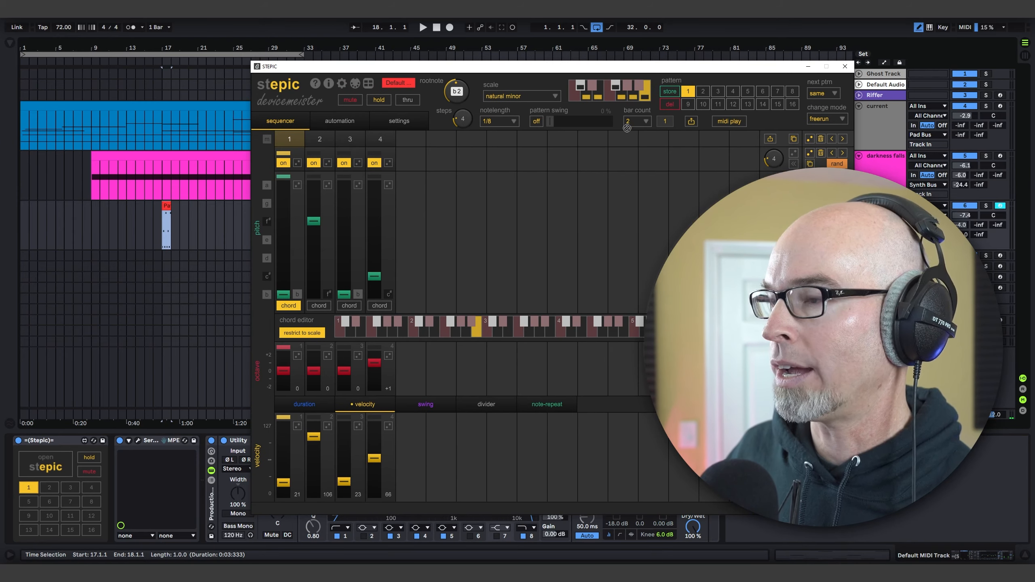
mouse_move(167, 228)
left_mouse_down()
mouse_move(187, 235)
mouse_move(171, 239)
left_mouse_up()
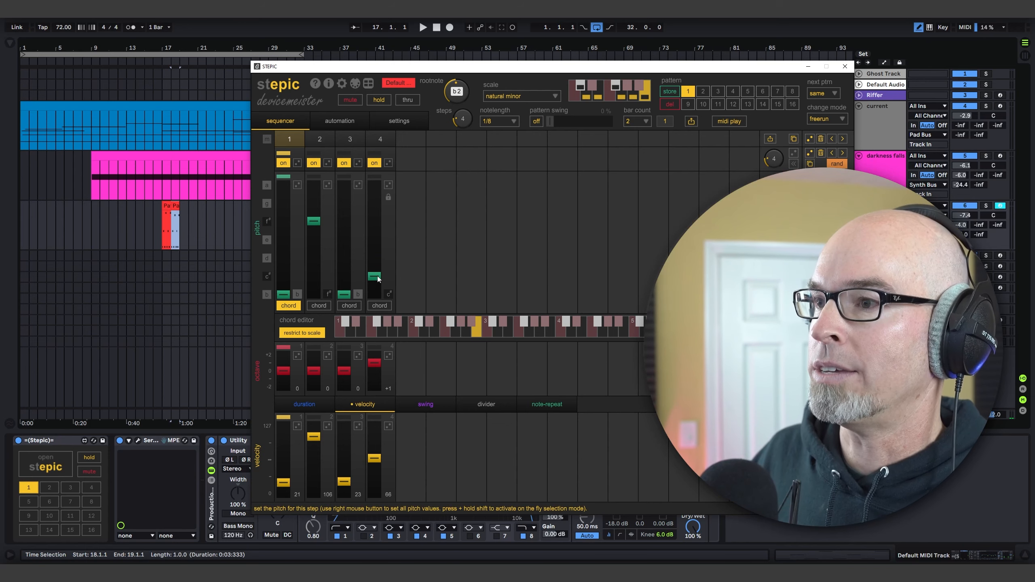
Step: Add a bar 19 pattern with the fourth step at G, octave 0, and a bar 20 pattern with the fourth step at B
left_click_drag(378, 279, 375, 202)
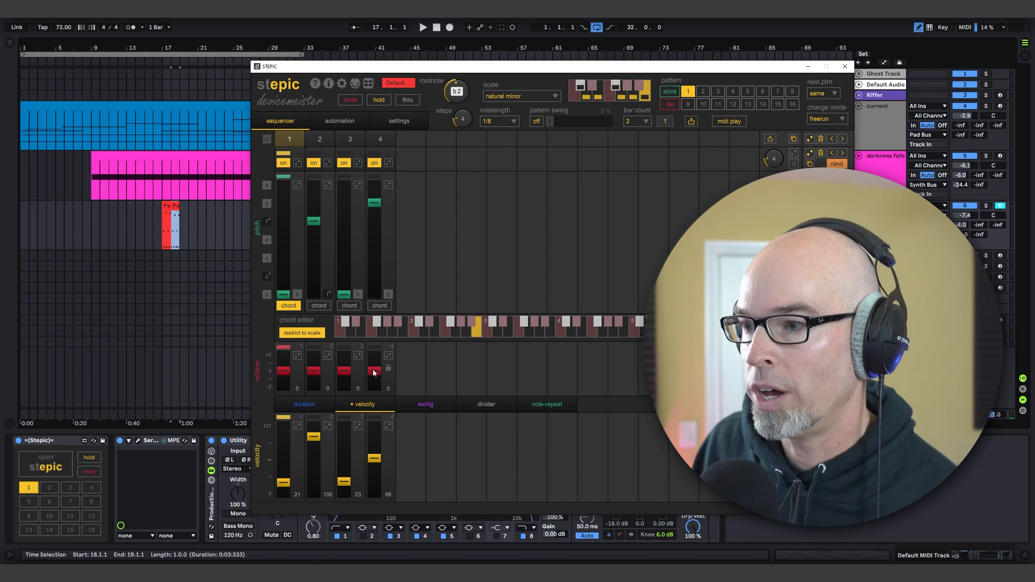
left_click_drag(689, 122, 184, 236)
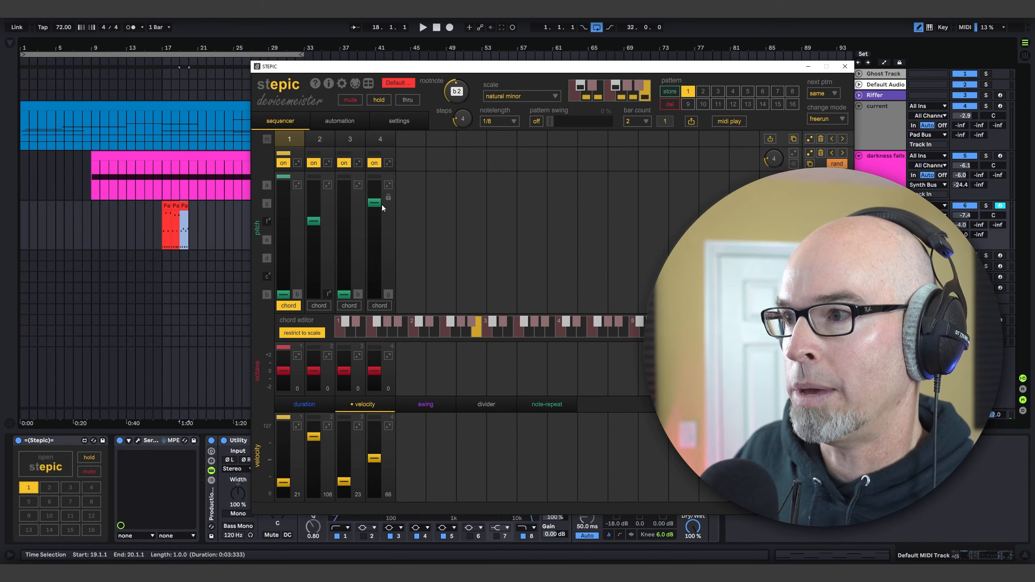
left_click_drag(376, 206, 379, 296)
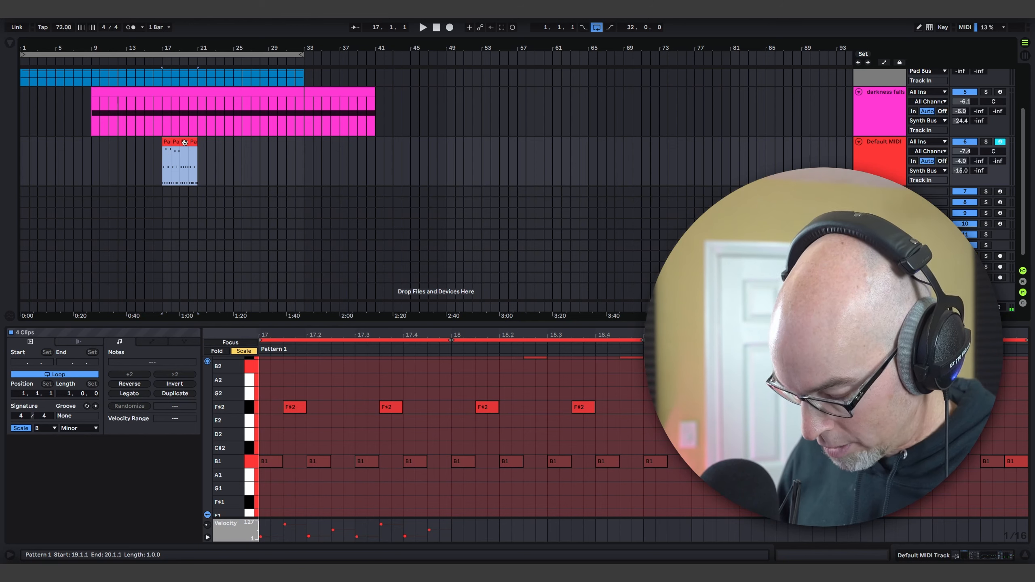
Step: Consolidate the four one-bar pattern clips into a single clip and play it with the note editor enlarged
key("ctrl+j")
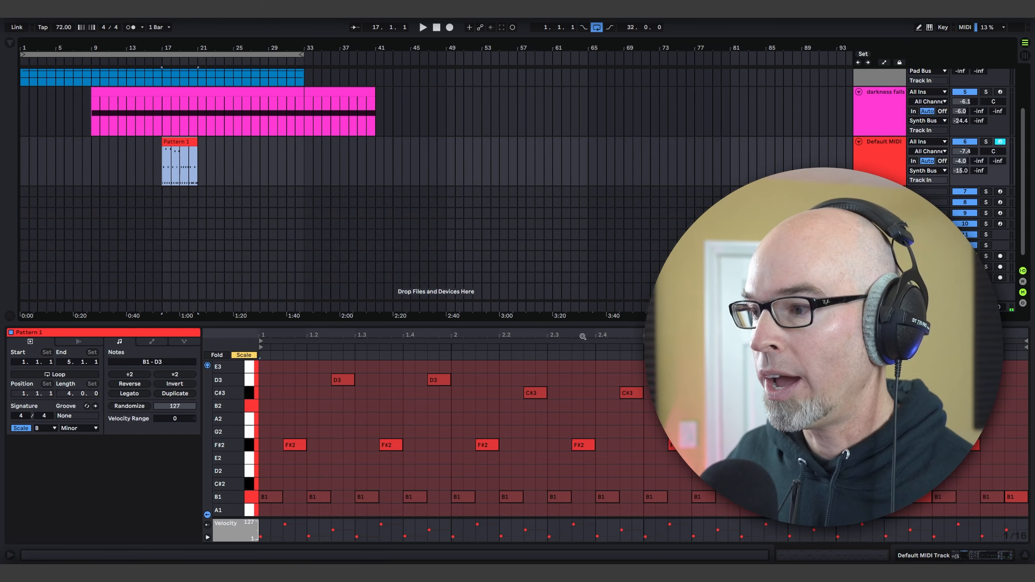
left_click_drag(577, 324, 578, 128)
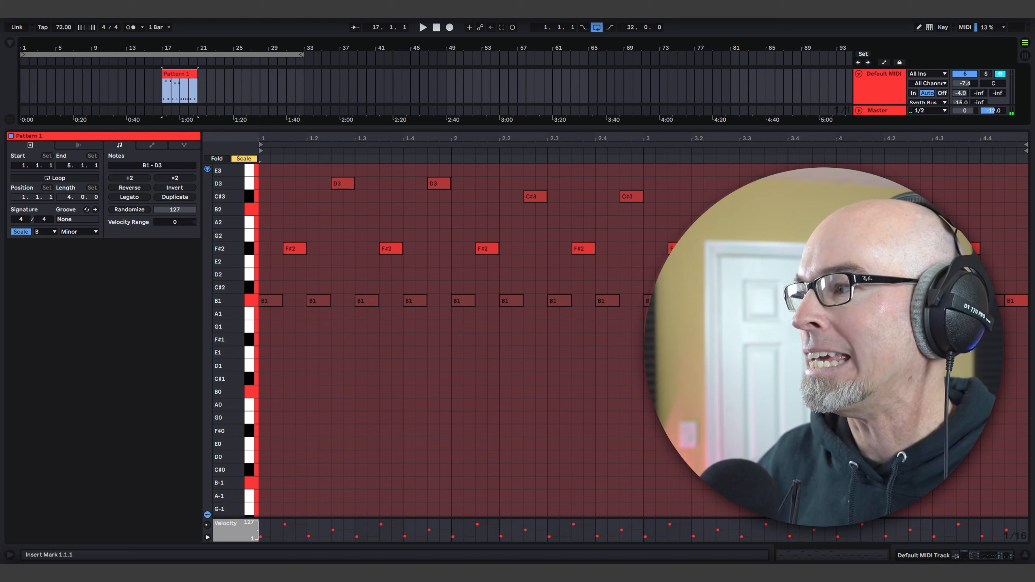
key("space")
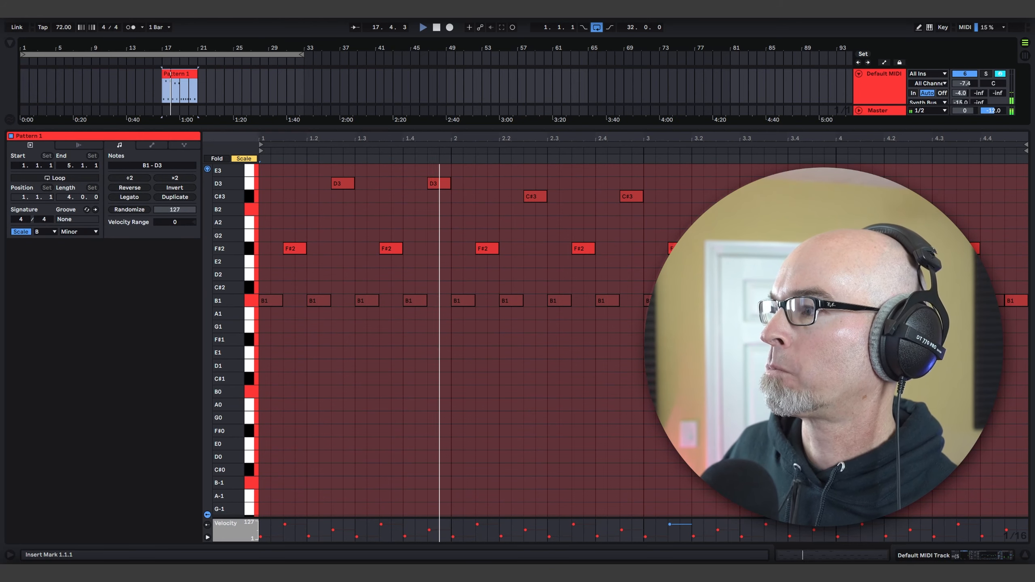
Step: Raise the fourth-step notes in the clip's bar 4 to B2, moving the last one to 4.4.2, and replay the clip
left_click(680, 248)
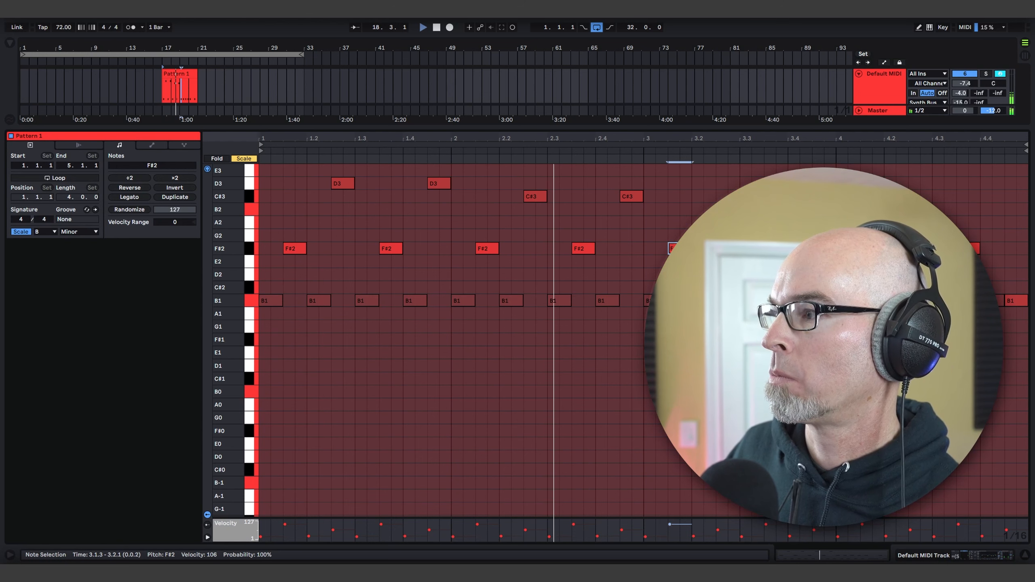
left_click(727, 223)
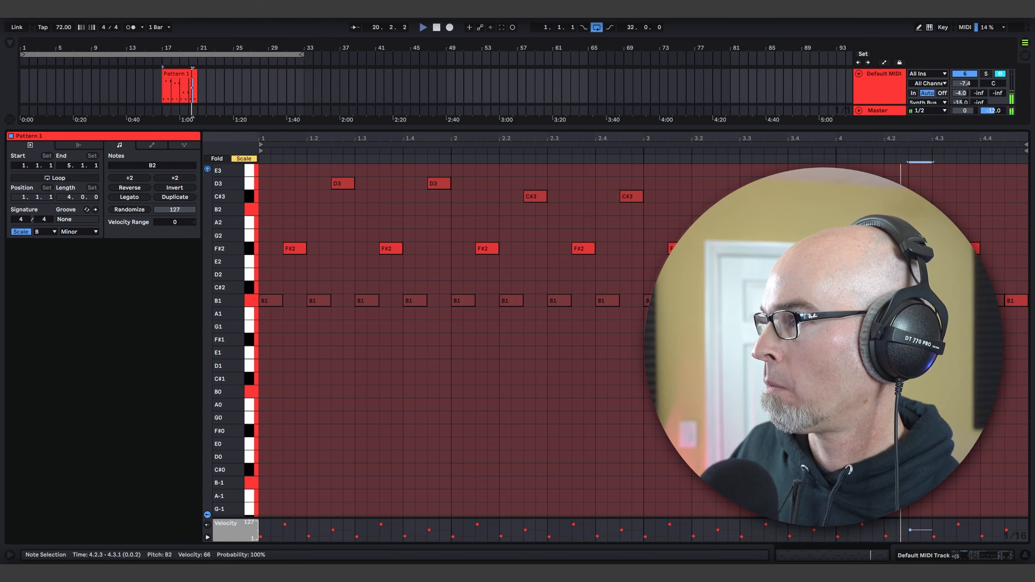
left_click_drag(1015, 300, 1004, 209)
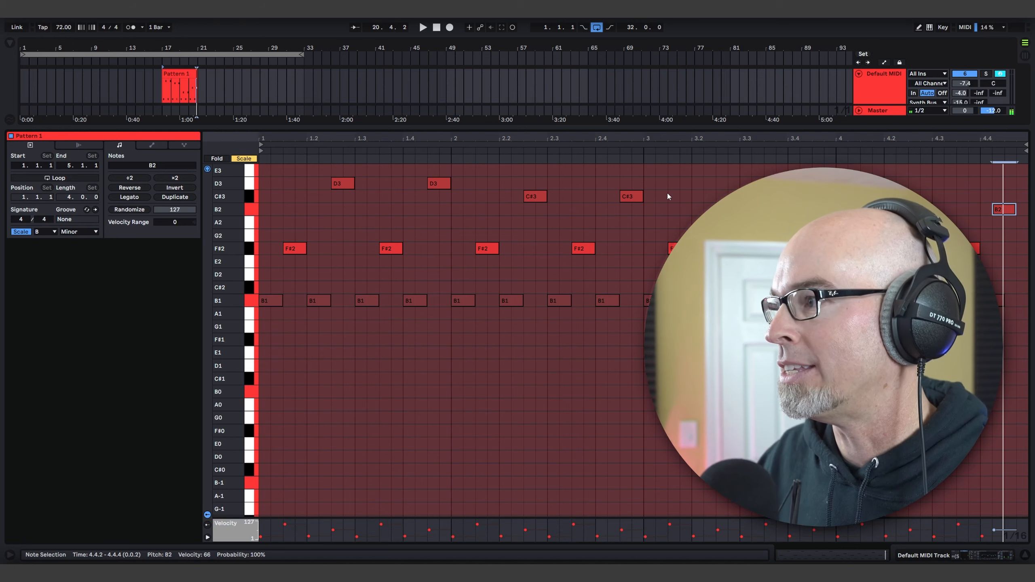
key("space")
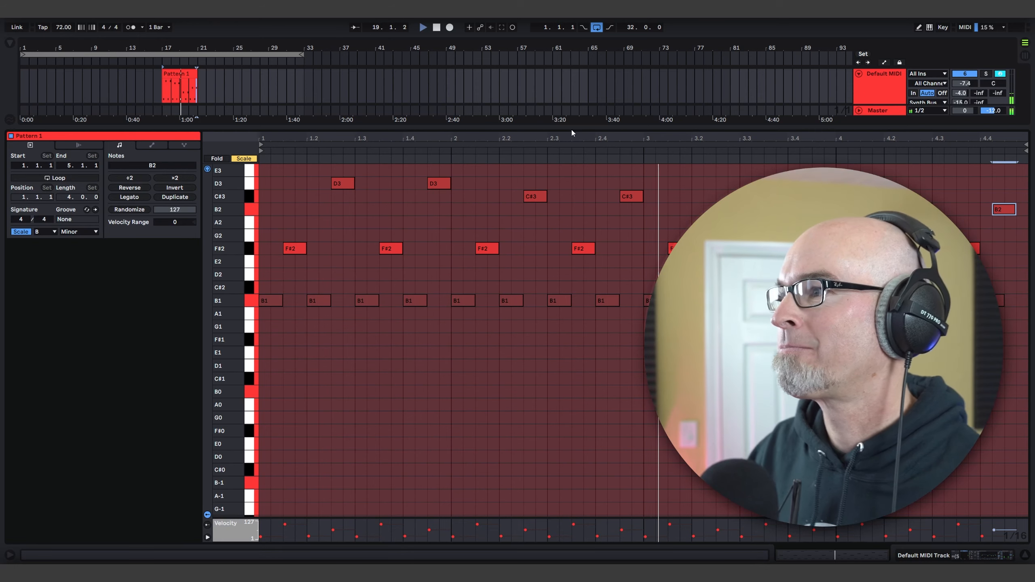
Step: Turn on looping for the pattern clip, extend it to bar 41, and play from bar 17
left_click_drag(570, 127, 580, 432)
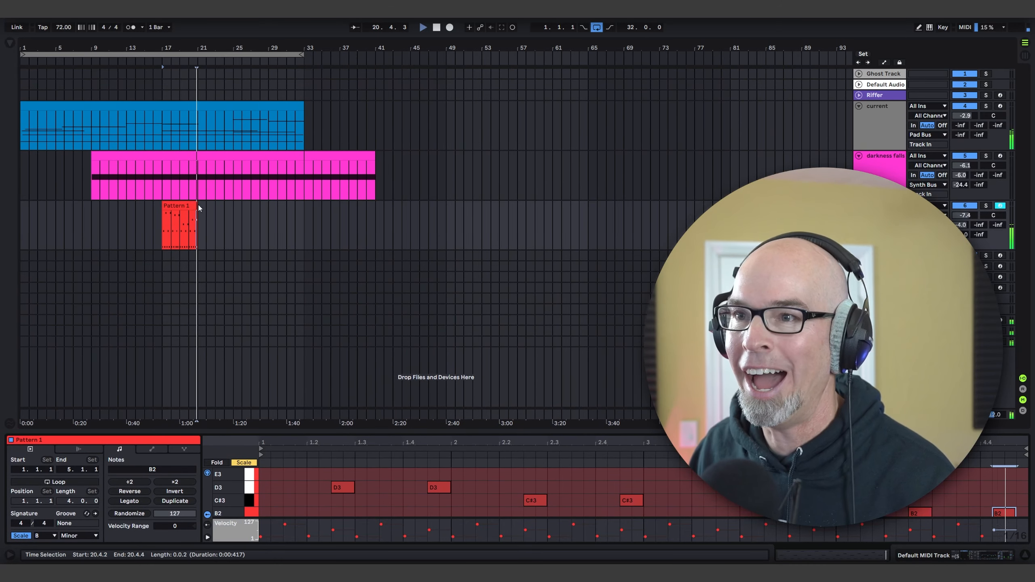
mouse_move(198, 204)
left_mouse_down()
mouse_move(199, 220)
mouse_move(345, 229)
mouse_move(198, 215)
left_mouse_up()
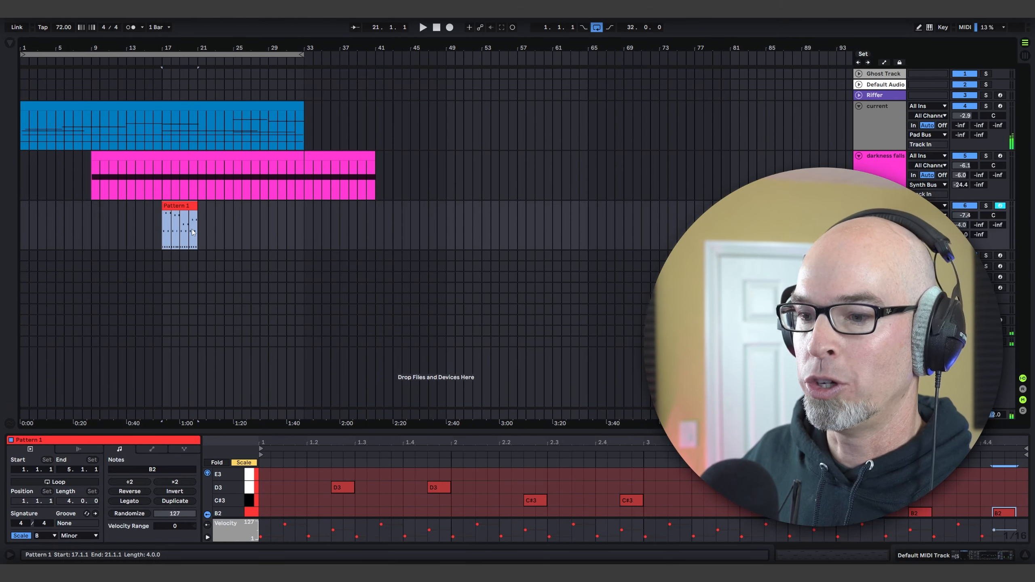
left_click(76, 481)
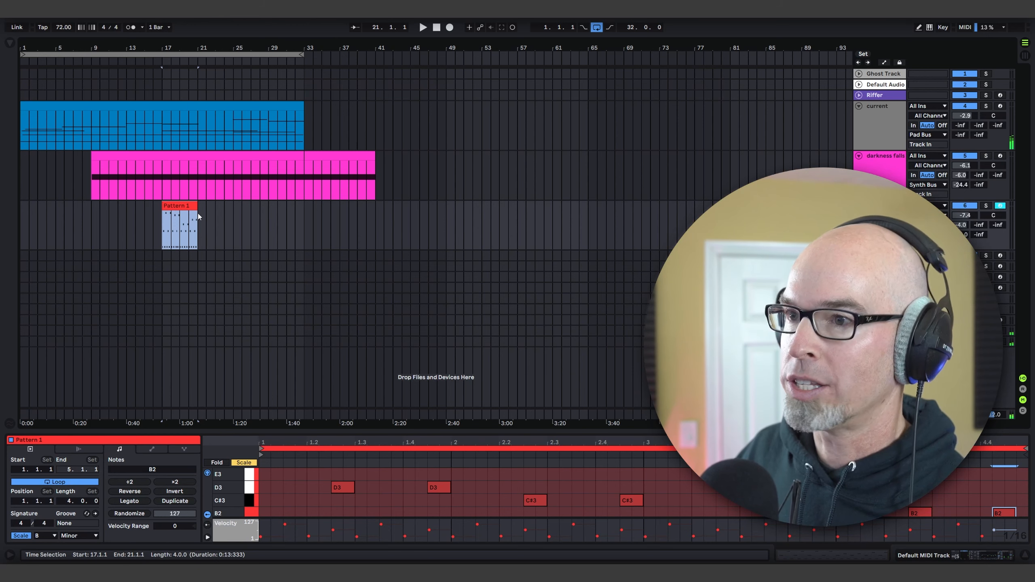
left_click_drag(198, 216, 381, 253)
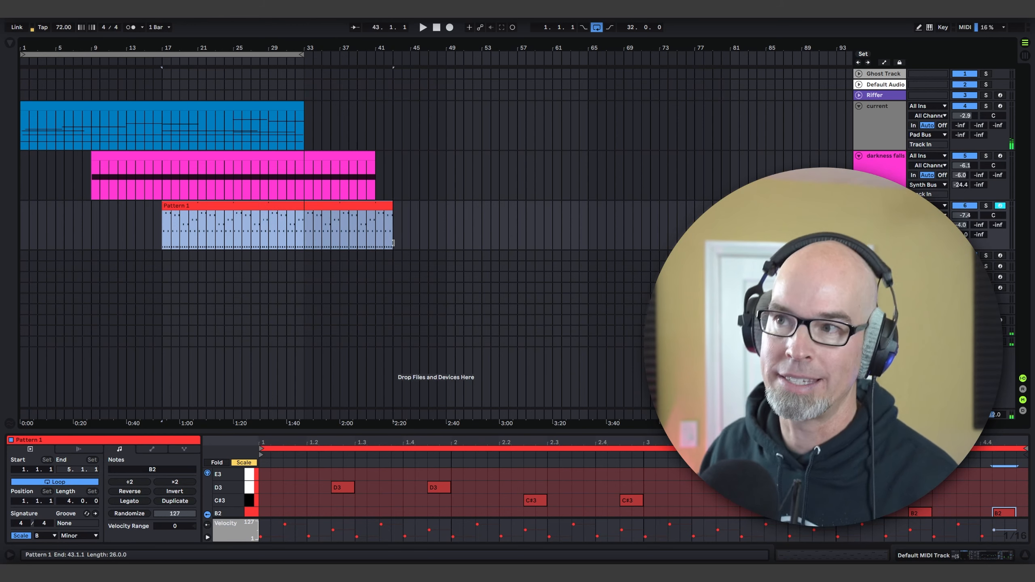
key("space")
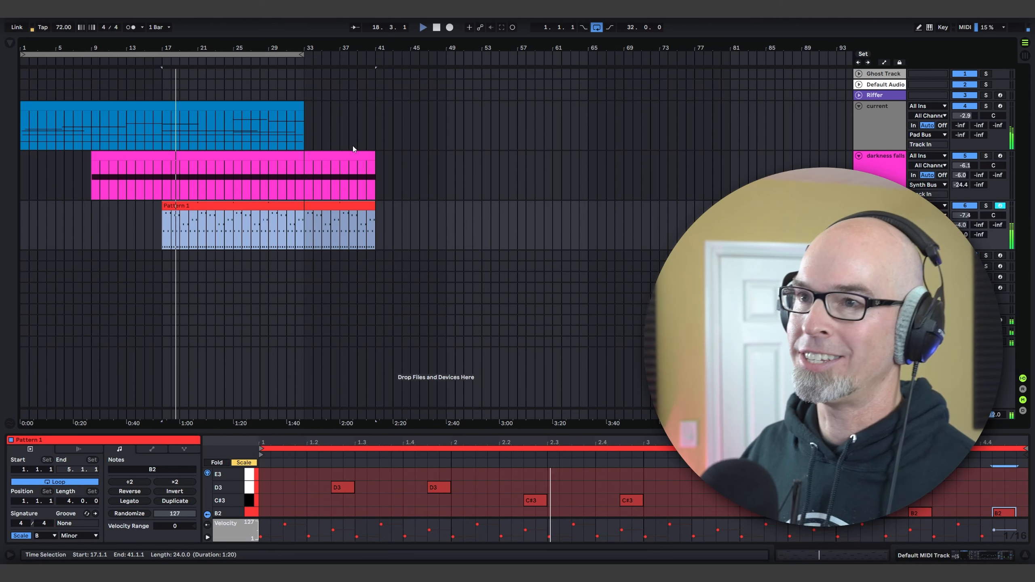
Step: Restart playback from bar 9 and lower the darkness falls track's volume to -7.7 dB
left_click(94, 178)
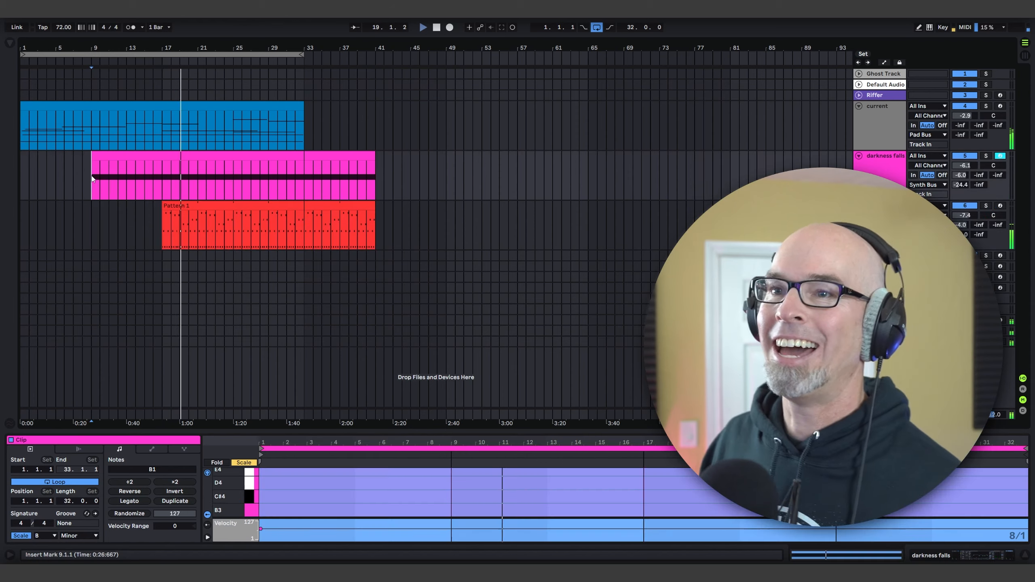
key("space")
key("space")
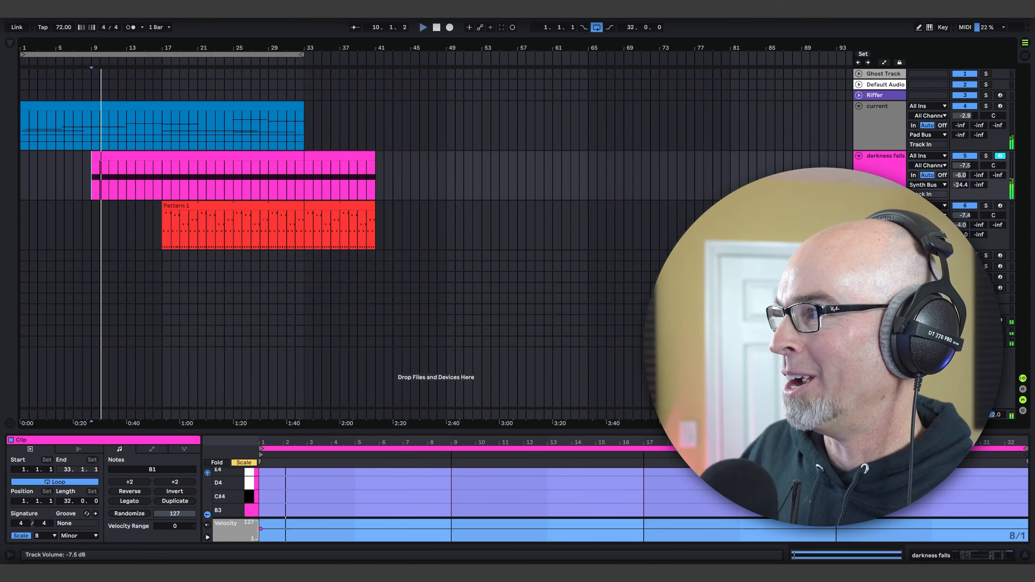
left_click_drag(965, 165, 964, 173)
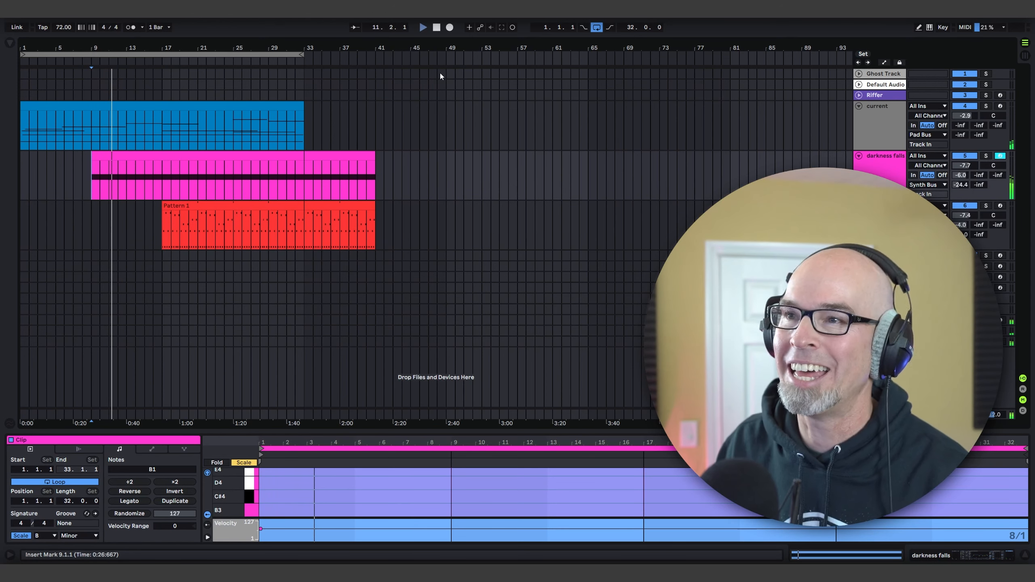
Step: Copy the current track's 32-bar clip to bar 33
left_click_drag(220, 104, 505, 136)
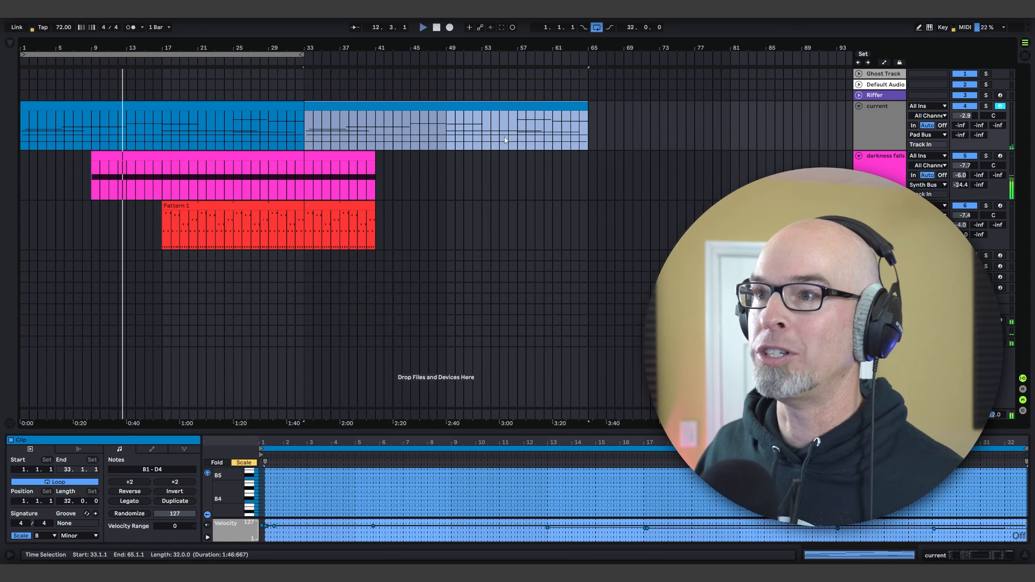
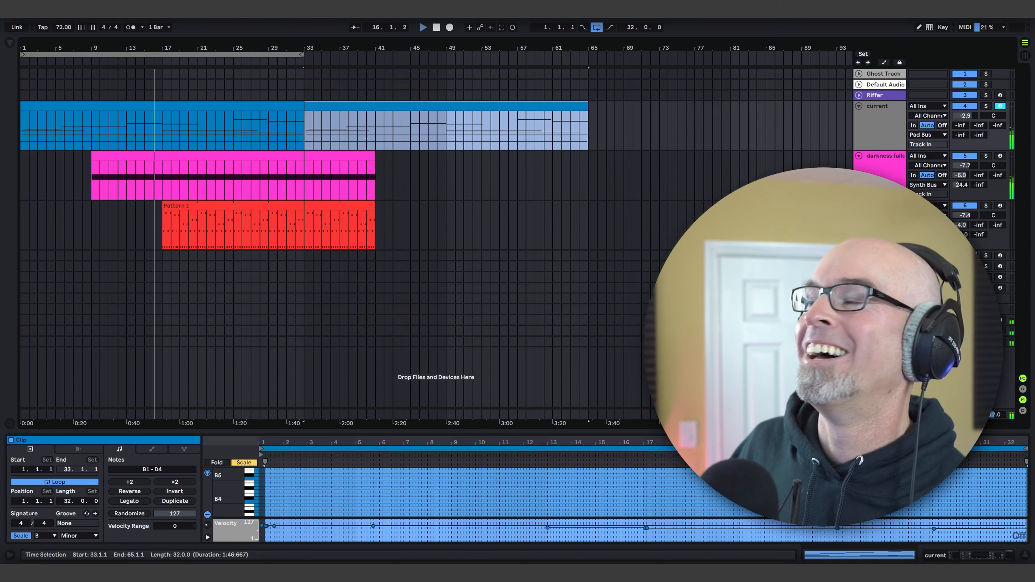
Step: Set the arrangement loop to span bars 17 to 41 and move the darkness falls clip to start at bar 17
left_click(1000, 205)
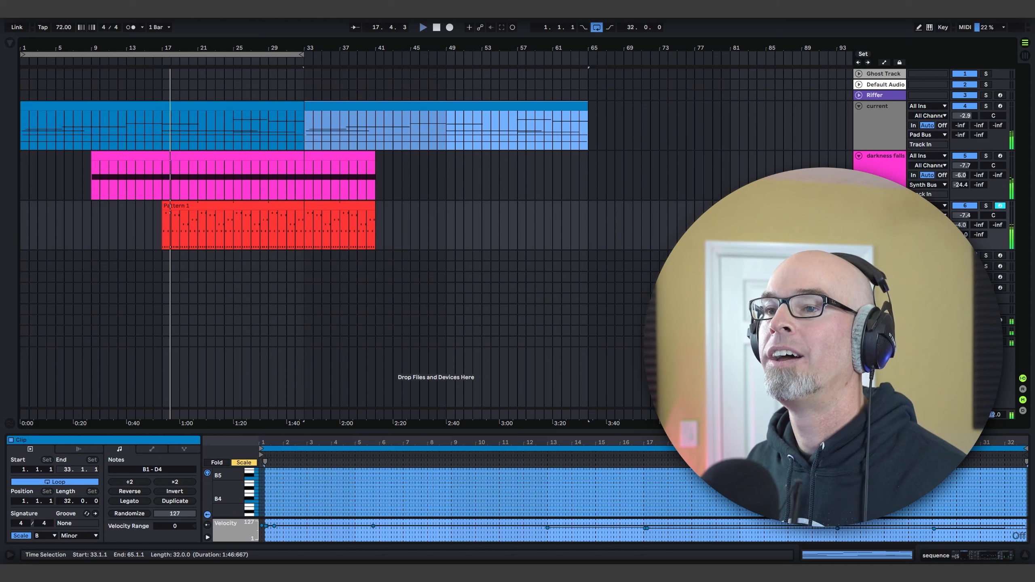
left_click_drag(299, 57, 375, 58)
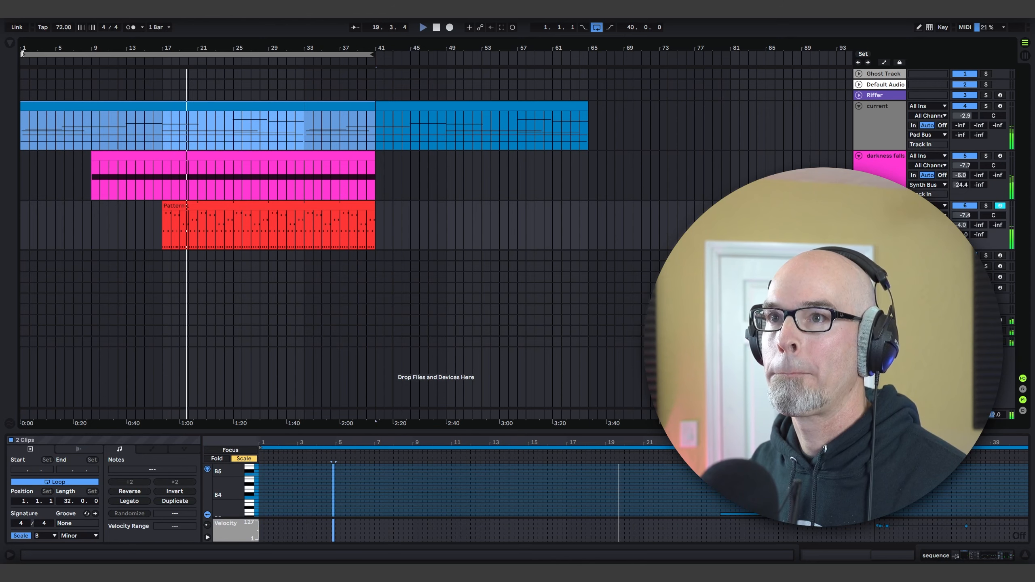
left_click_drag(18, 56, 163, 57)
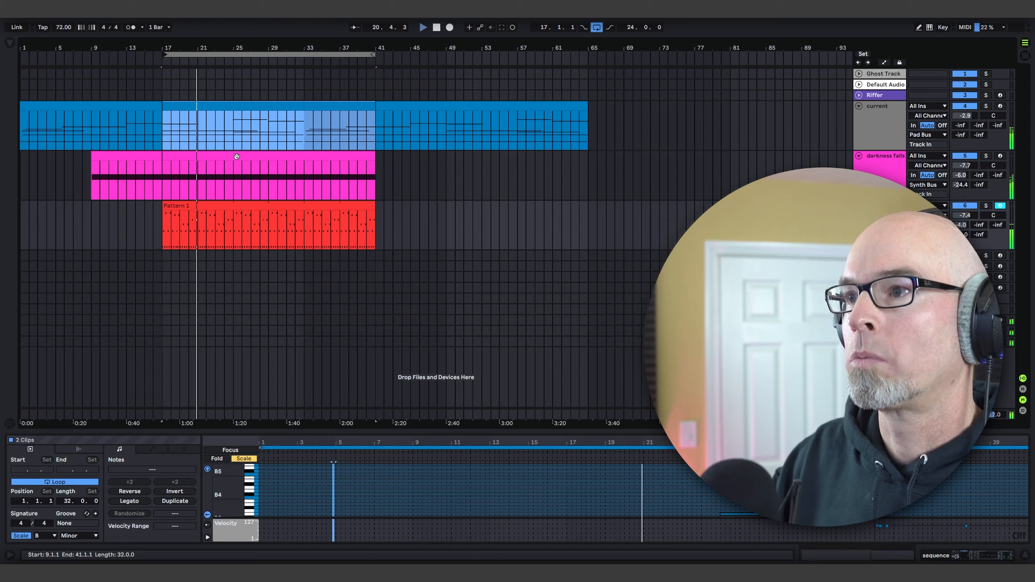
left_click_drag(234, 156, 302, 161)
left_click_drag(311, 159, 310, 159)
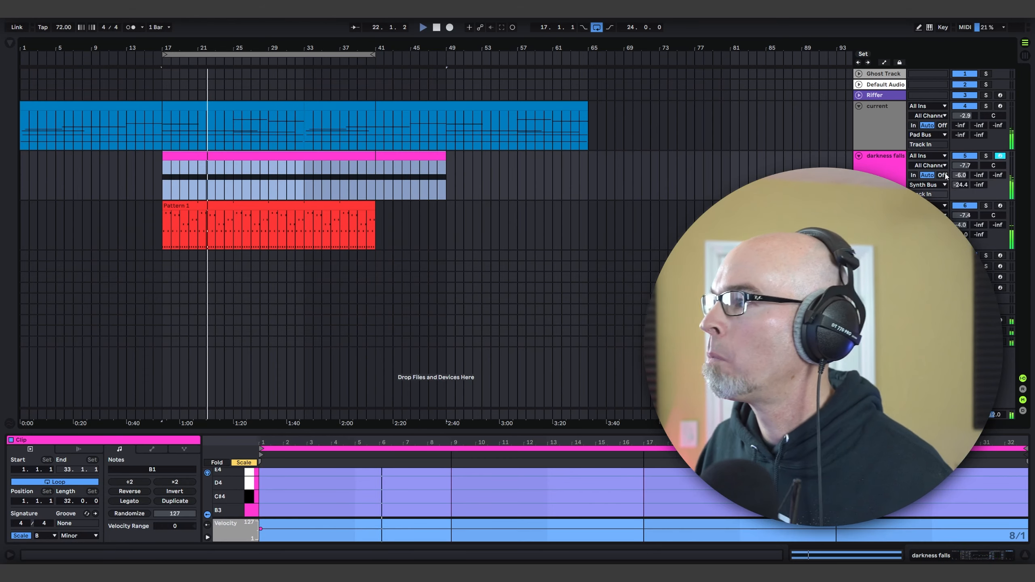
Step: Set the sequence track's volume to -7.9 dB and first send to -1.2 dB, and raise its Serum filter cutoff
left_click_drag(961, 226, 961, 219)
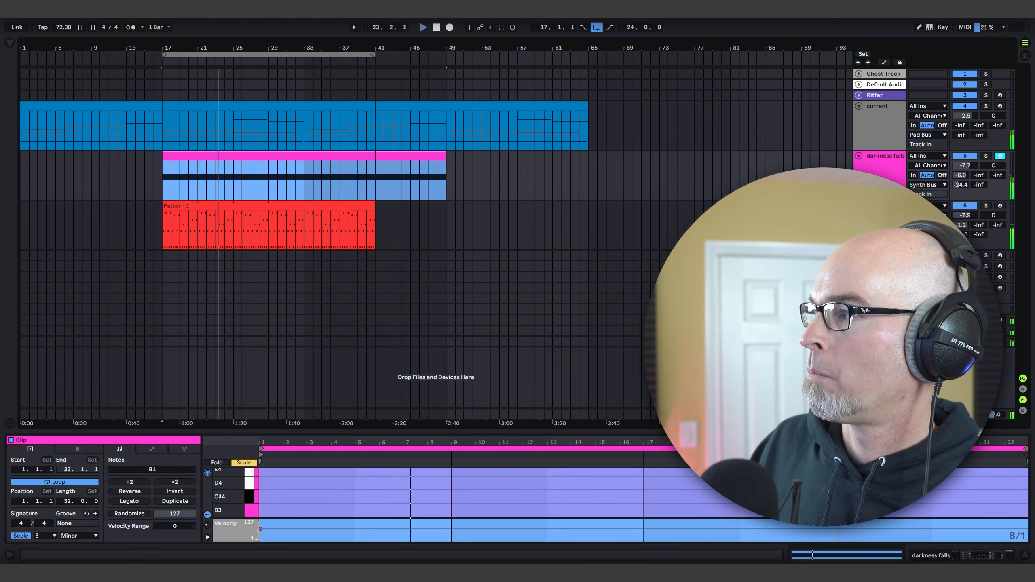
left_click(518, 225)
key("shift+Tab")
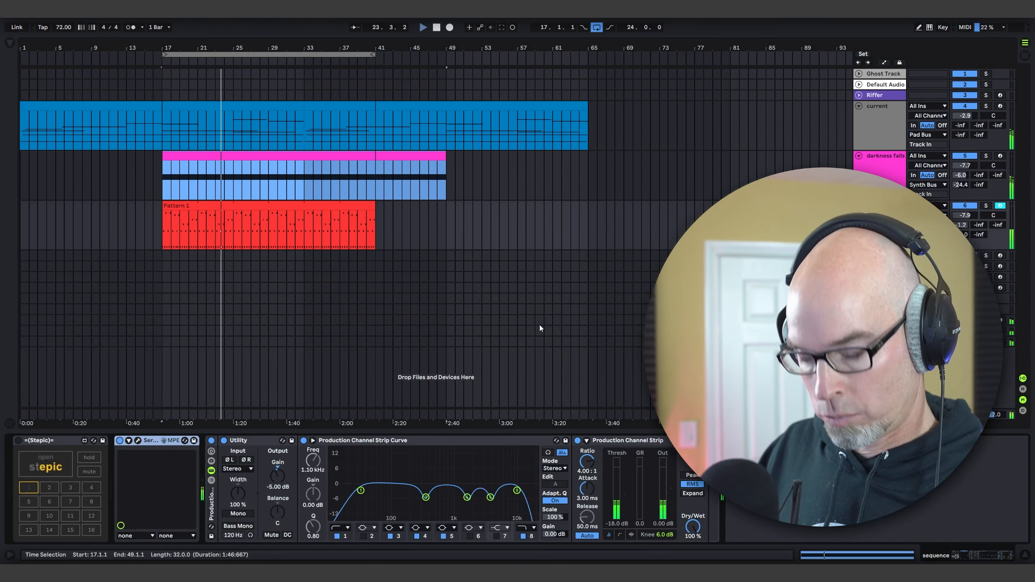
left_click(138, 440)
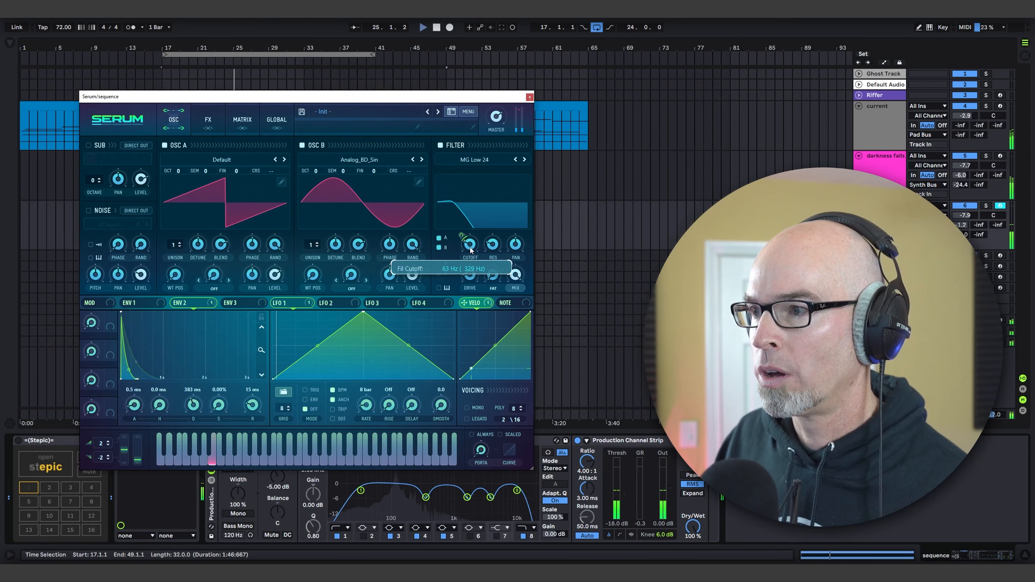
left_click_drag(470, 247, 472, 246)
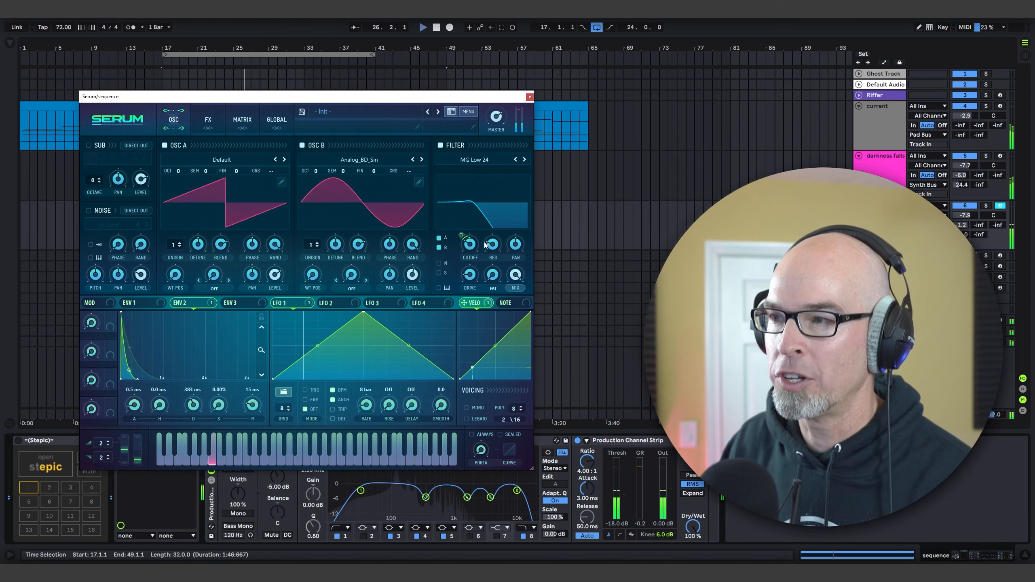
left_click(529, 98)
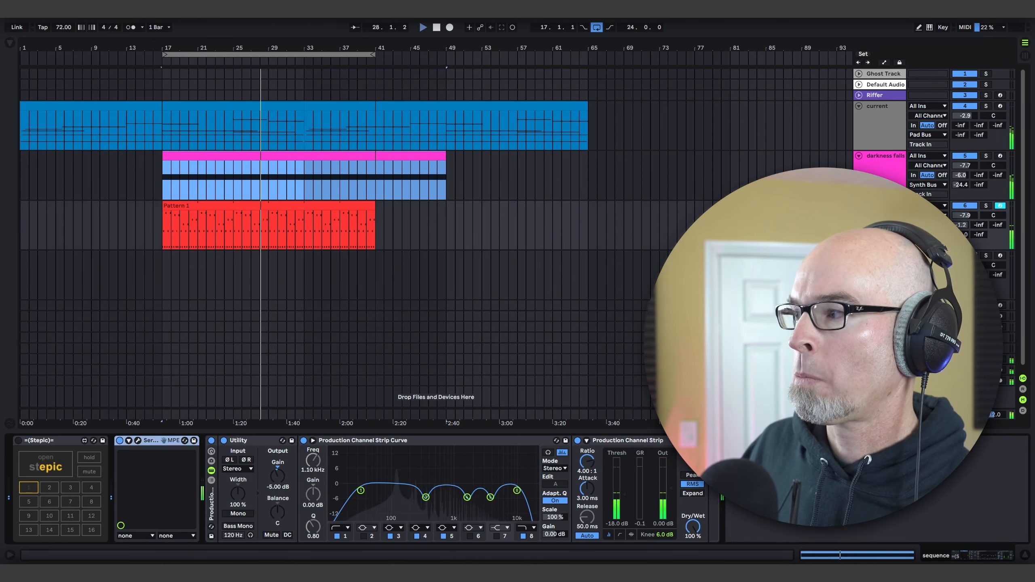
Step: Insert a new MIDI track below the sequence track and stop playback
key("ctrl+shift+t")
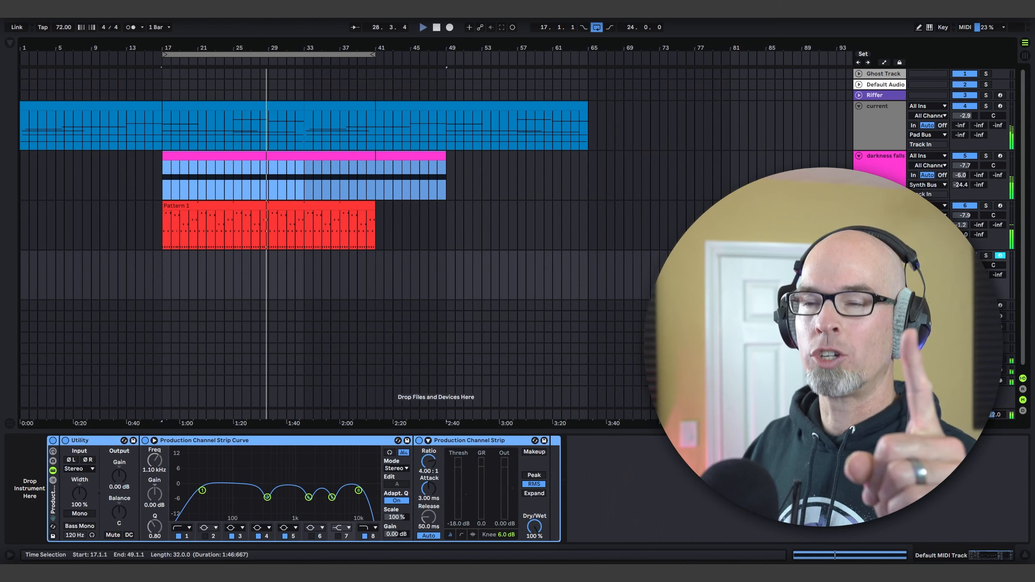
key("space")
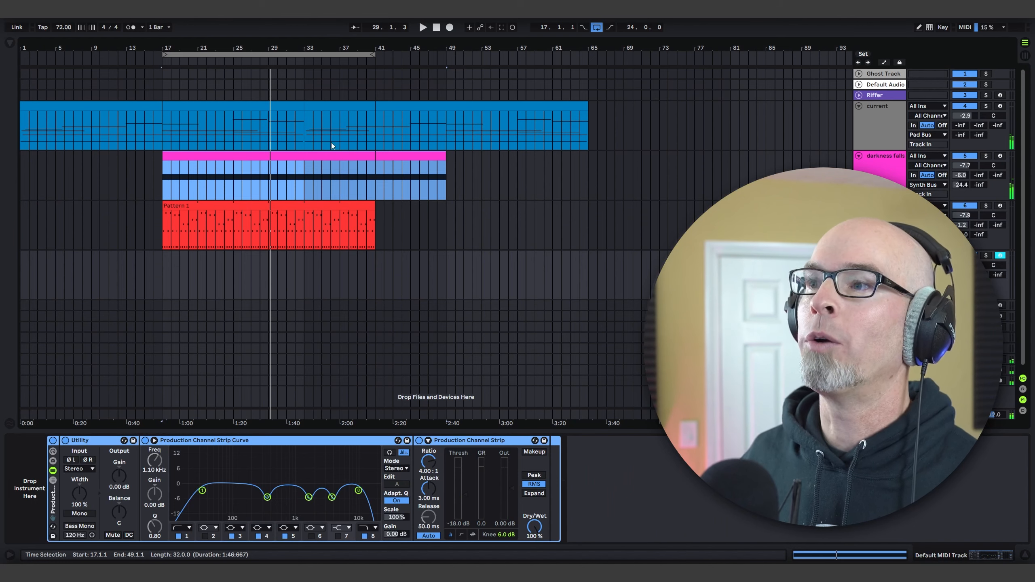
Step: Move the current track's second clip to bar 56 and its first clip to bar 17, and play the loop
left_click_drag(420, 100, 624, 109)
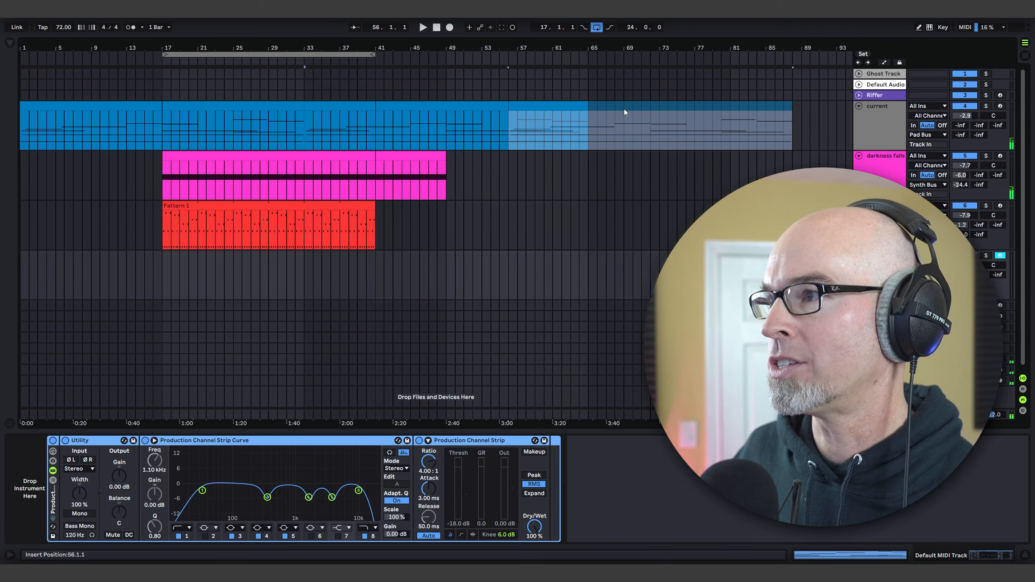
left_click_drag(228, 108, 371, 105)
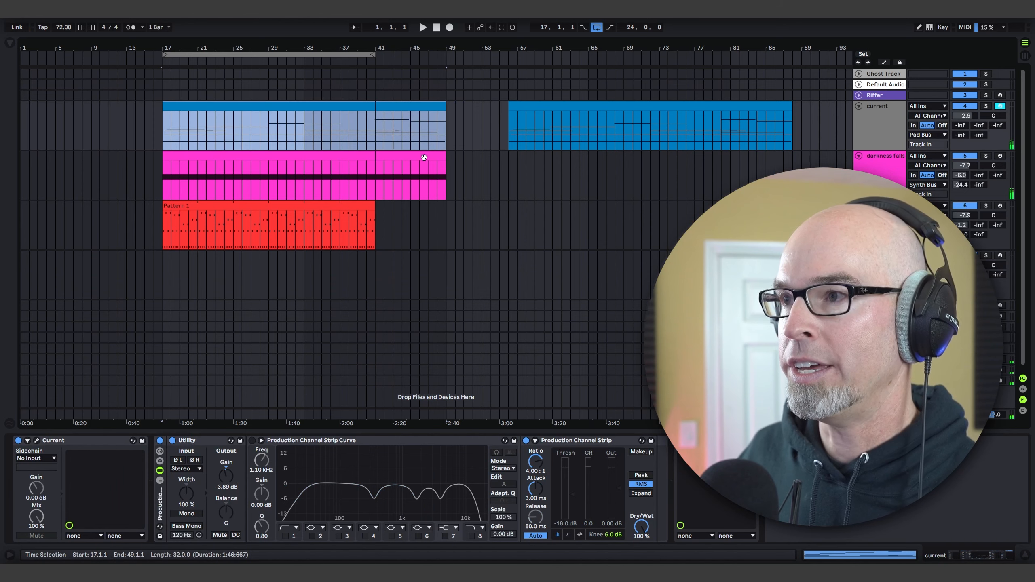
key("space")
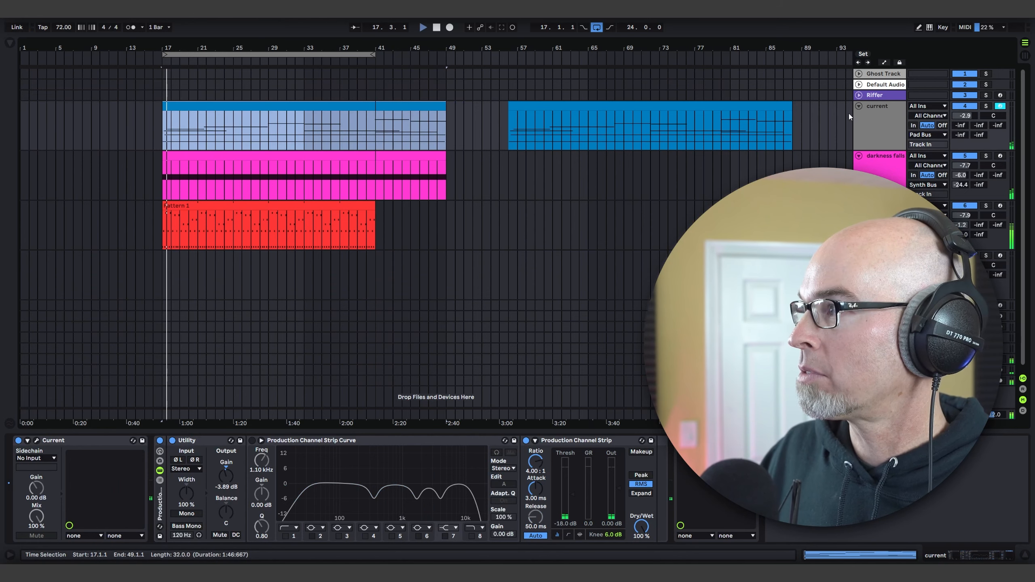
Step: Lower the current track's volume to -4.8 dB while the loop plays
left_click_drag(963, 117, 964, 119)
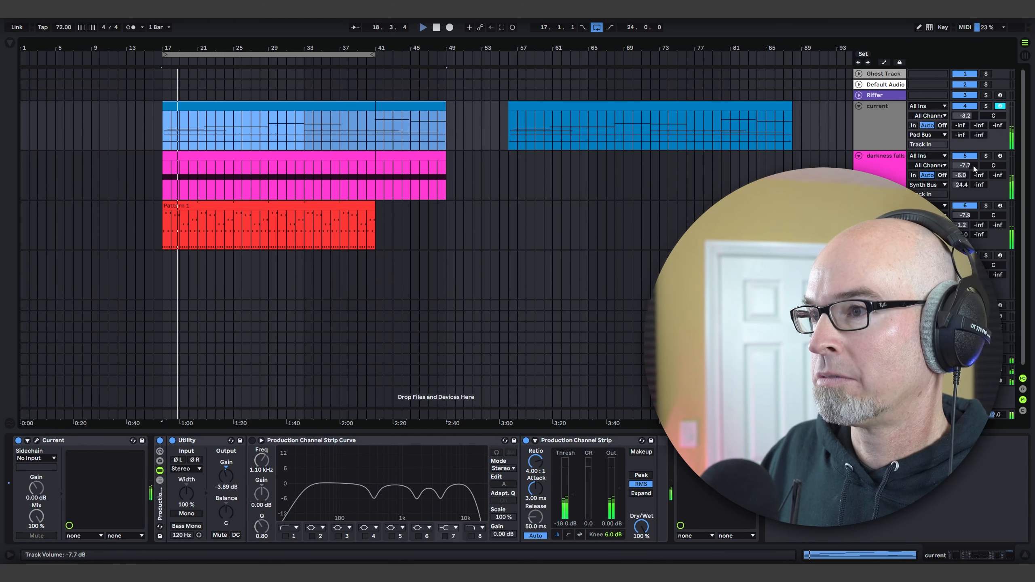
left_click_drag(967, 117, 968, 123)
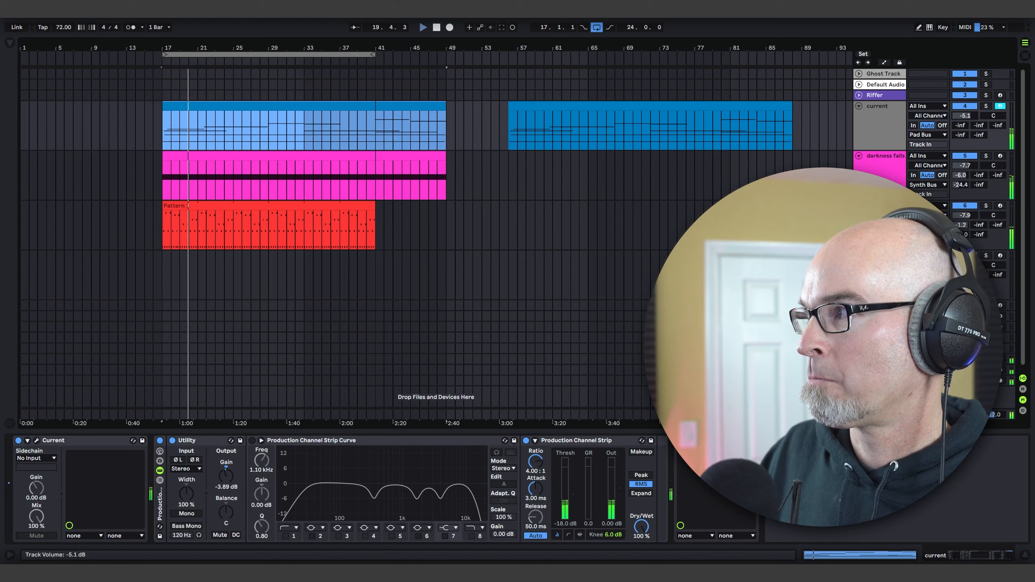
left_click_drag(968, 122, 968, 122)
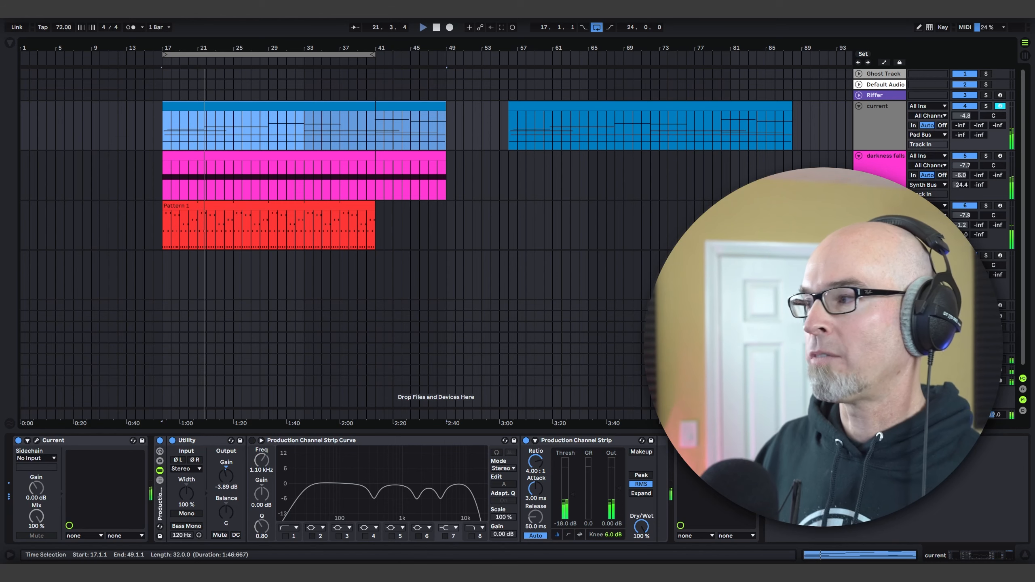
Step: Load Serum from the Synths collection onto the new MIDI track and hide the browser
left_click(880, 256)
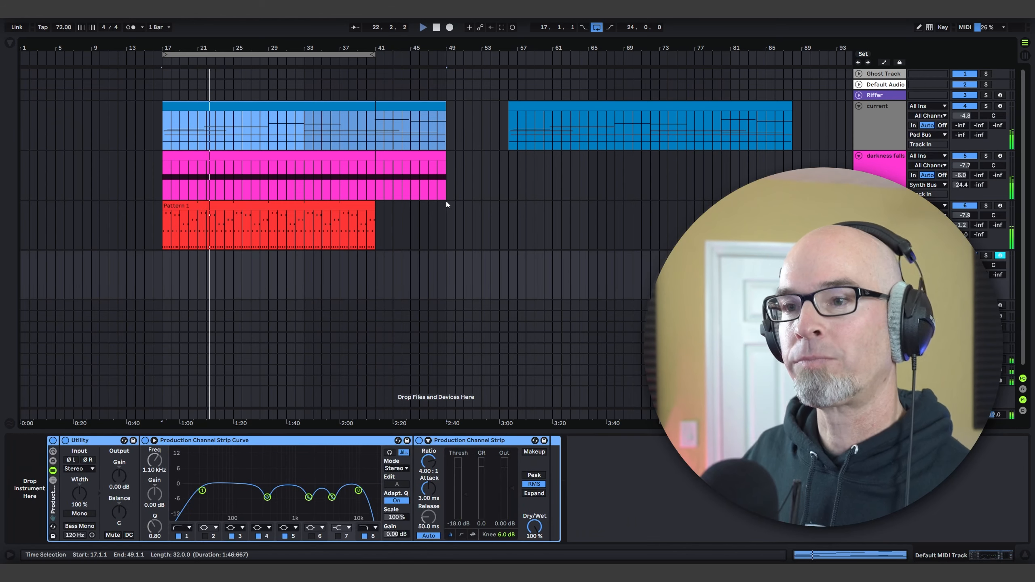
left_click(879, 180)
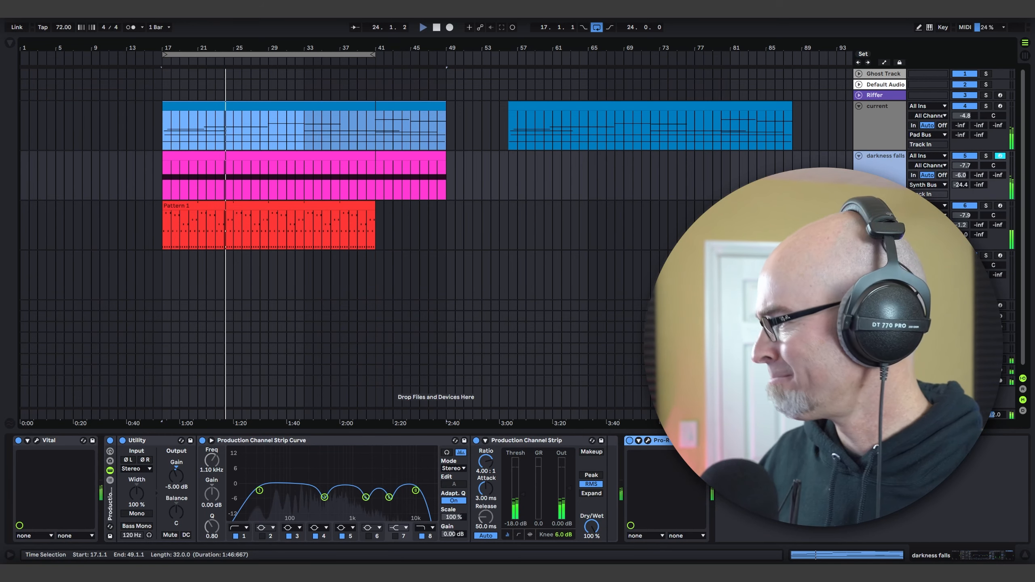
left_click(879, 261)
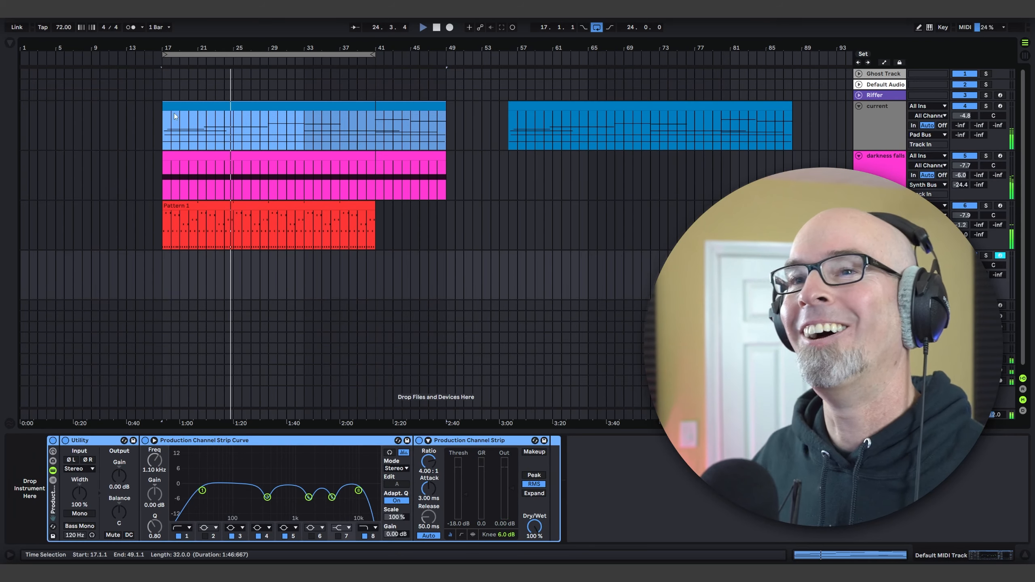
left_click(10, 43)
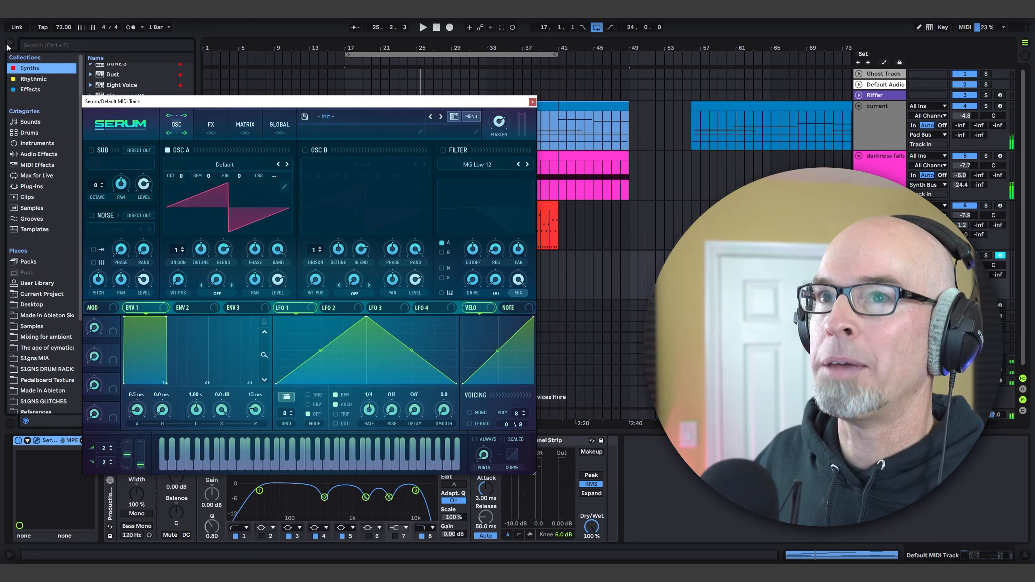
left_click(8, 44)
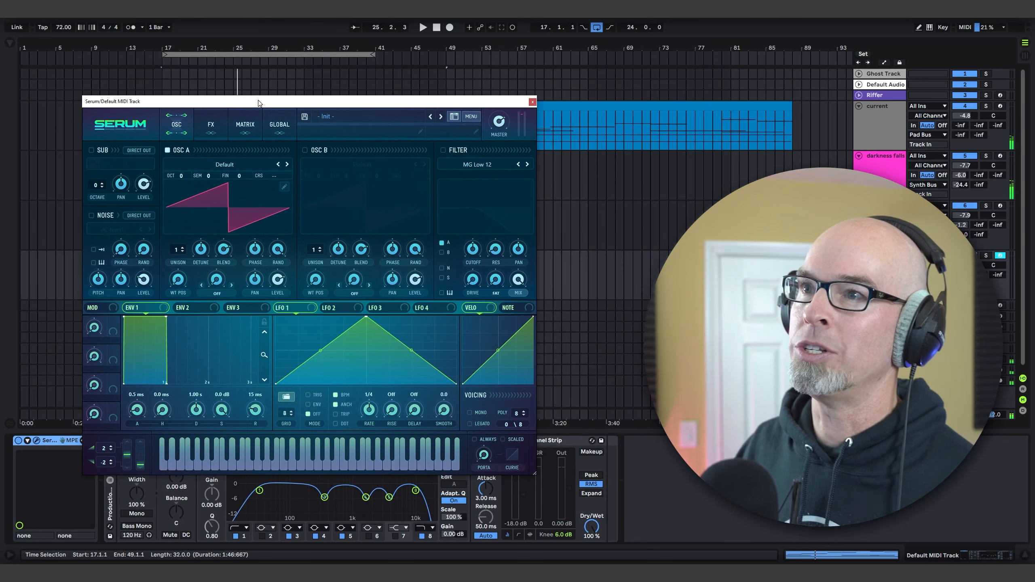
Step: Shape Serum's Env 1 with 2.90 s attack, 3.94 s decay, -4.3 dB sustain and 3.11 s release
left_click_drag(258, 103, 218, 120)
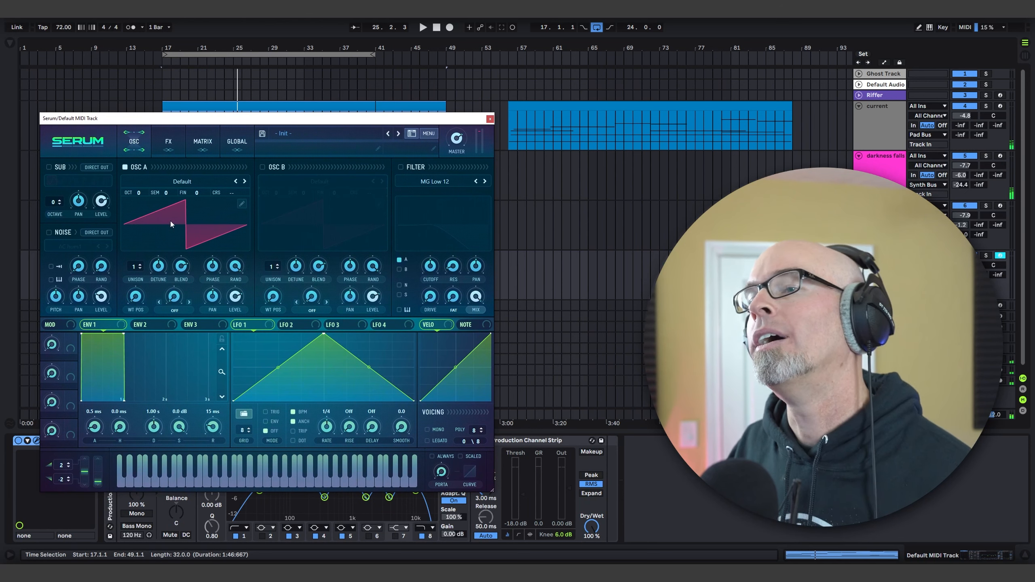
left_click_drag(101, 434, 94, 379)
left_click_drag(179, 427, 159, 416)
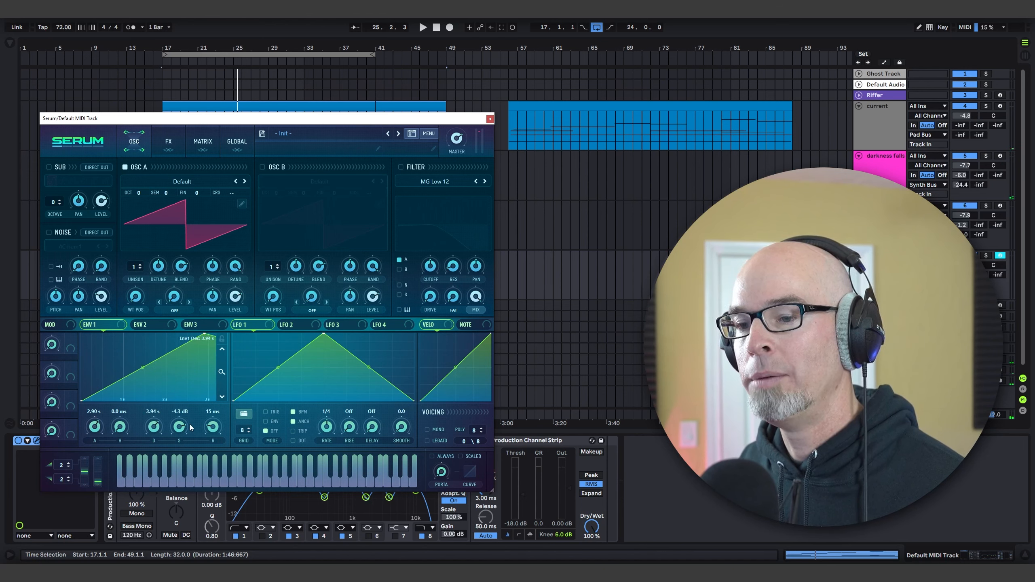
left_click_drag(225, 406, 217, 360)
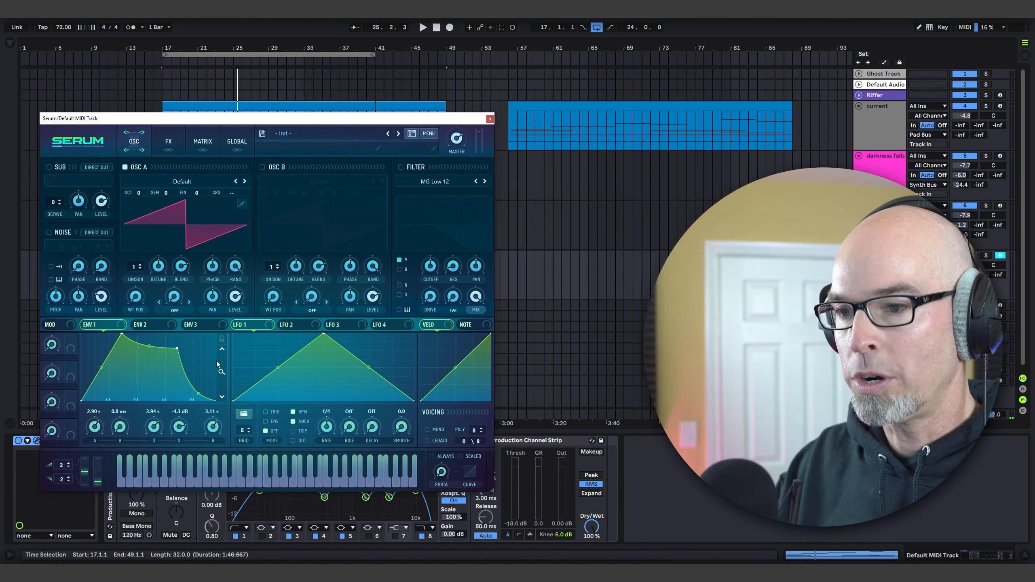
Step: Load the Patreon Pack 30 - S1gns WT17 wavetable into oscillator A and adjust its wavetable position while auditioning notes
left_click(182, 182)
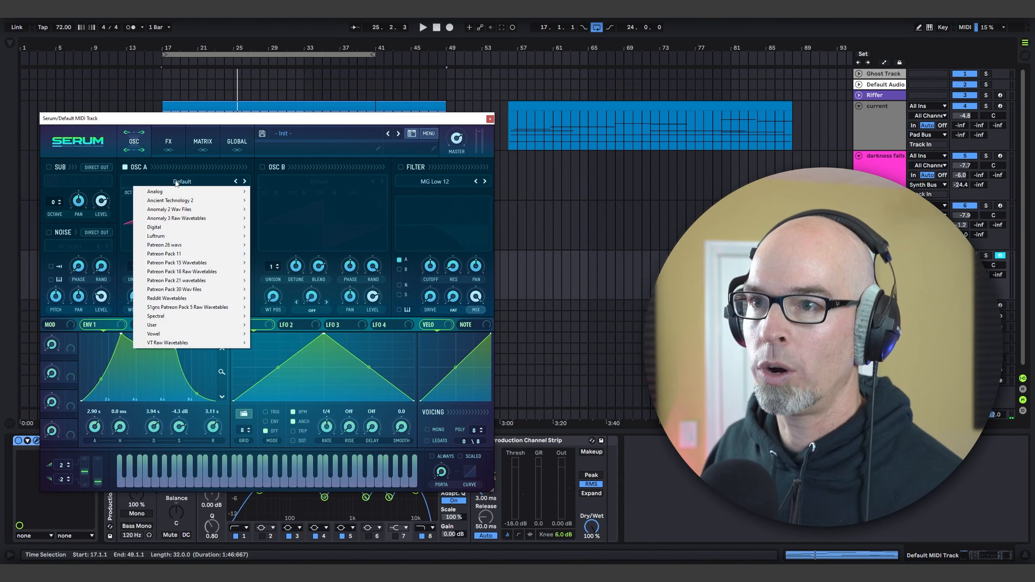
mouse_move(192, 289)
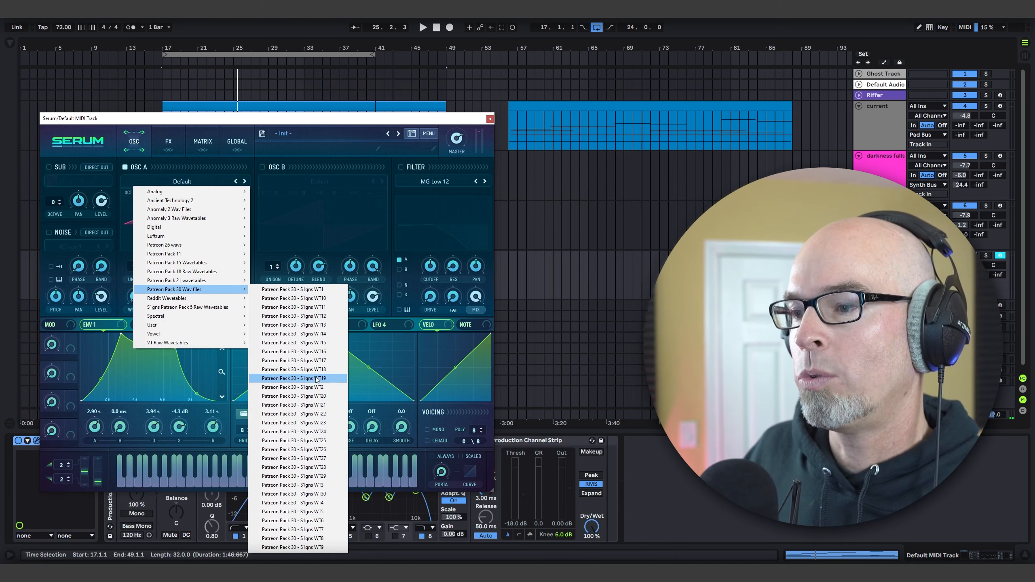
left_click(300, 361)
mouse_move(141, 293)
left_mouse_down()
mouse_move(144, 267)
mouse_move(141, 277)
left_mouse_up()
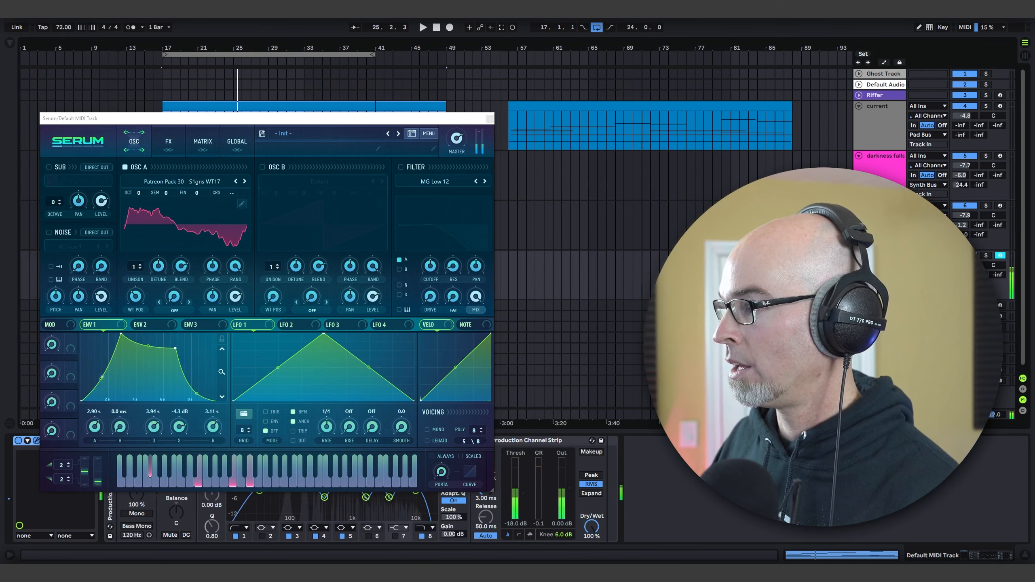
mouse_move(143, 291)
left_mouse_down()
mouse_move(155, 253)
mouse_move(149, 288)
left_mouse_up()
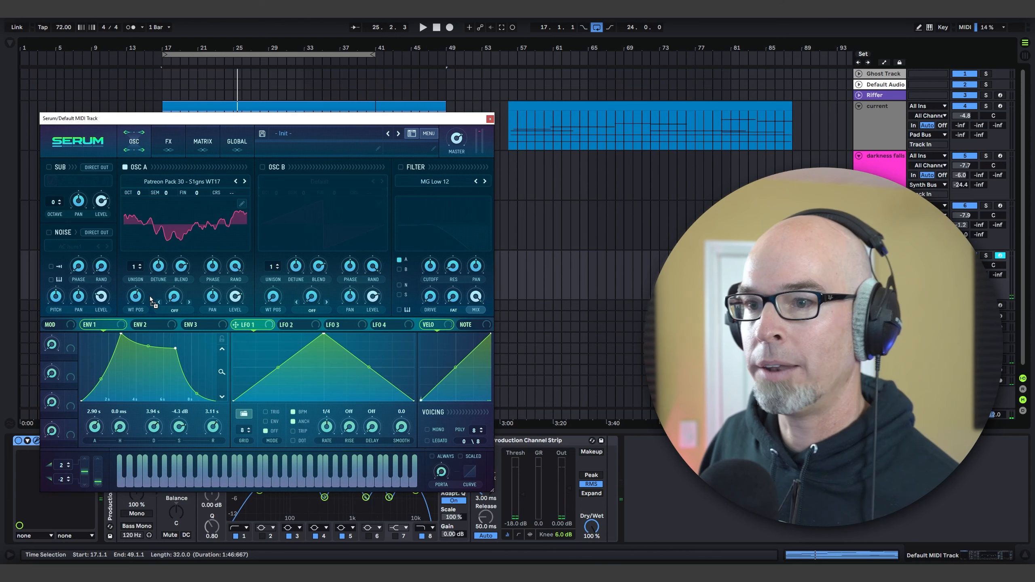
Step: Assign Chaos1 as the modulation source for oscillator A's wavetable position and check the Chaos 1 rate in the global settings
right_click(138, 298)
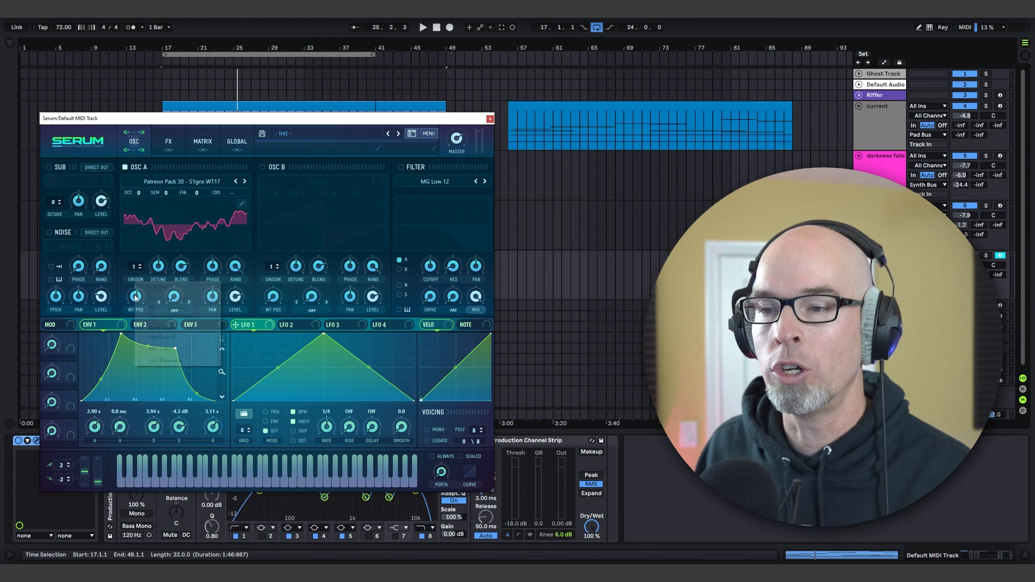
left_click(128, 297)
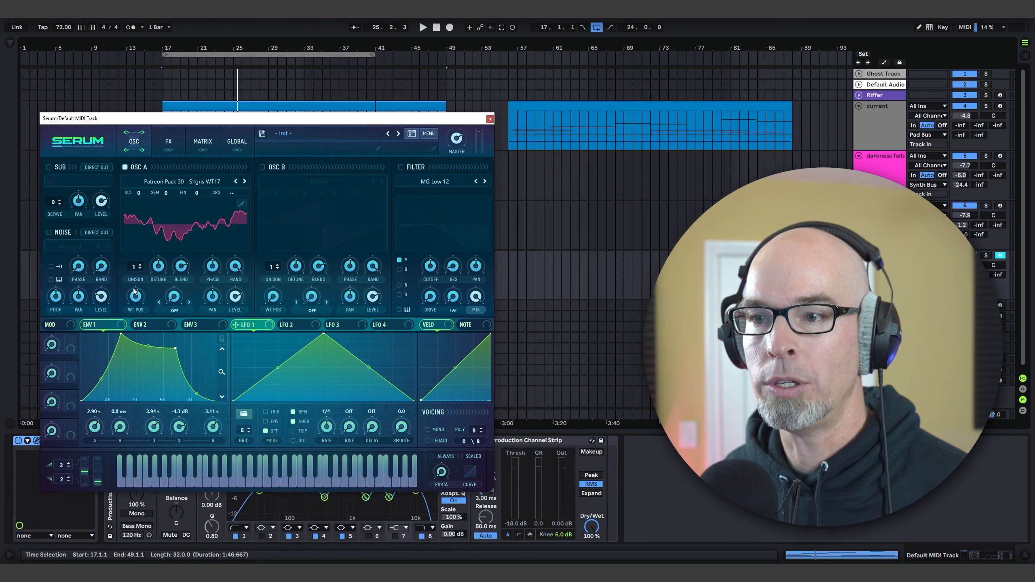
right_click(135, 290)
mouse_move(205, 334)
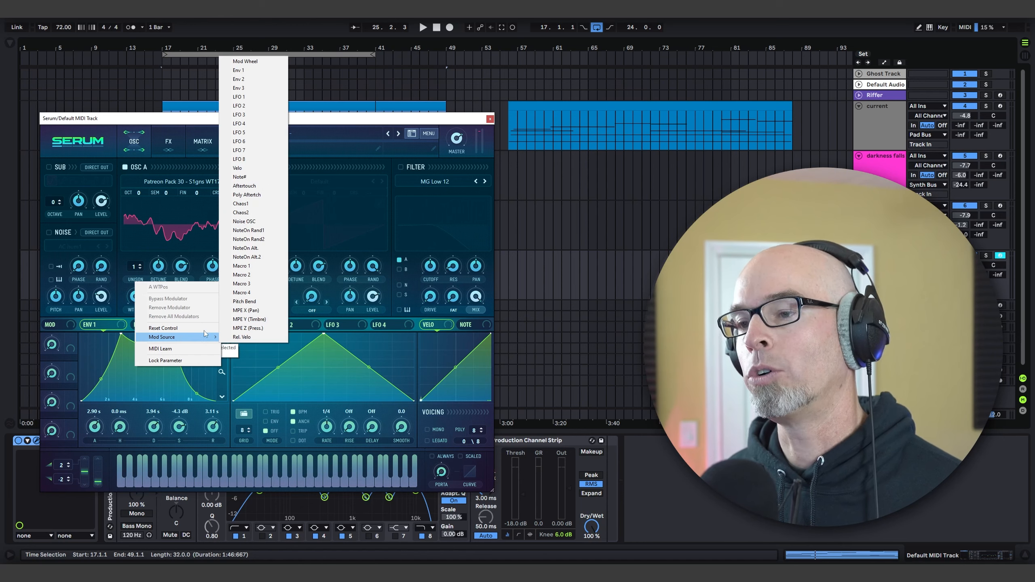
left_click(261, 204)
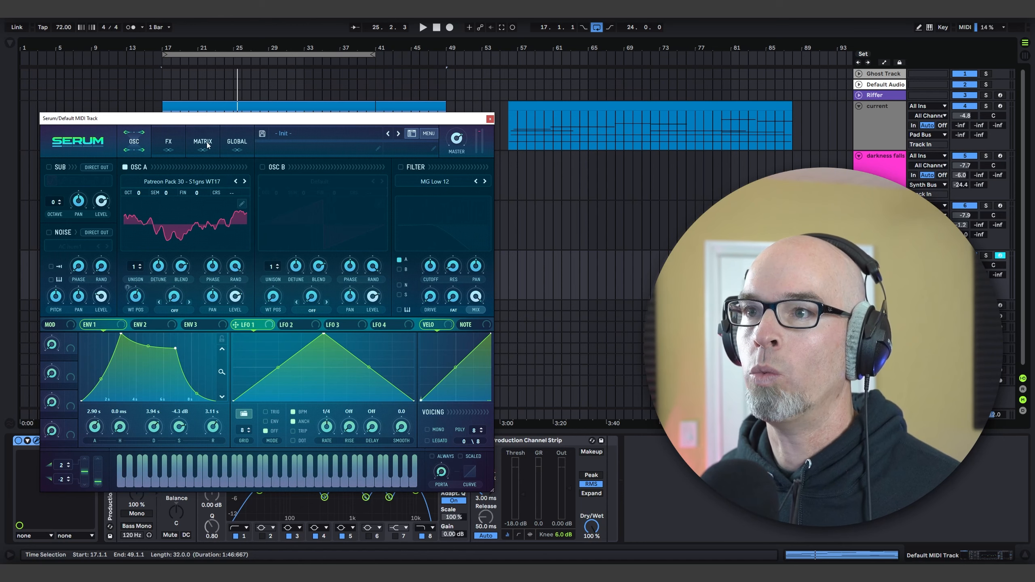
left_click(239, 145)
mouse_move(66, 195)
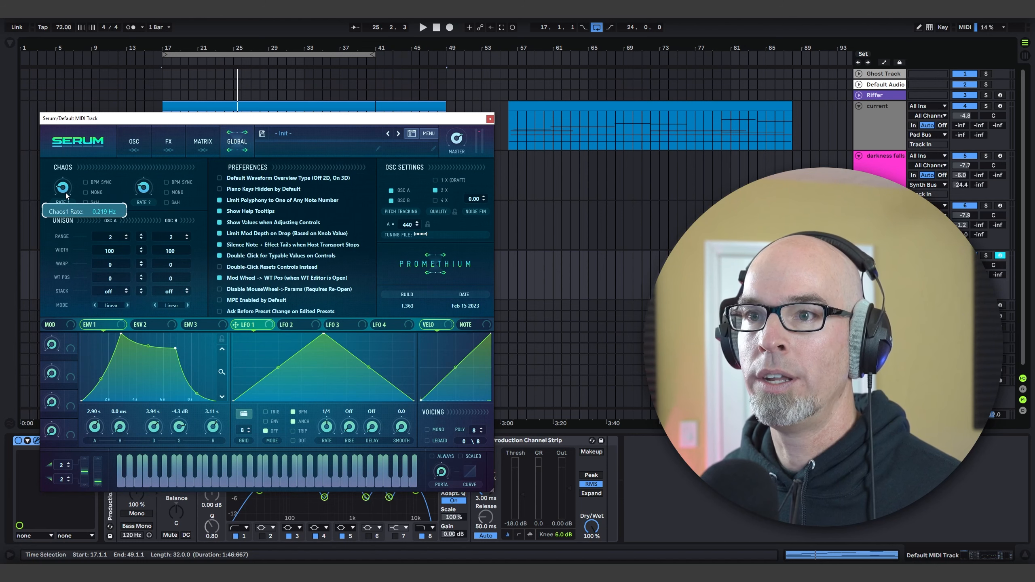
left_click(143, 142)
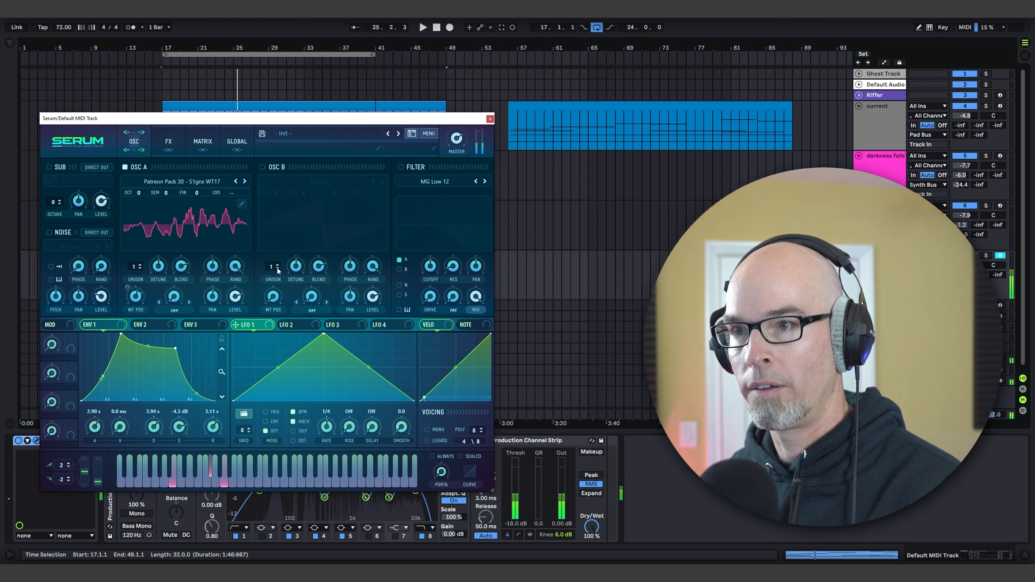
Step: Enable the MG Low 12 filter and modulate its cutoff with Env 2 at 2.51 s attack, 4.08 s decay and 0% sustain
left_click(402, 167)
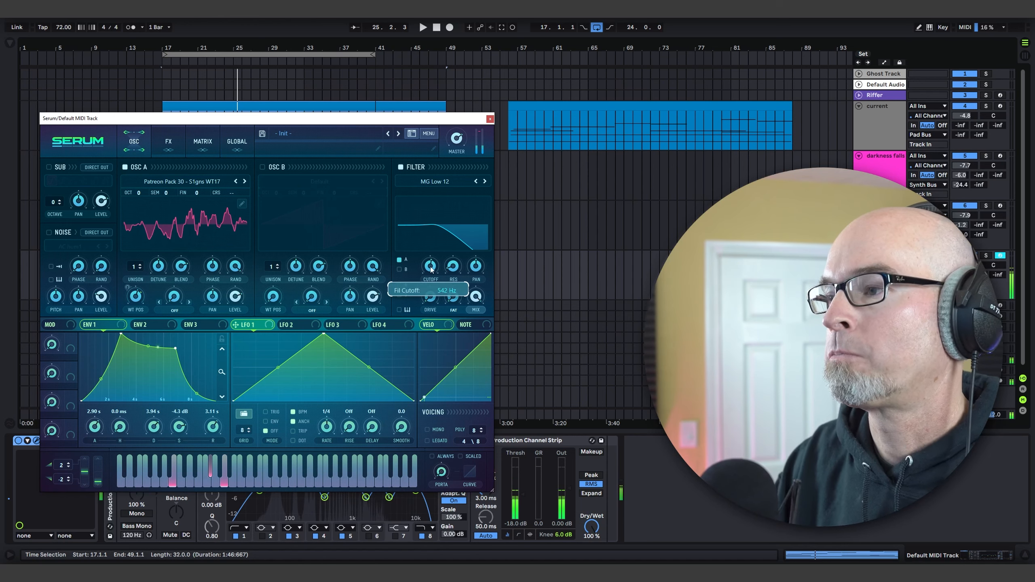
left_click(165, 325)
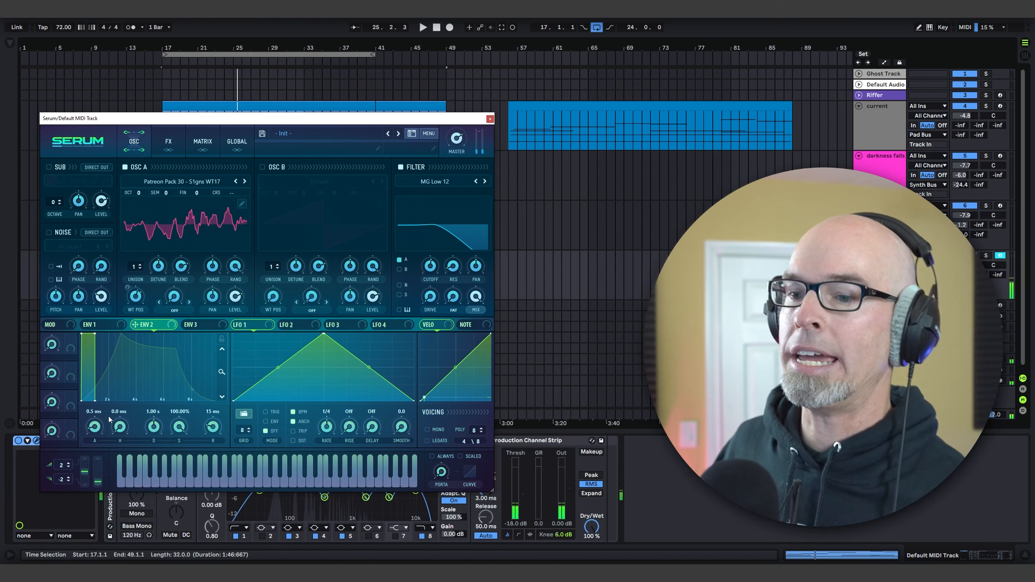
left_click_drag(98, 426, 112, 393)
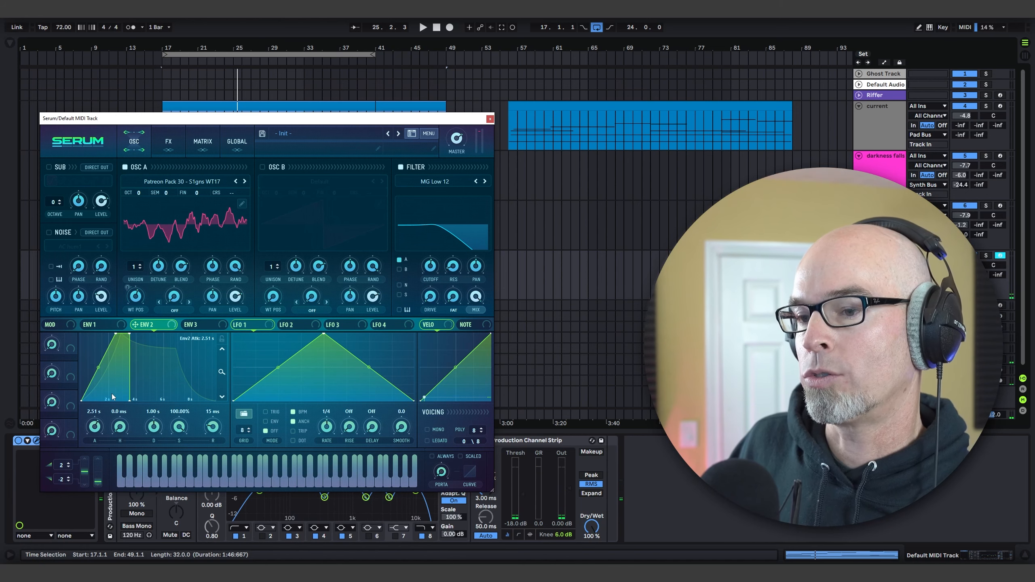
left_click_drag(179, 426, 175, 538)
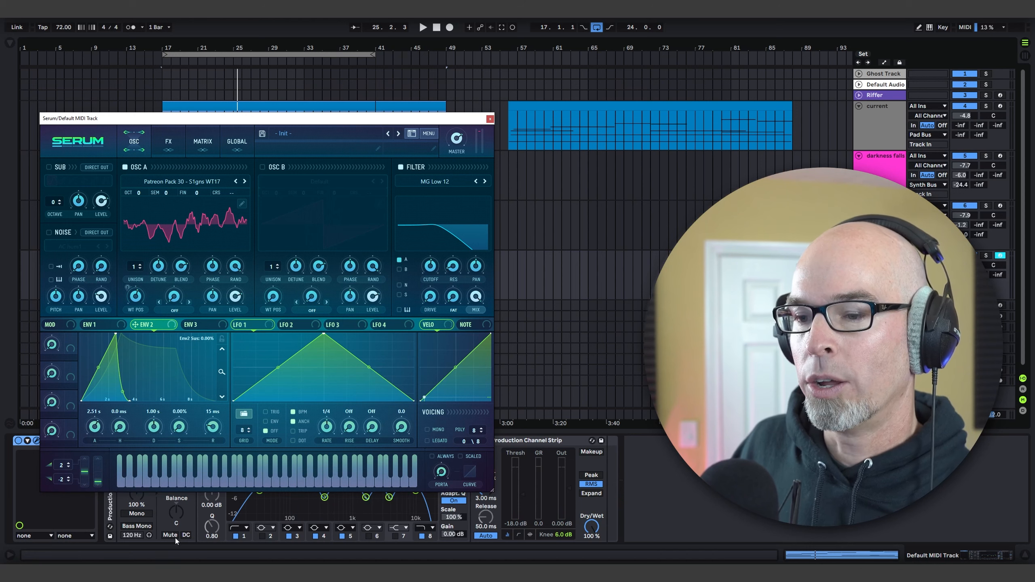
left_click_drag(152, 427, 162, 421)
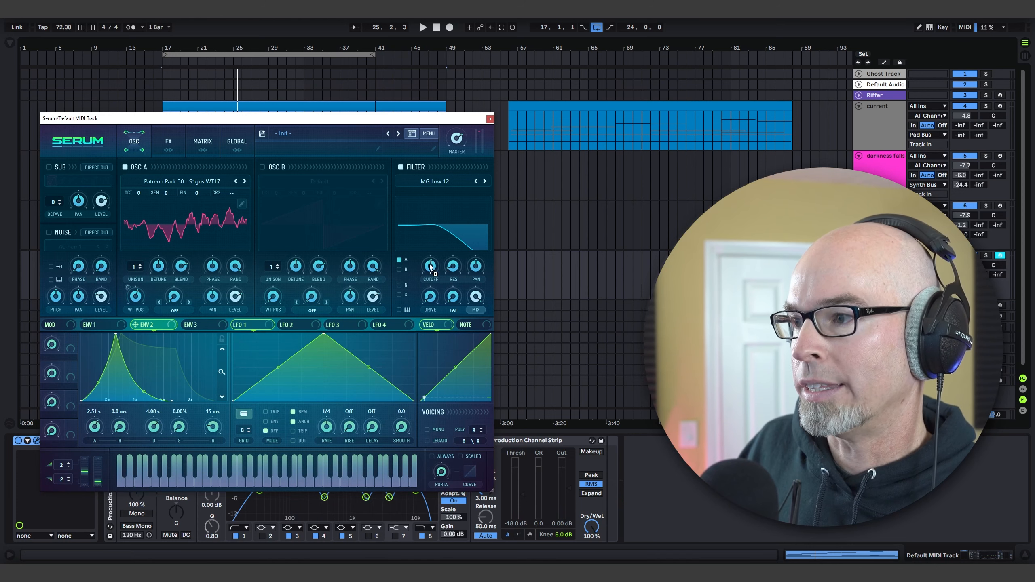
left_click_drag(426, 261, 430, 275)
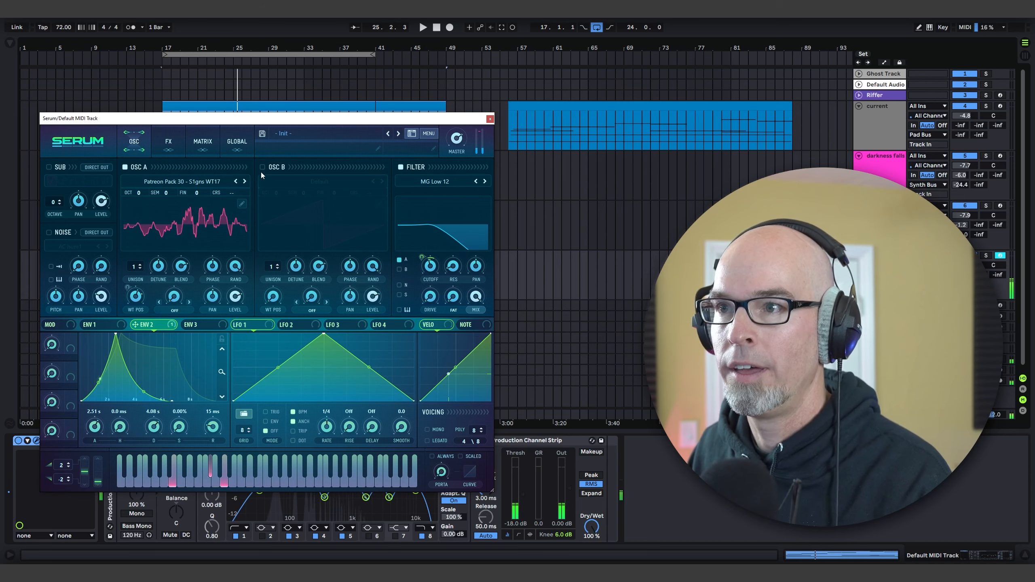
Step: Enable the sub oscillator with a triangle wave at octave 0 and a level of about 34%
left_click(49, 167)
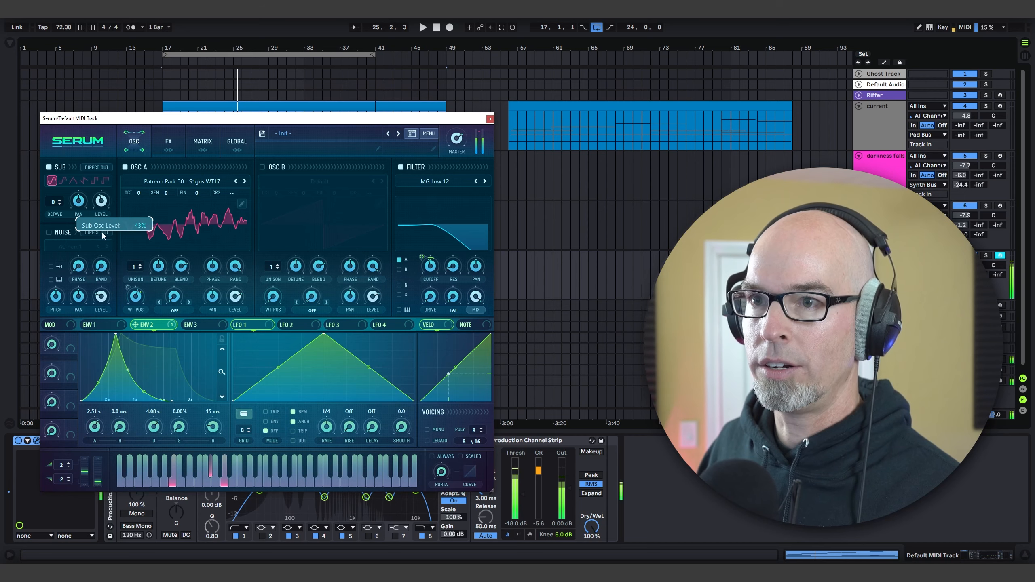
left_click(73, 181)
left_click(60, 204)
mouse_move(105, 209)
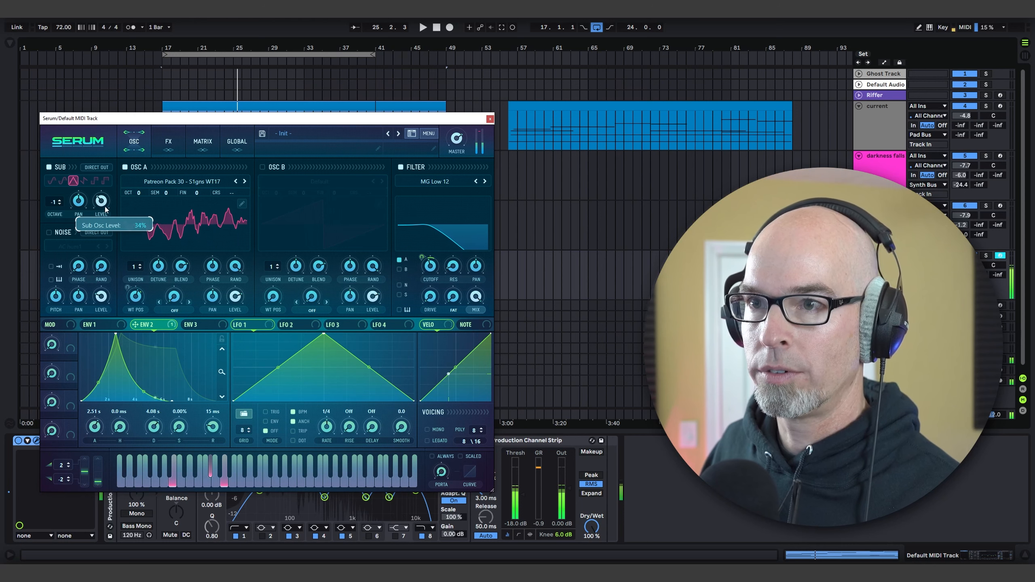
left_click(59, 200)
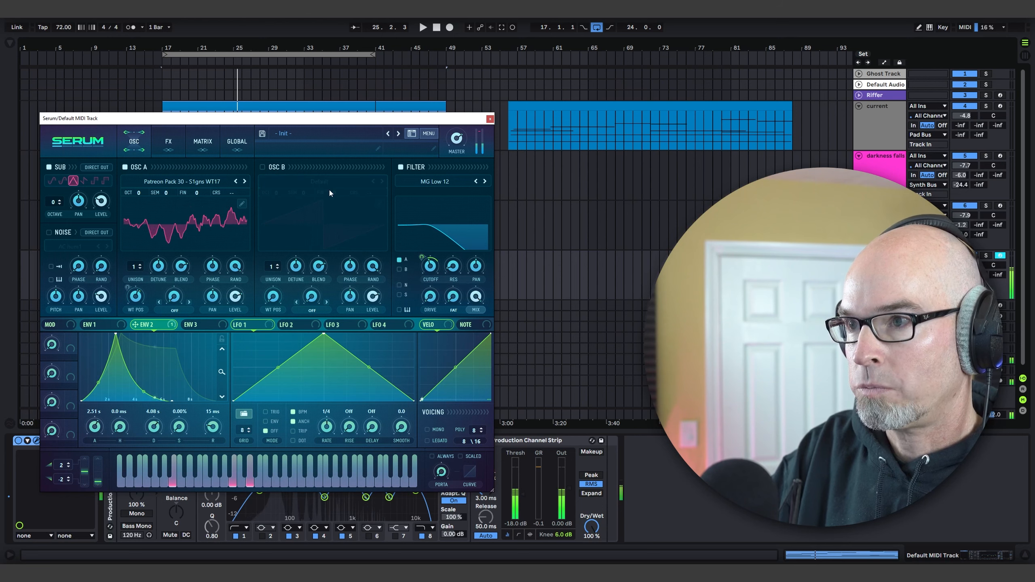
Step: Enable oscillator B with the Anomaly 3 - S1gns 47 wavetable, adjust its wavetable position and lower its level to about 38%
left_click(262, 167)
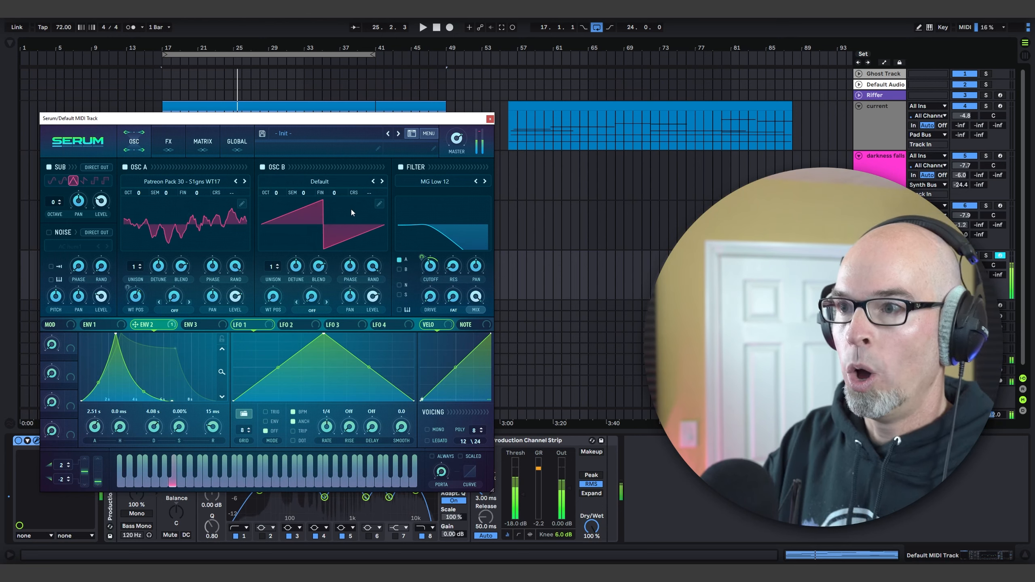
left_click(294, 181)
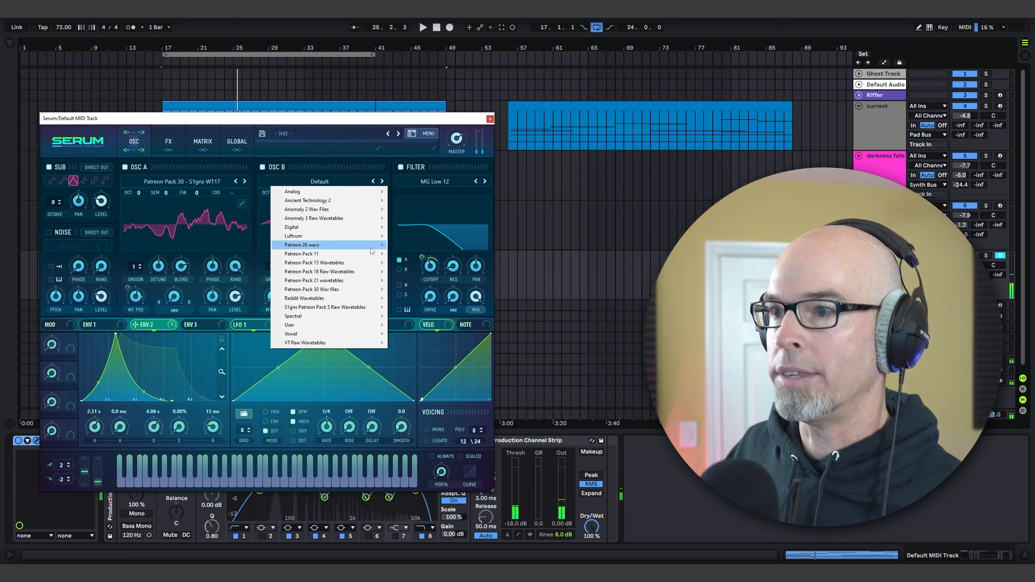
mouse_move(357, 215)
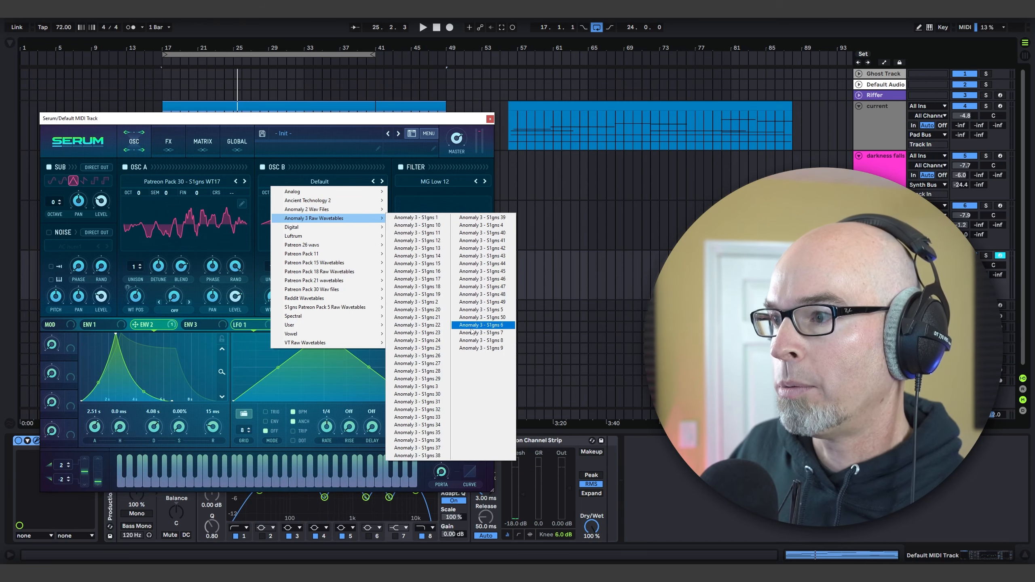
left_click(498, 289)
left_click_drag(274, 296, 290, 240)
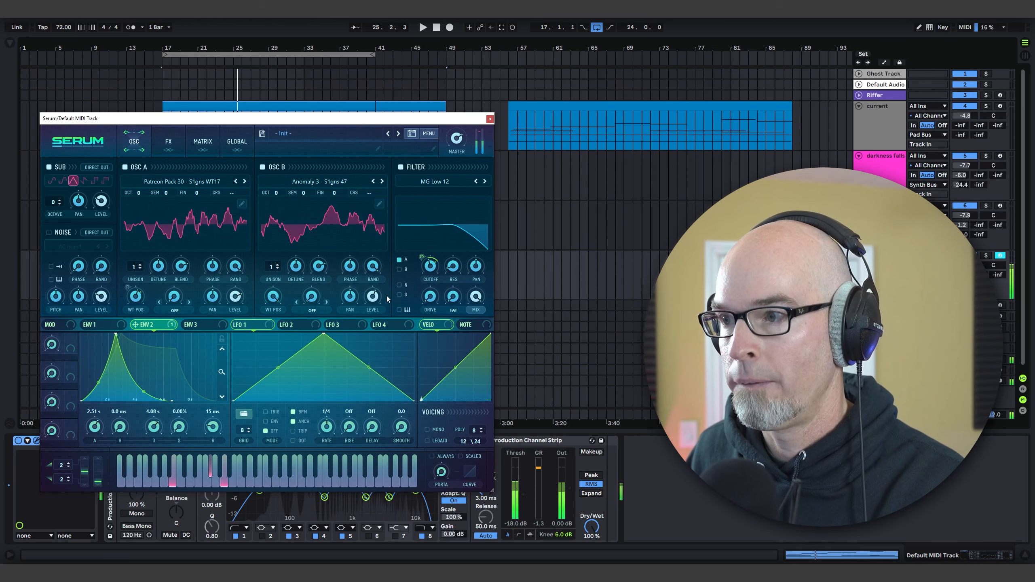
left_click_drag(377, 297, 377, 302)
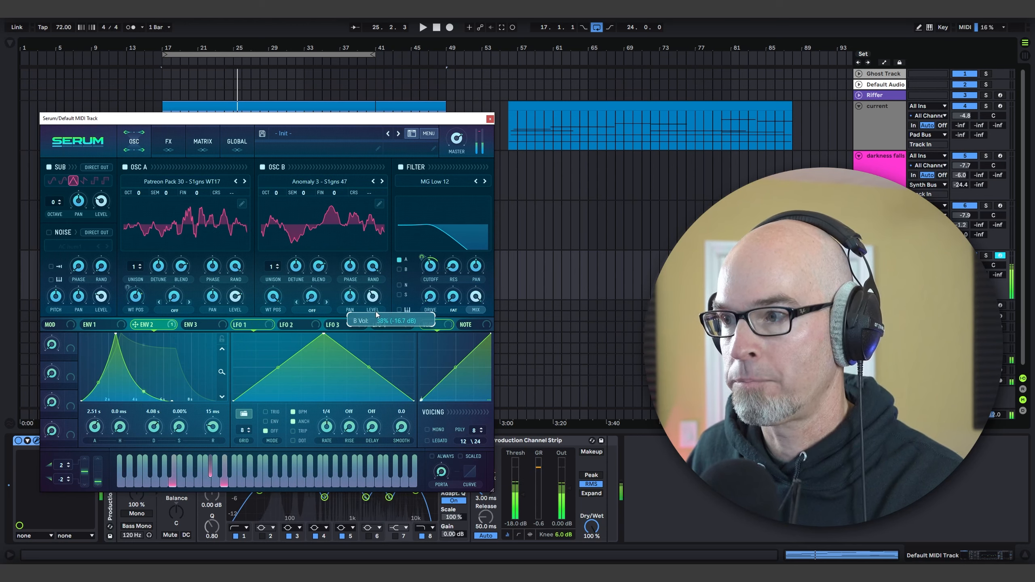
Step: Modulate oscillator B's wavetable position with LFO 1 at a 4 bar rate and set oscillator A's unison to 5 voices
mouse_move(276, 298)
left_mouse_down()
mouse_move(275, 332)
mouse_move(273, 297)
left_mouse_up()
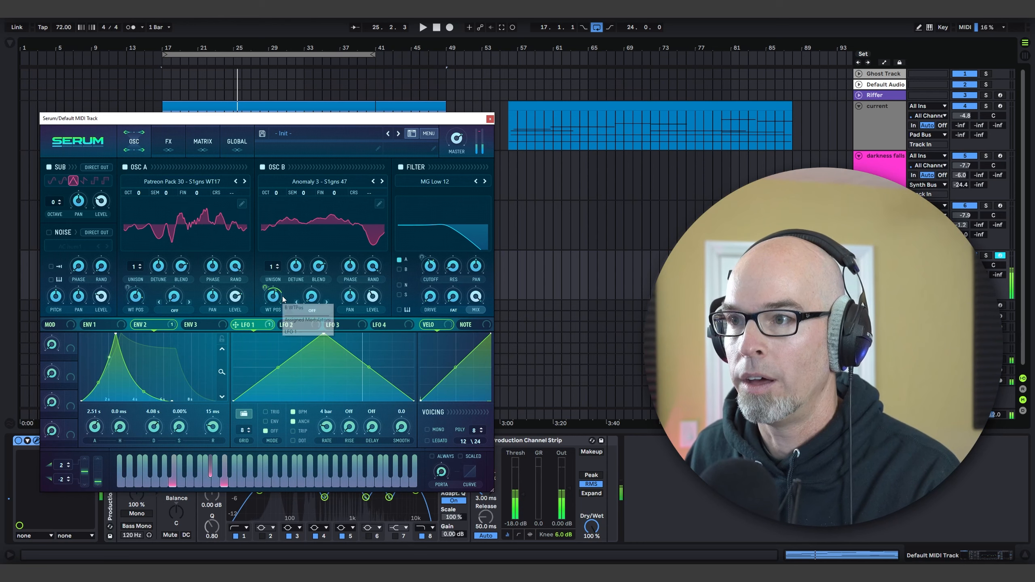
mouse_move(136, 267)
left_mouse_down()
mouse_move(159, 278)
mouse_move(159, 290)
mouse_move(135, 269)
mouse_move(144, 265)
left_mouse_up()
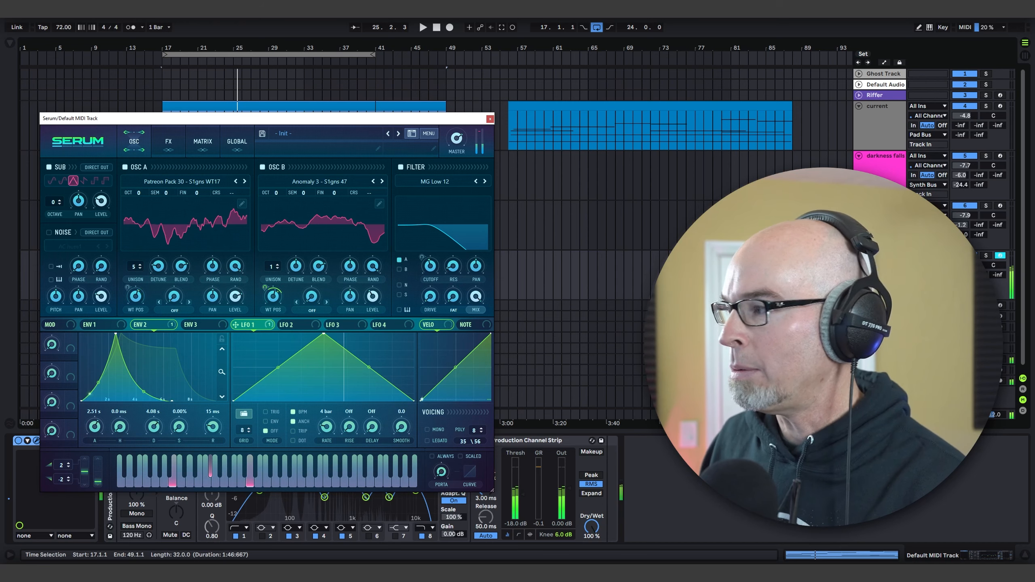
Step: Enable the noise oscillator with the Electromagnetic1 sample from S1gns Serum (Unused V1), turn on key tracking and lower its pitch to about -32 st
left_click(49, 232)
left_click(65, 246)
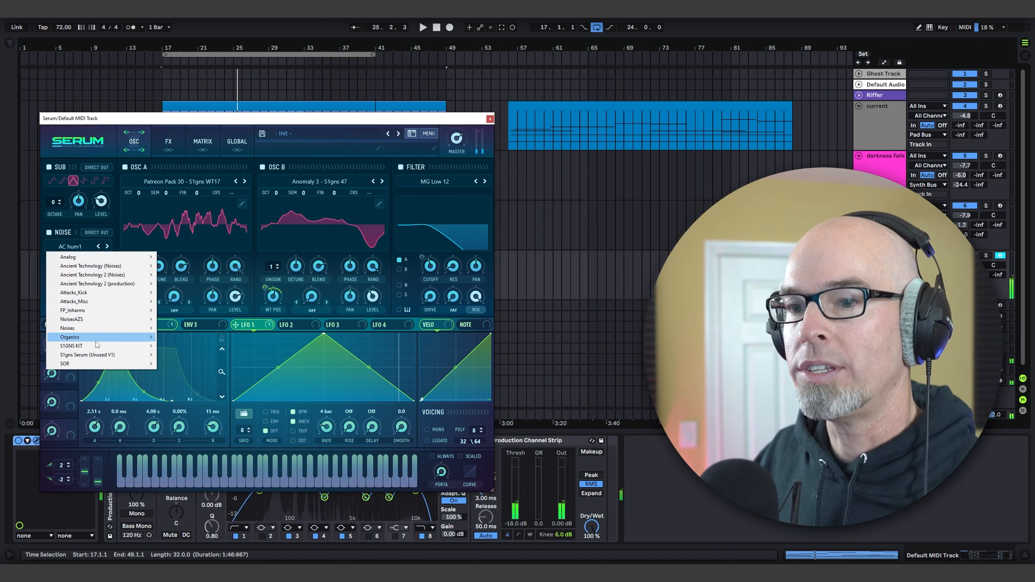
mouse_move(103, 318)
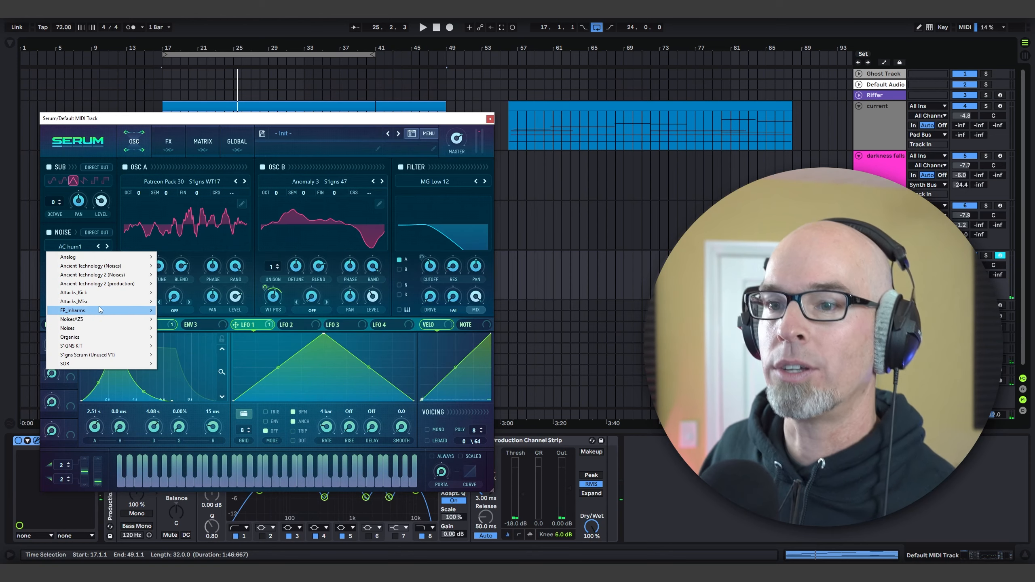
mouse_move(86, 339)
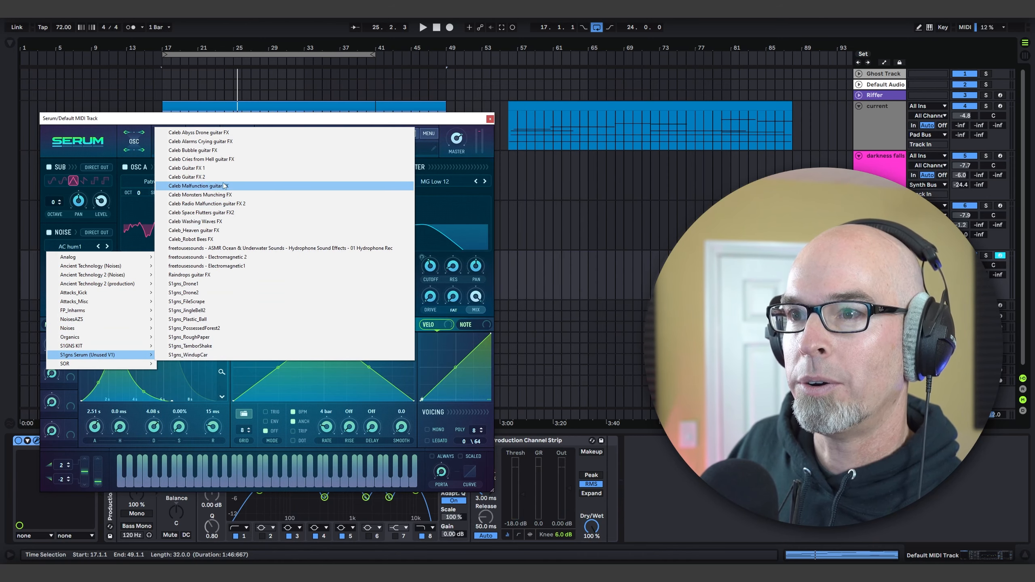
left_click(230, 267)
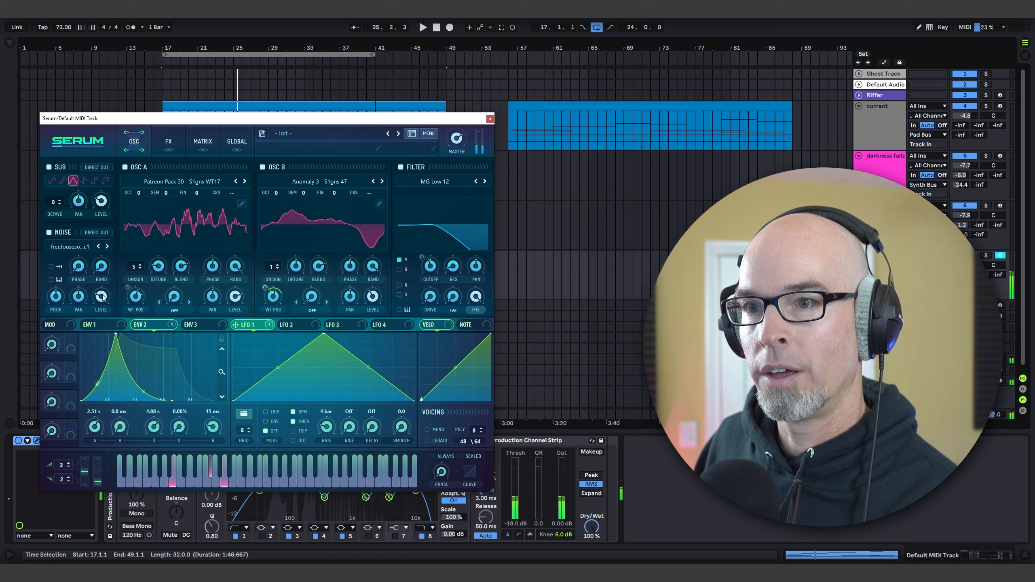
mouse_move(102, 298)
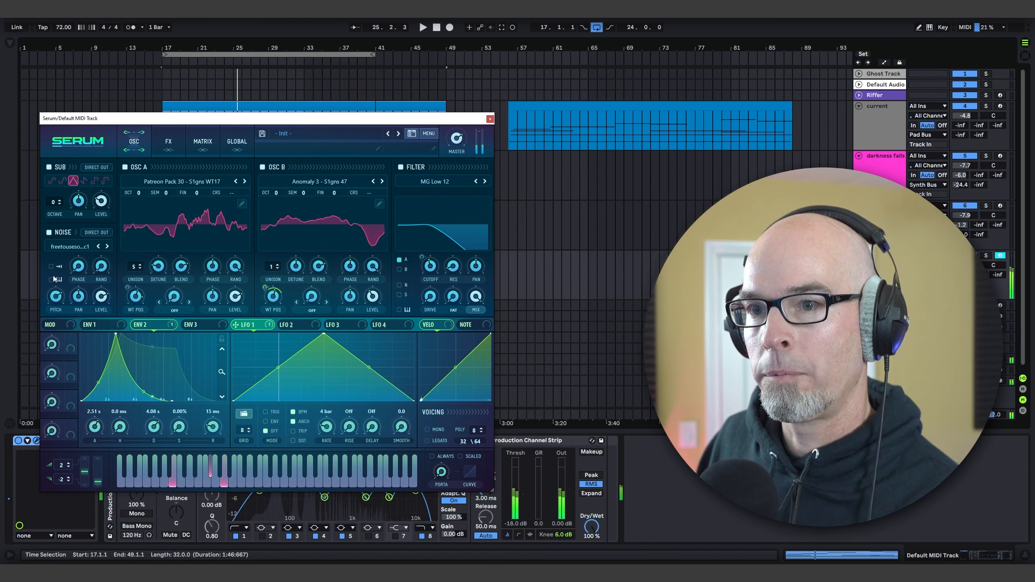
mouse_move(58, 289)
left_click_drag(58, 307, 58, 323)
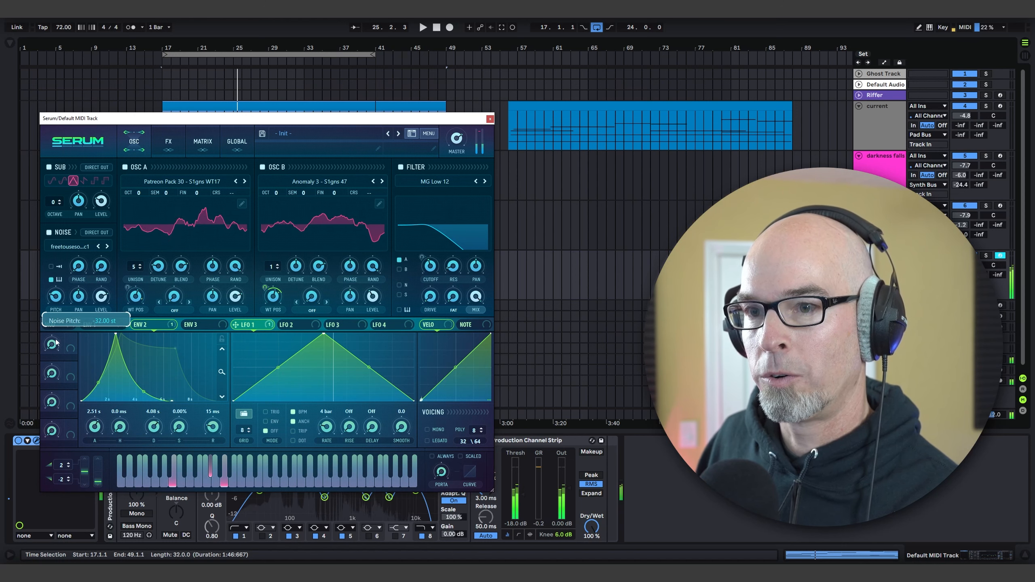
Step: Try the forestdrone noise from Ancient Technology 2 (production) with its pitch at 25 st
left_click(72, 247)
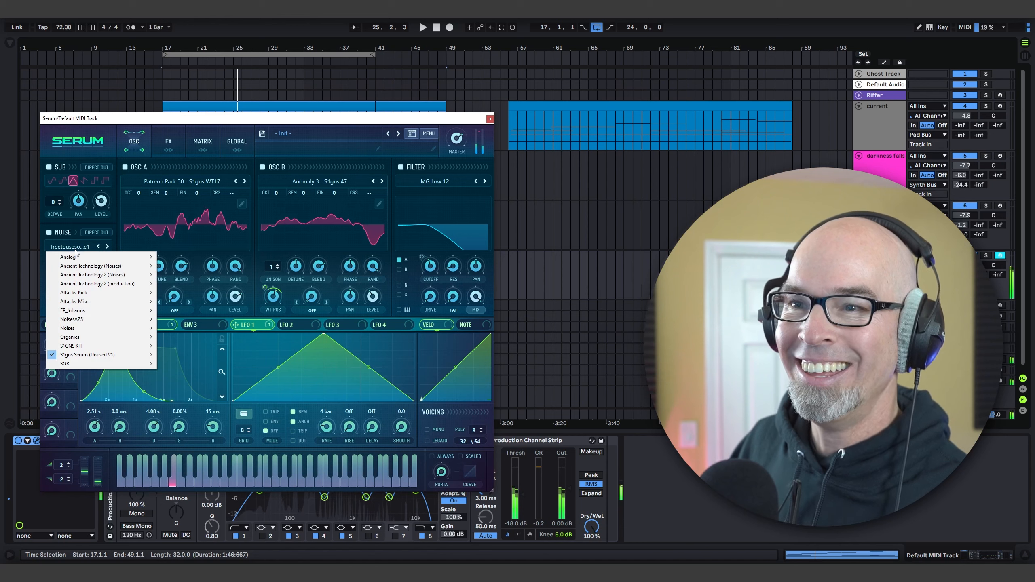
mouse_move(83, 284)
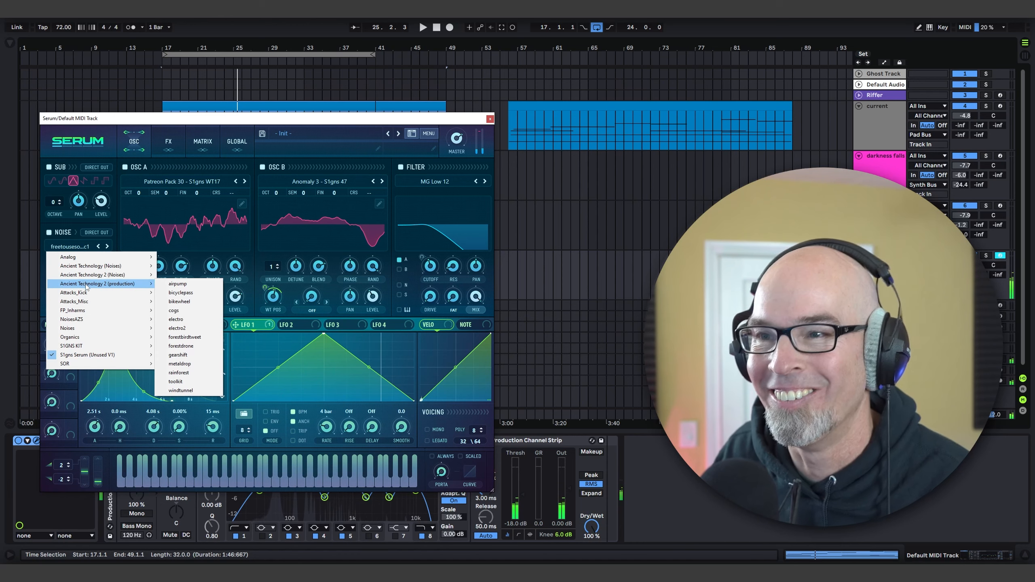
left_click(200, 346)
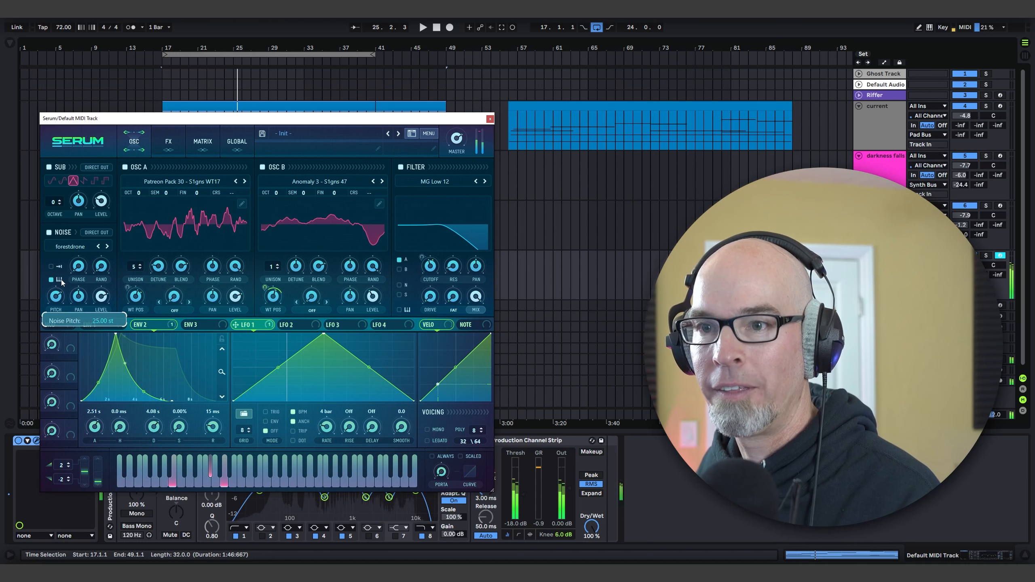
Step: Load the S1gns_FootstepSwarm noise from Ancient Technology (Noises) and set its pitch to about 20 st
left_click(68, 247)
mouse_move(84, 279)
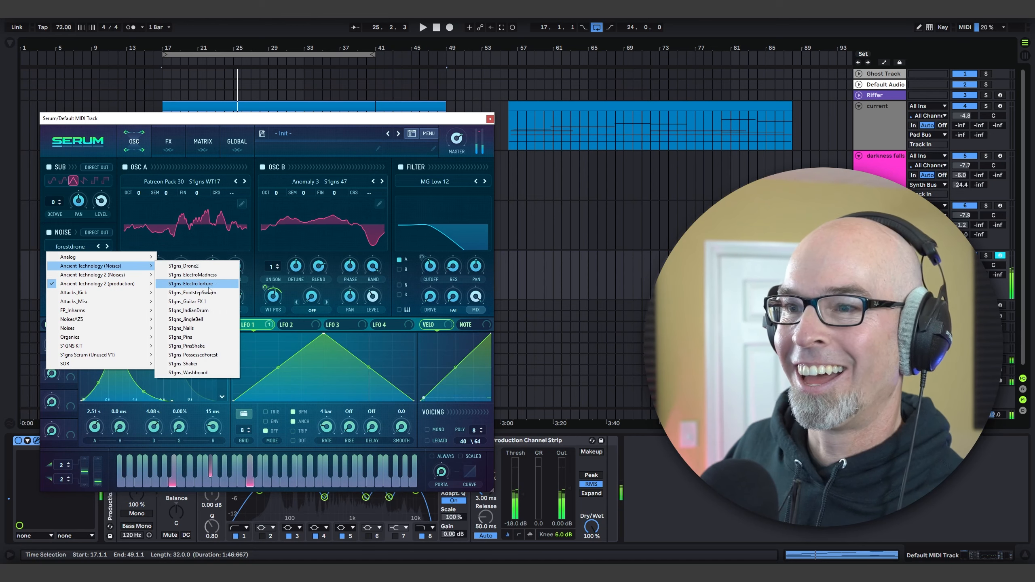
left_click(216, 292)
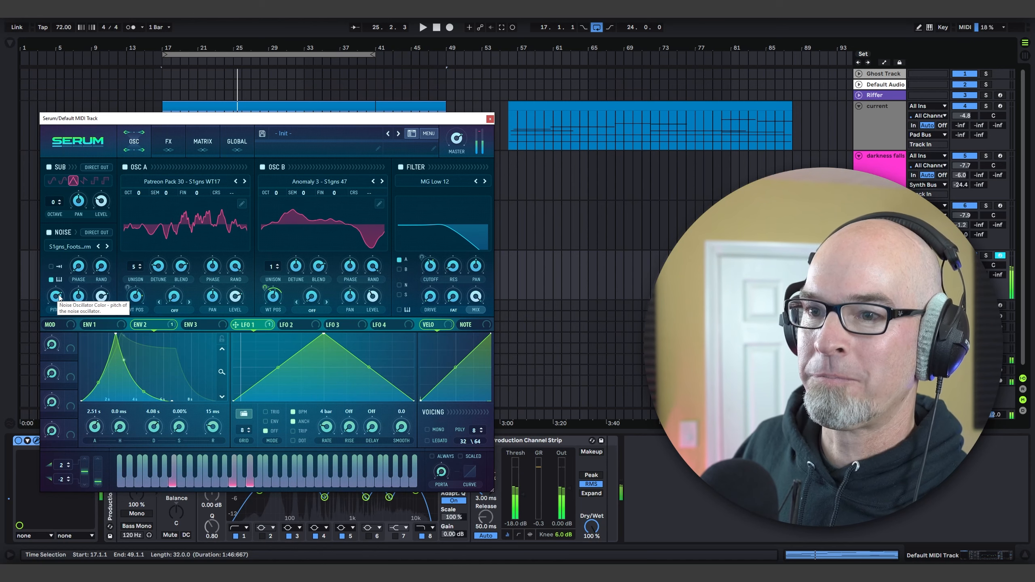
left_click_drag(60, 297, 62, 293)
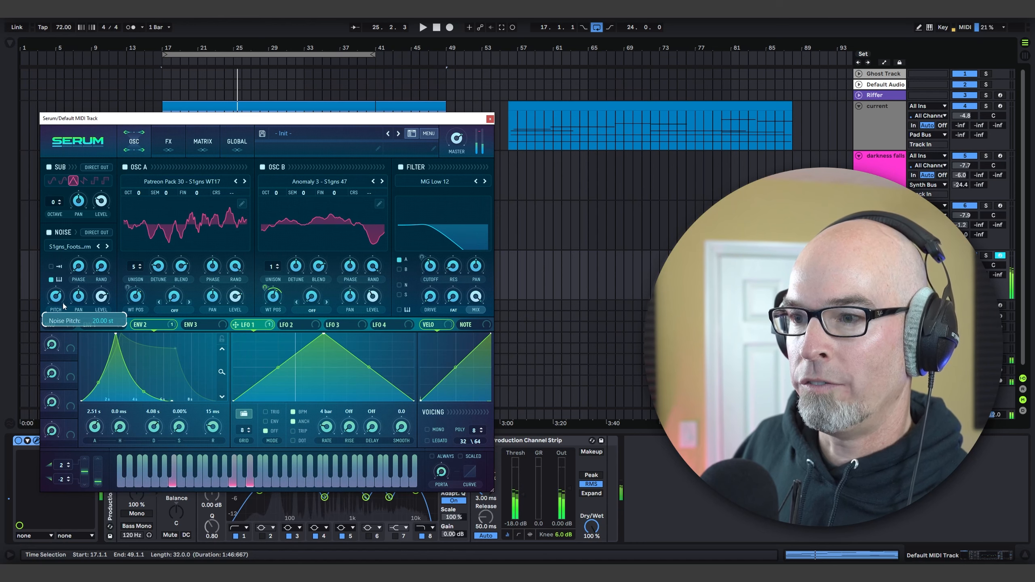
Step: Assign Chaos1 as the modulation source for the noise pitch and lower the noise level
right_click(57, 297)
mouse_move(88, 337)
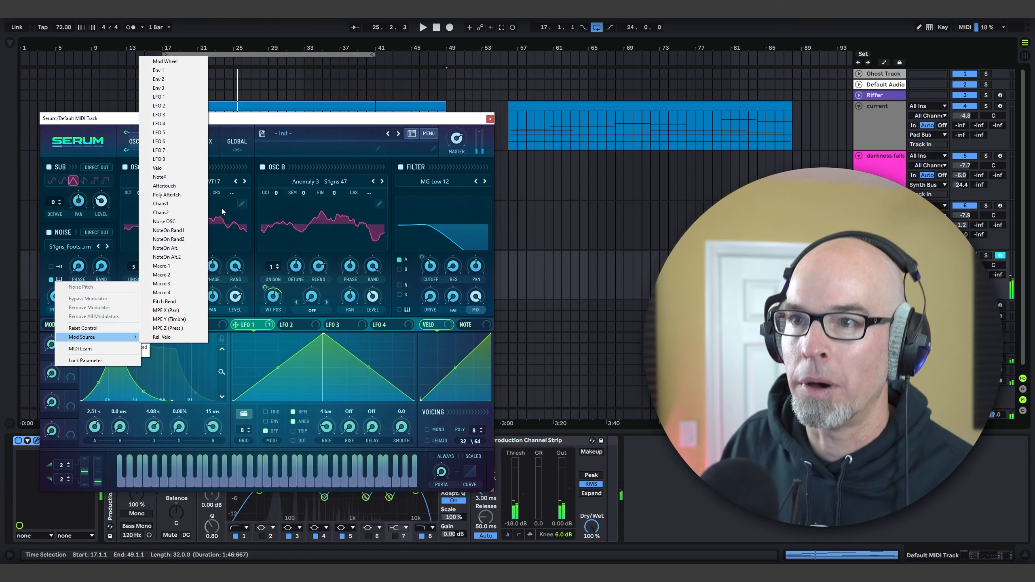
left_click(177, 207)
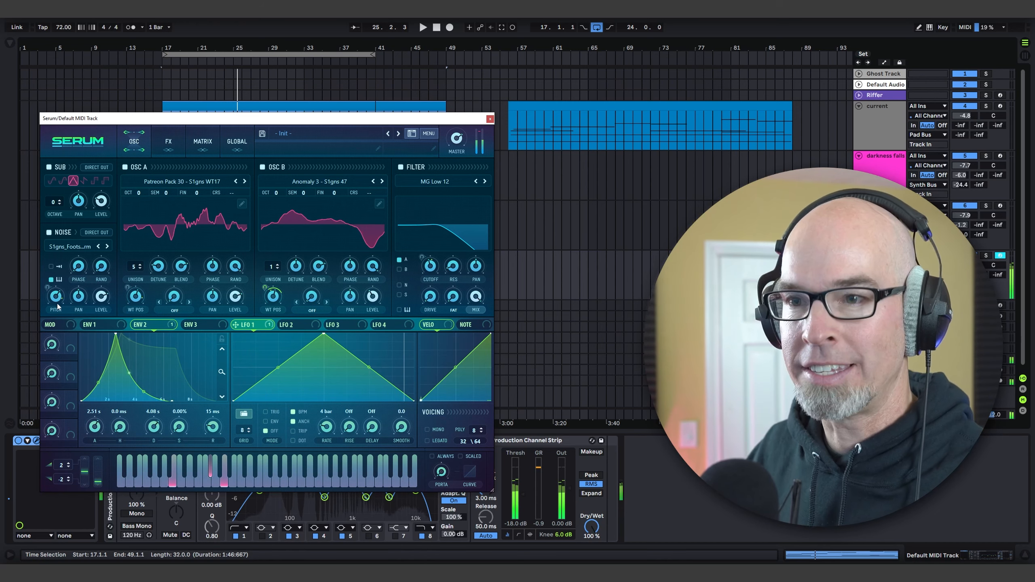
left_click_drag(101, 297, 103, 316)
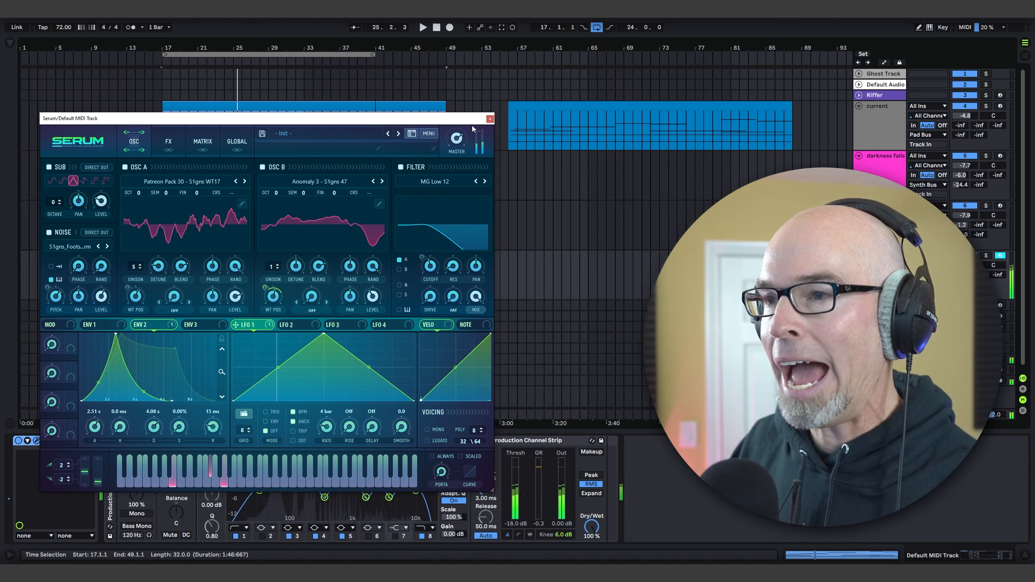
Step: Enable the Compressor effect in multiband mode and turn on the Delay effect
left_click(169, 141)
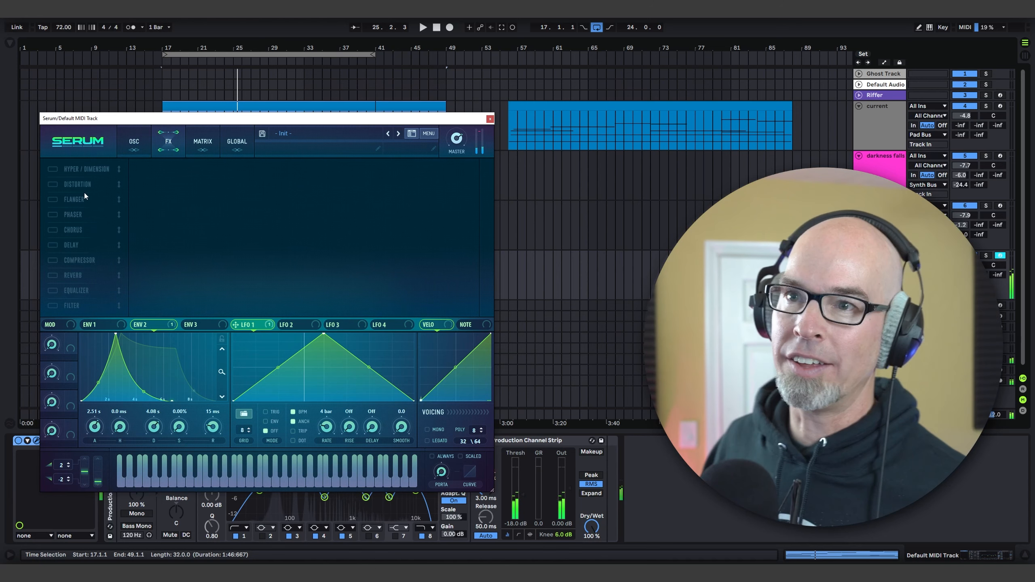
left_click(53, 260)
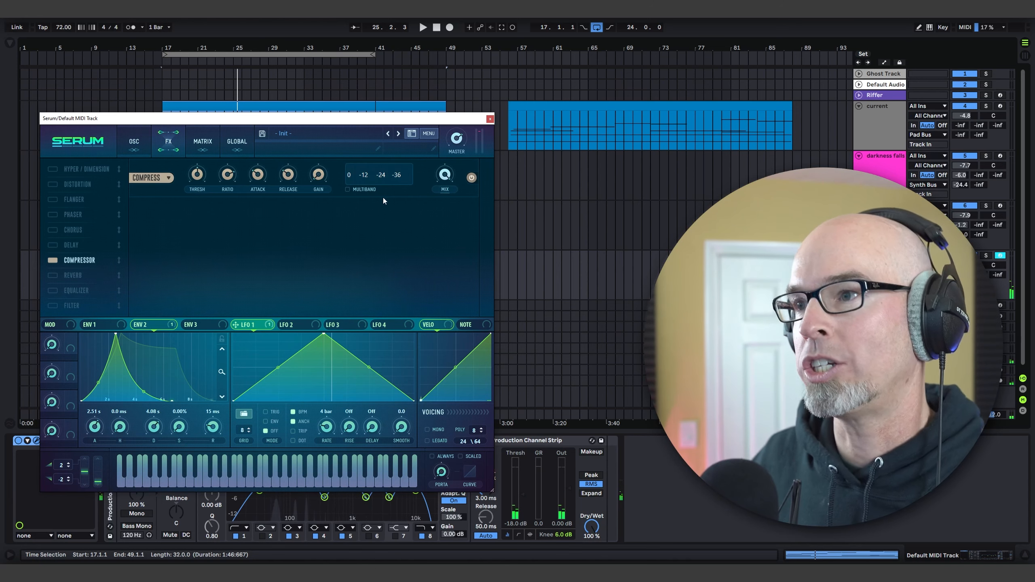
left_click(350, 189)
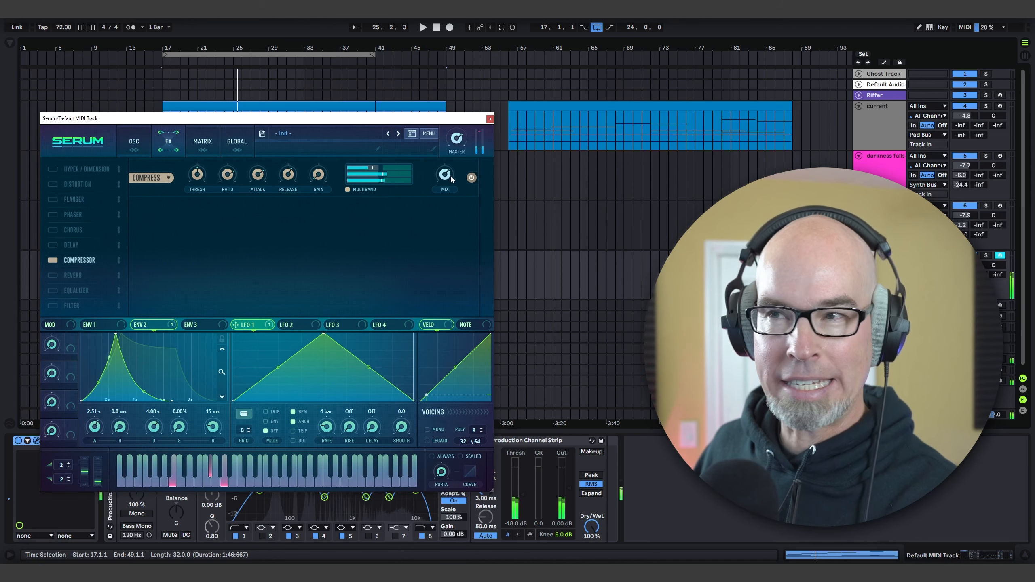
left_click(52, 245)
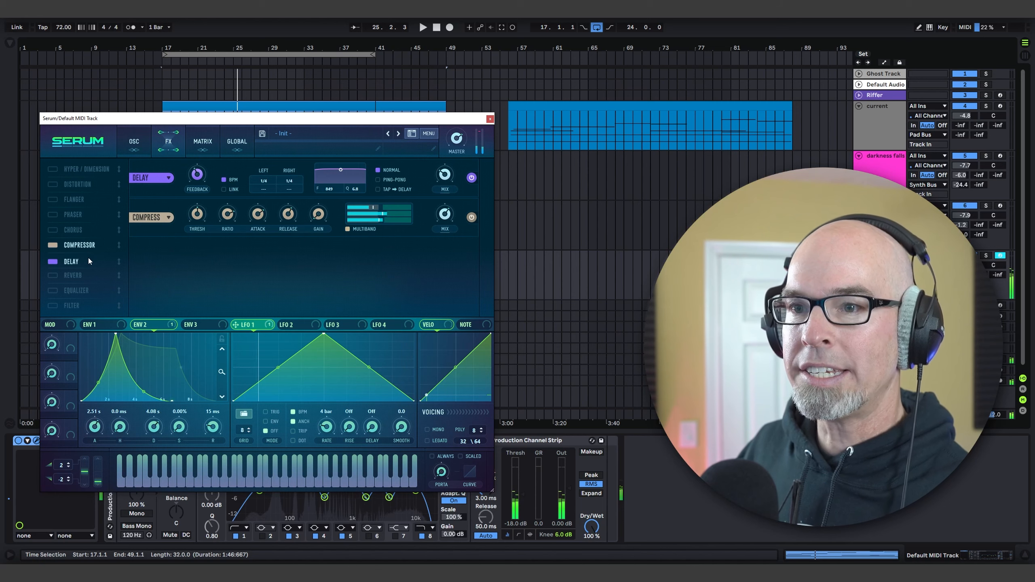
Step: Place the Delay after the Compressor and configure it as ping-pong with dotted 1/8 times on both channels
left_click_drag(89, 259, 87, 255)
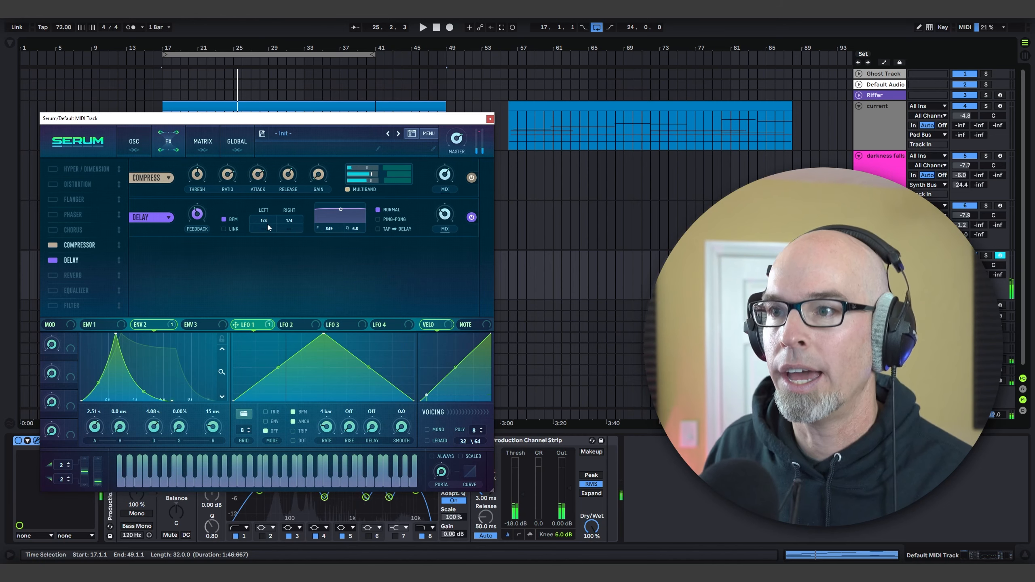
left_click_drag(264, 221, 263, 233)
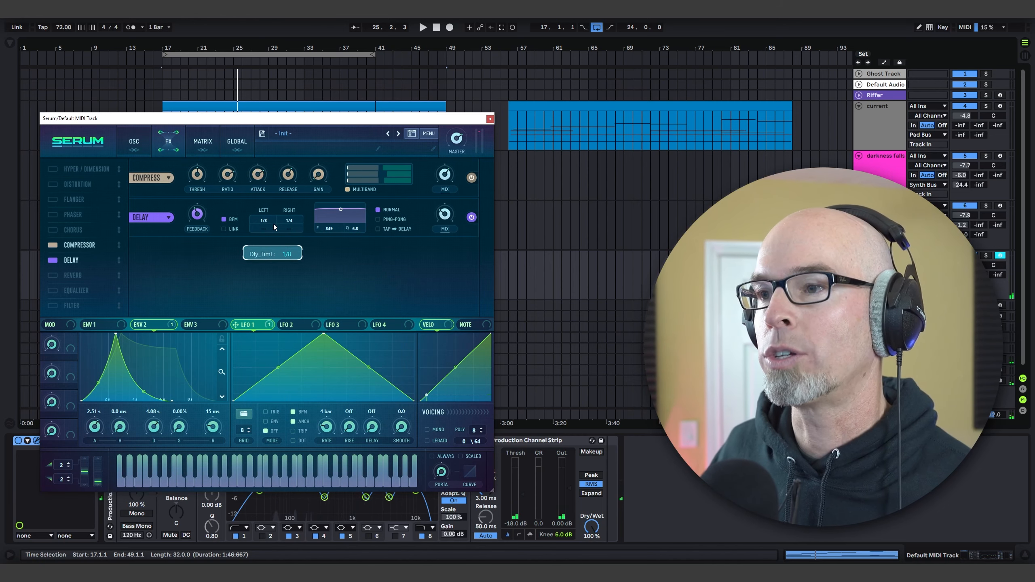
left_click(265, 228)
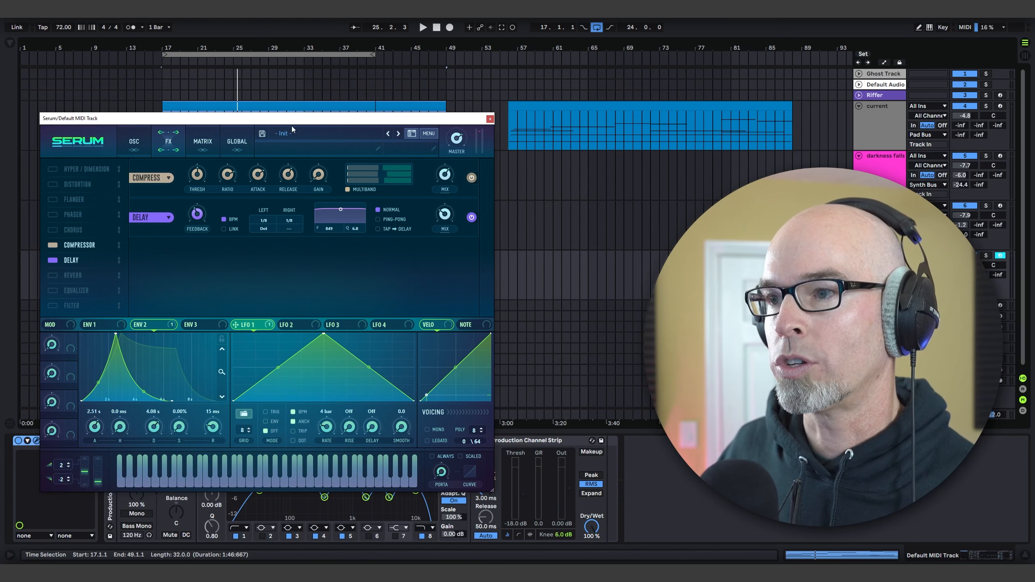
left_click(291, 229)
left_click(379, 220)
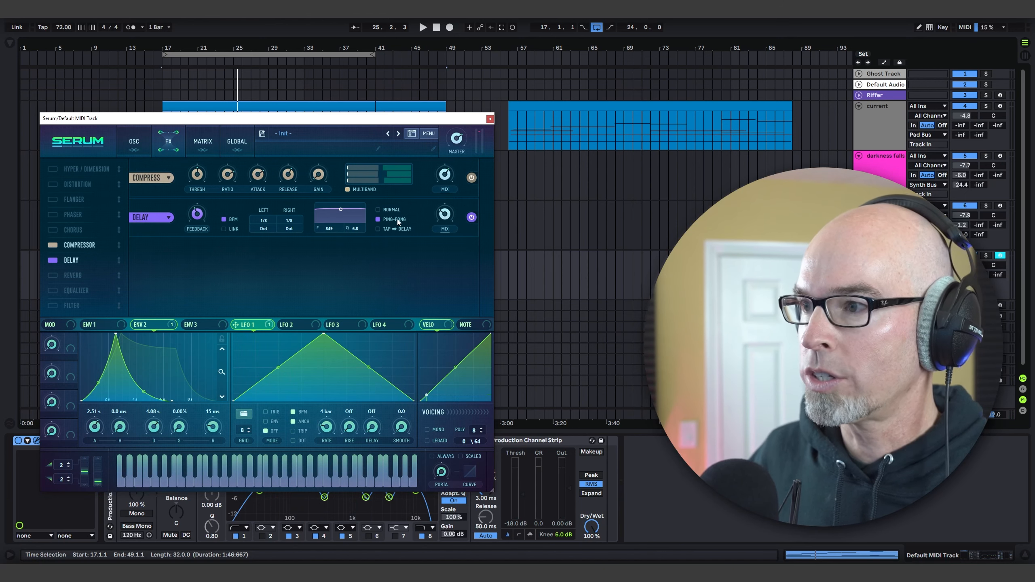
mouse_move(454, 210)
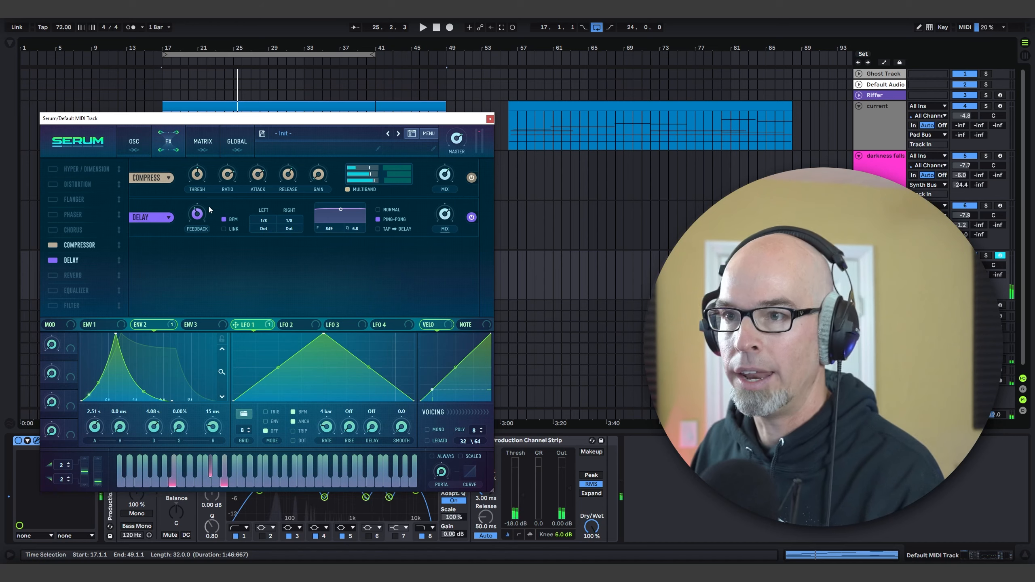
mouse_move(199, 208)
scroll(198, 208, "up", 3)
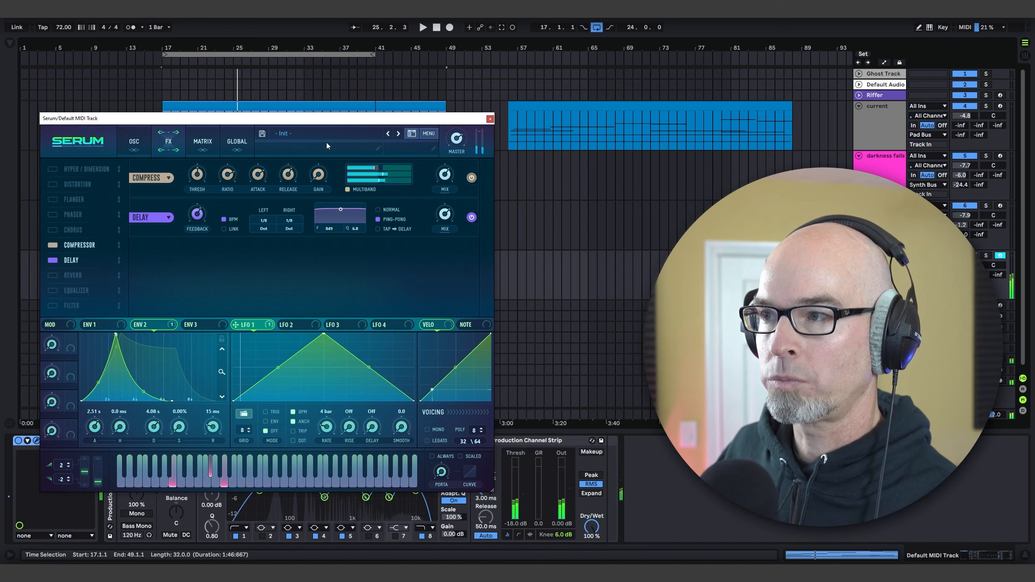
left_click(488, 119)
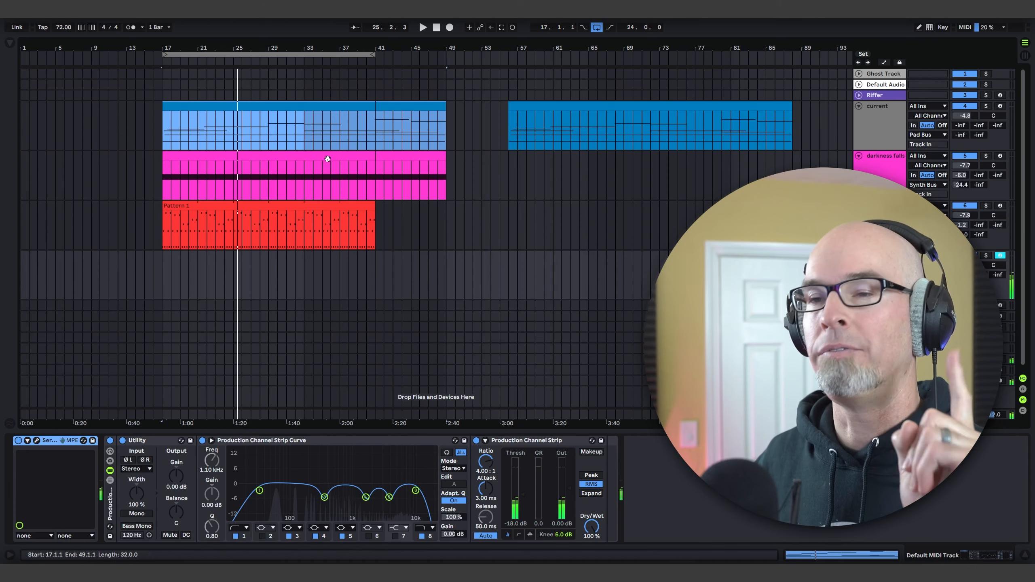
Step: Add the Pro-R 2 reverb from the Effects collection to the end of the pad track's device chain
left_click(10, 43)
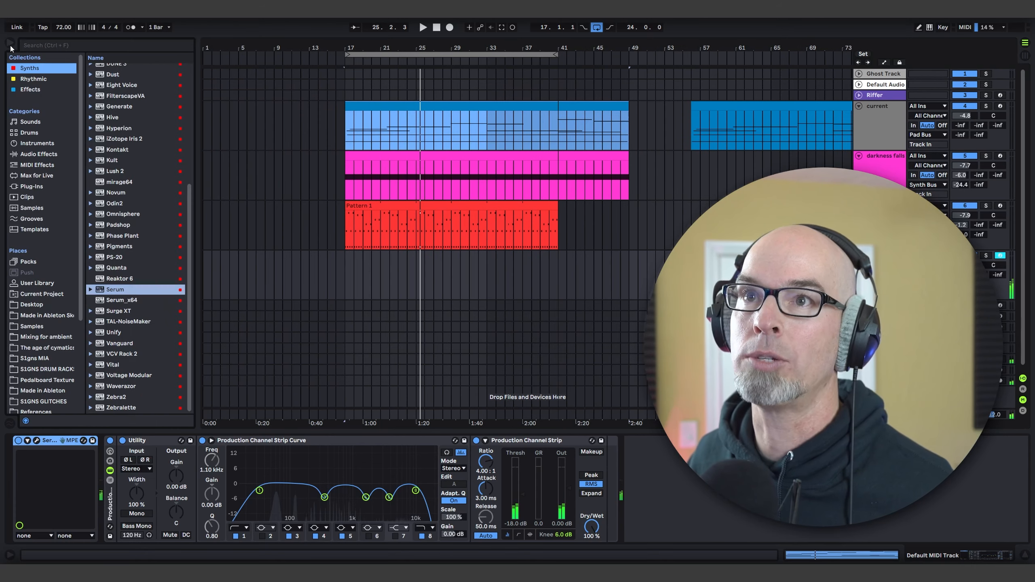
left_click(50, 90)
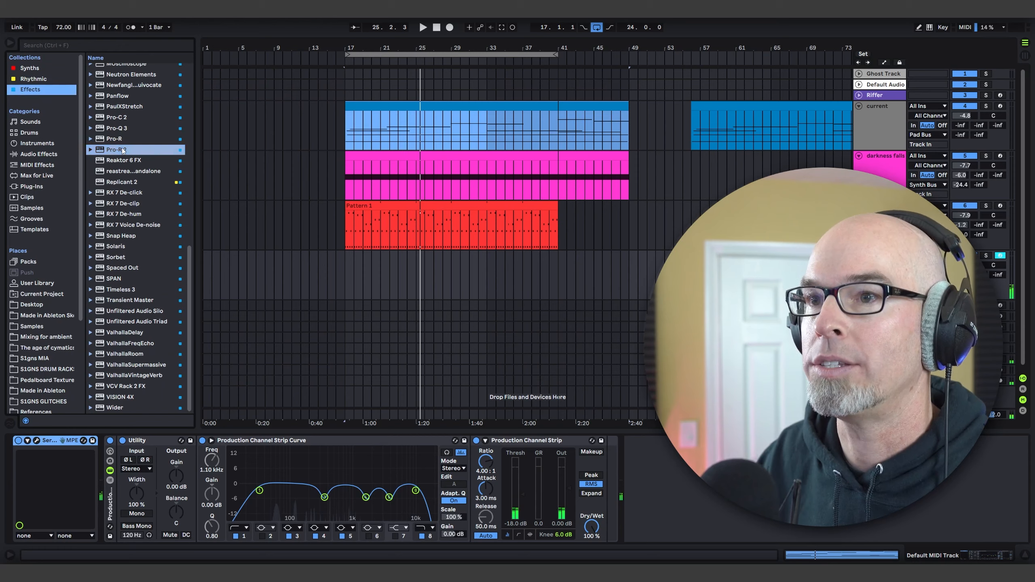
double_click(138, 151)
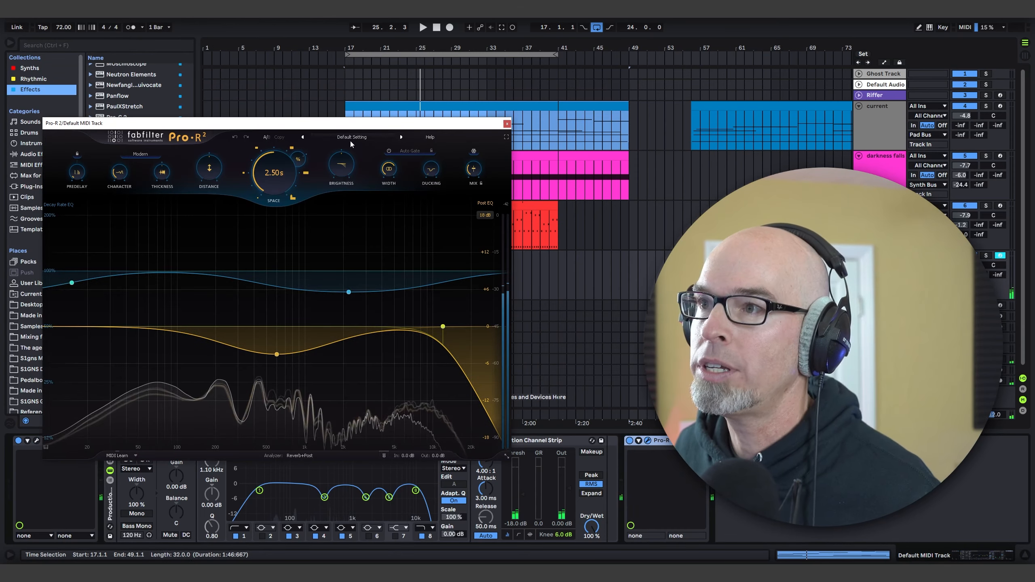
Step: Load the Field Theory preset from the Remote Vision cinematic presets in Pro-R 2 and close the plug-in window
left_click(352, 137)
mouse_move(281, 203)
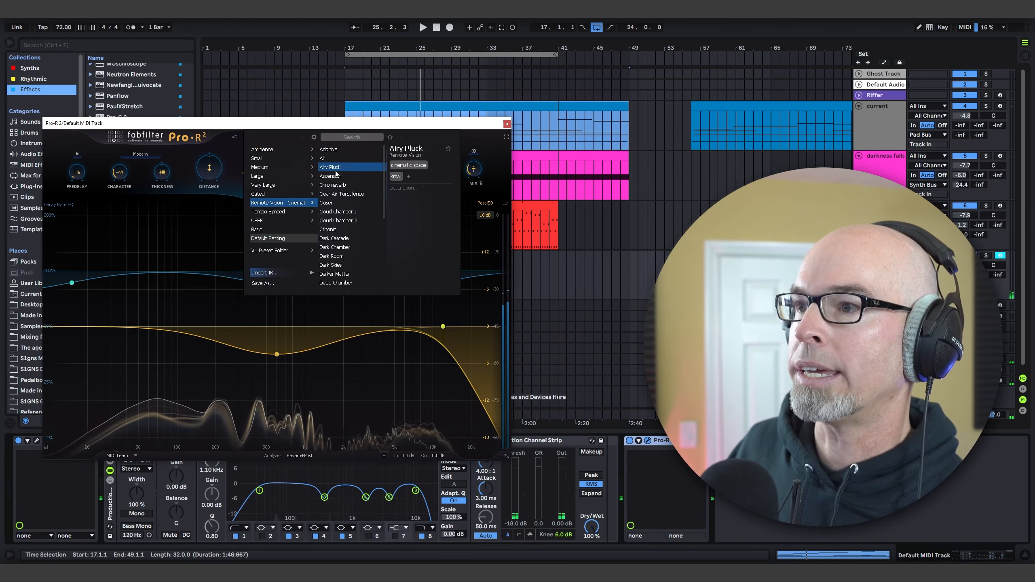
scroll(371, 231, "down", 1)
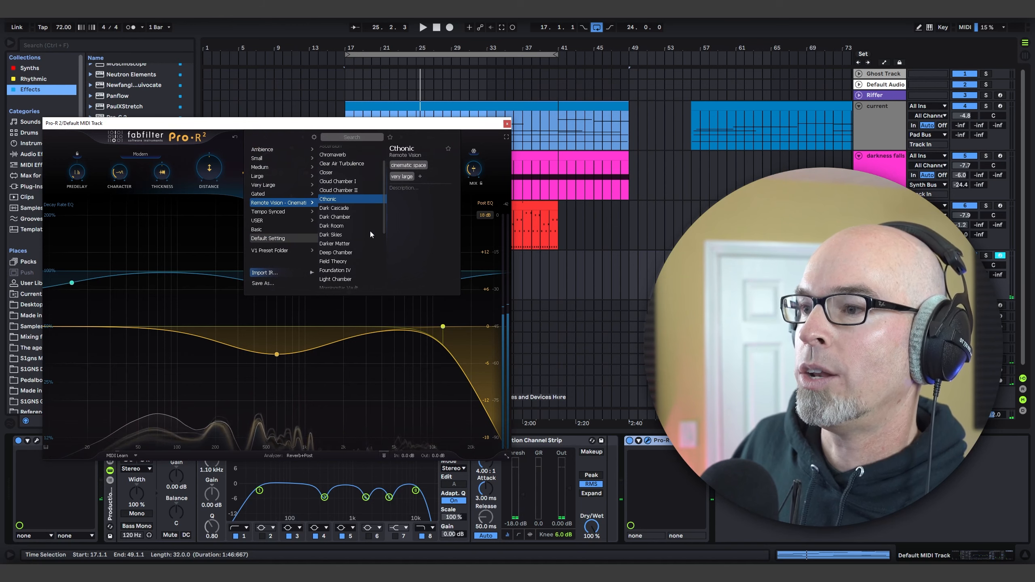
scroll(369, 231, "down", 2)
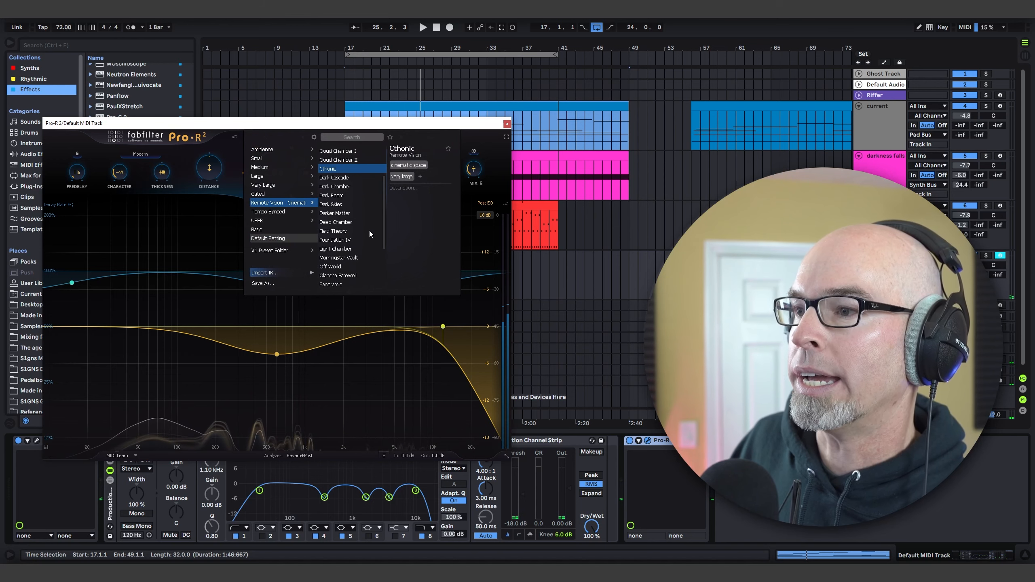
left_click(338, 230)
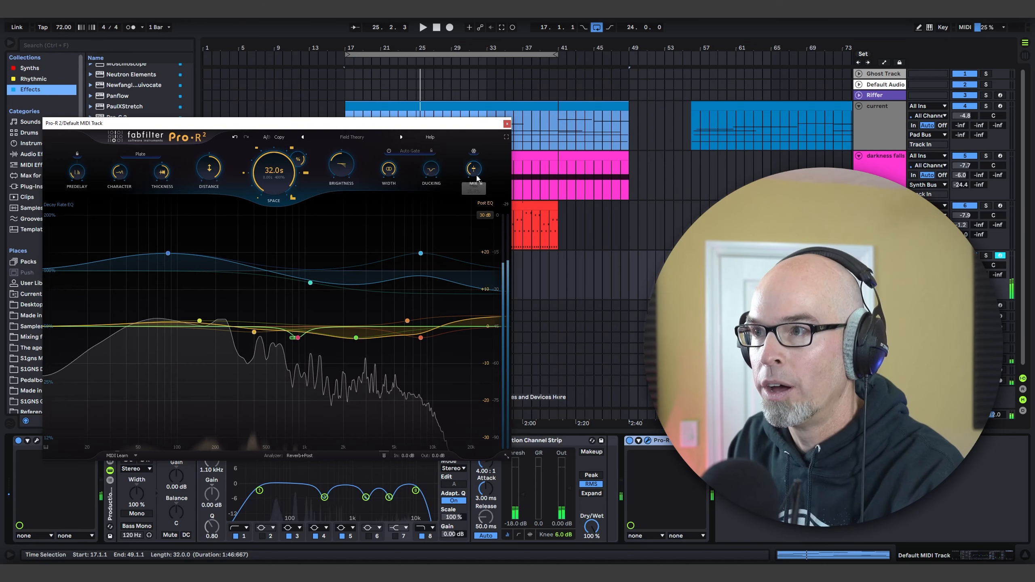
mouse_move(474, 173)
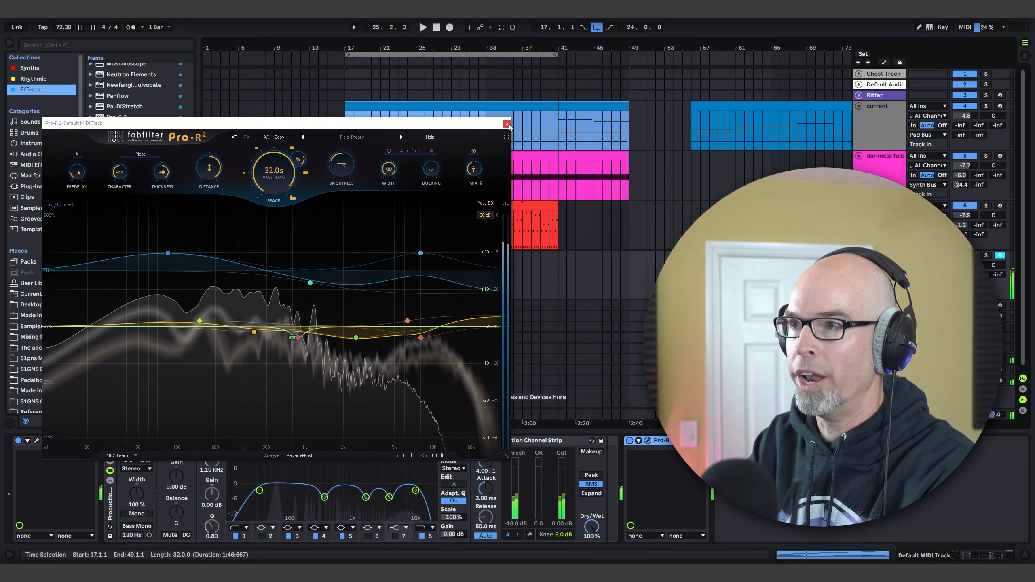
left_click(649, 440)
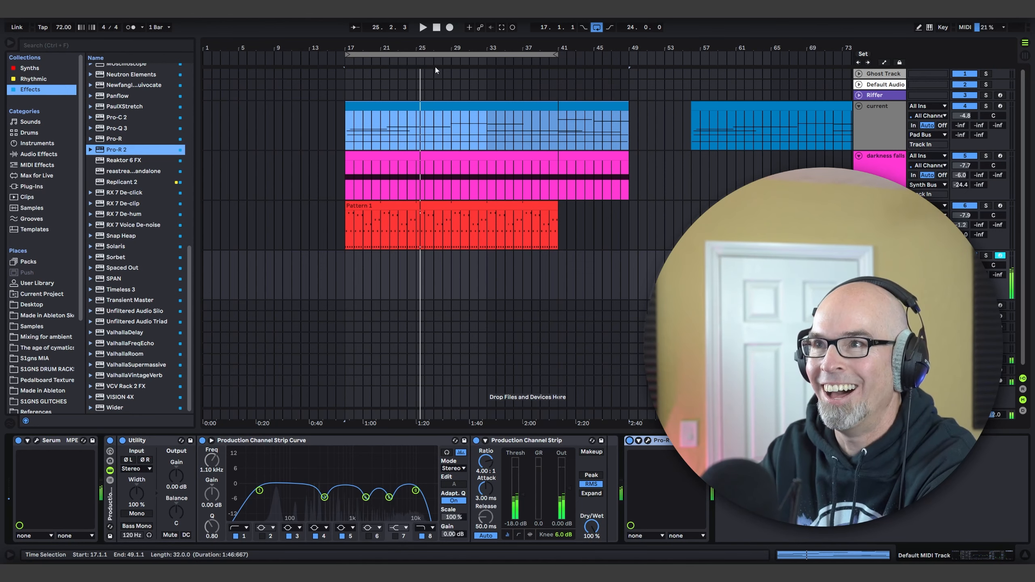
Step: Play the loop with the browser hidden and review the pad's Serum patch and its Pro-R 2 reverb in context
left_click(422, 30)
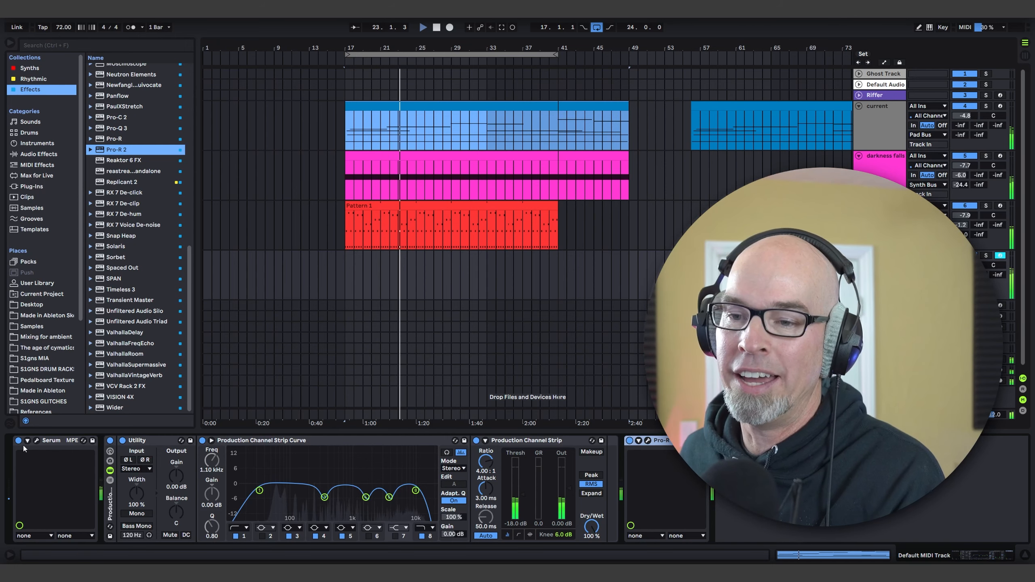
left_click(37, 440)
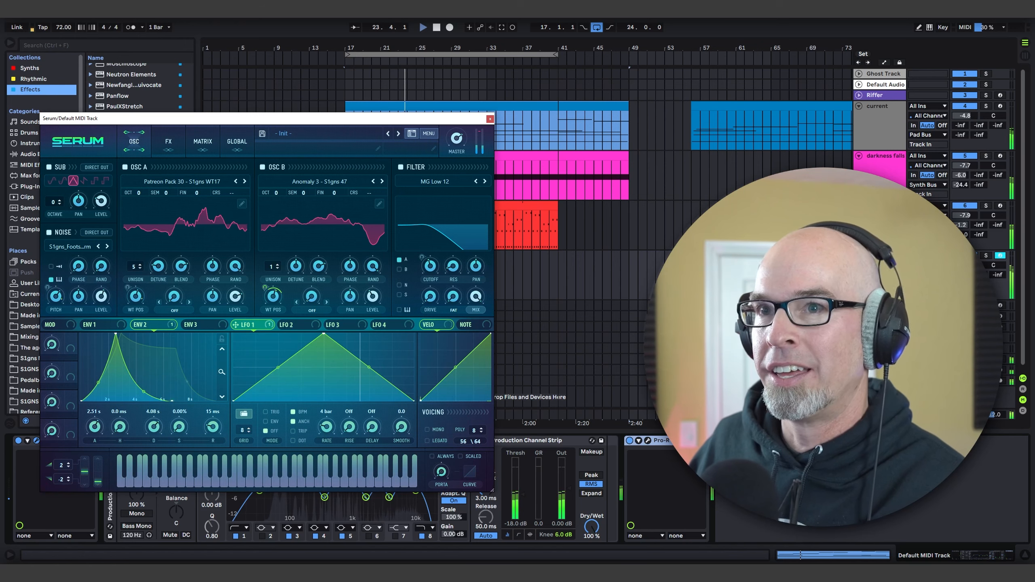
left_click(11, 43)
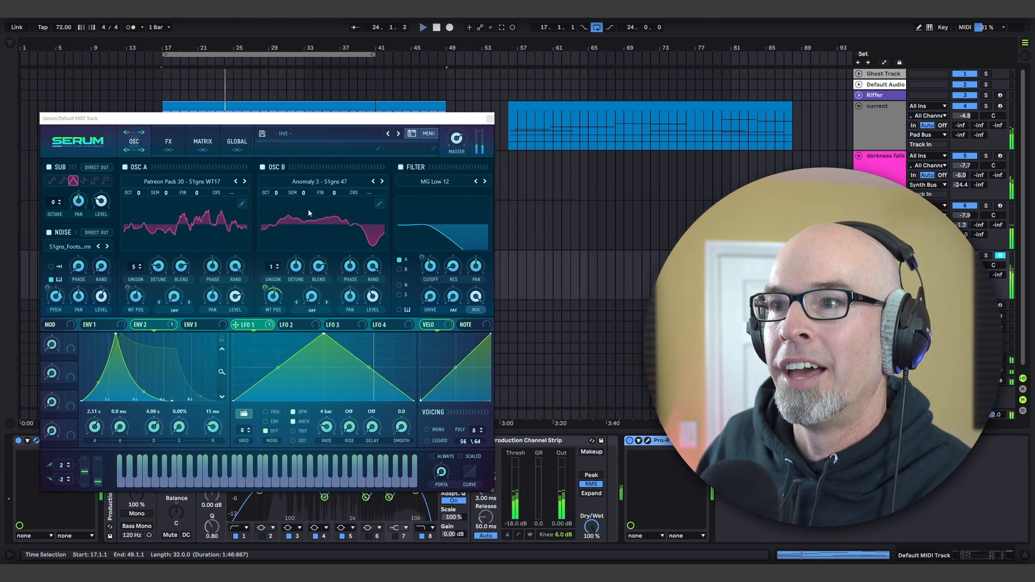
left_click(647, 441)
left_click_drag(365, 124, 559, 184)
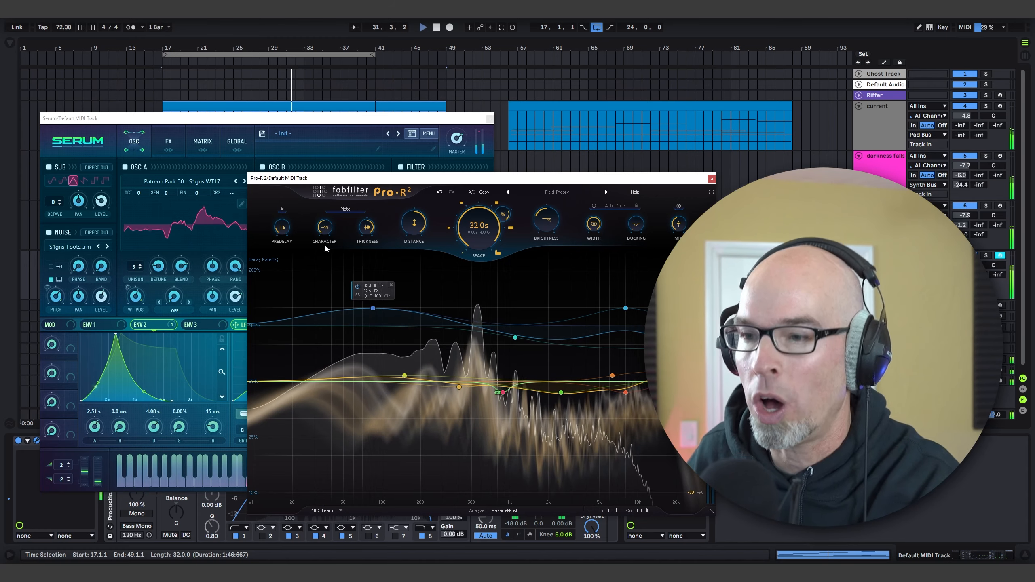
left_click(712, 179)
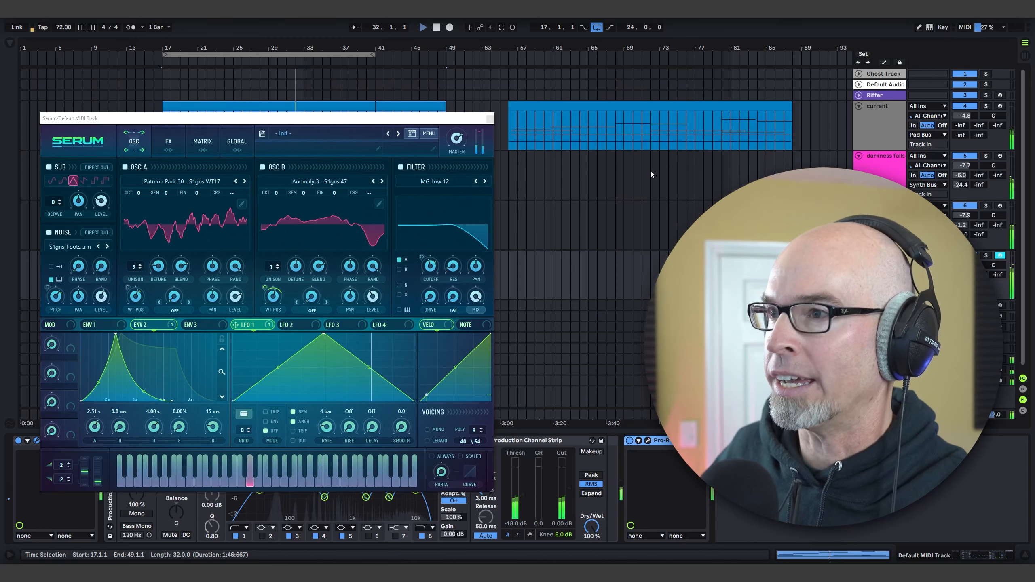
left_click(490, 119)
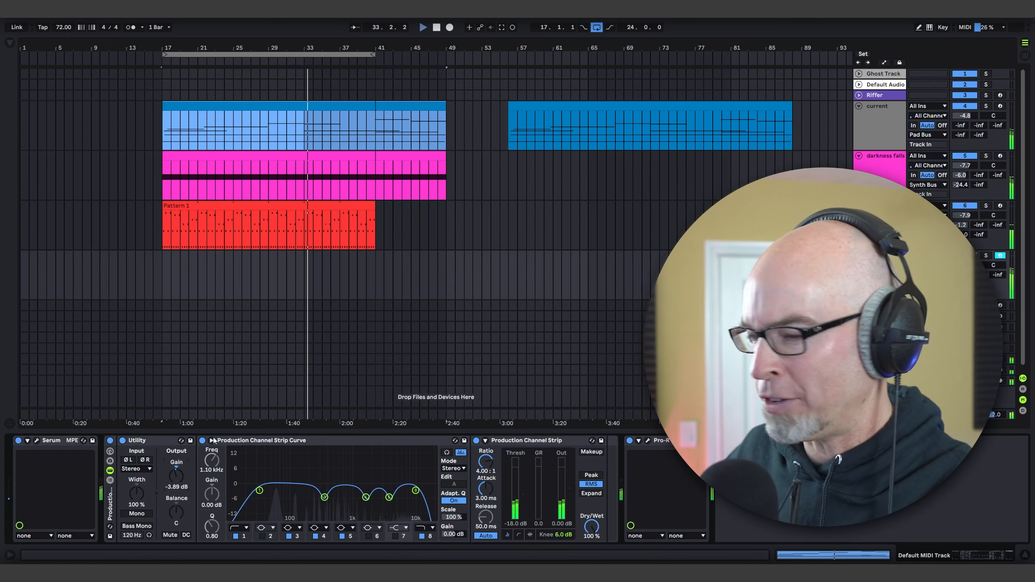
left_click(39, 440)
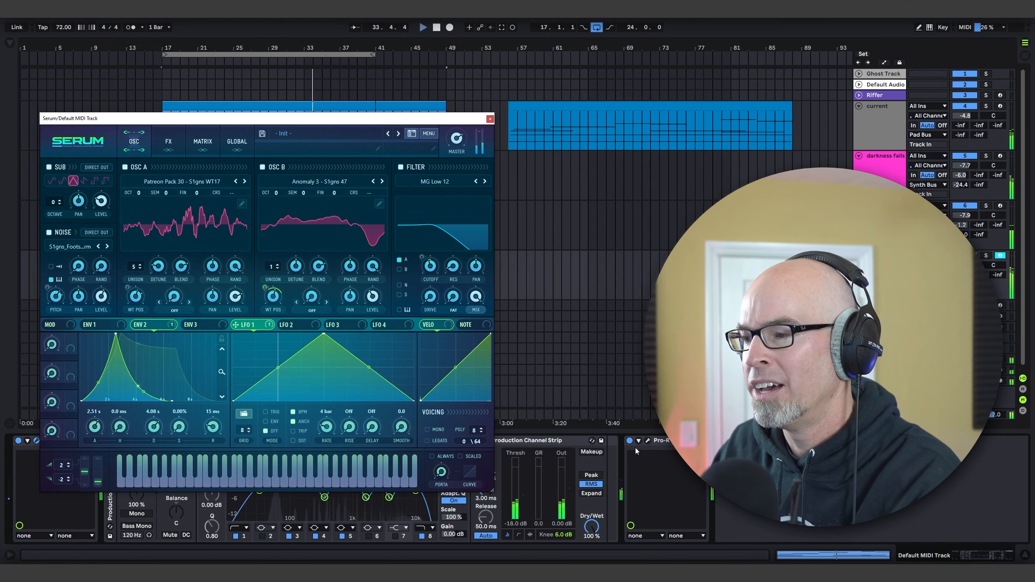
left_click(648, 441)
left_click_drag(443, 184, 348, 157)
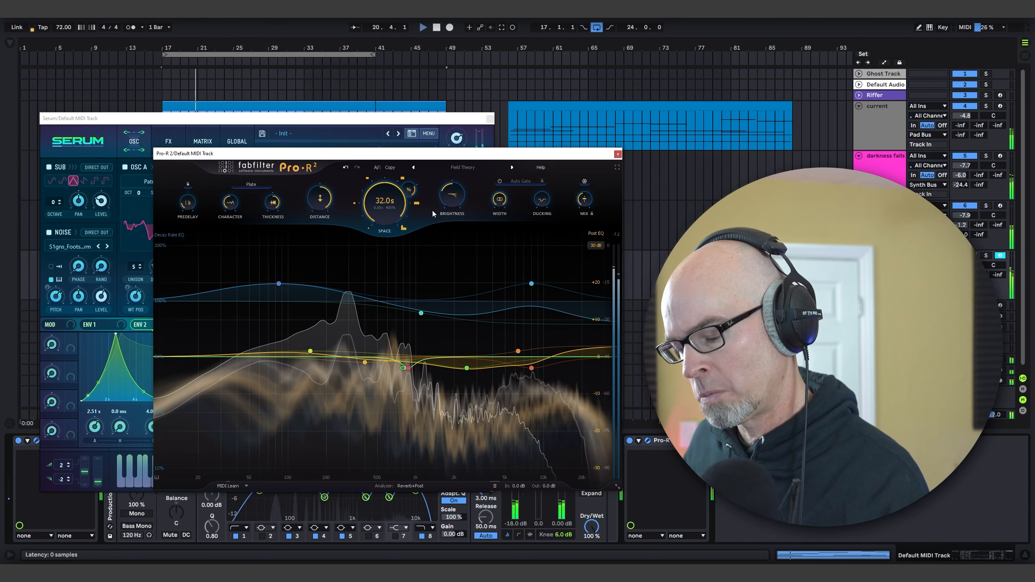
left_click(617, 154)
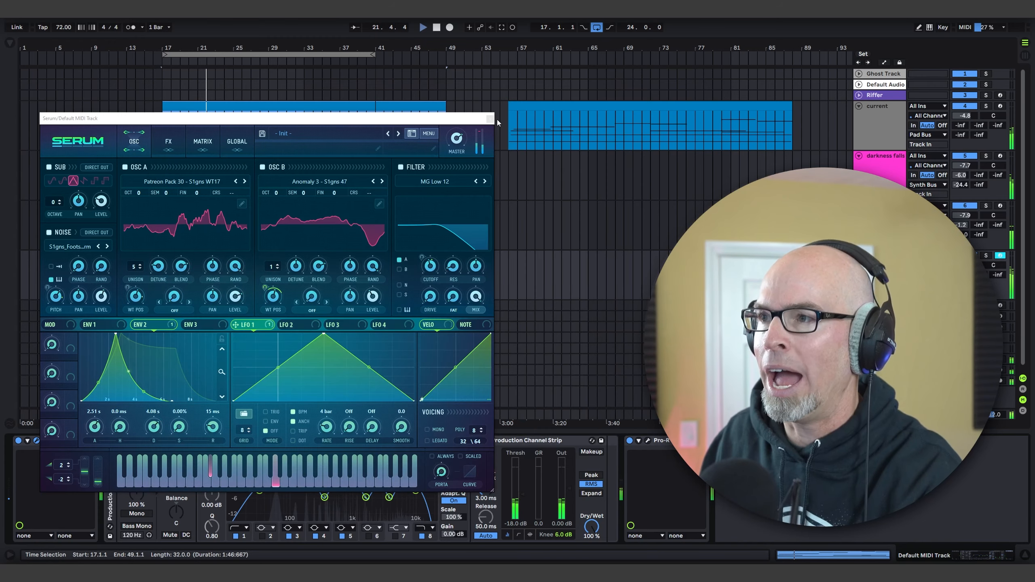
left_click(489, 119)
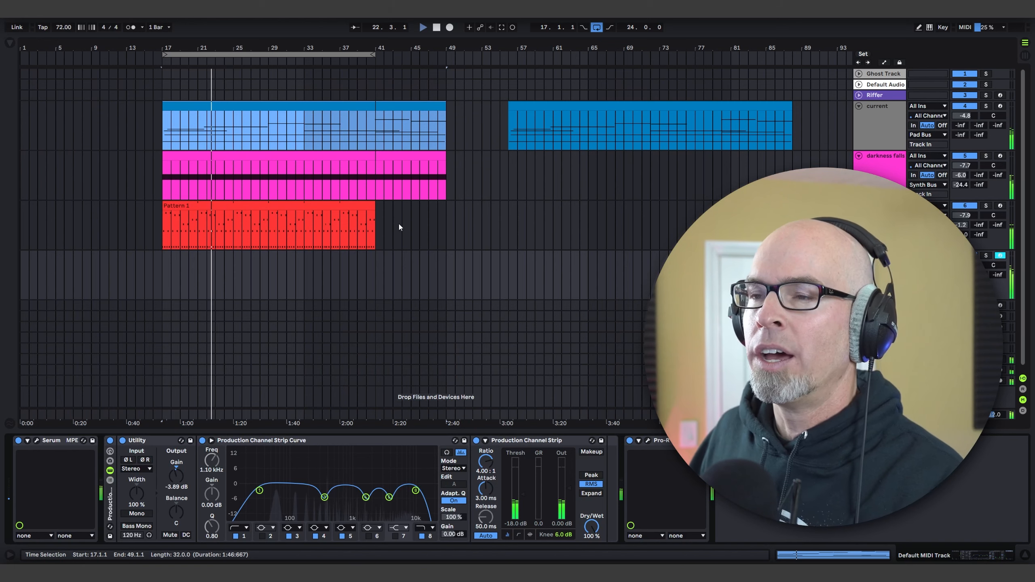
Step: Compare the instruments on the current, darkness falls, sequence and Default MIDI tracks, viewing the Vital patch and both Serum patches
left_click(876, 139)
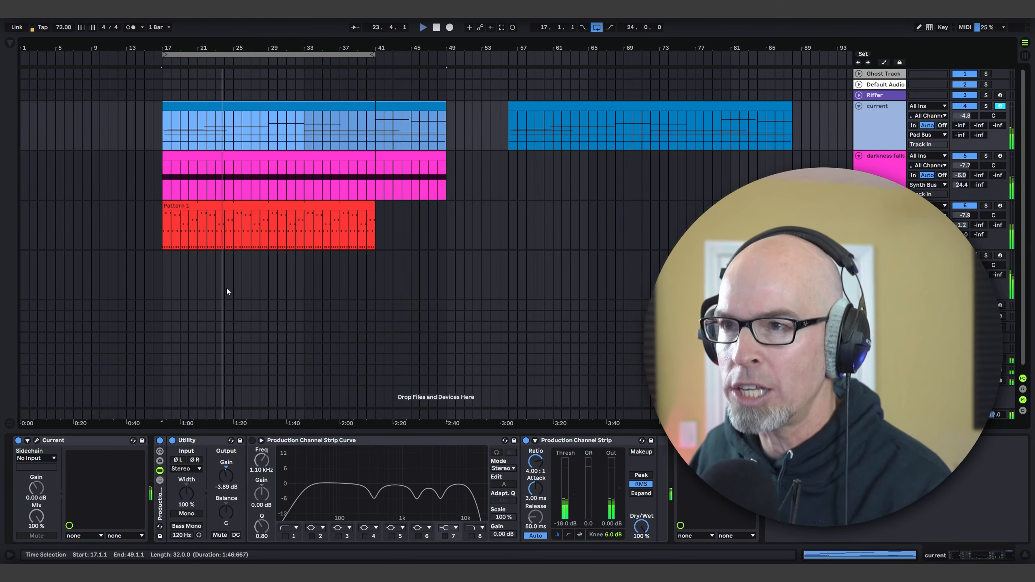
left_click(878, 179)
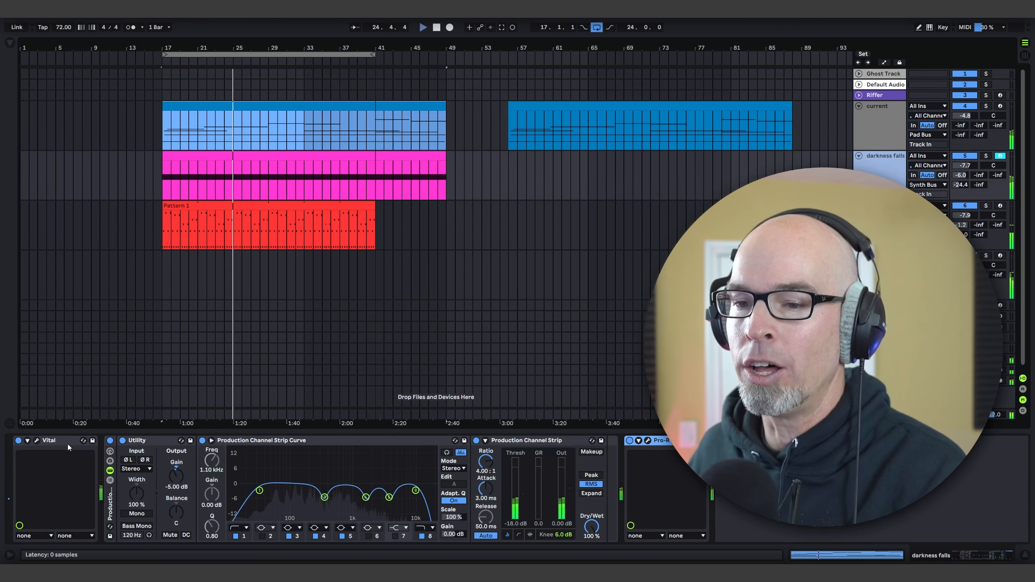
left_click(37, 440)
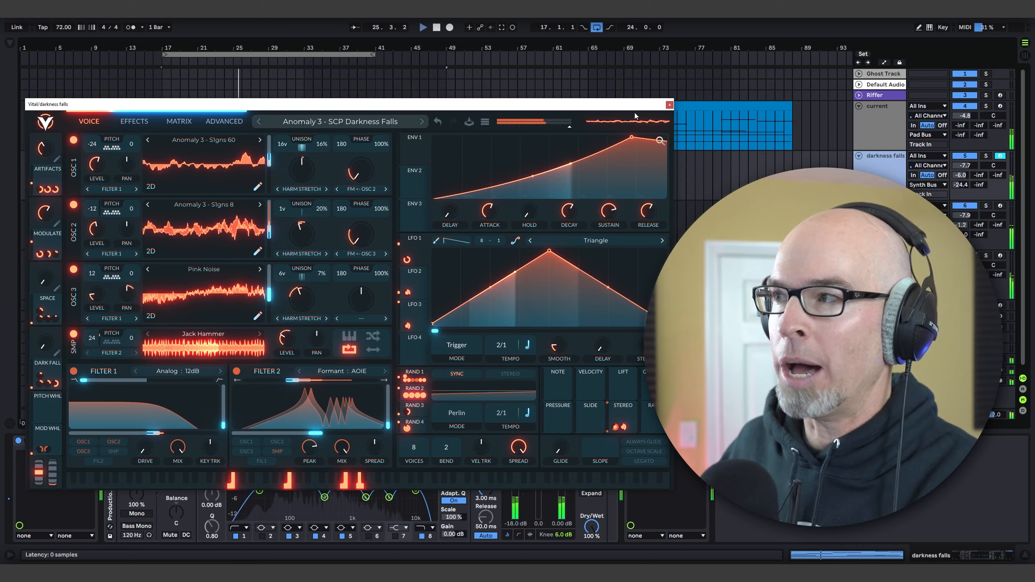
left_click(669, 105)
left_click(878, 226)
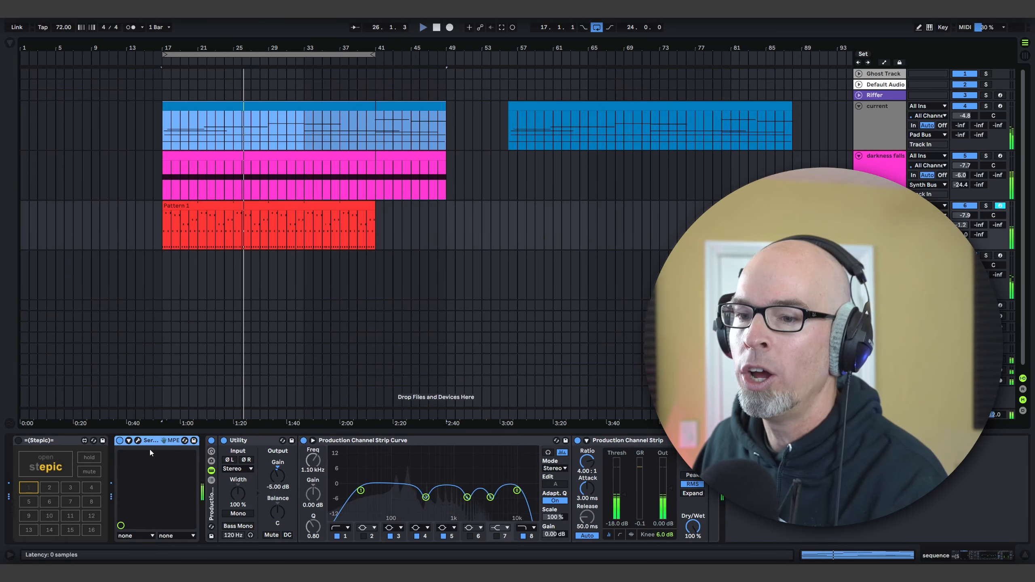
left_click(138, 440)
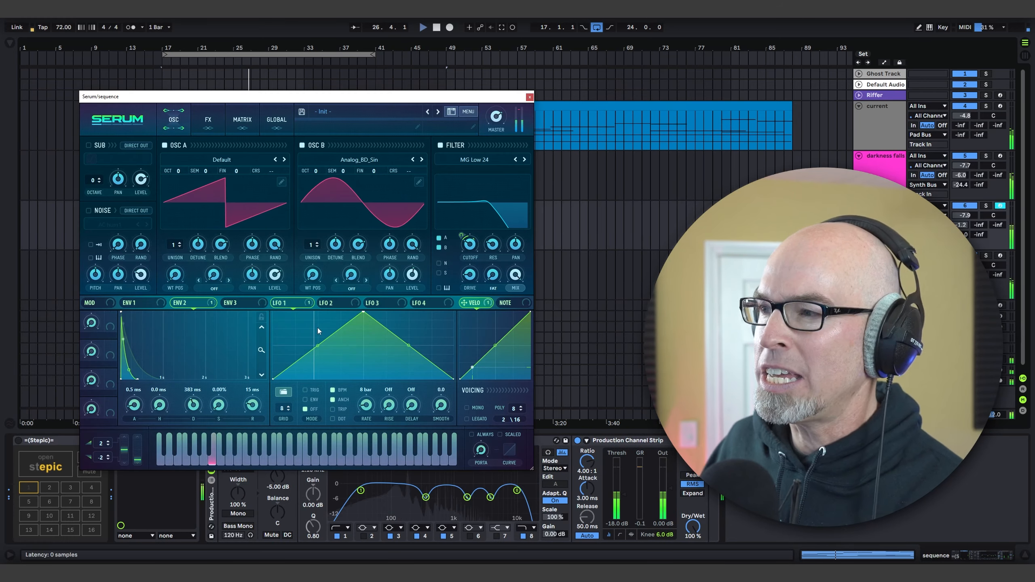
left_click(529, 97)
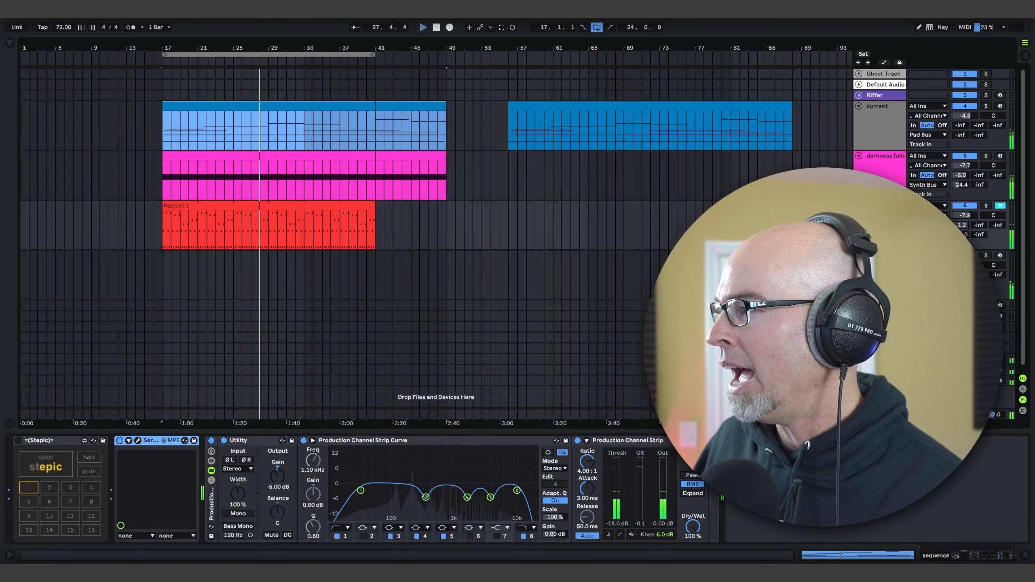
left_click(880, 256)
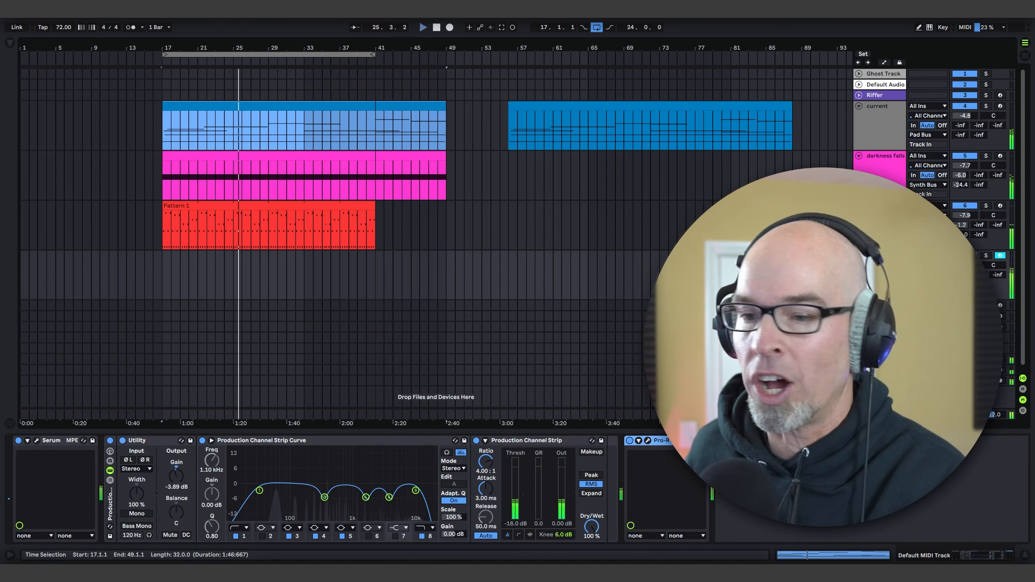
left_click(36, 441)
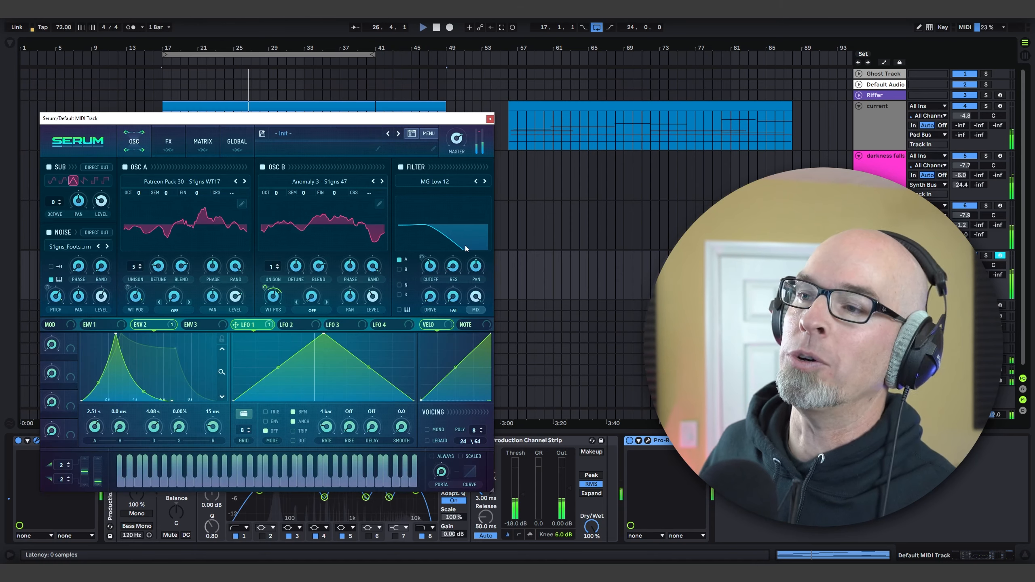
left_click(489, 118)
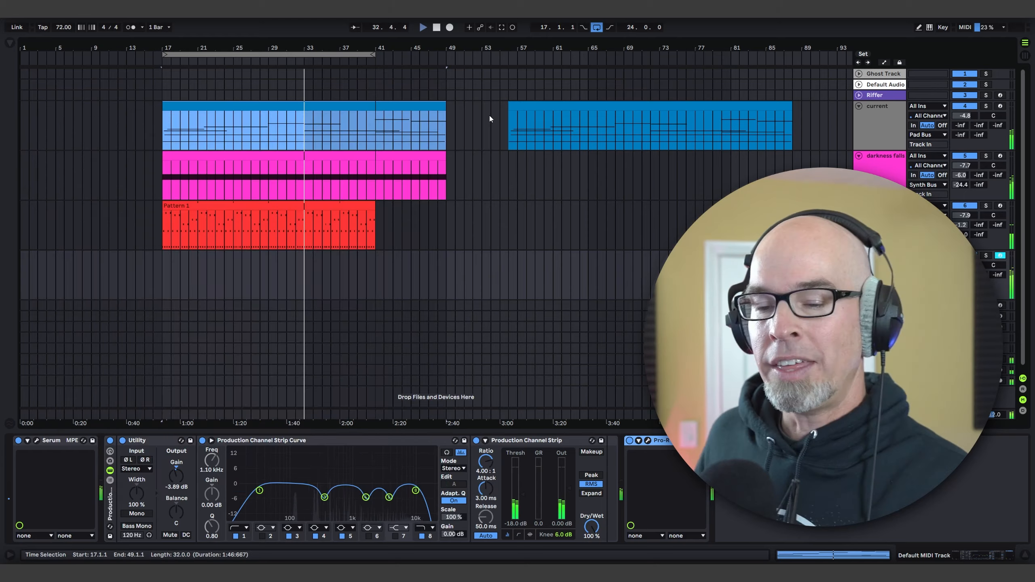